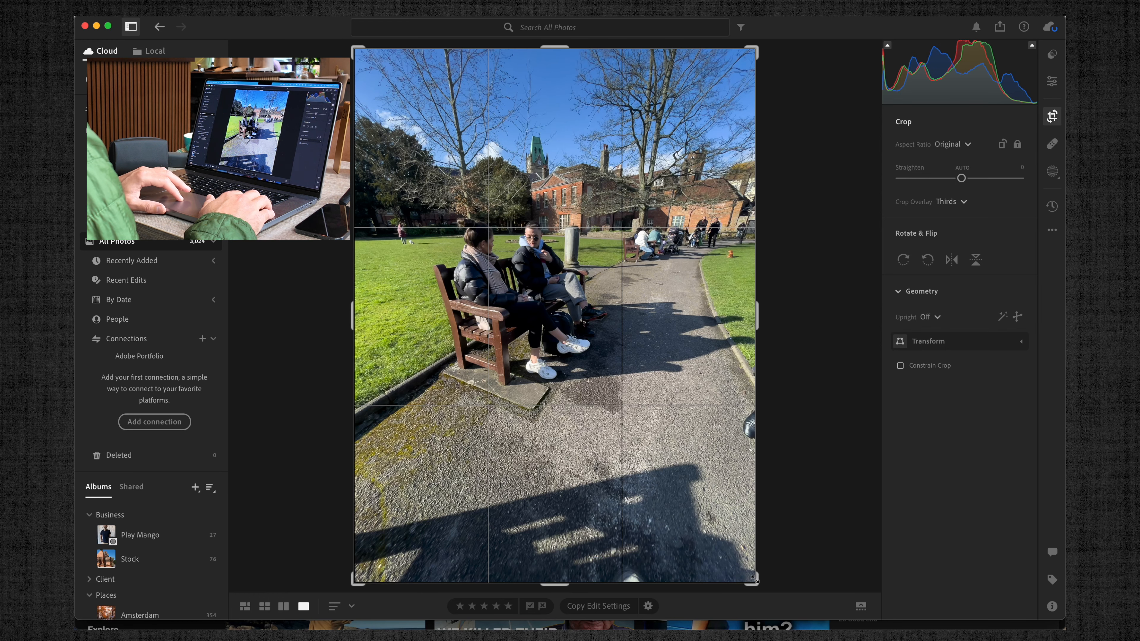
Crop the photo tighter around the couple on the bench, keeping the Original aspect ratio, and check the result up close
drag(754, 579, 721, 539)
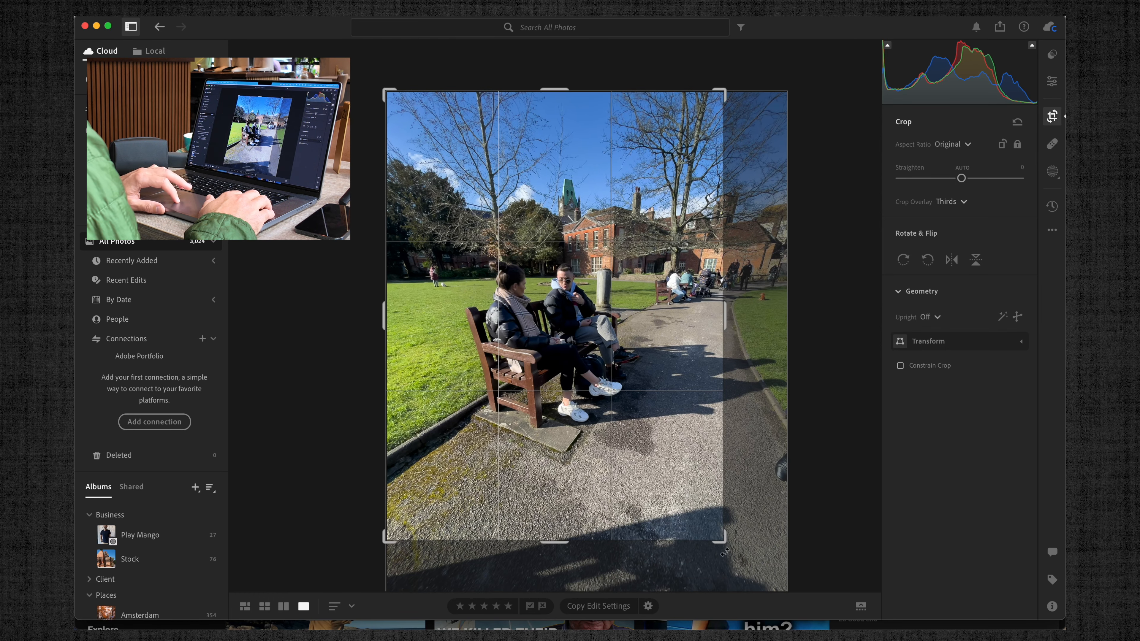
drag(625, 396, 607, 331)
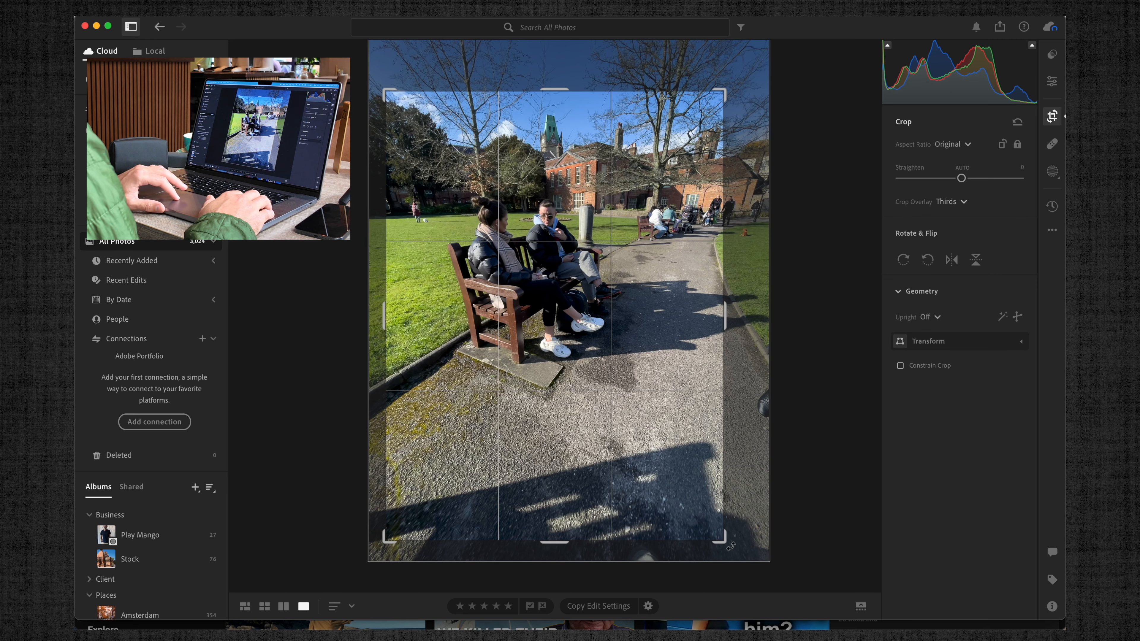
drag(724, 539, 697, 504)
drag(662, 412, 652, 404)
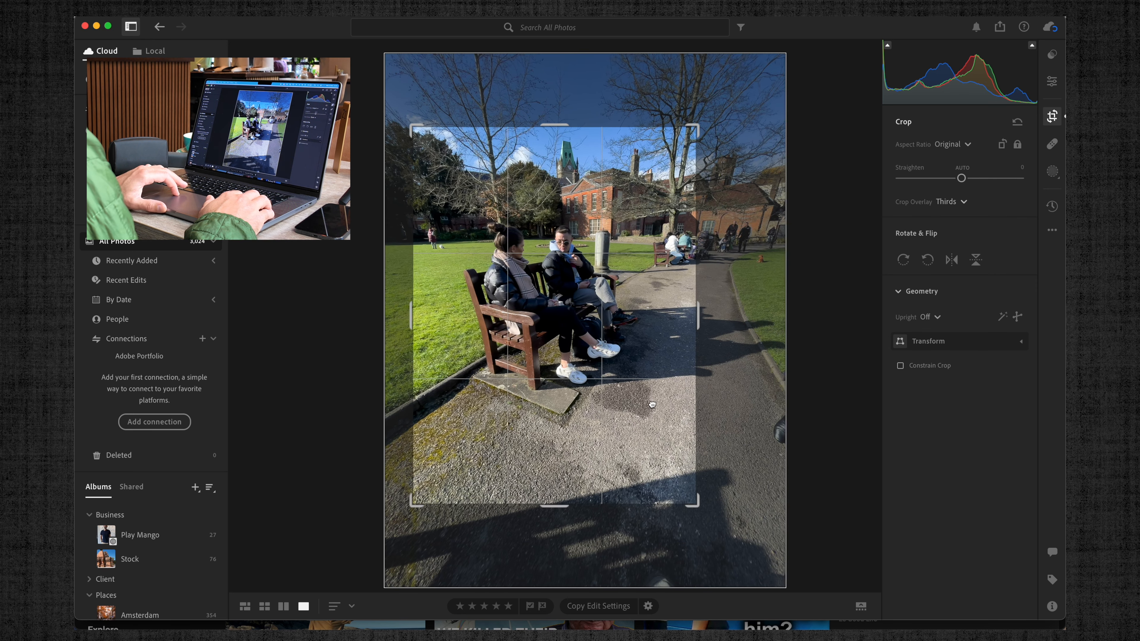
key(e)
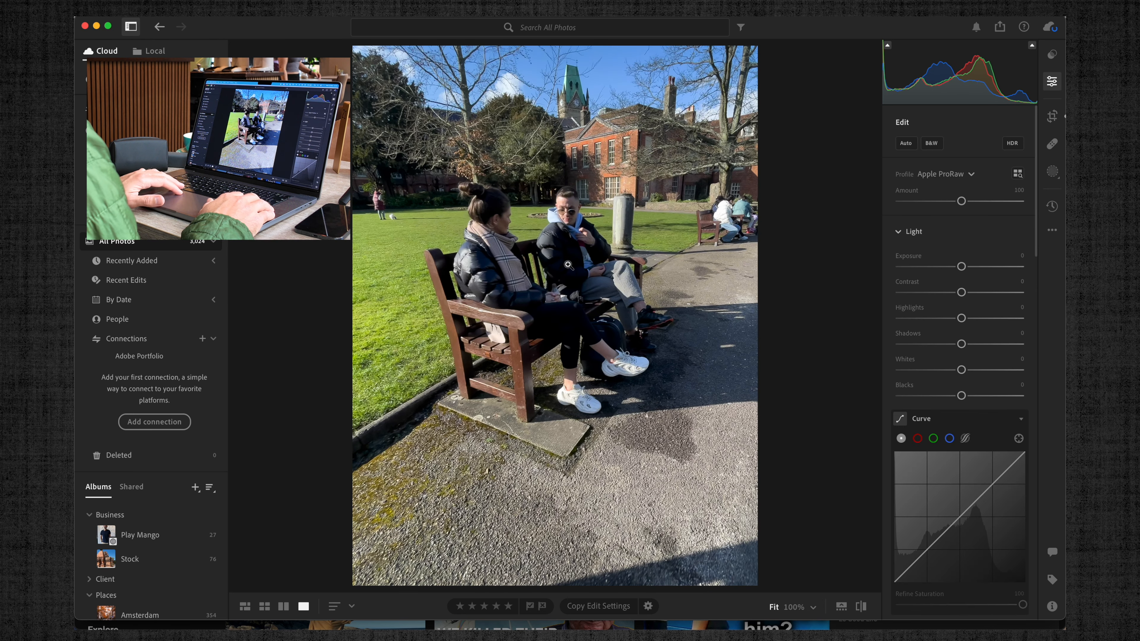
click(553, 242)
click(553, 242)
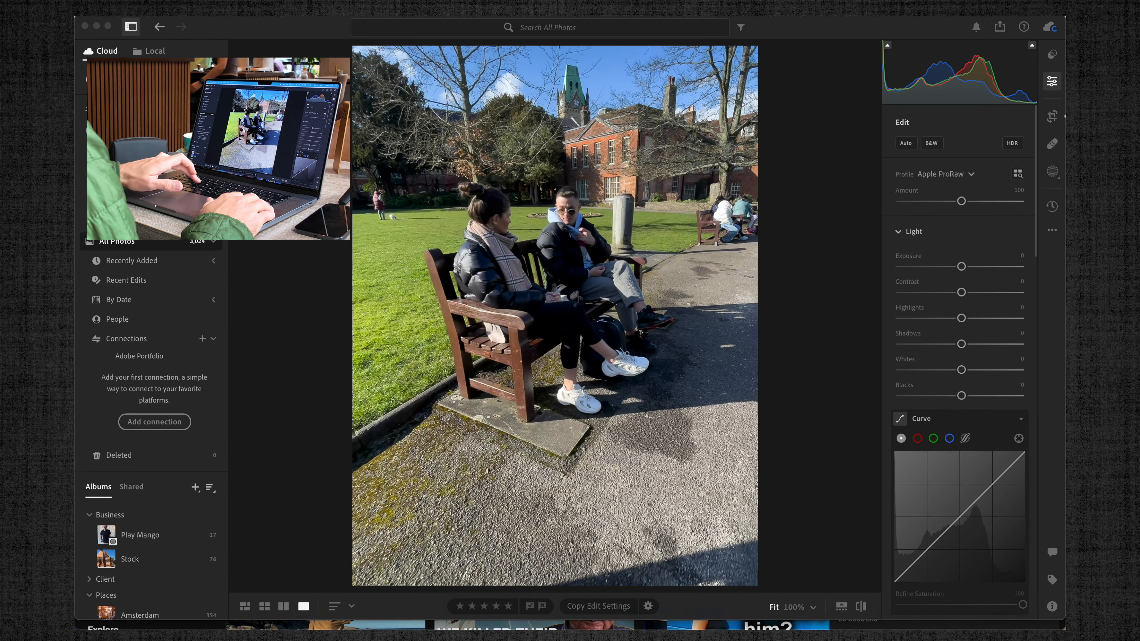
View the photos full screen and compare the similar shots of the couple seated in front of the brick building
key(f)
click(564, 243)
click(582, 307)
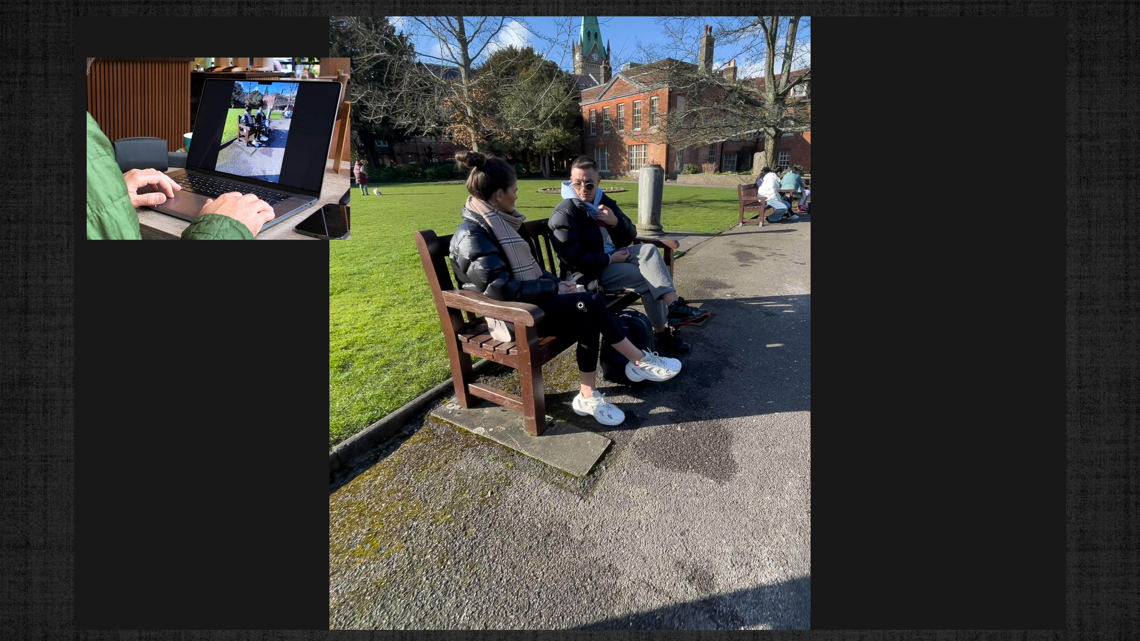
key(Right)
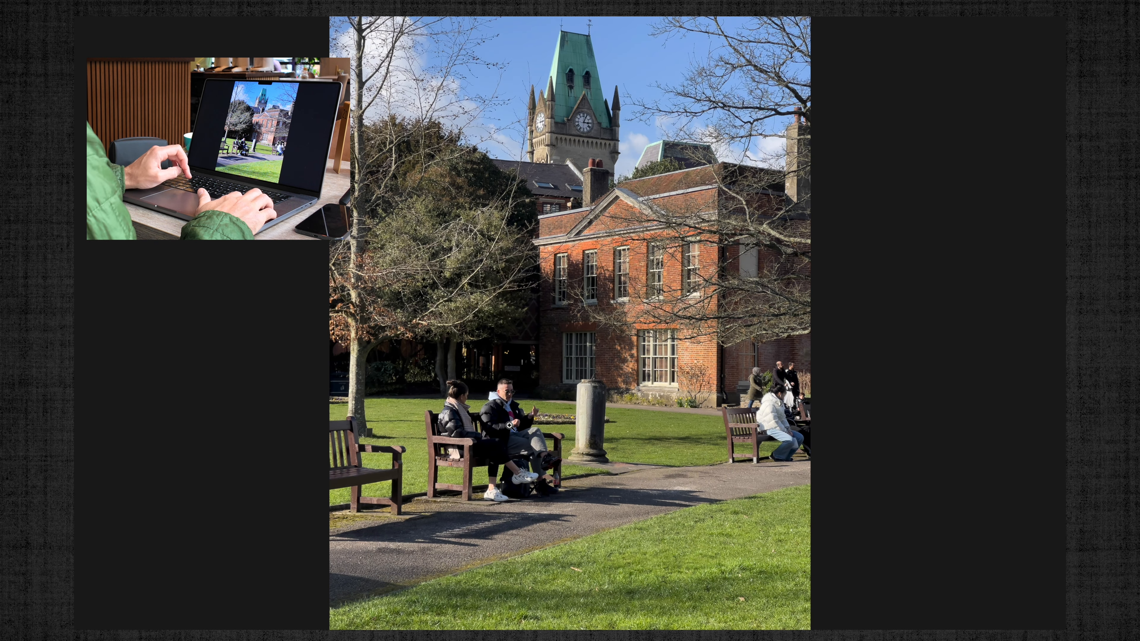
key(Right)
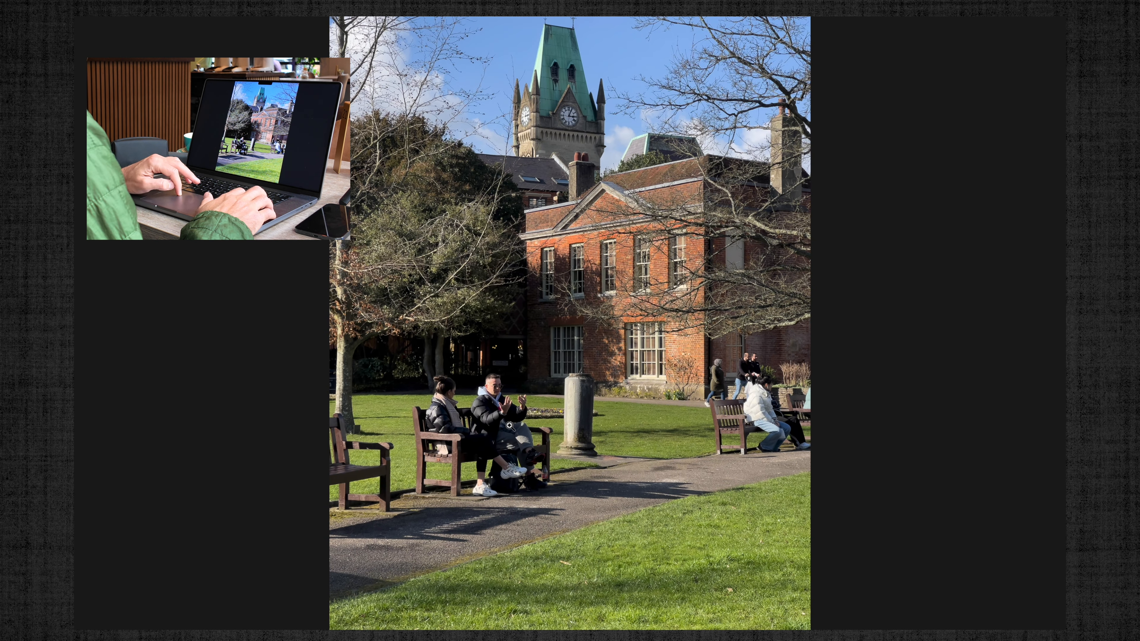
key(Right)
key(Left)
key(Right)
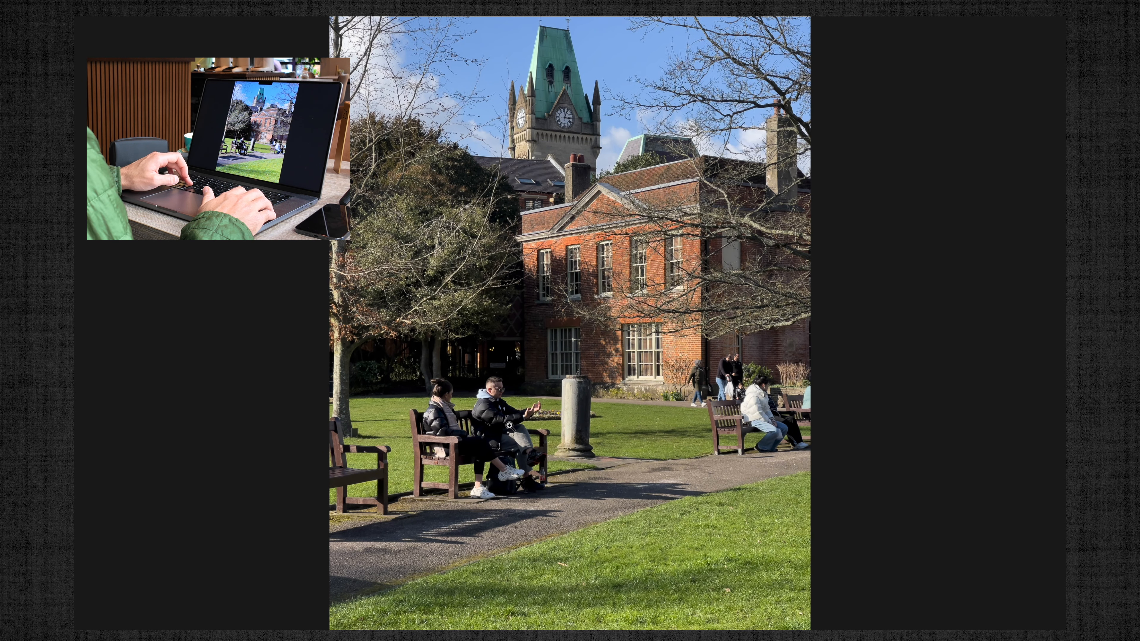
Compare the next path photos, flag the one with the hooded person on the bench as rejected, and leave full screen on the following photo
key(Right)
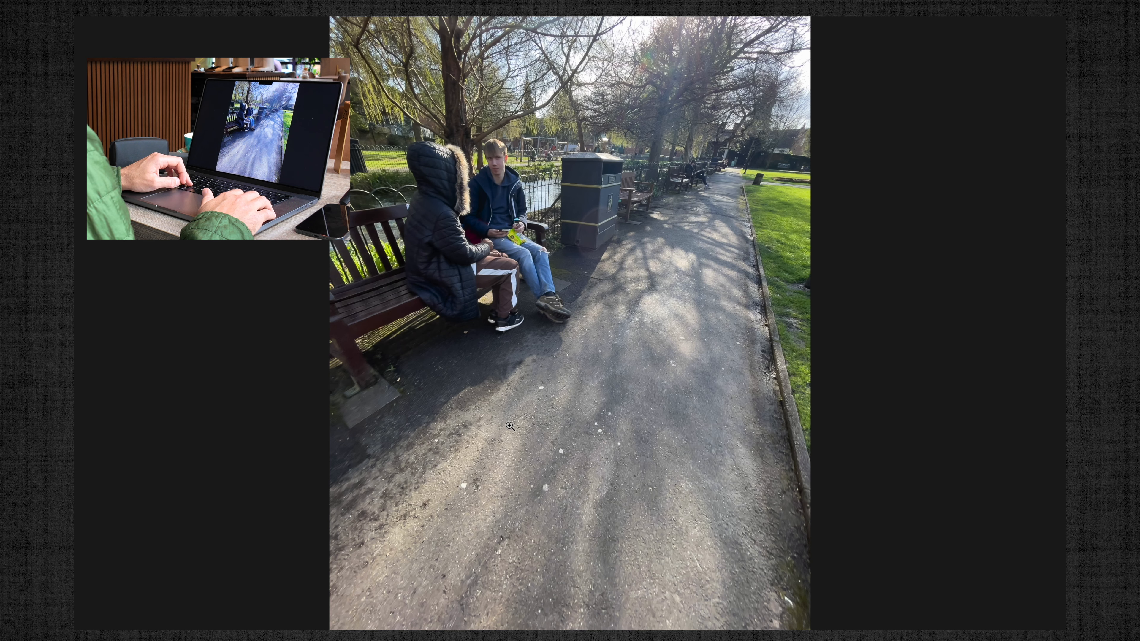
key(Right)
key(Right)
key(Left)
key(Left)
key(x)
key(Right)
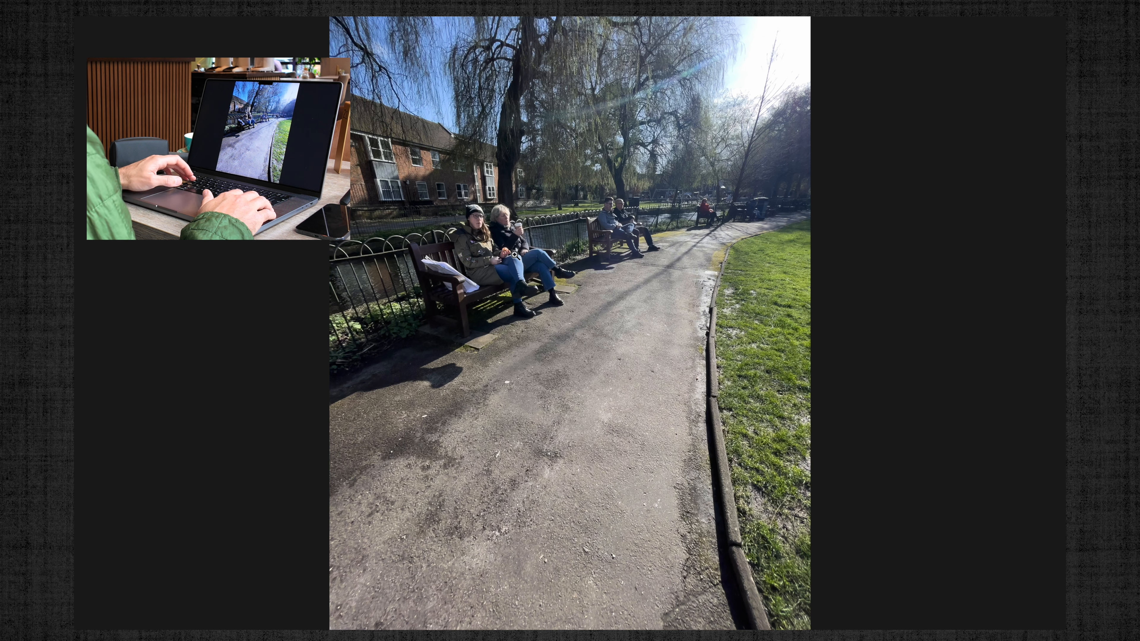
key(Escape)
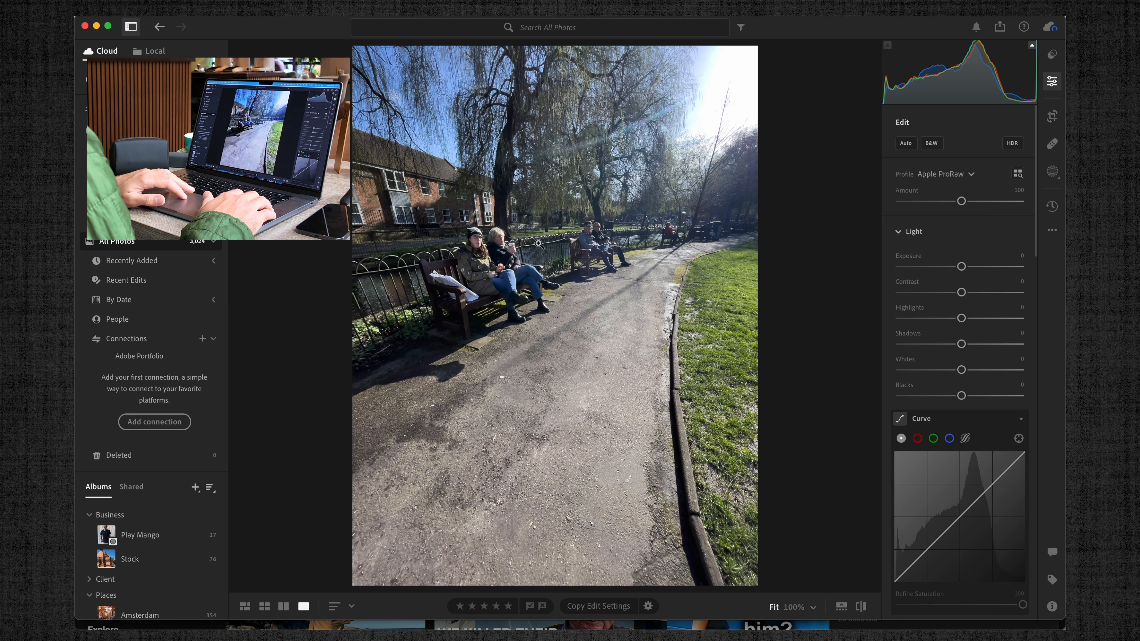
Crop the photo tighter around the two seated women, trimming the grass and bright sky, with the Original aspect ratio
key(c)
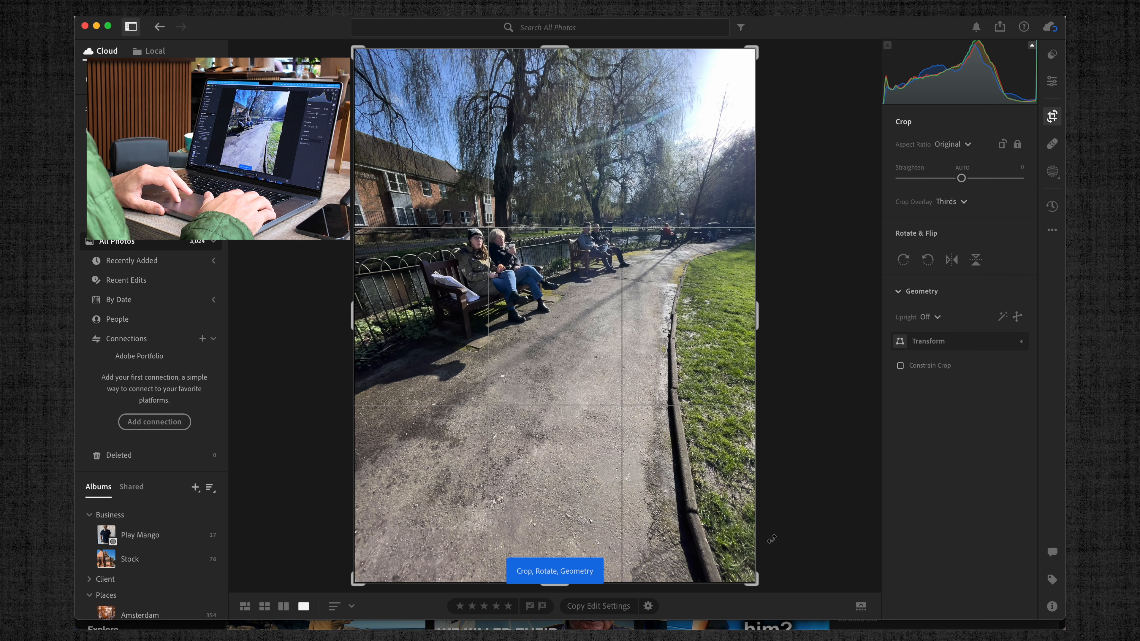
drag(755, 583, 695, 509)
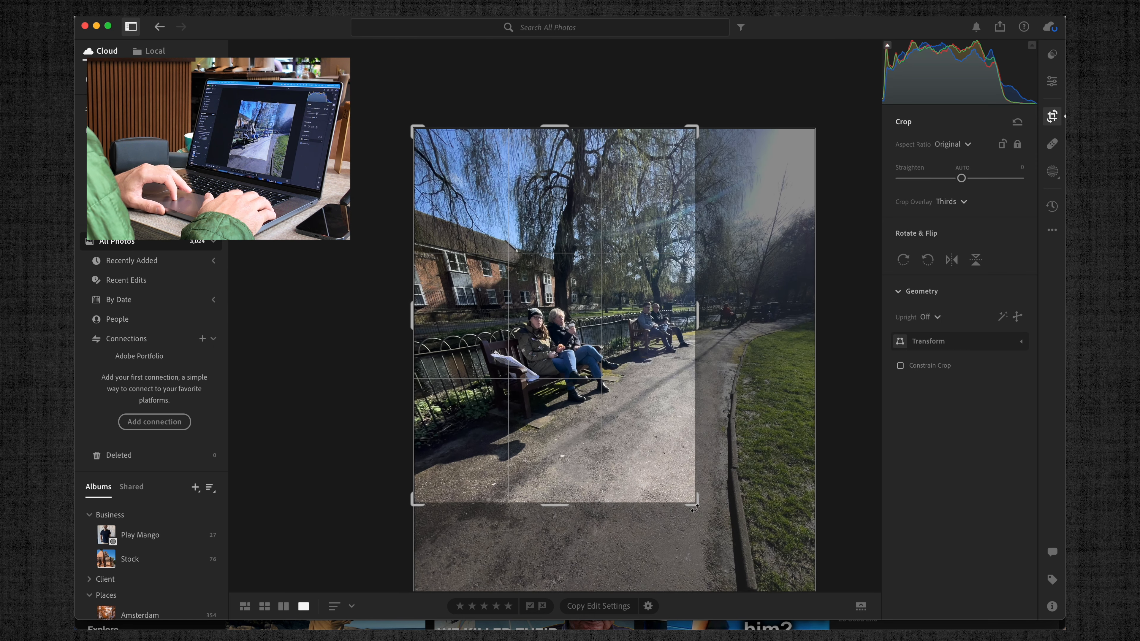
drag(646, 417, 637, 354)
key(Return)
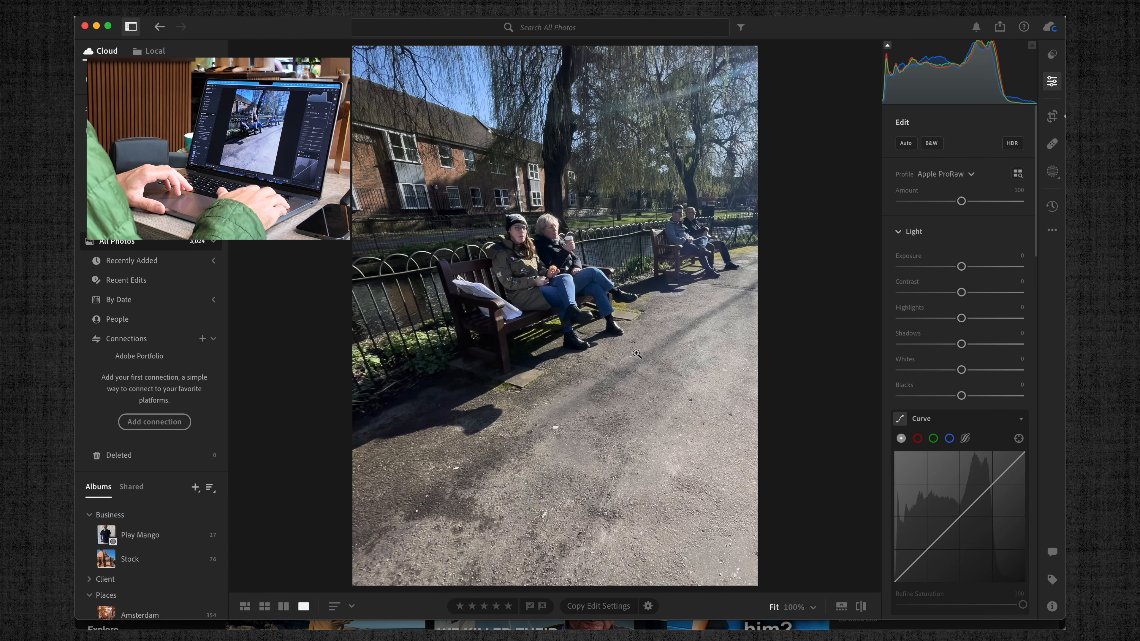
Rotate the crop to a Straighten value of +3.76 and reposition the image so both occupied benches stay in frame
key(c)
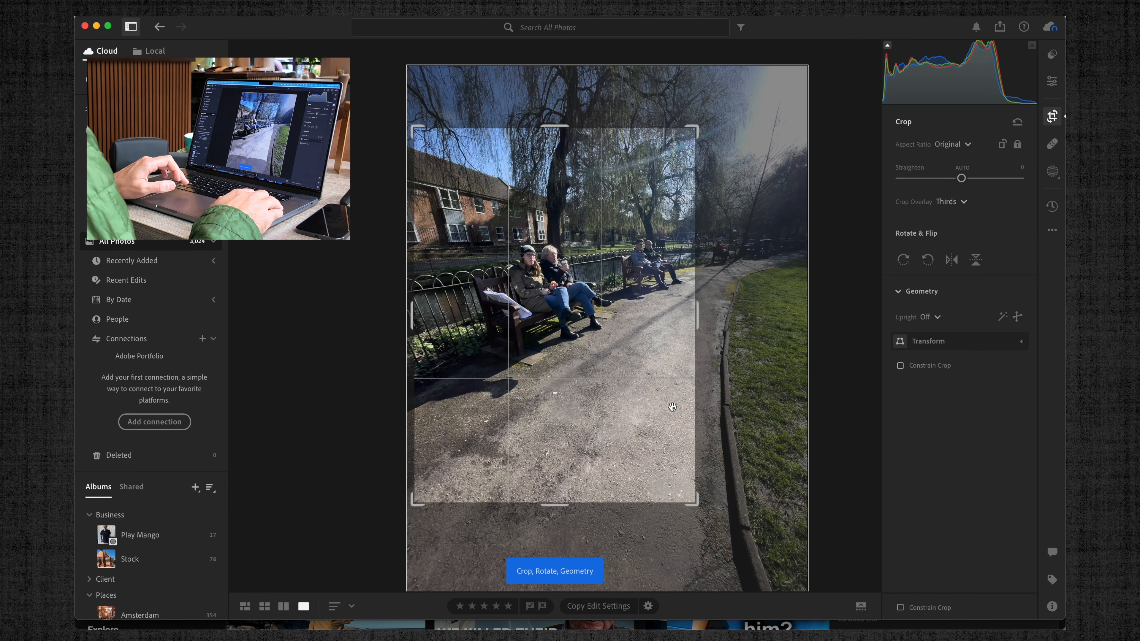
drag(693, 507, 724, 416)
drag(619, 390, 587, 387)
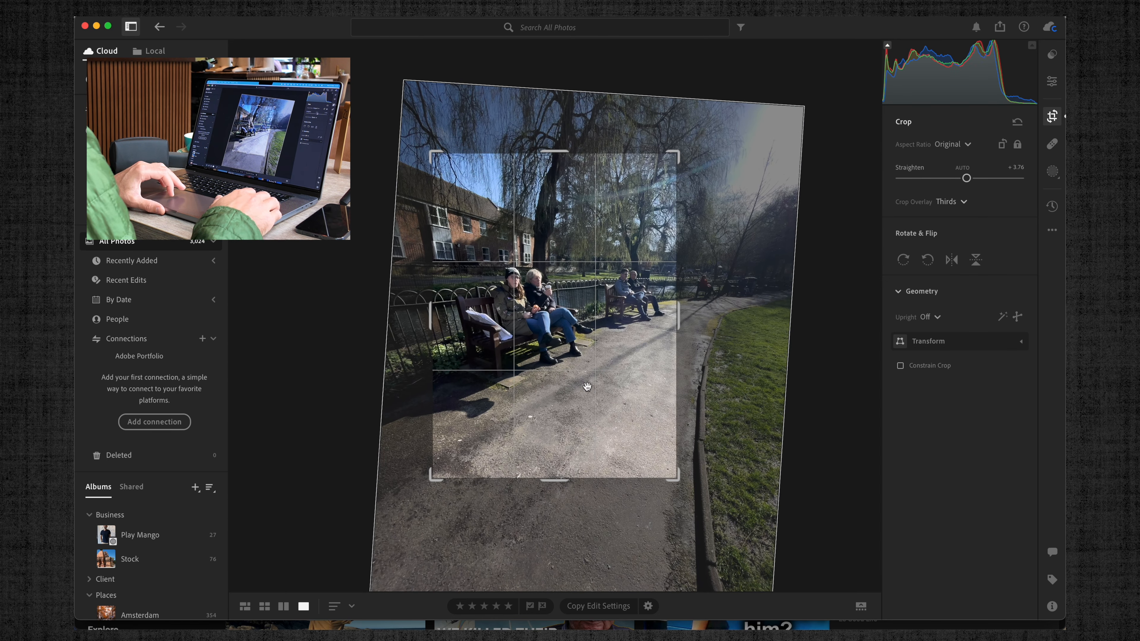
key(e)
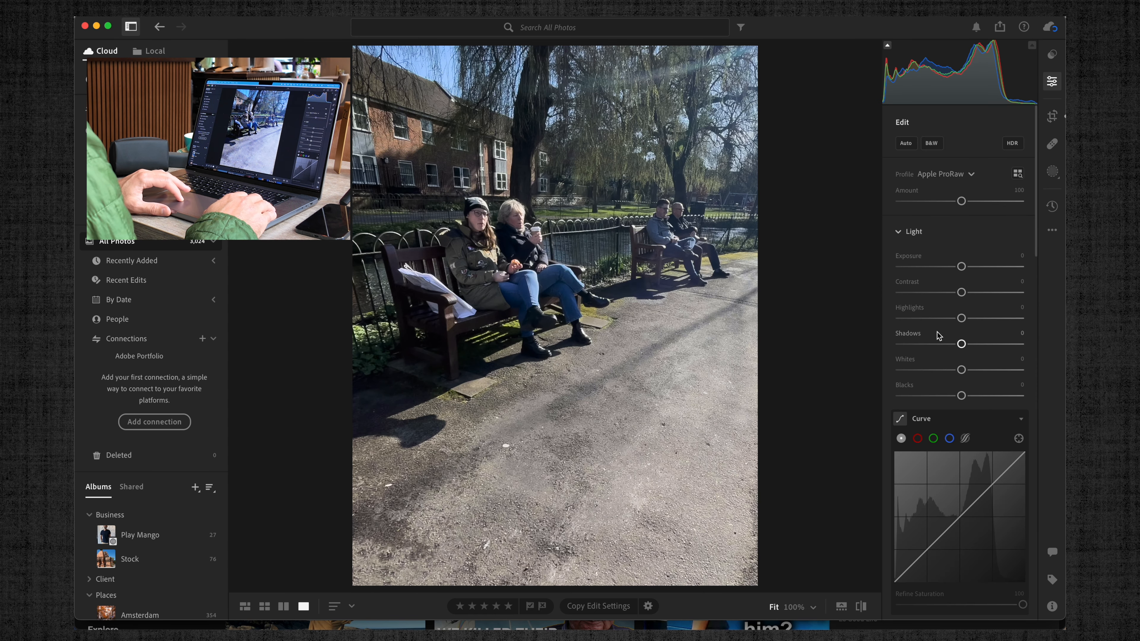
Set Shadows to +40 and Contrast to +44, and inspect the adjusted photo closer
drag(961, 344, 985, 344)
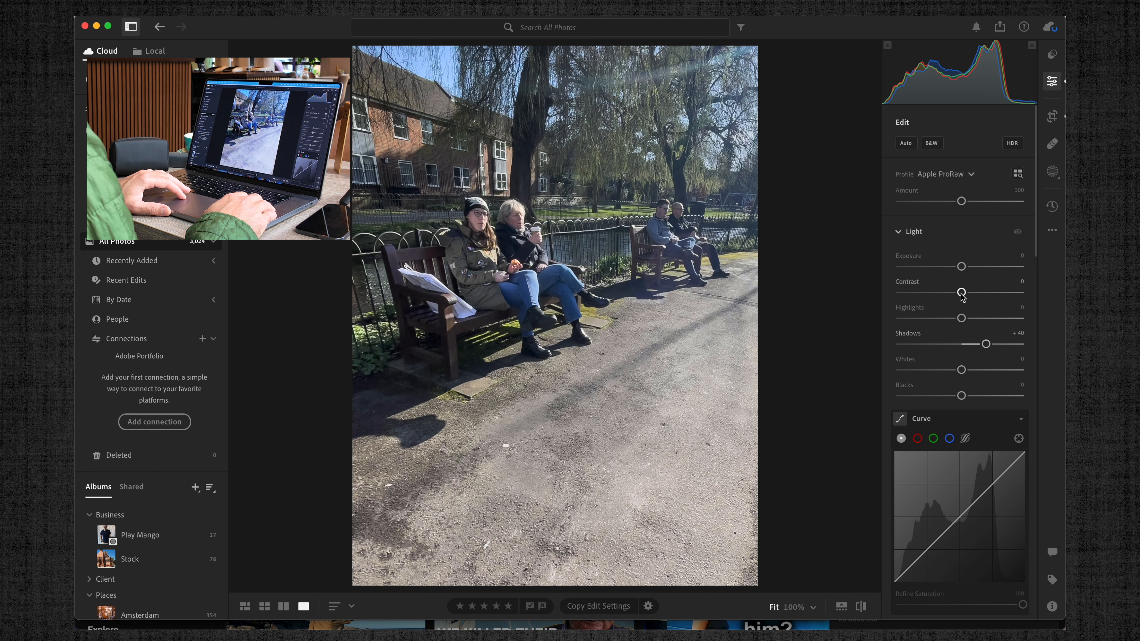
drag(961, 292, 988, 292)
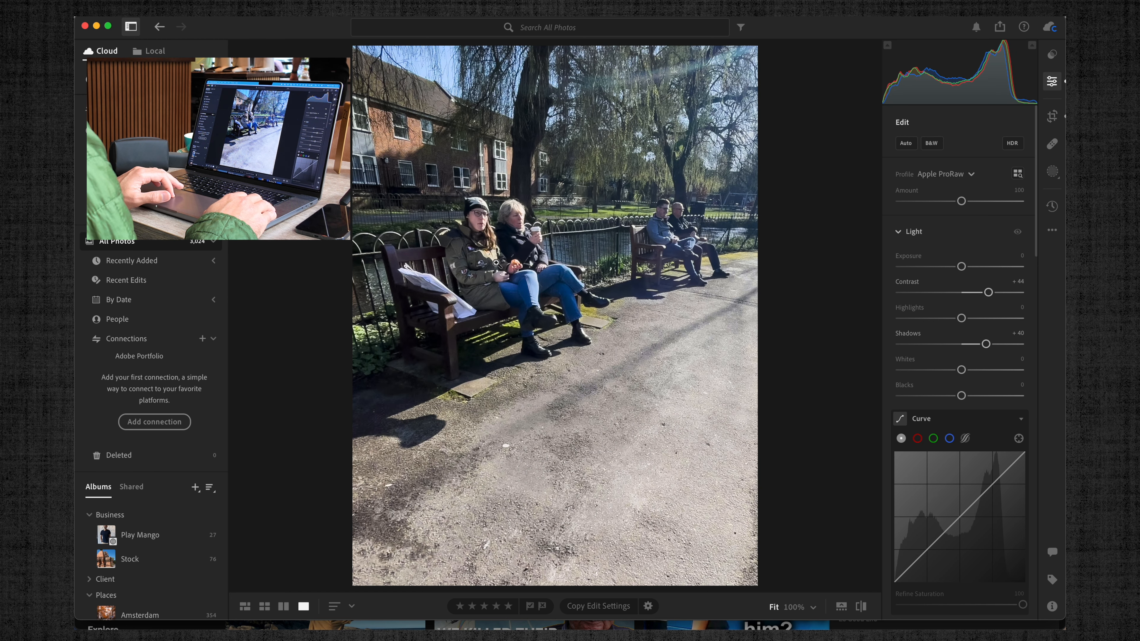
key(super+equal)
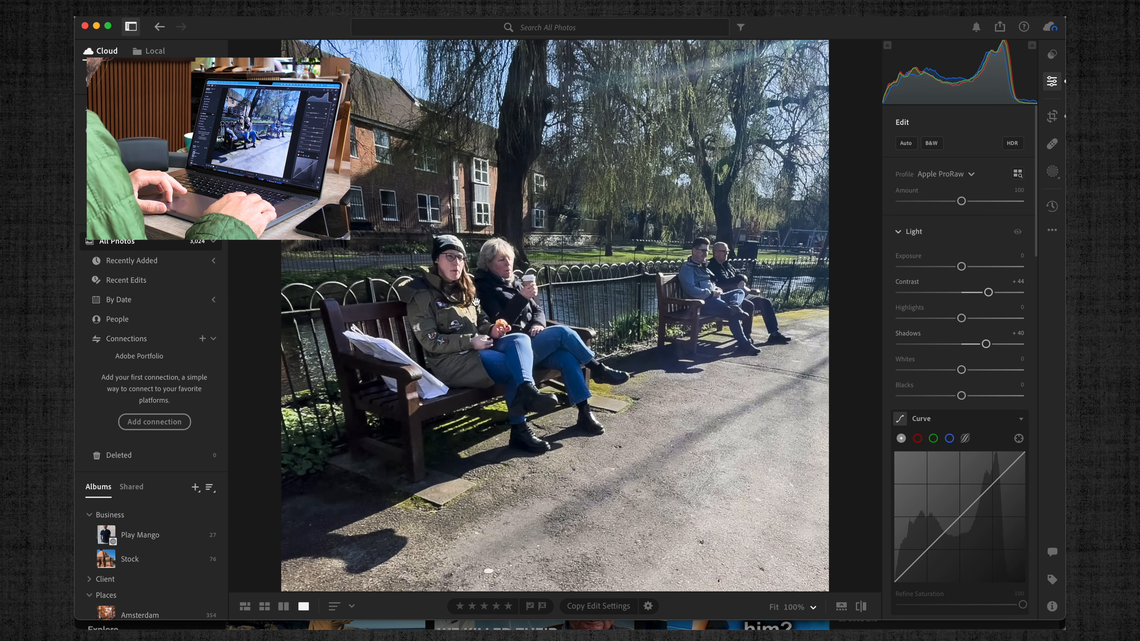
key(super+minus)
Go to the closer photo of people on benches beside the river and apply the recommended preset with the Vintage 08 profile at amount 100
key(Right)
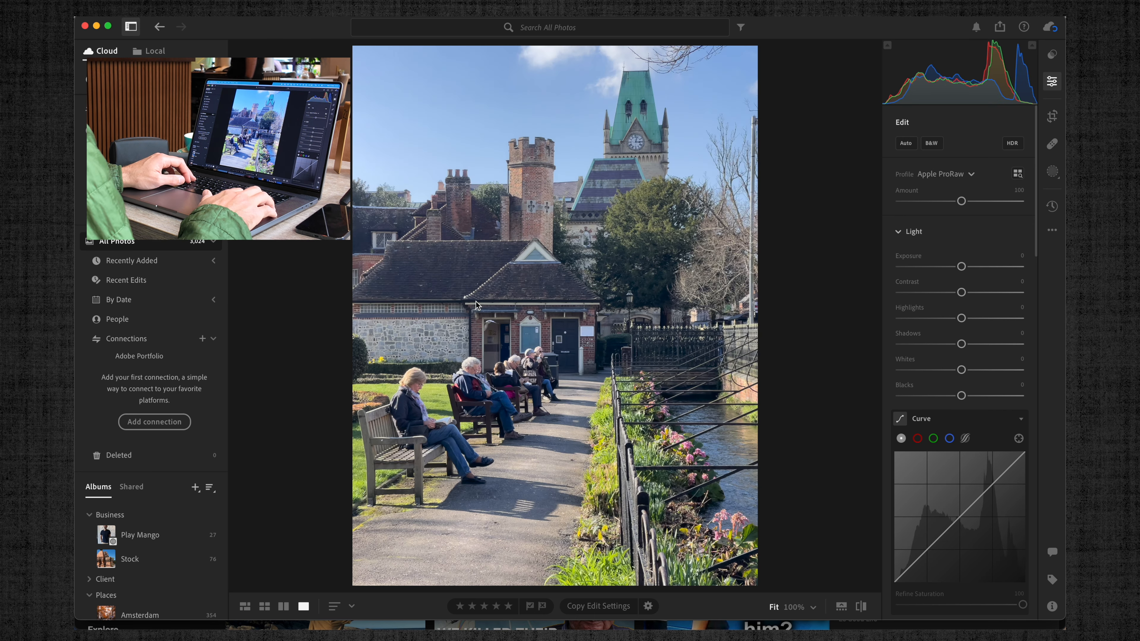
key(Right)
key(Right)
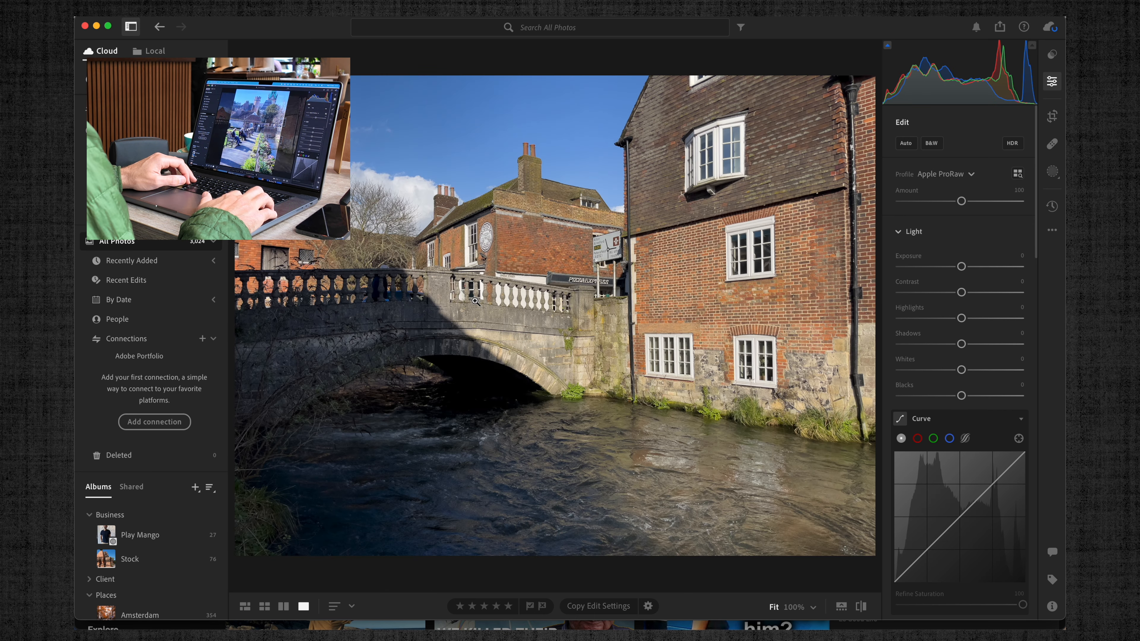
key(Right)
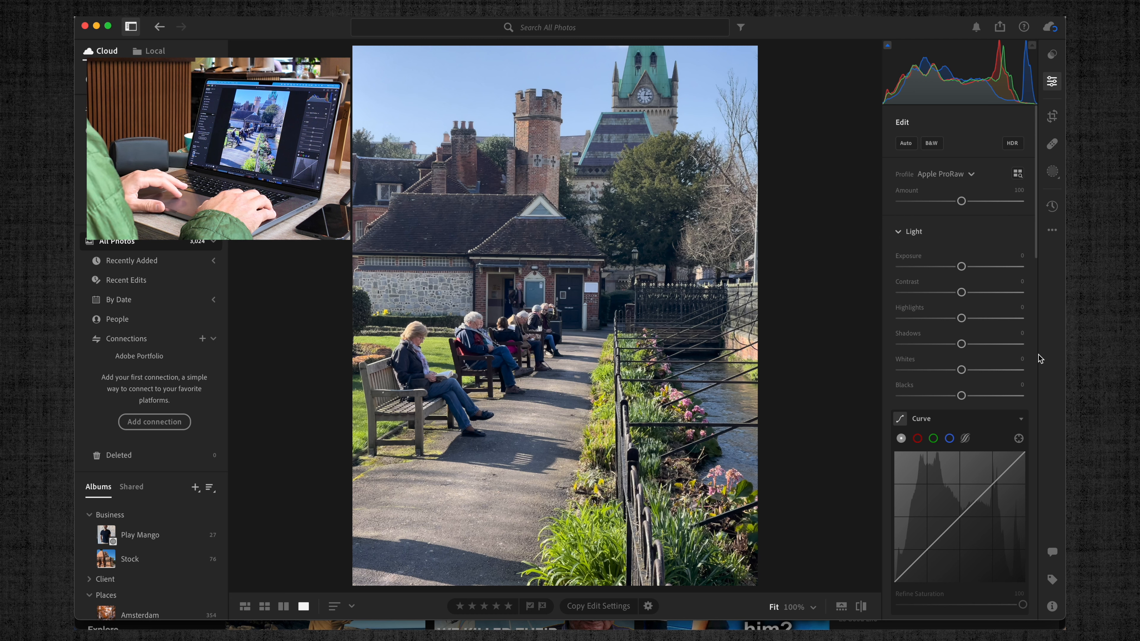
click(1052, 54)
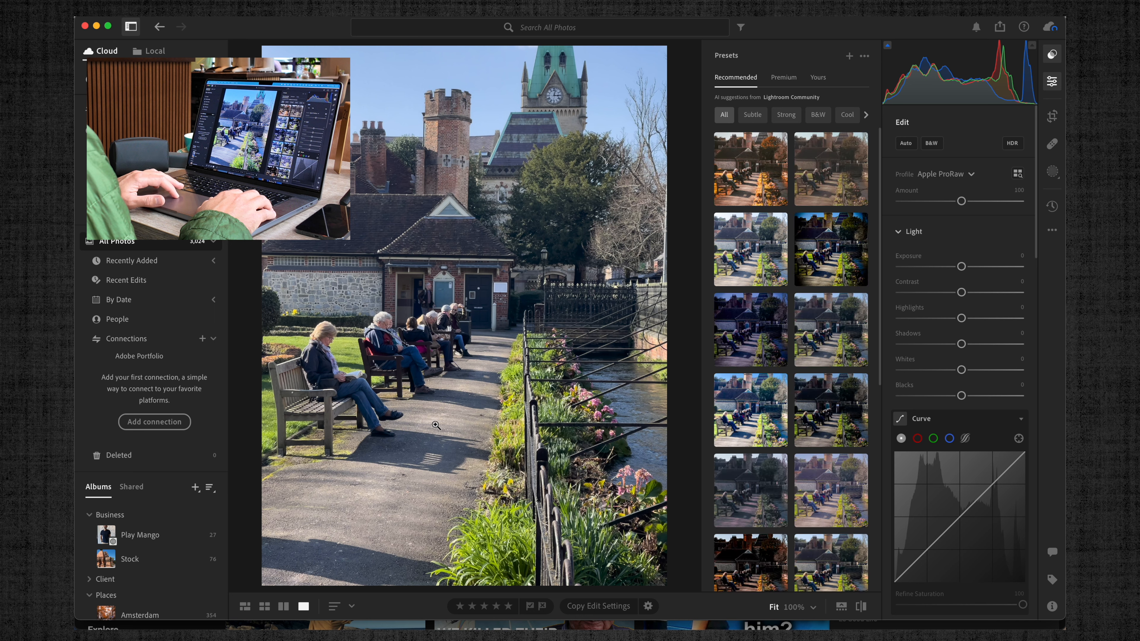
click(783, 351)
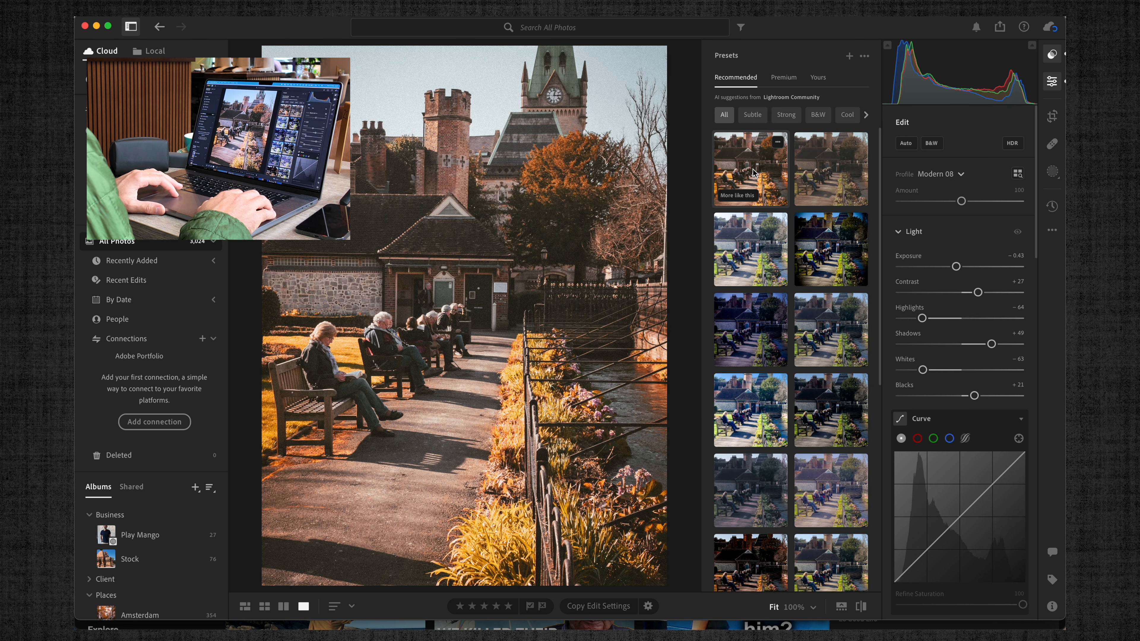
click(815, 169)
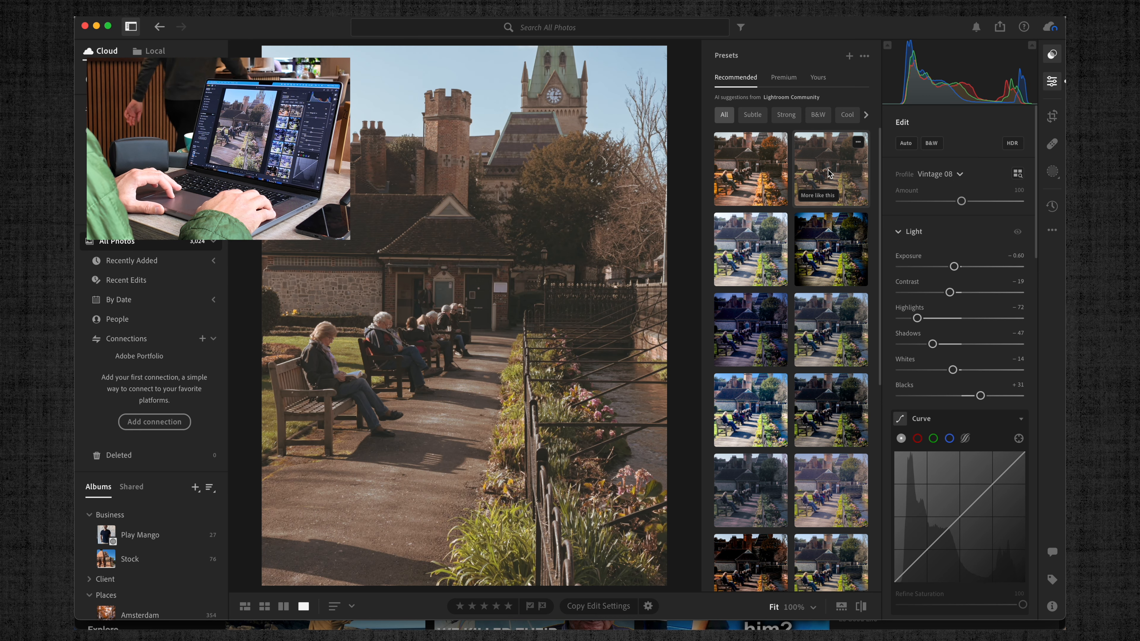
click(828, 173)
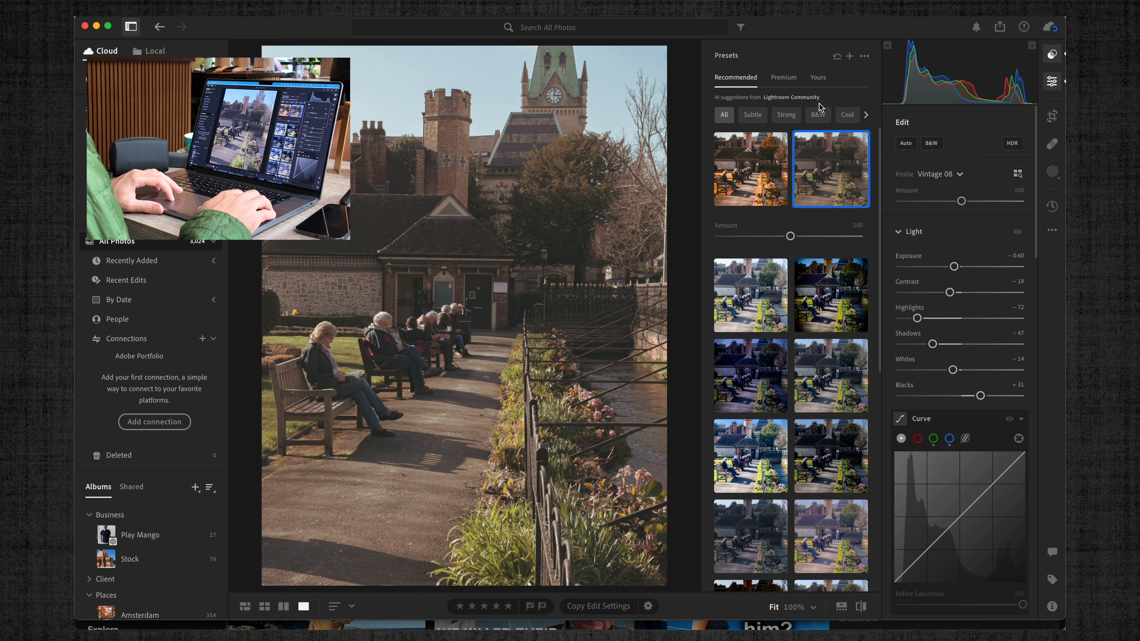
mouse_move(790, 235)
mouse_down()
mouse_move(816, 237)
mouse_move(790, 237)
mouse_up()
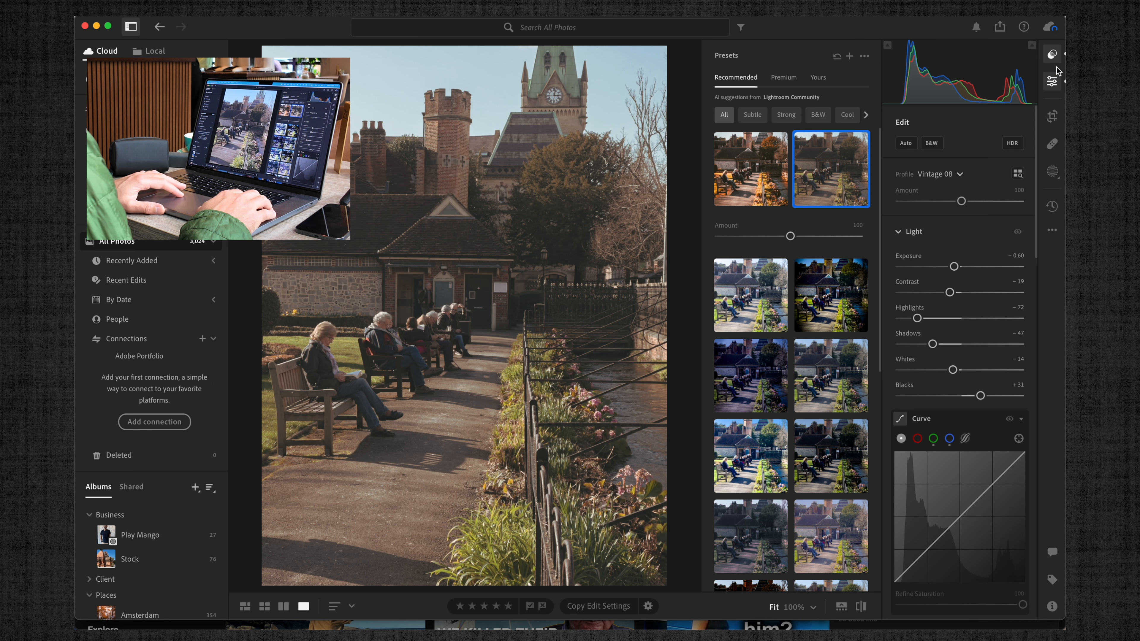
click(1052, 55)
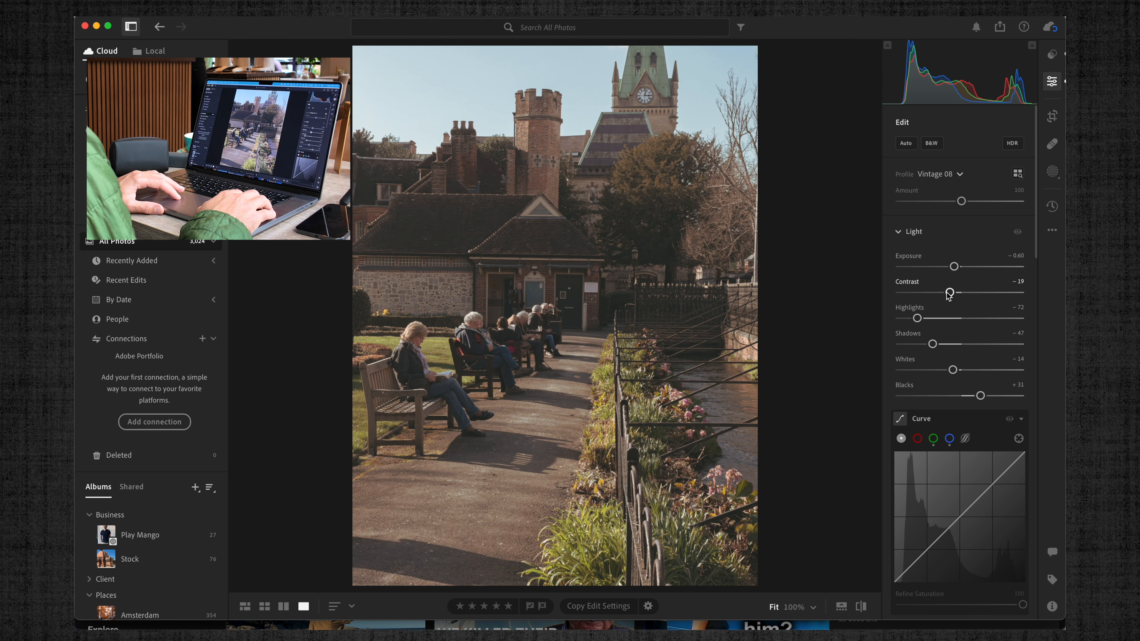
Set Exposure to +0.17 and shape the tone curve into a gentle S, with its upper point at about 65, 71
drag(955, 268, 963, 266)
scroll(976, 441, down, 5)
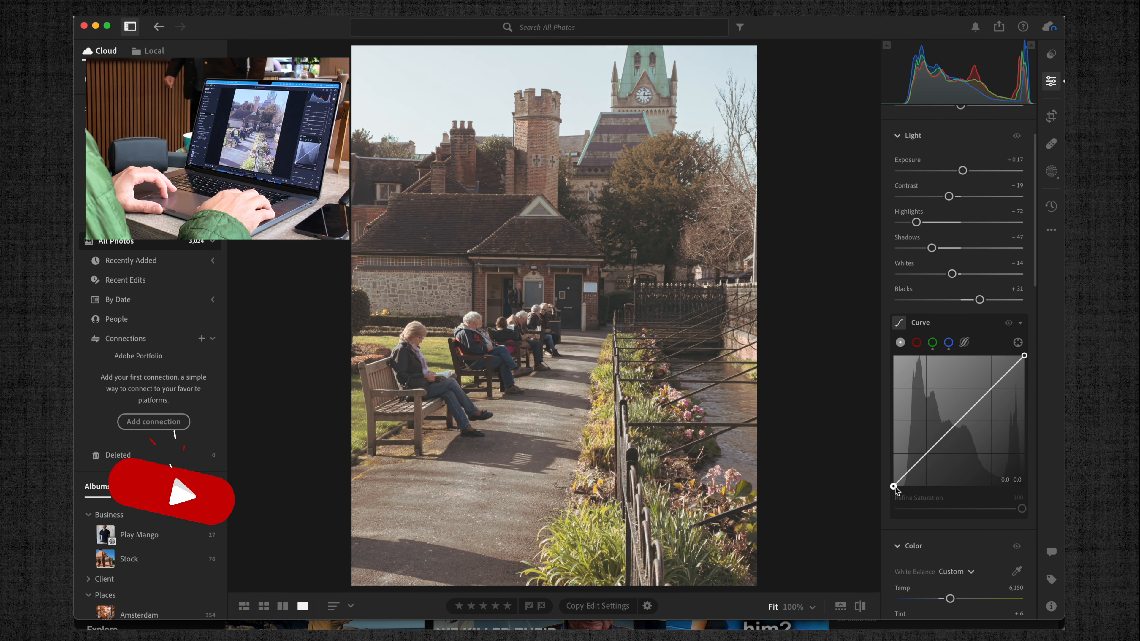
click(927, 453)
drag(926, 452, 928, 451)
drag(982, 400, 978, 392)
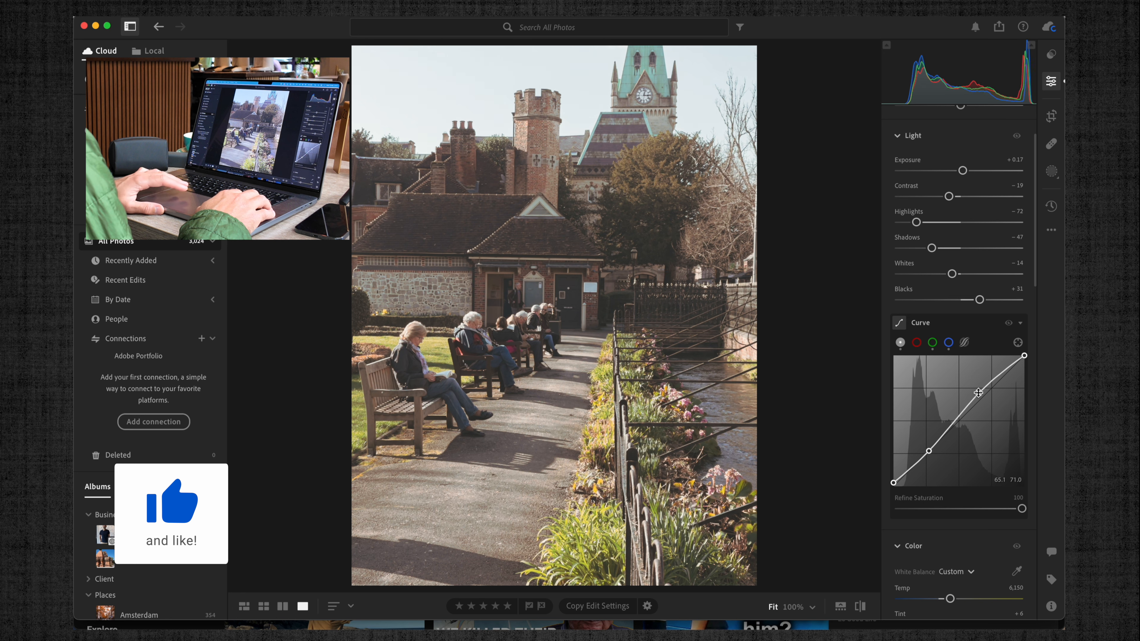
Set the Grain effect to 38 and check its look on the seated people up close
scroll(932, 541, down, 12)
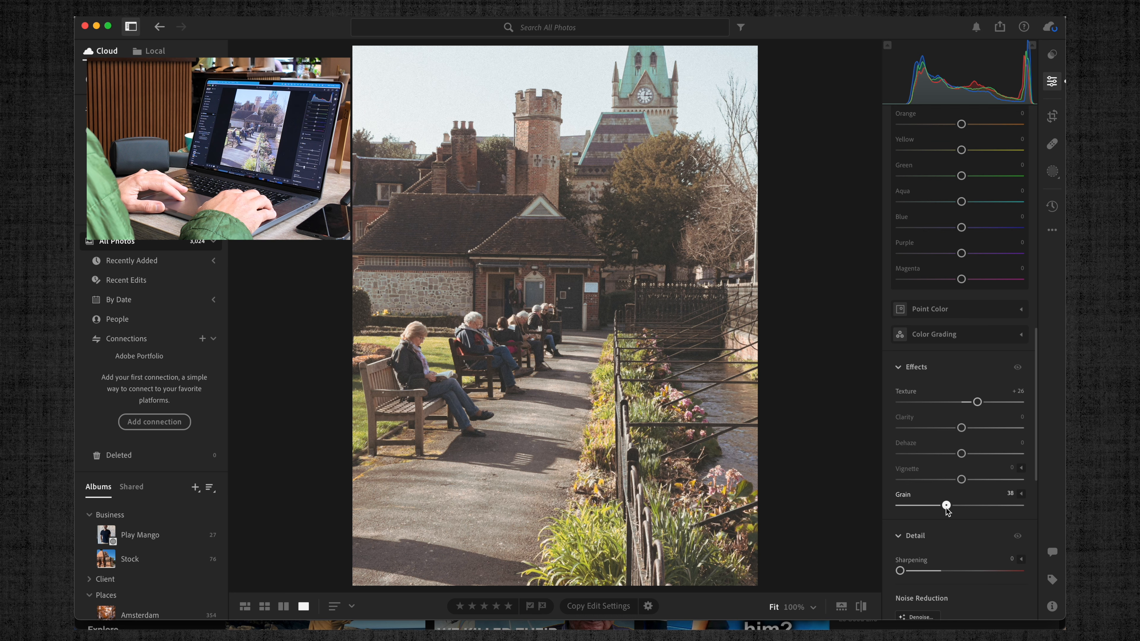
click(532, 344)
click(533, 344)
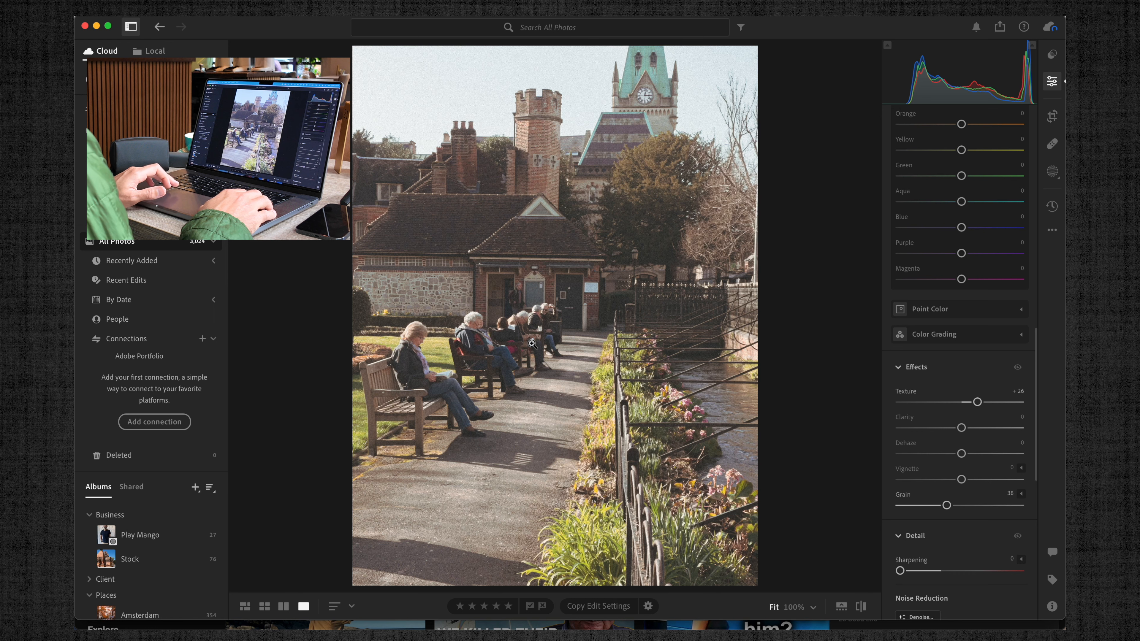
Add a linear gradient mask over the river and fence side, set its Shadows to -54 and slightly lower its Exposure
click(1057, 169)
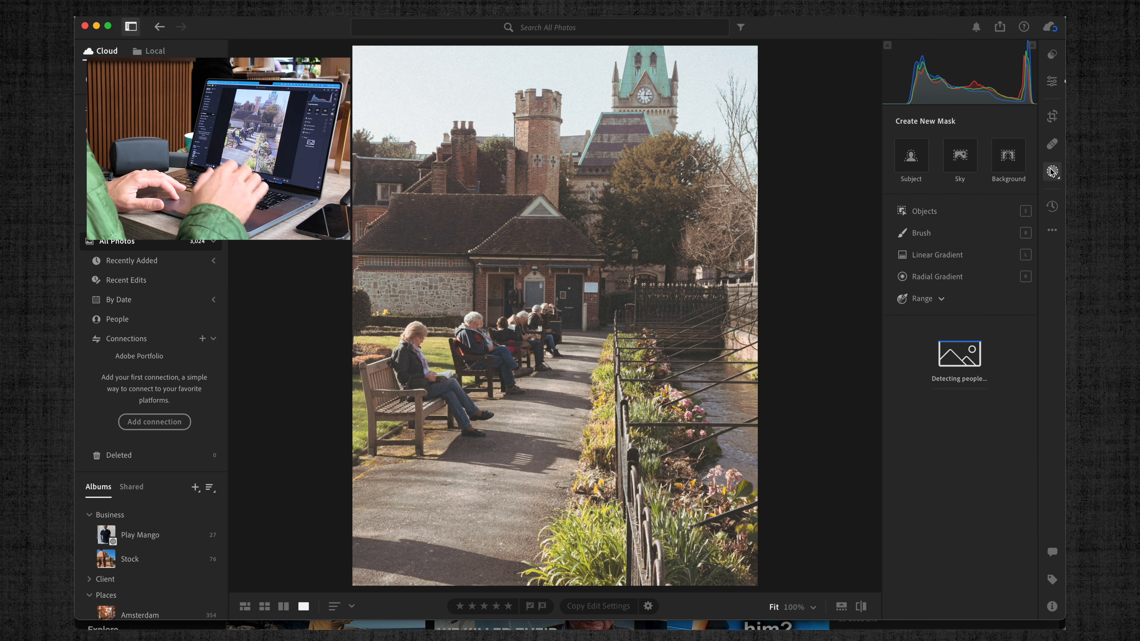
click(928, 256)
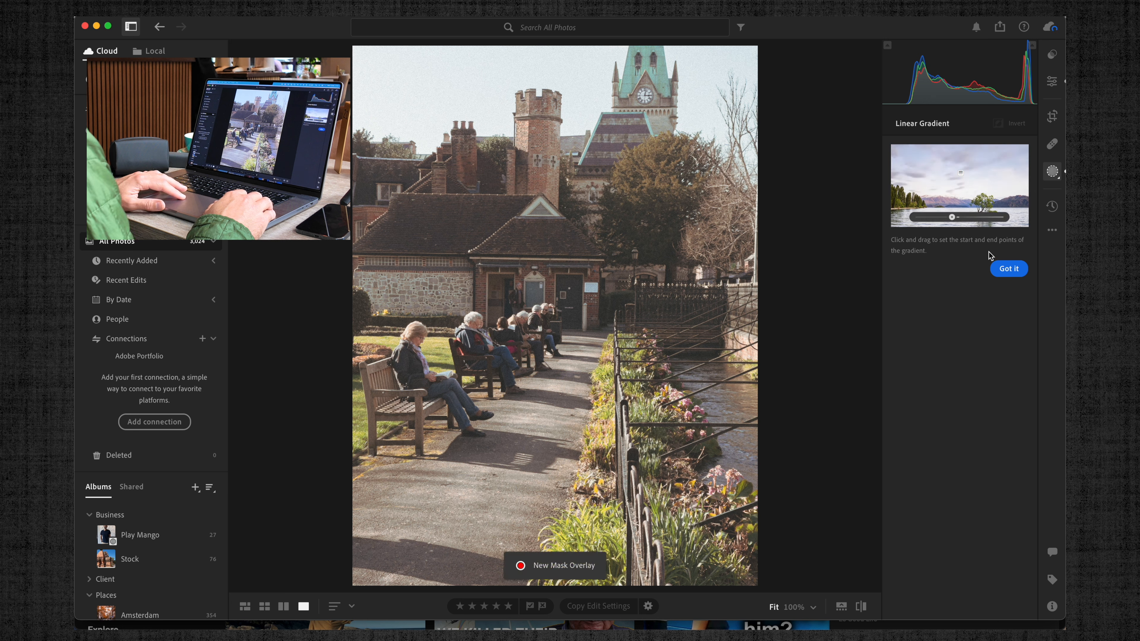
click(1008, 270)
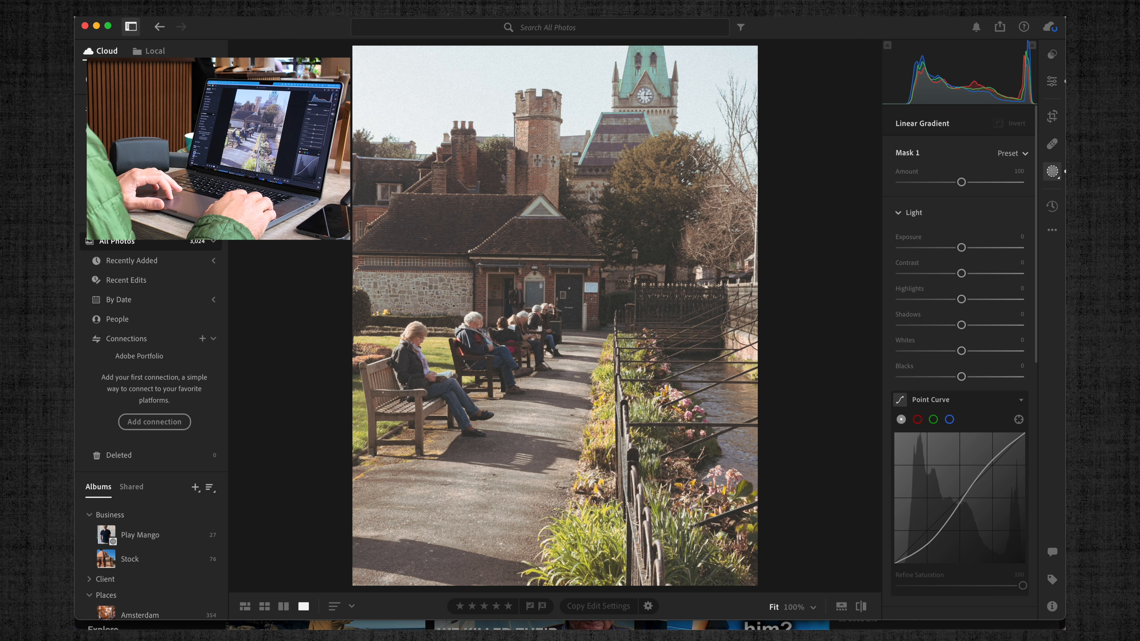
drag(608, 516, 589, 500)
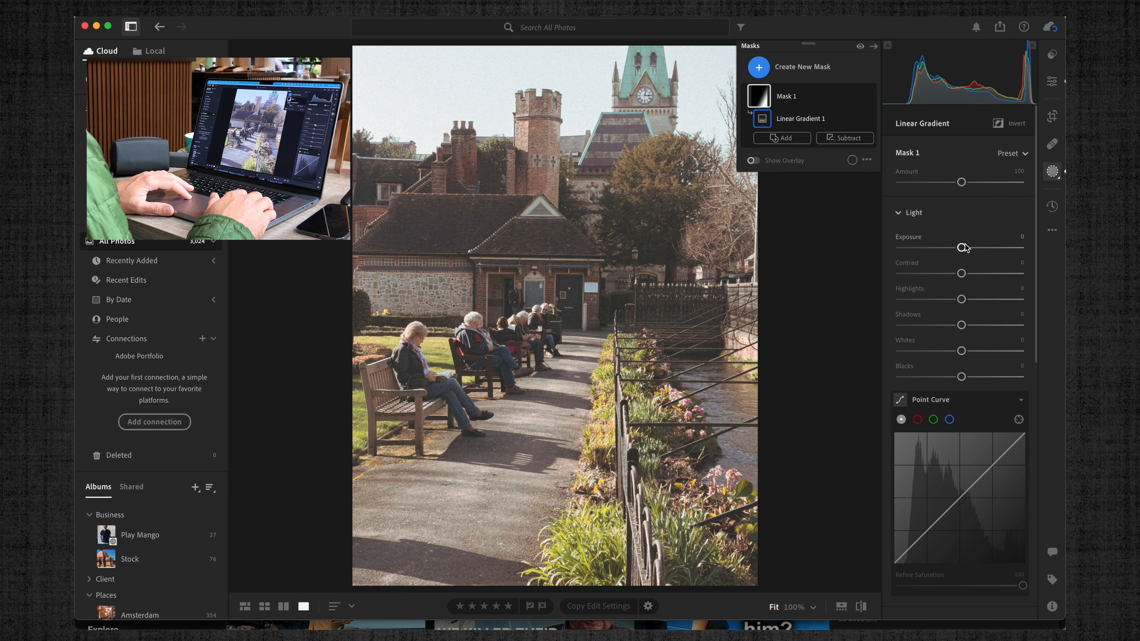
drag(962, 326, 929, 325)
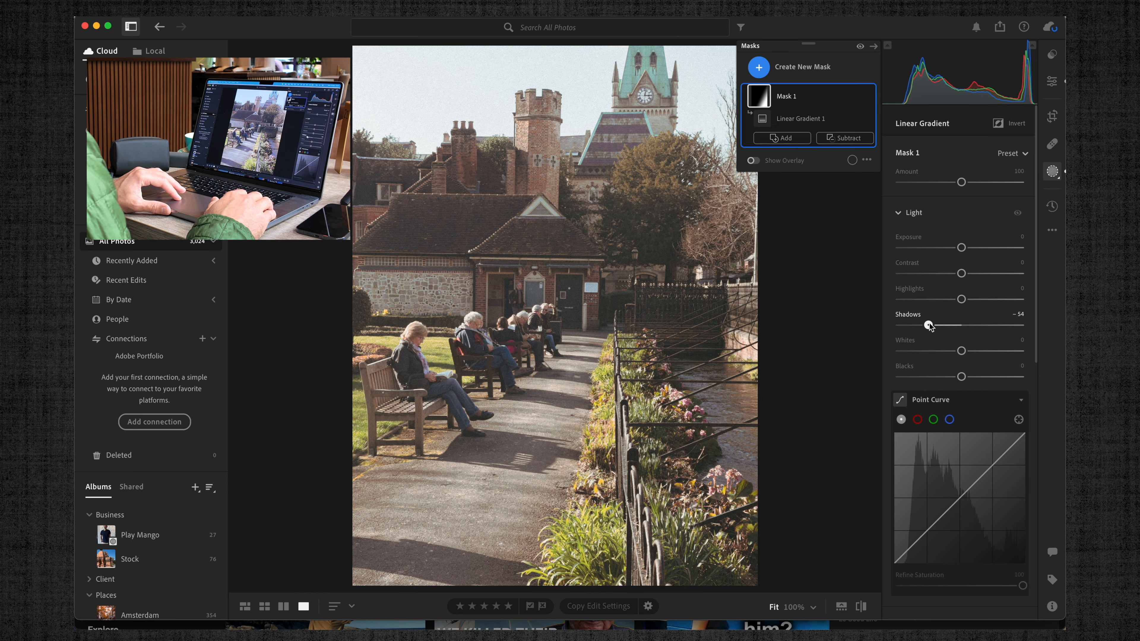
drag(962, 248, 950, 249)
Soften the river-side gradient with Sharpness at -44 and Clarity at -26
scroll(945, 377, down, 10)
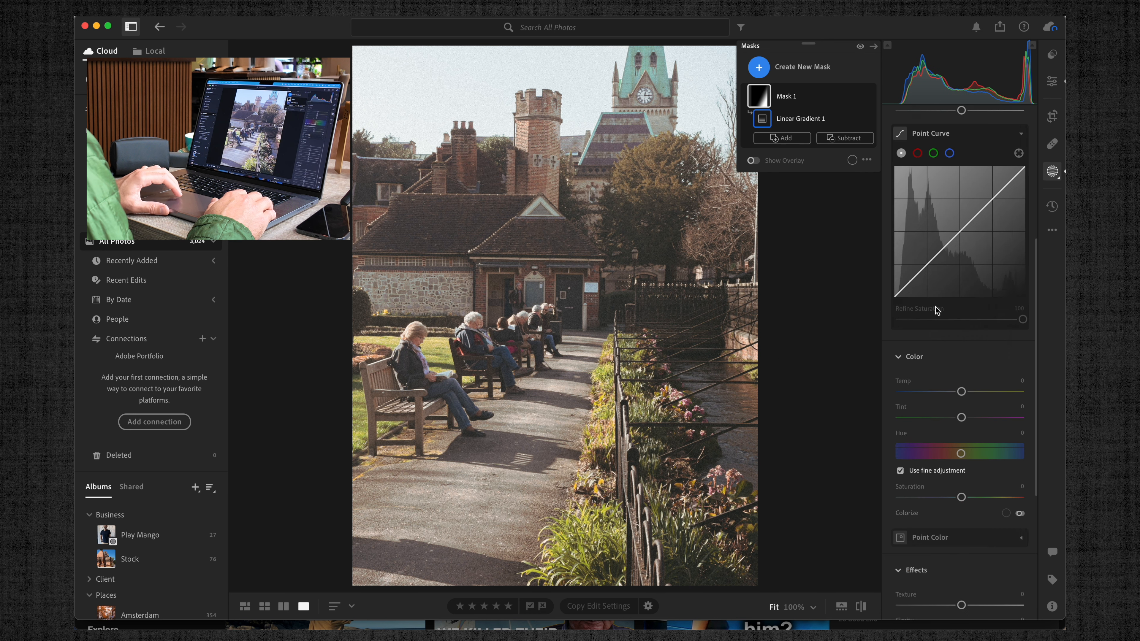
drag(960, 499, 934, 499)
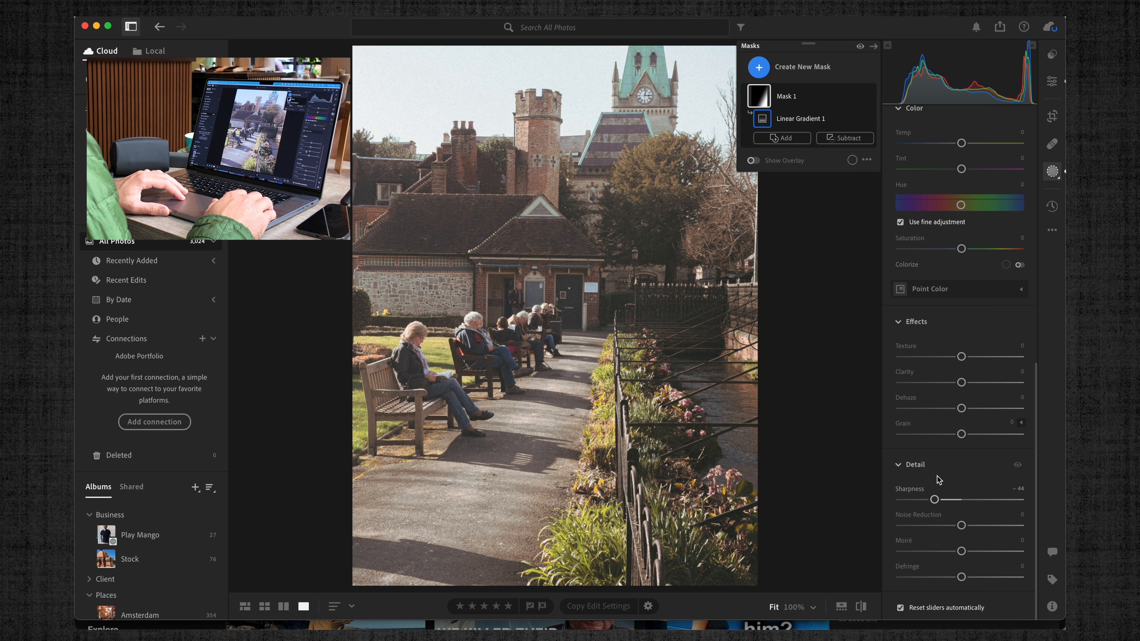
drag(955, 387, 945, 384)
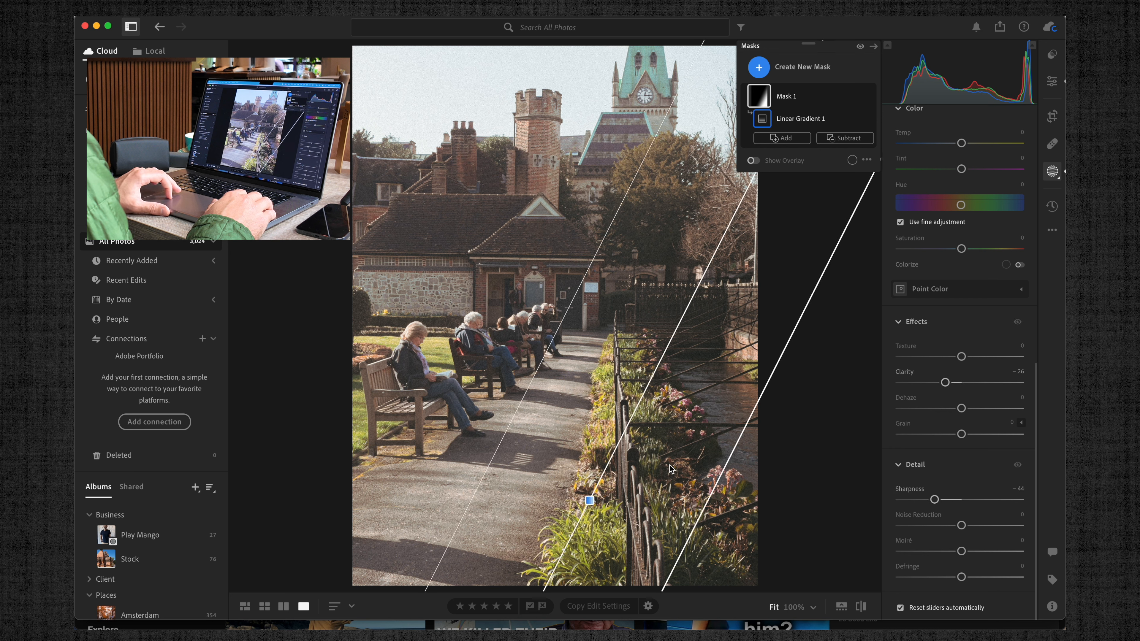
Move the river-side gradient's centre to the fence, tilt it along the riverbank and widen its feathered transition
drag(518, 411, 406, 328)
drag(627, 277, 619, 275)
drag(527, 469, 622, 499)
drag(732, 302, 698, 290)
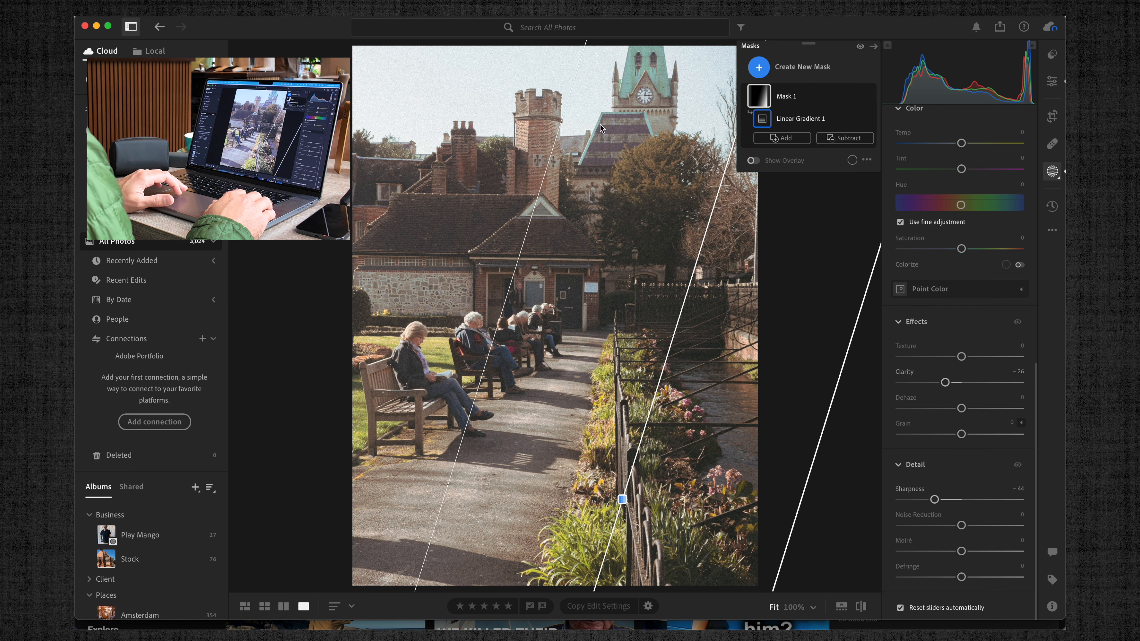
mouse_move(788, 87)
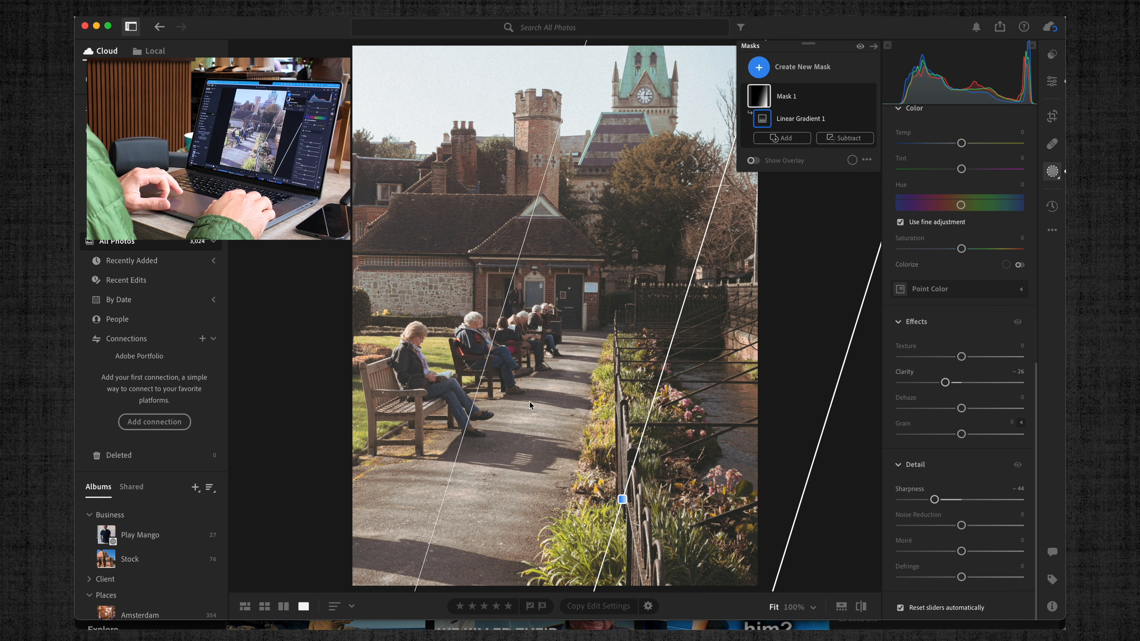
drag(674, 335, 710, 351)
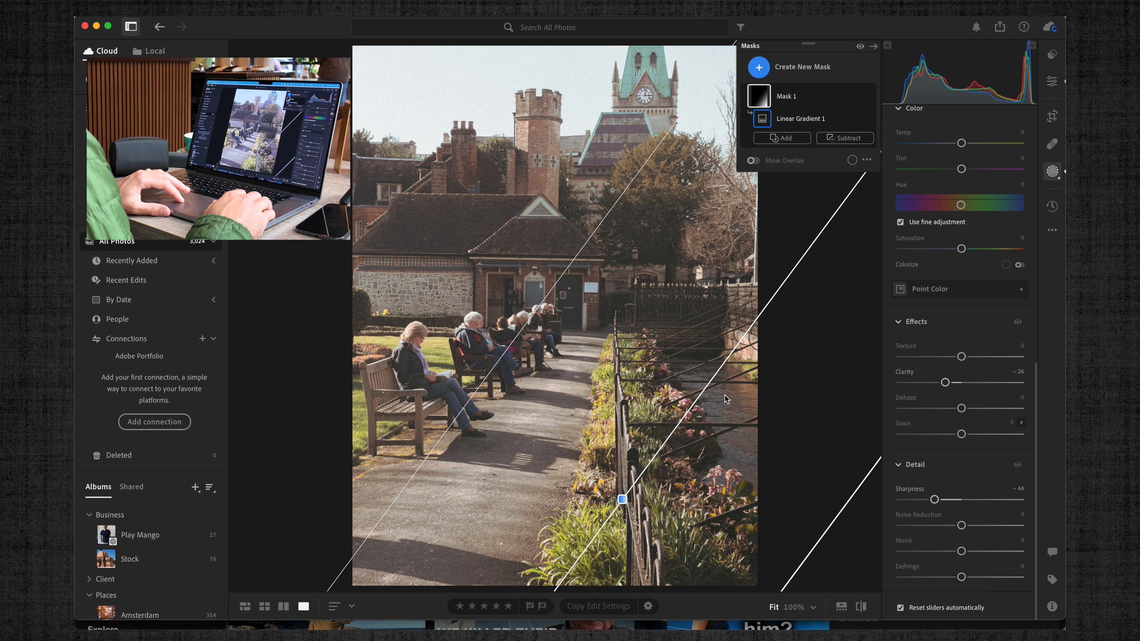
drag(716, 379, 754, 392)
drag(493, 350, 436, 294)
drag(597, 467, 561, 442)
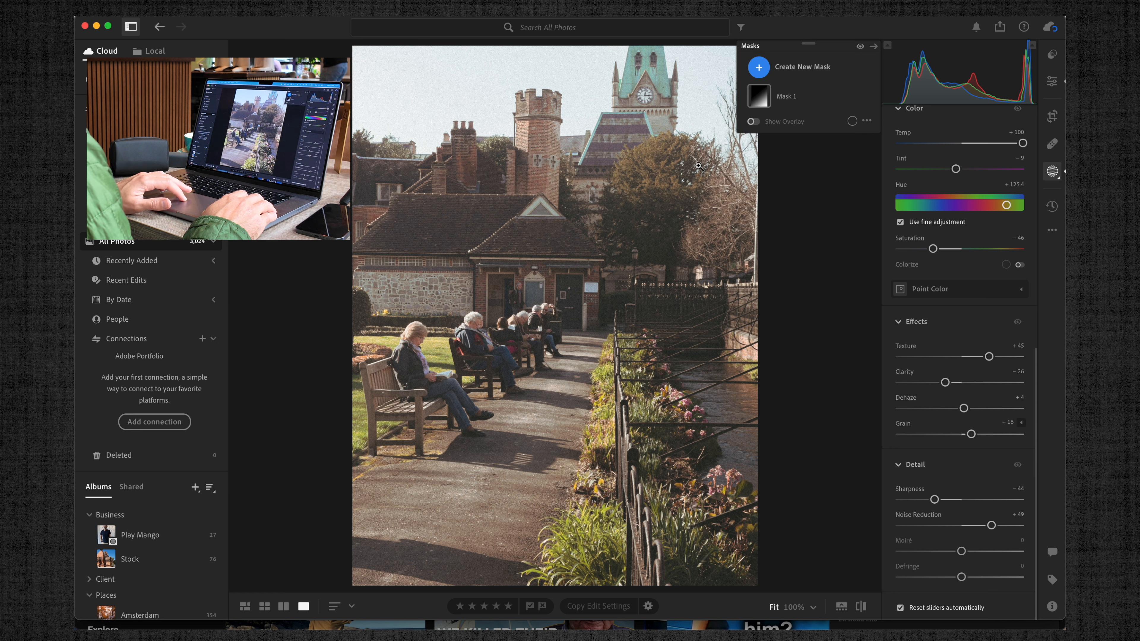
Add a second linear gradient mask rising over the foreground path, with Texture at -46 and Sharpness at -79
click(759, 67)
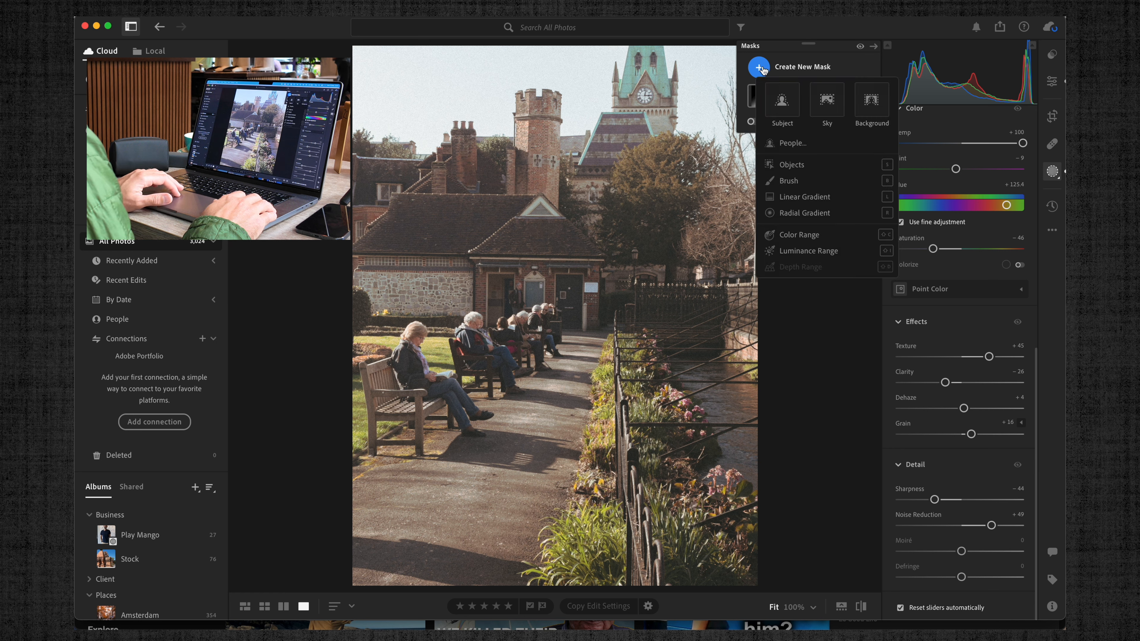
click(795, 195)
drag(490, 478, 467, 298)
drag(479, 388, 490, 472)
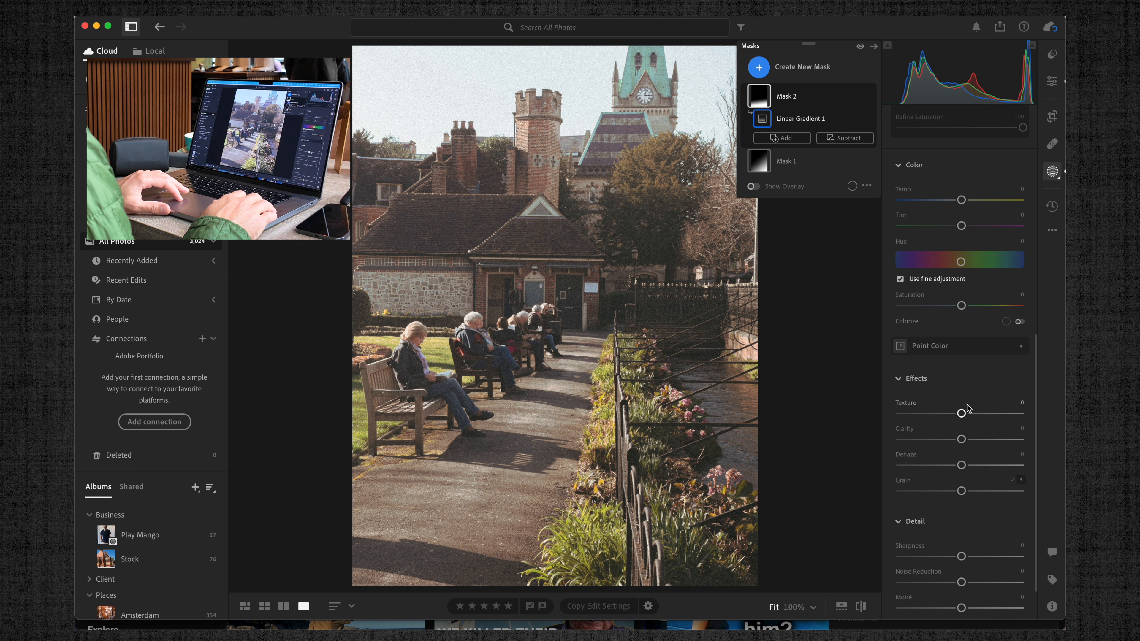
drag(961, 413, 934, 413)
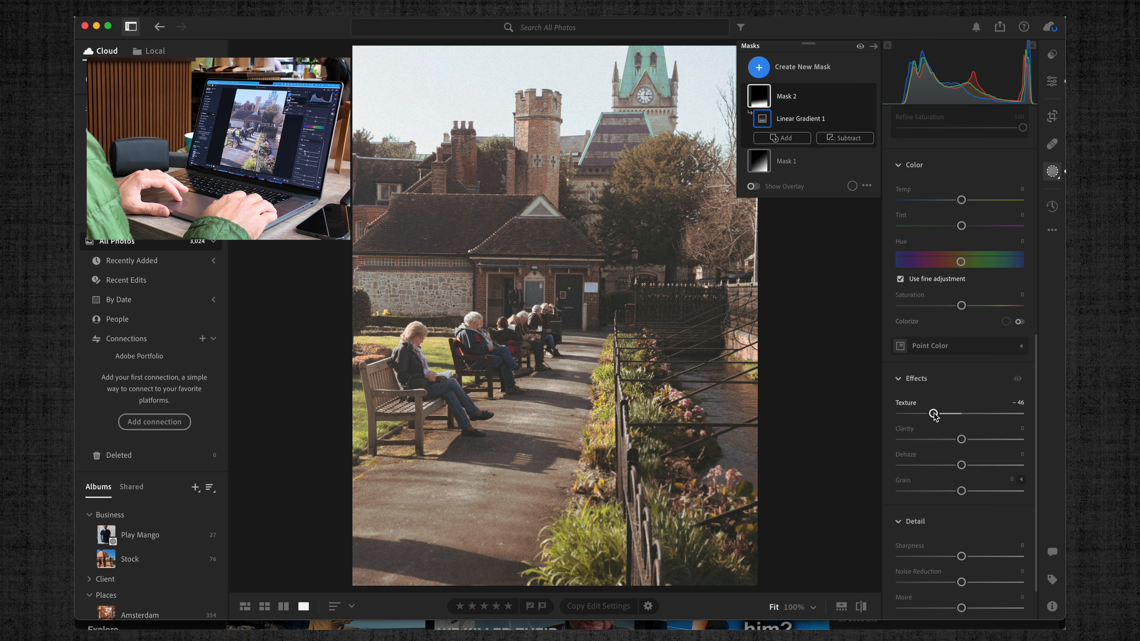
drag(960, 557, 957, 555)
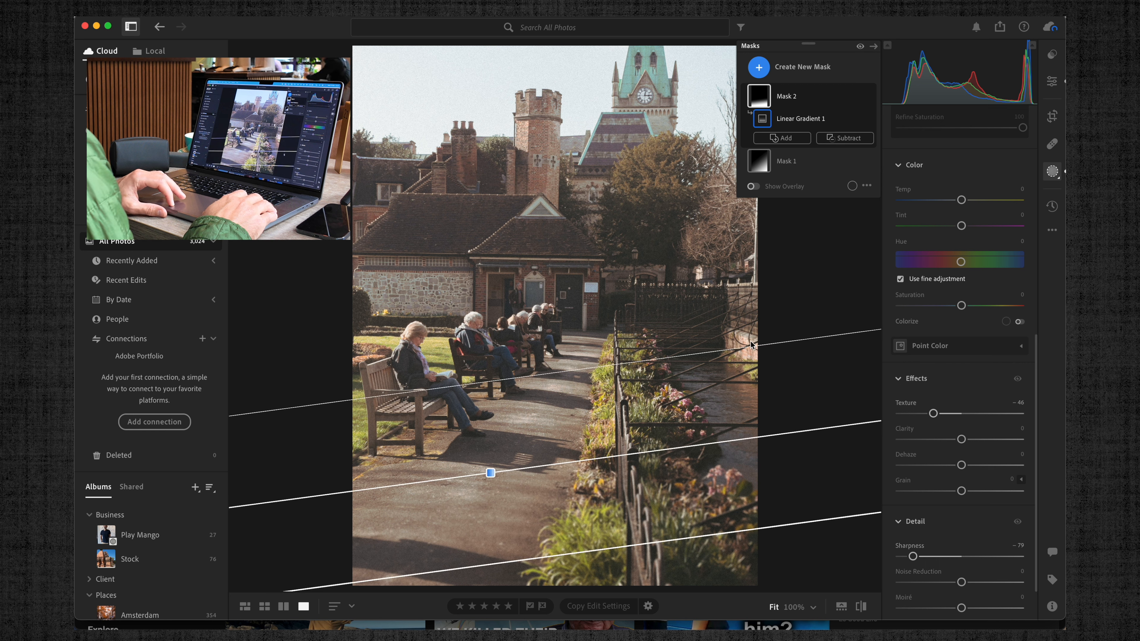
Tilt the foreground gradient slightly and move it up to the front person's feet
drag(805, 432, 806, 441)
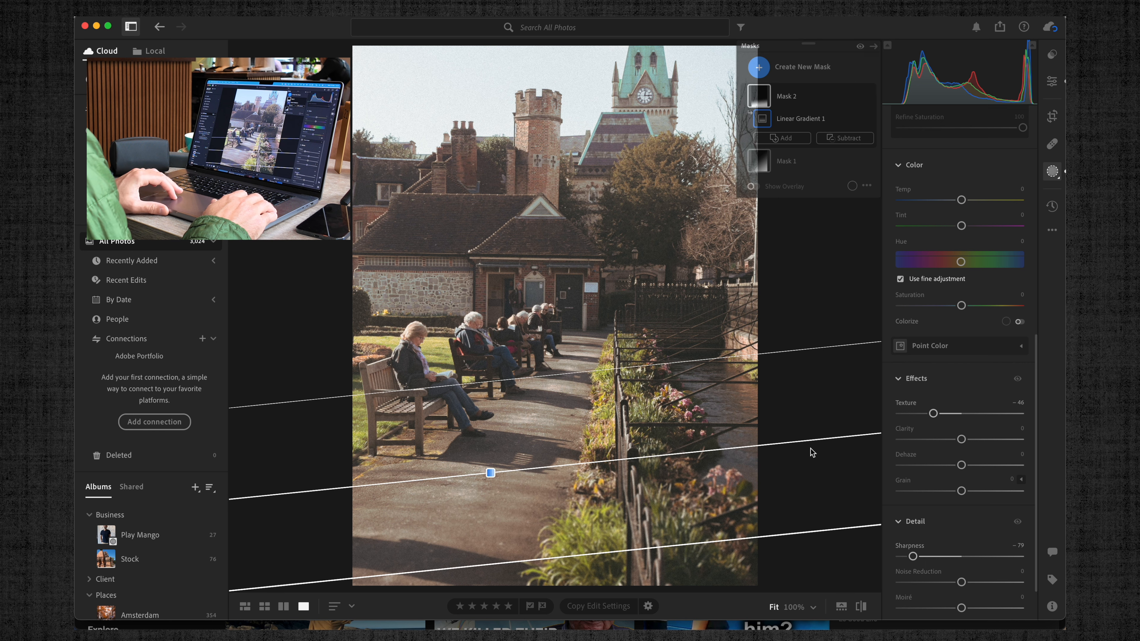
drag(591, 369, 548, 258)
click(522, 253)
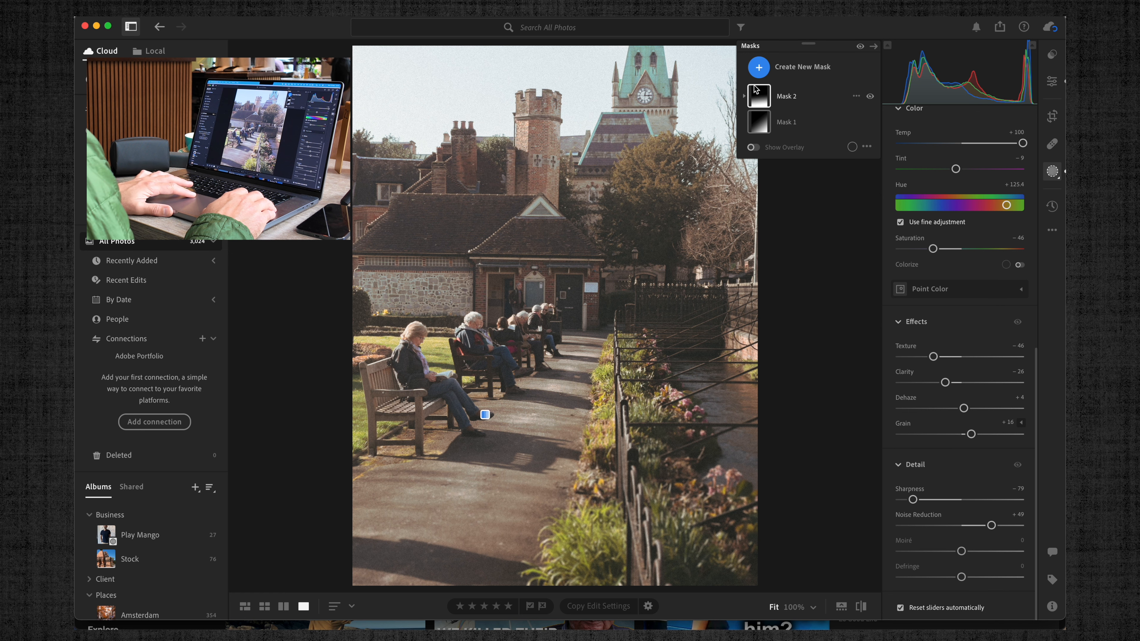
Add a third linear gradient mask over the sky and buildings, centred on the stone wall, with Sharpness at -53
click(759, 68)
click(492, 234)
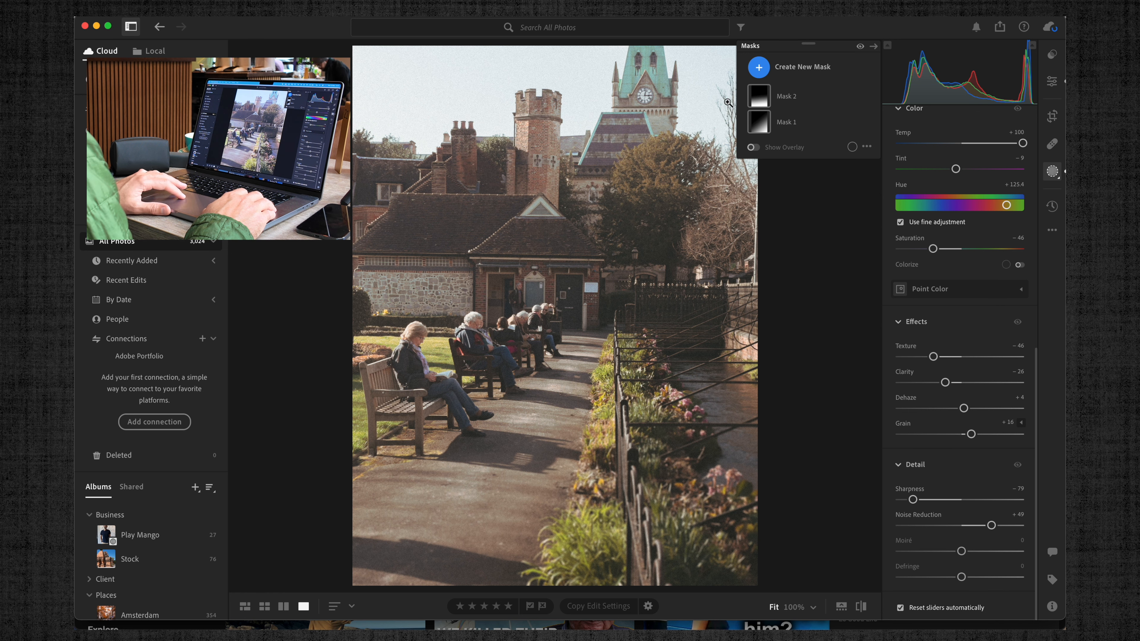
click(767, 63)
click(779, 197)
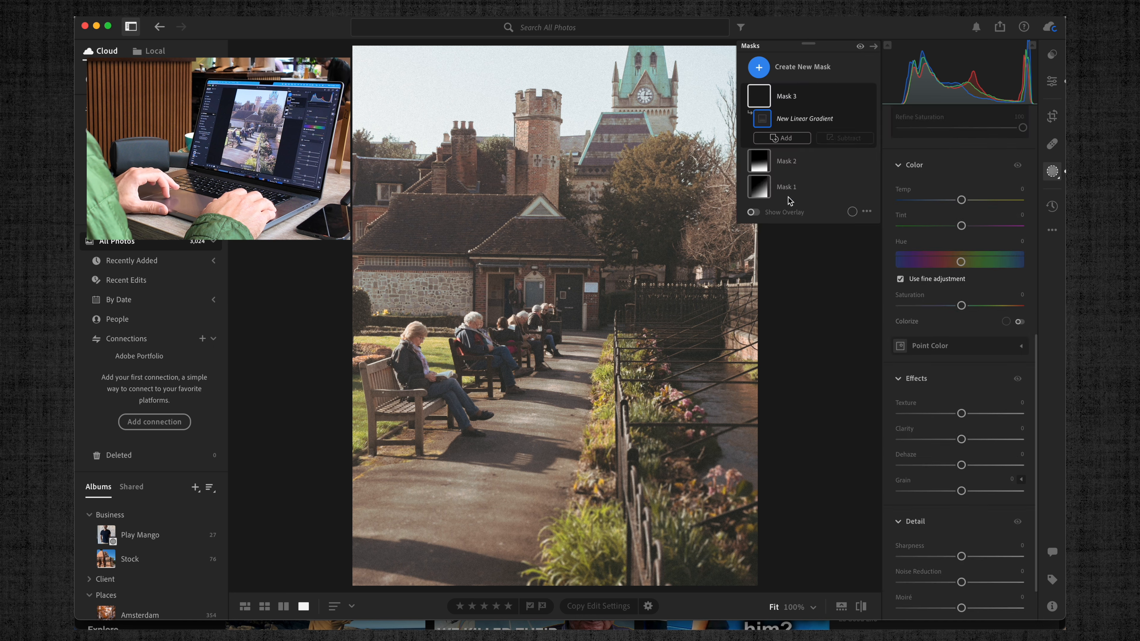
drag(424, 268, 460, 403)
drag(447, 327, 443, 274)
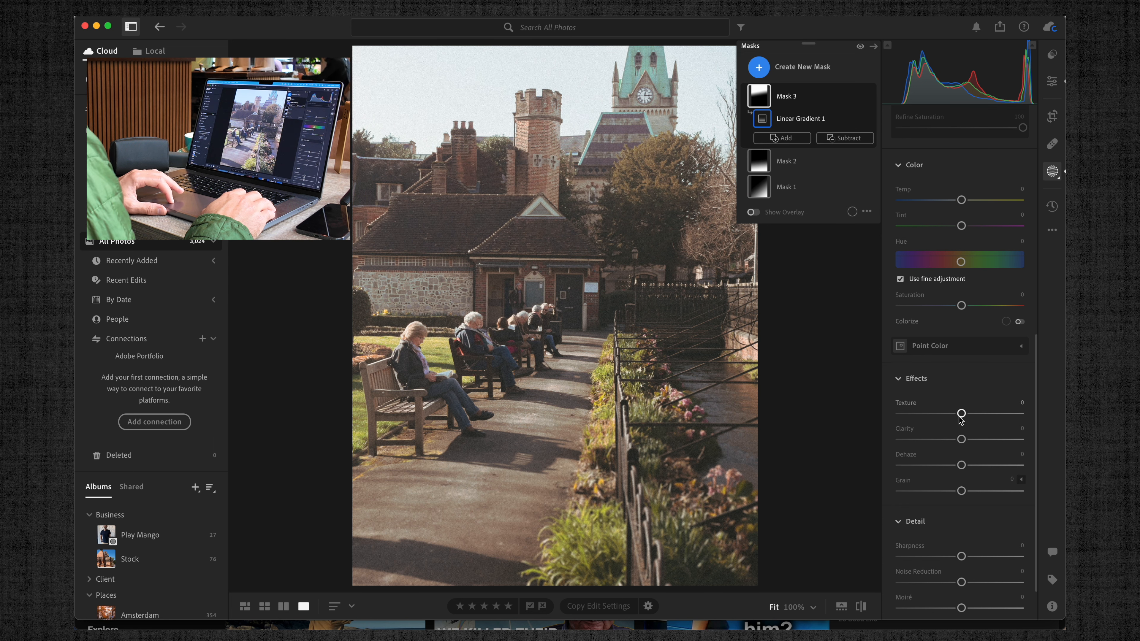
key(o)
drag(961, 557, 928, 559)
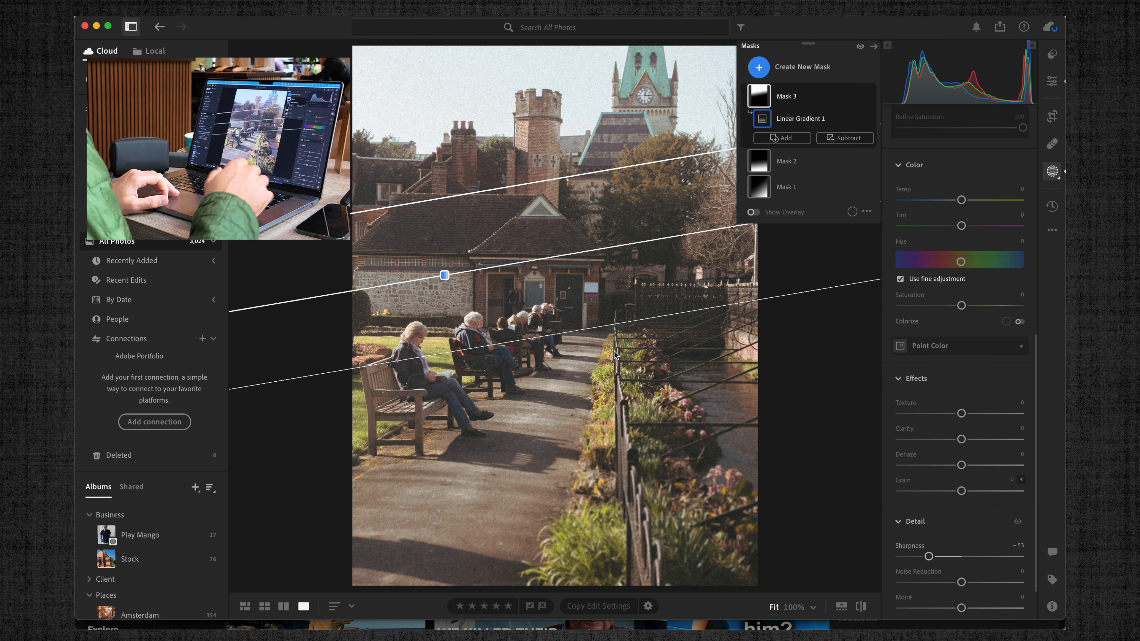
click(621, 333)
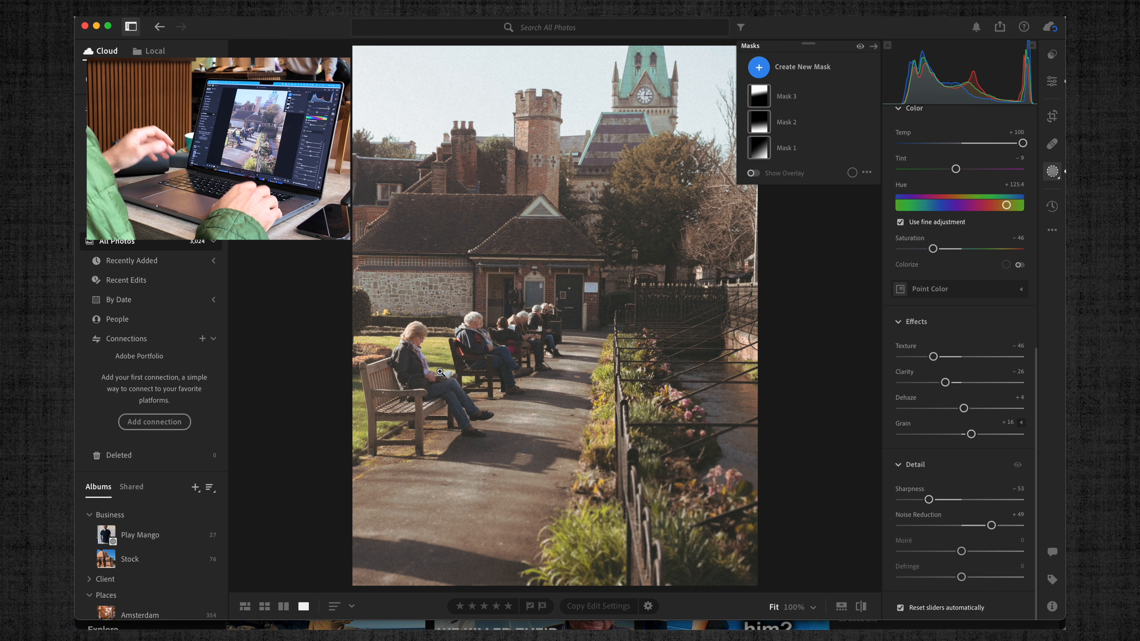
Rate the bench photo 2 stars and go to the photo of the stone bridge and brick house
key(1)
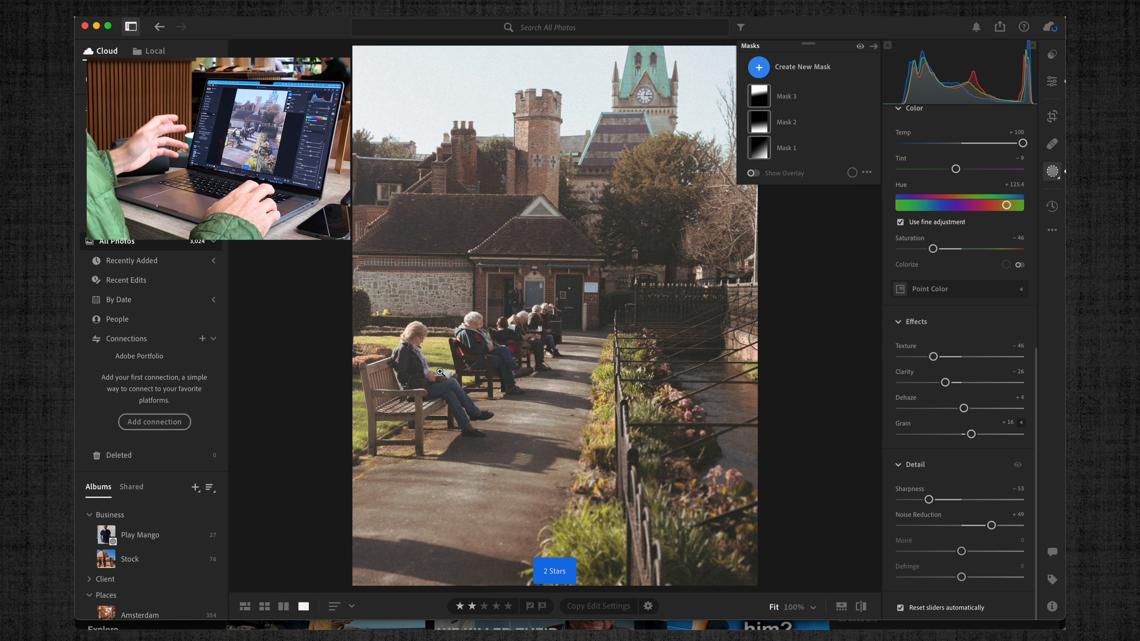
key(Right)
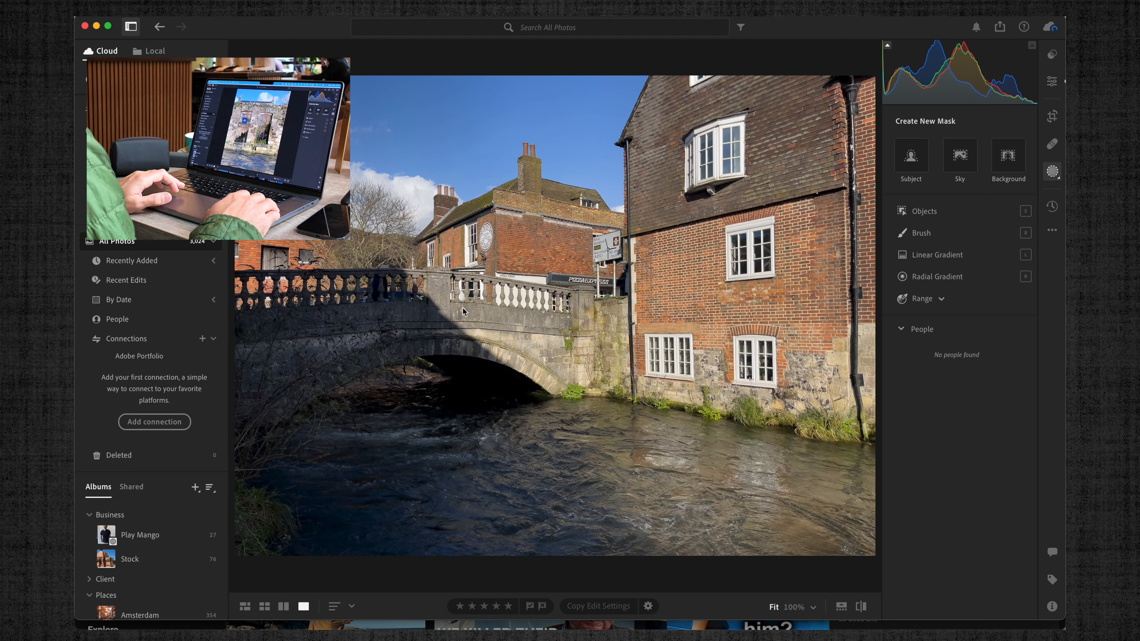
key(Right)
key(Left)
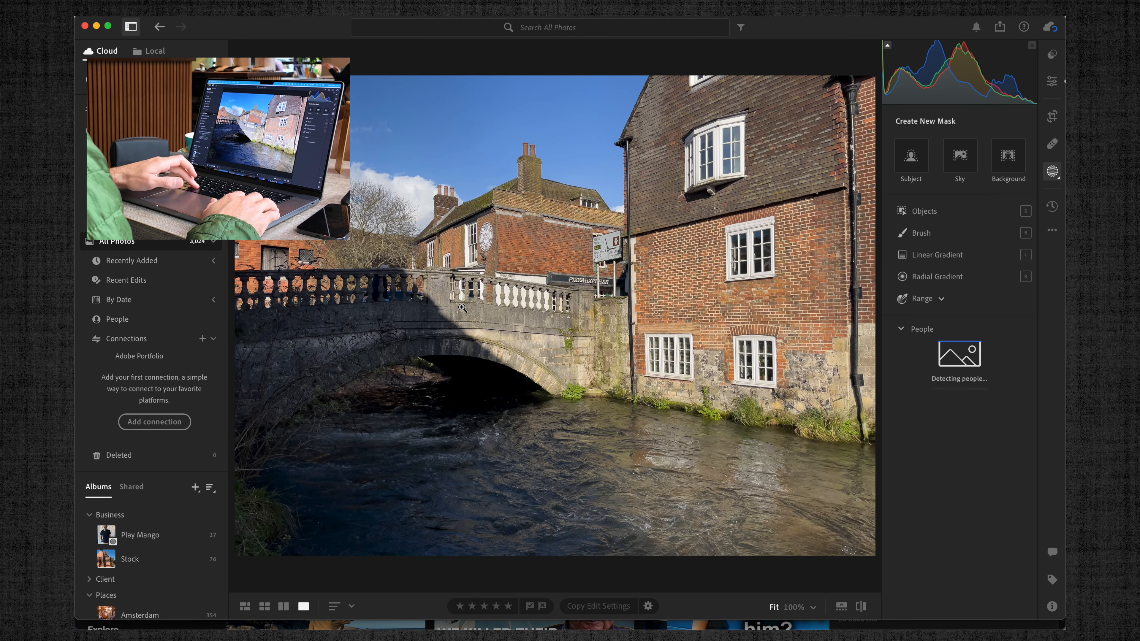
Start cropping the bridge photo and straighten it with Upright set to Auto
key(c)
drag(886, 243, 904, 250)
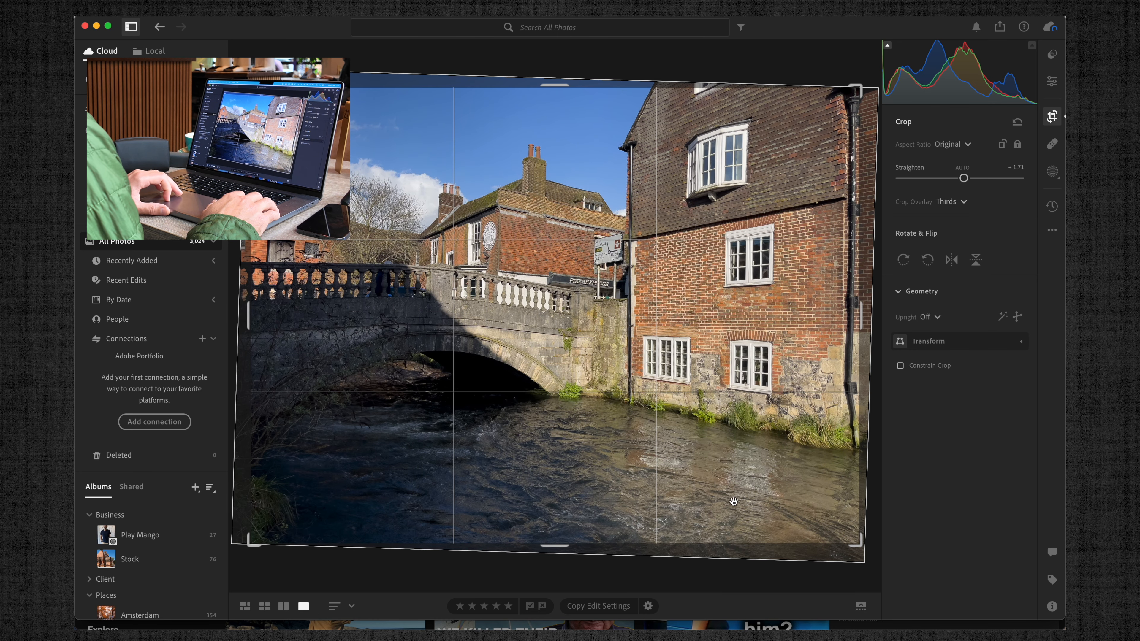
click(931, 317)
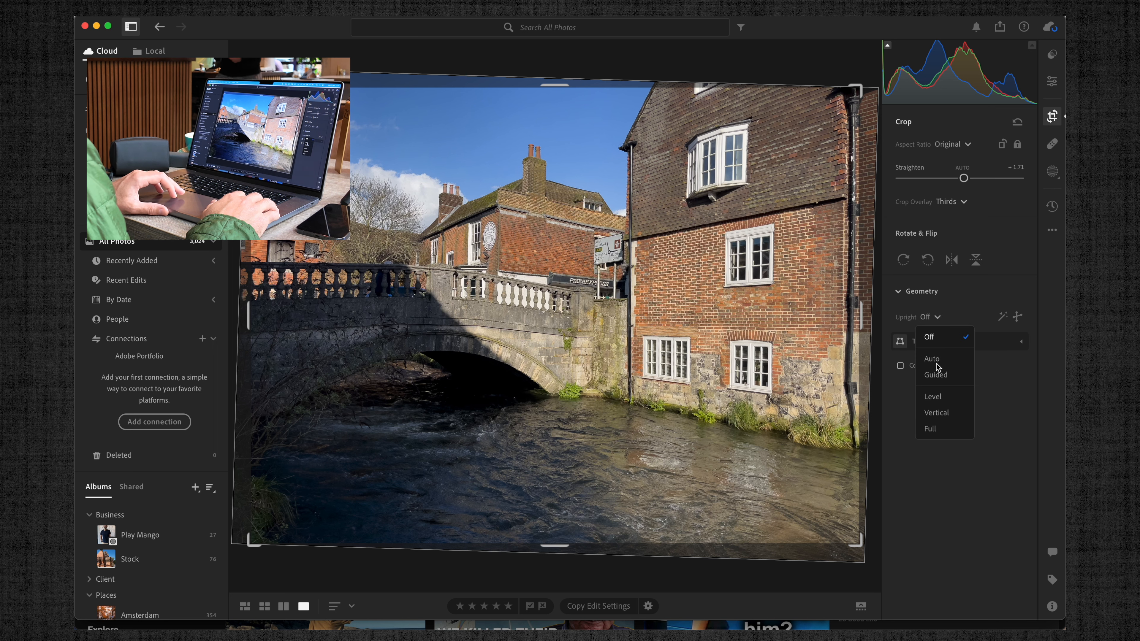
click(933, 358)
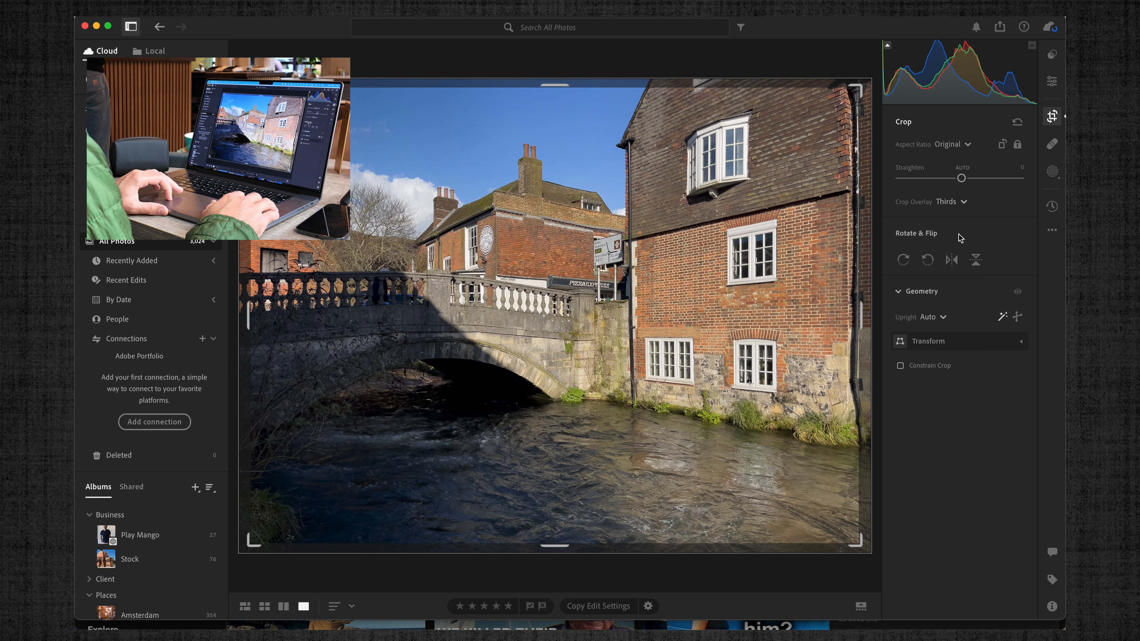
Crop the bridge photo to a 16 x 9 aspect ratio, reposition the image within the frame and apply the crop
click(950, 145)
click(956, 334)
drag(646, 393, 646, 397)
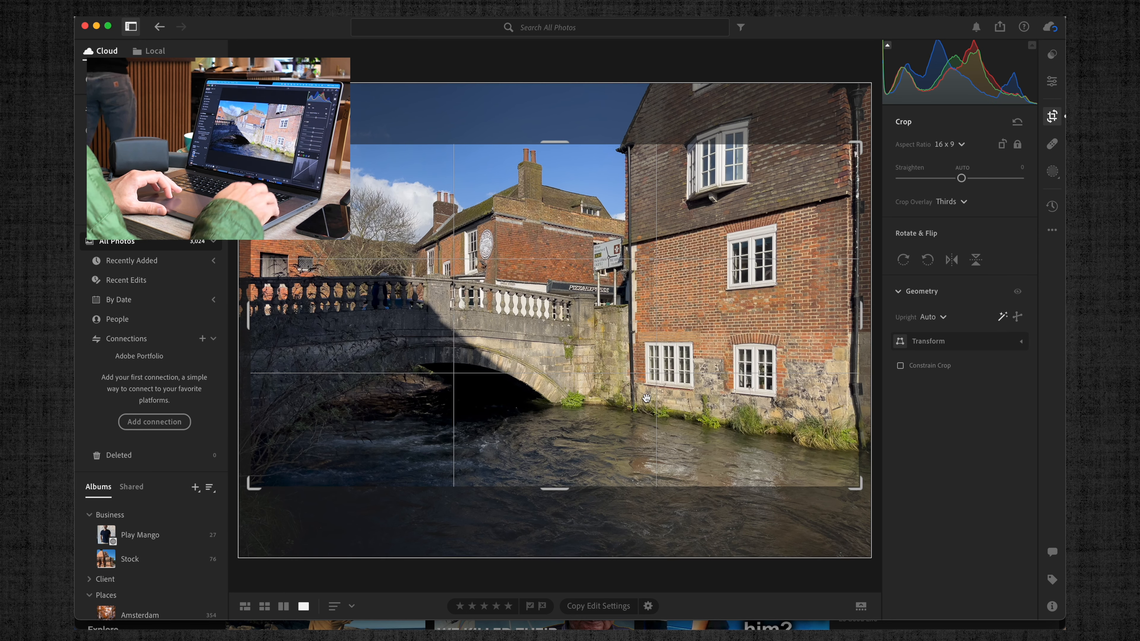
key(Return)
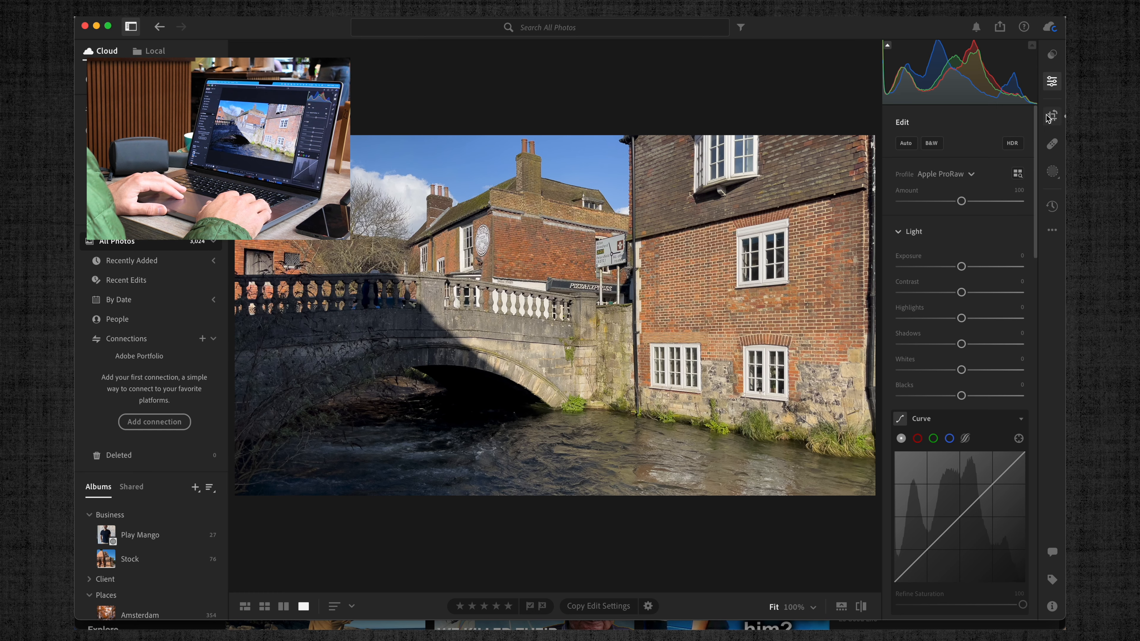
Try to browse the recommended and premium presets for the bridge photo, and close the presets
click(1052, 54)
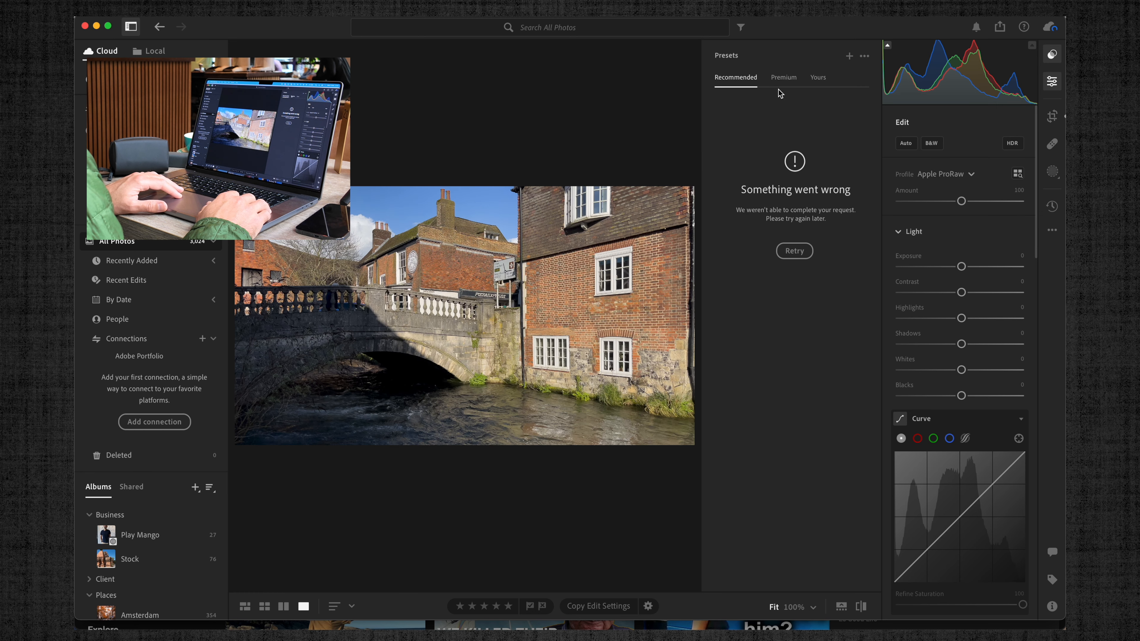
click(783, 77)
click(745, 79)
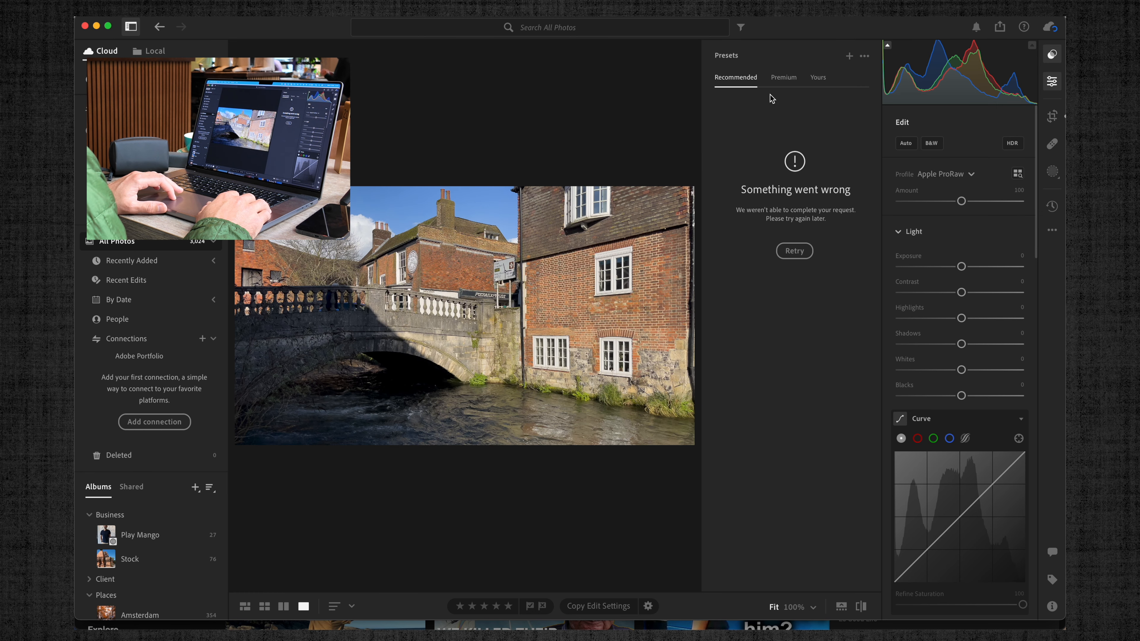
click(1052, 54)
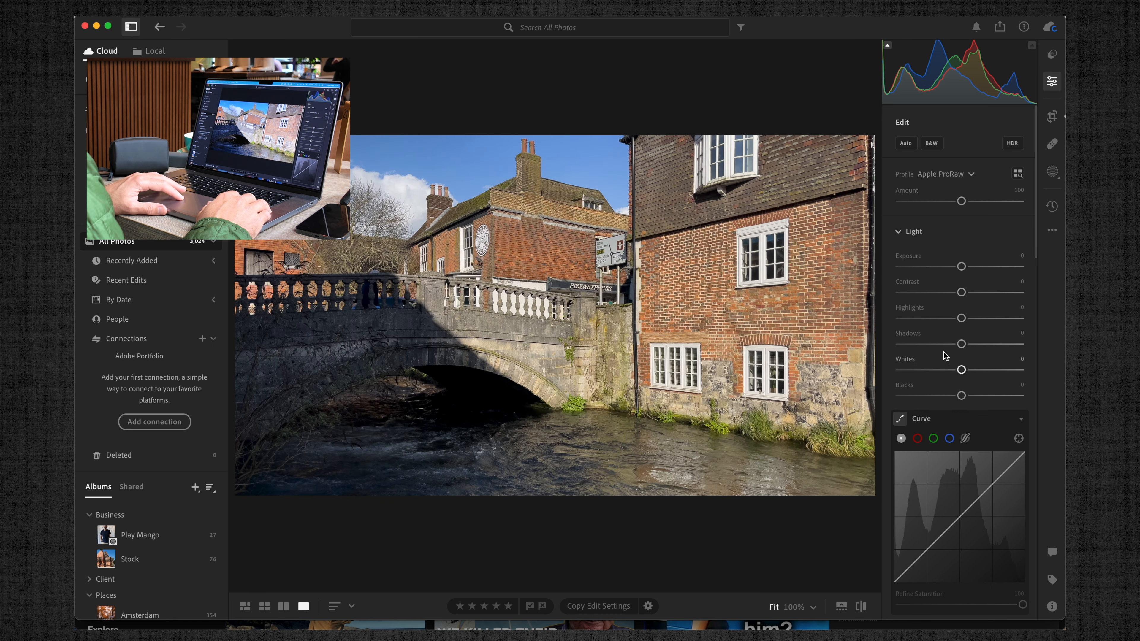
Set the bridge photo's Shadows to +31, Contrast to +41 and Saturation to -23
drag(961, 345, 980, 344)
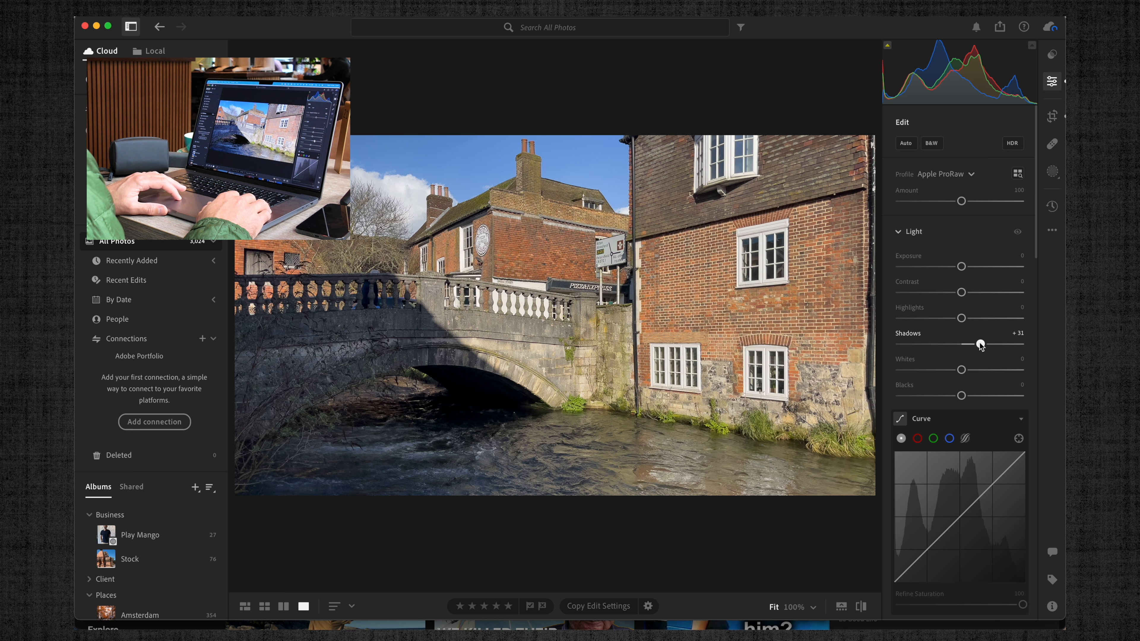
drag(961, 292, 992, 292)
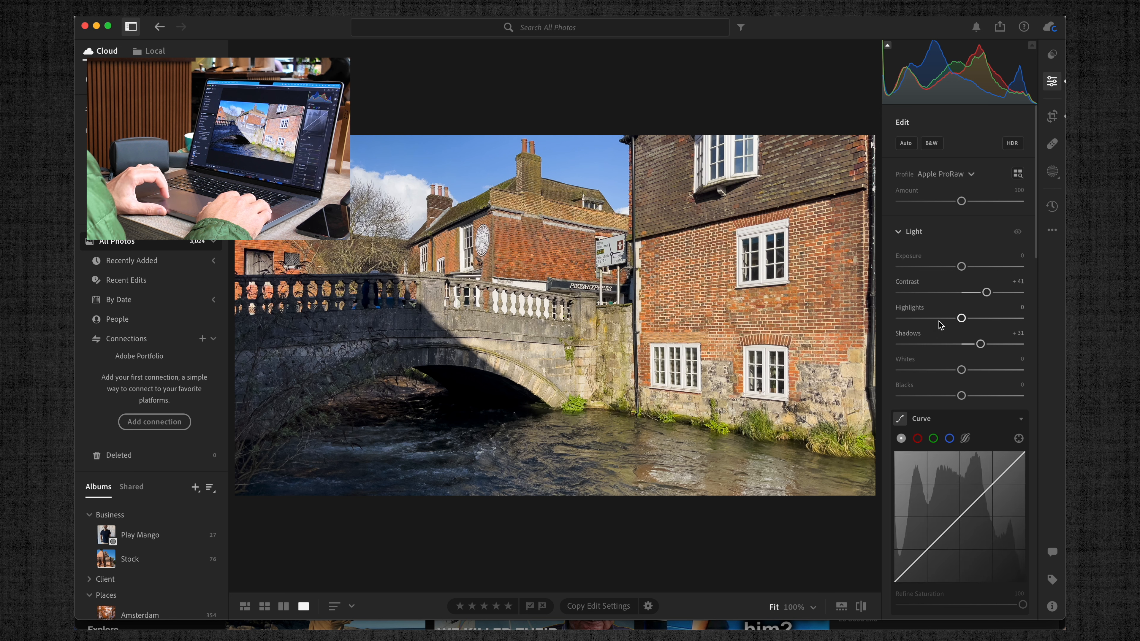
scroll(941, 323, down, 10)
scroll(941, 324, down, 3)
scroll(937, 326, up, 6)
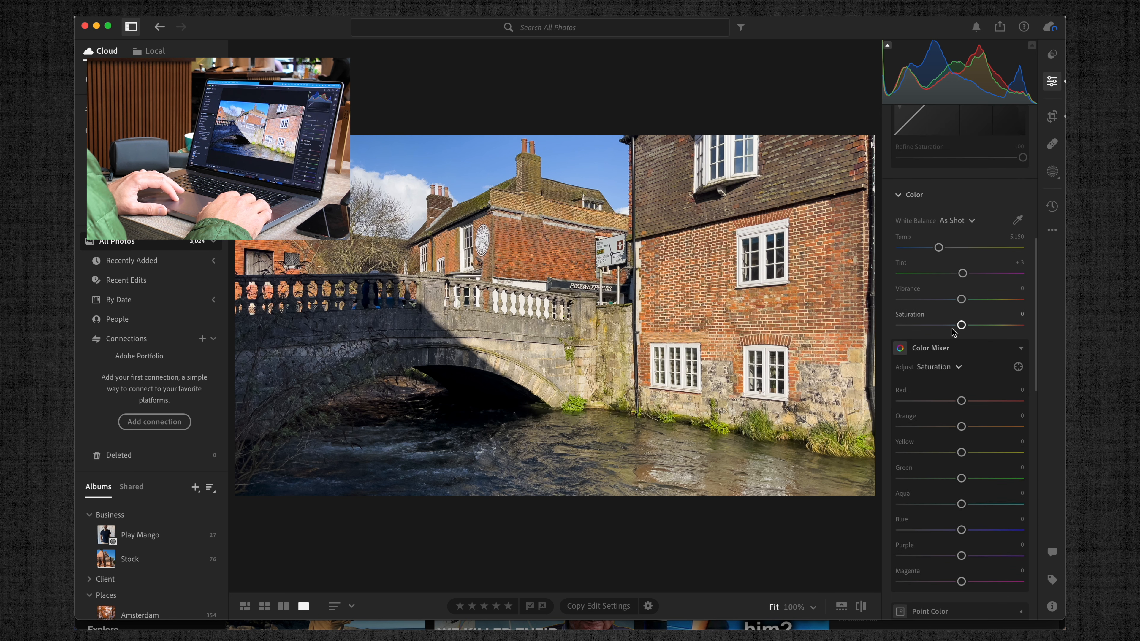
mouse_move(961, 326)
mouse_down()
mouse_move(923, 326)
mouse_move(947, 328)
mouse_up()
Lift the black point of the bridge photo's tone curve and shape a gentle S-curve with lowered shadows and raised highlights
scroll(946, 328, up, 5)
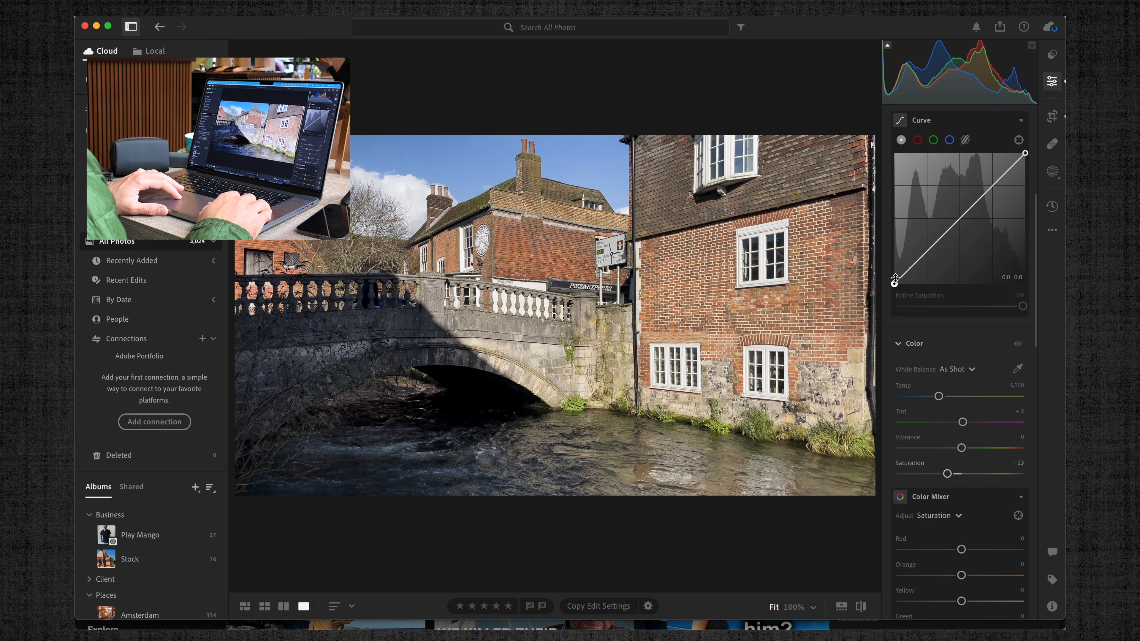
drag(894, 284, 893, 273)
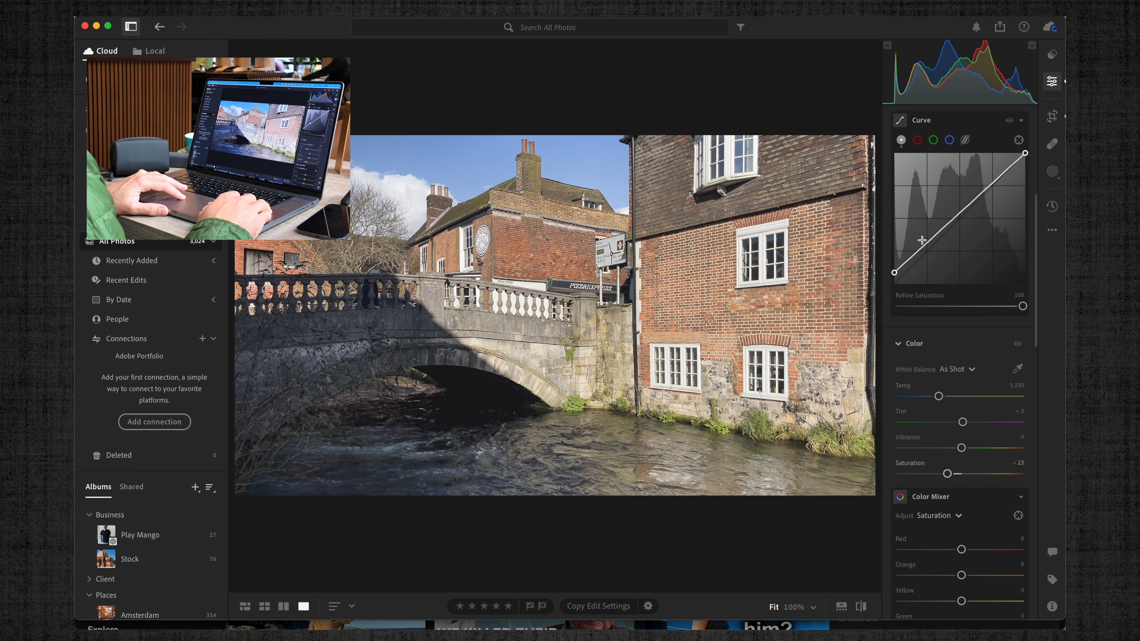
drag(931, 239, 933, 247)
drag(985, 198, 984, 192)
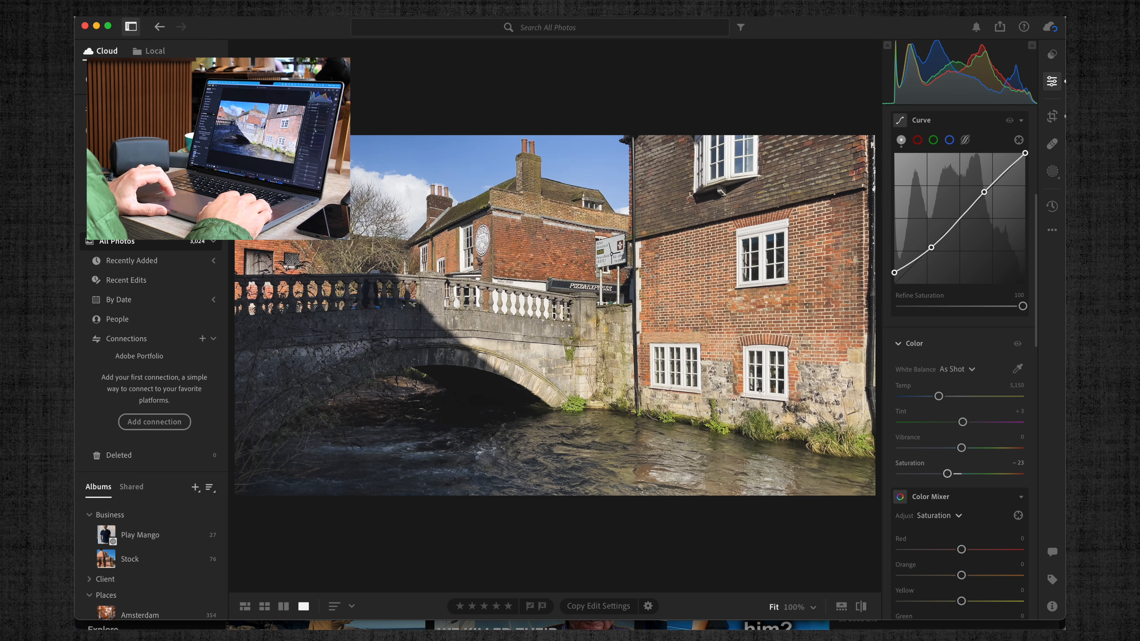
Add film grain to the bridge photo with a Grain amount of 21
scroll(951, 431, down, 10)
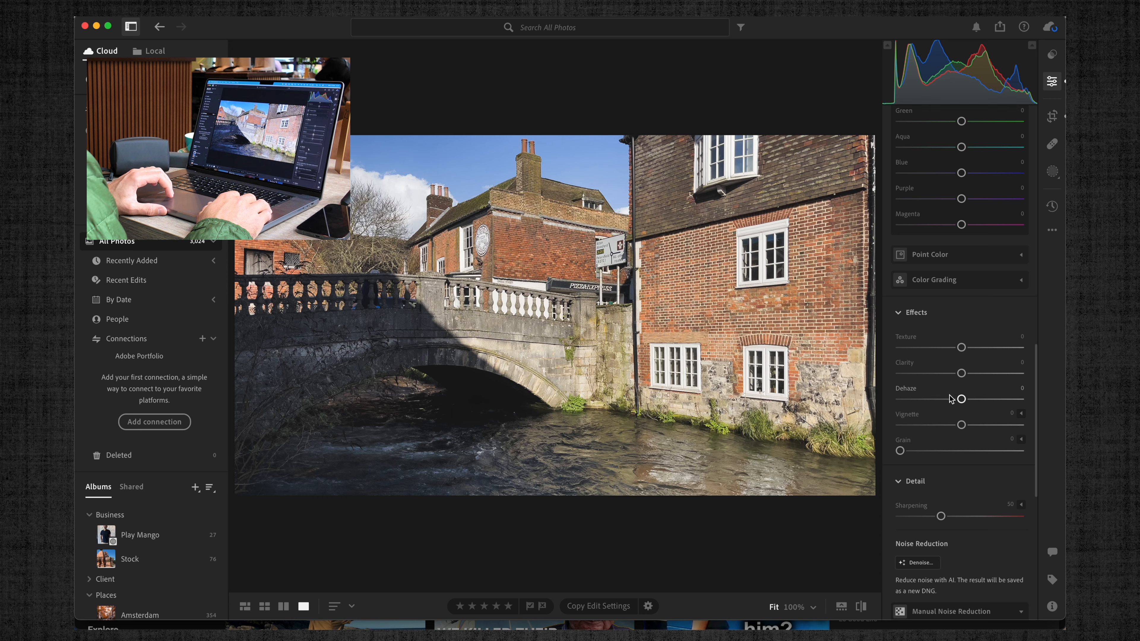
scroll(953, 405, down, 10)
scroll(951, 402, up, 8)
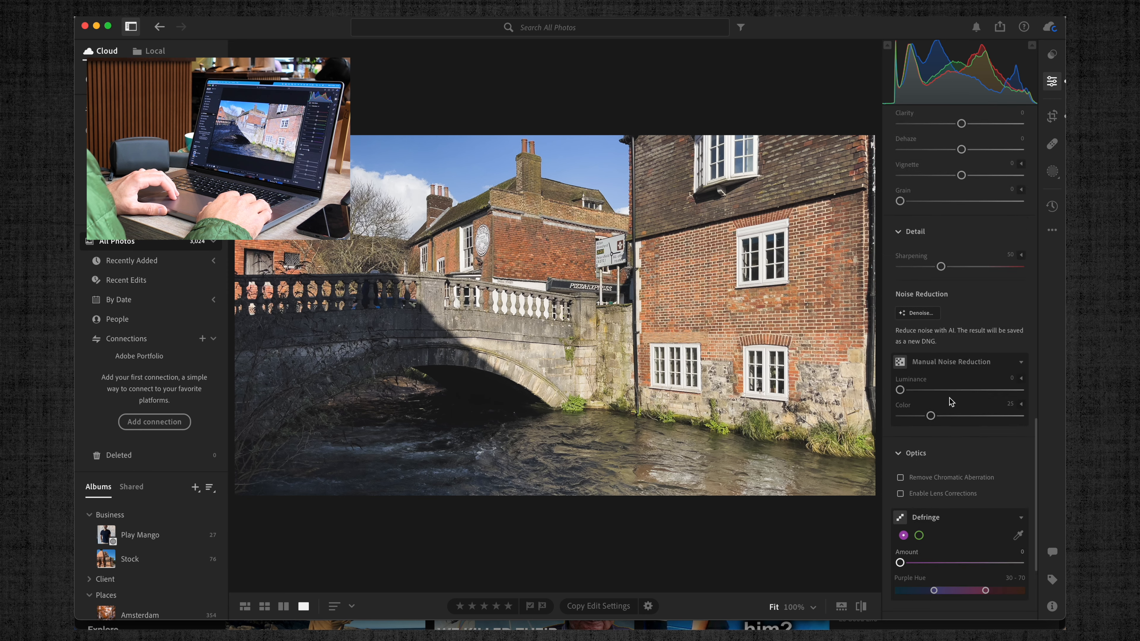
scroll(951, 402, up, 4)
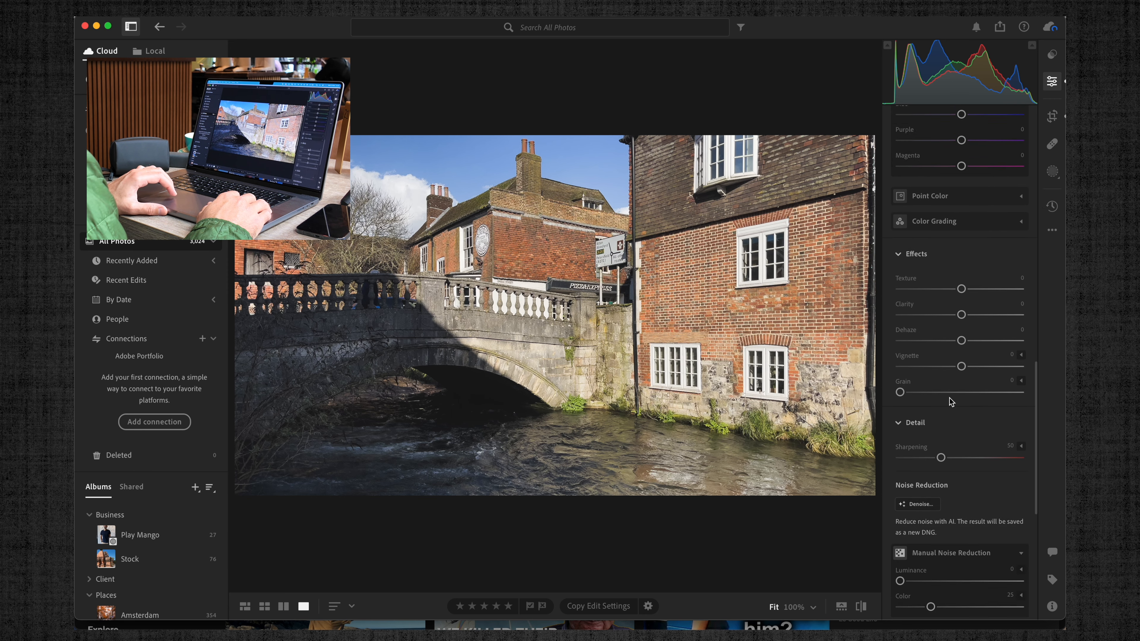
drag(901, 542, 922, 544)
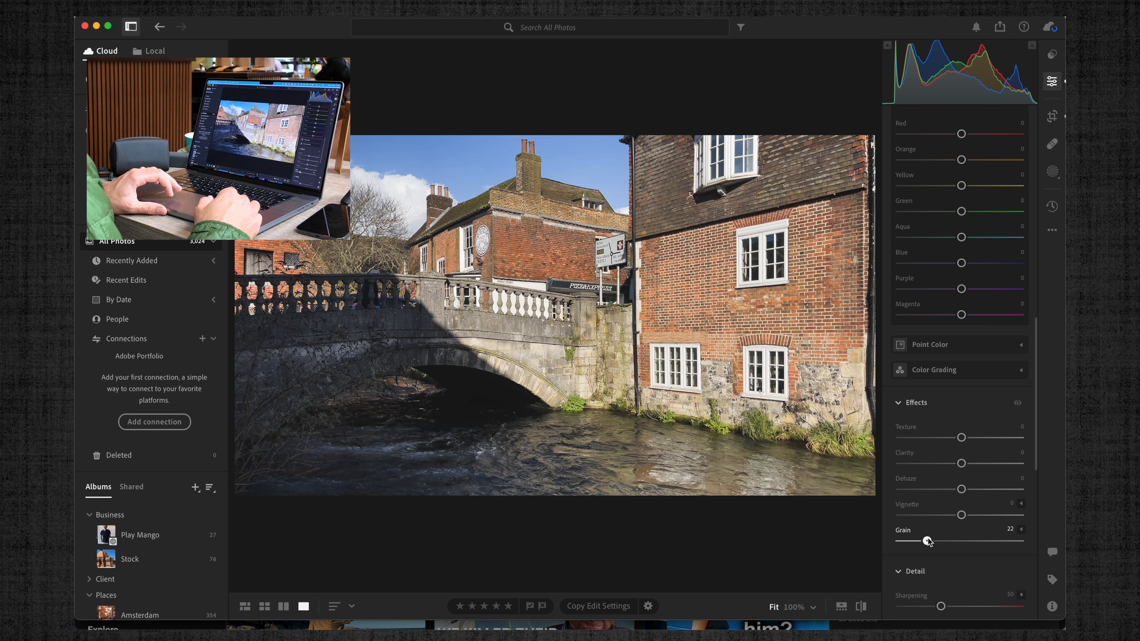
Color grade the bridge photo with slightly magenta midtones, reddish shadows and green-teal highlights
scroll(929, 331, down, 3)
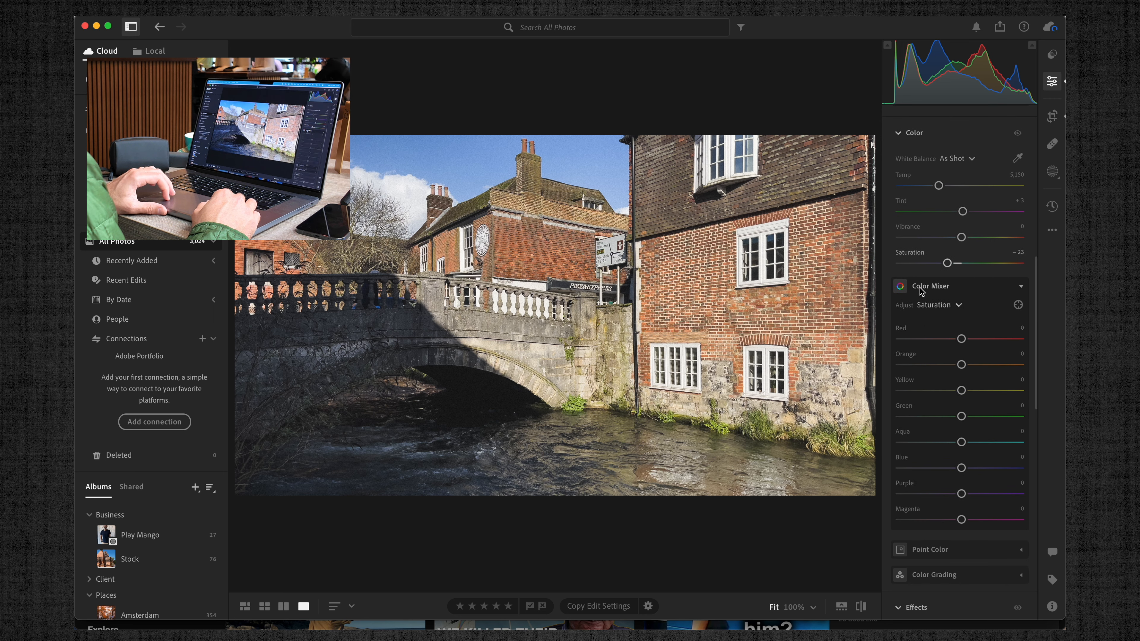
click(918, 288)
click(940, 352)
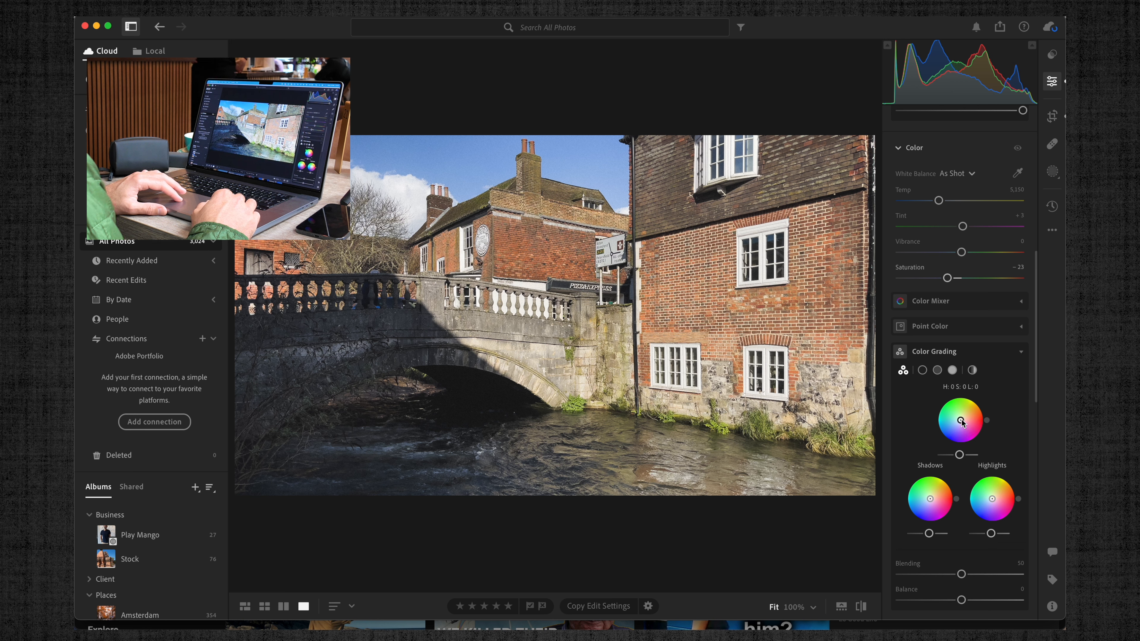
drag(962, 422, 959, 423)
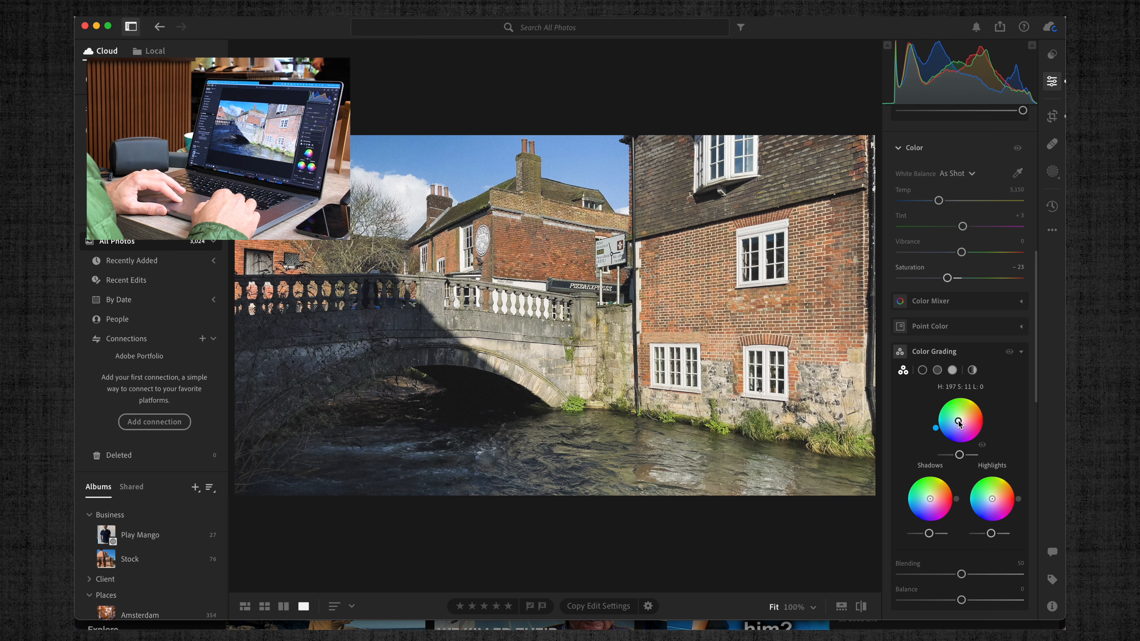
drag(959, 423, 961, 424)
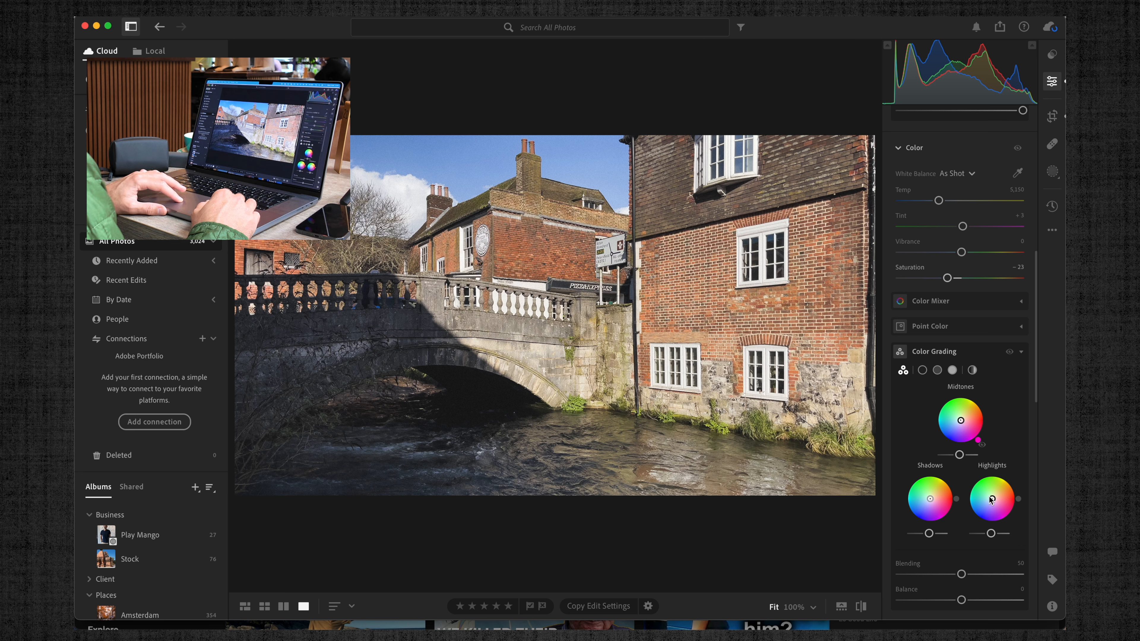
drag(990, 499, 934, 499)
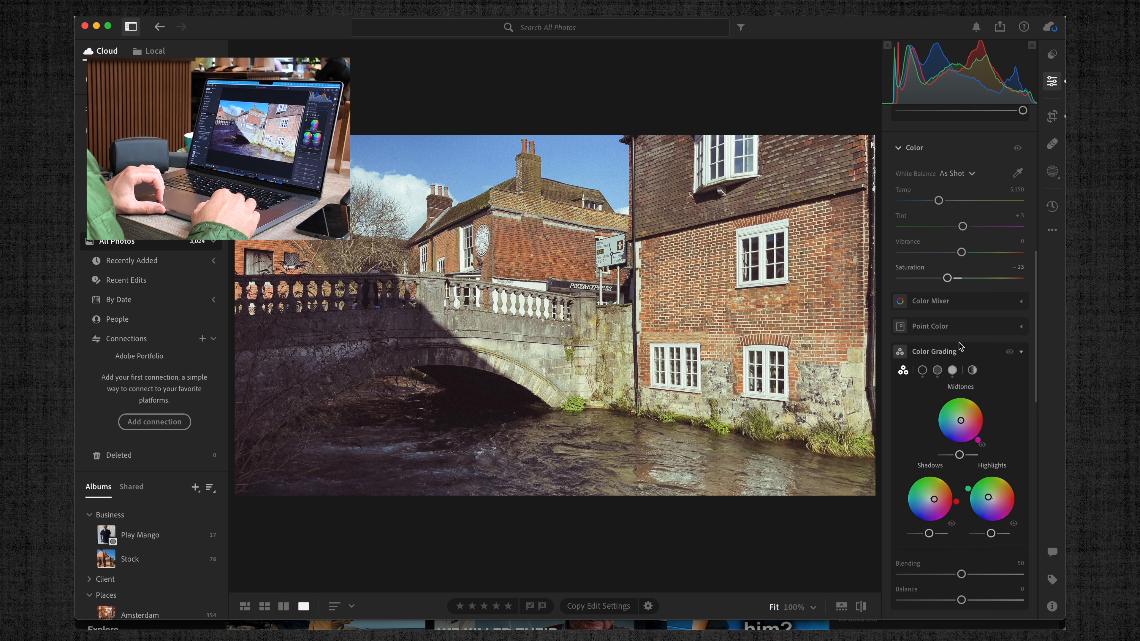
Darken the edges of the bridge photo with a Vignette of -15
scroll(954, 312, down, 8)
scroll(954, 311, down, 10)
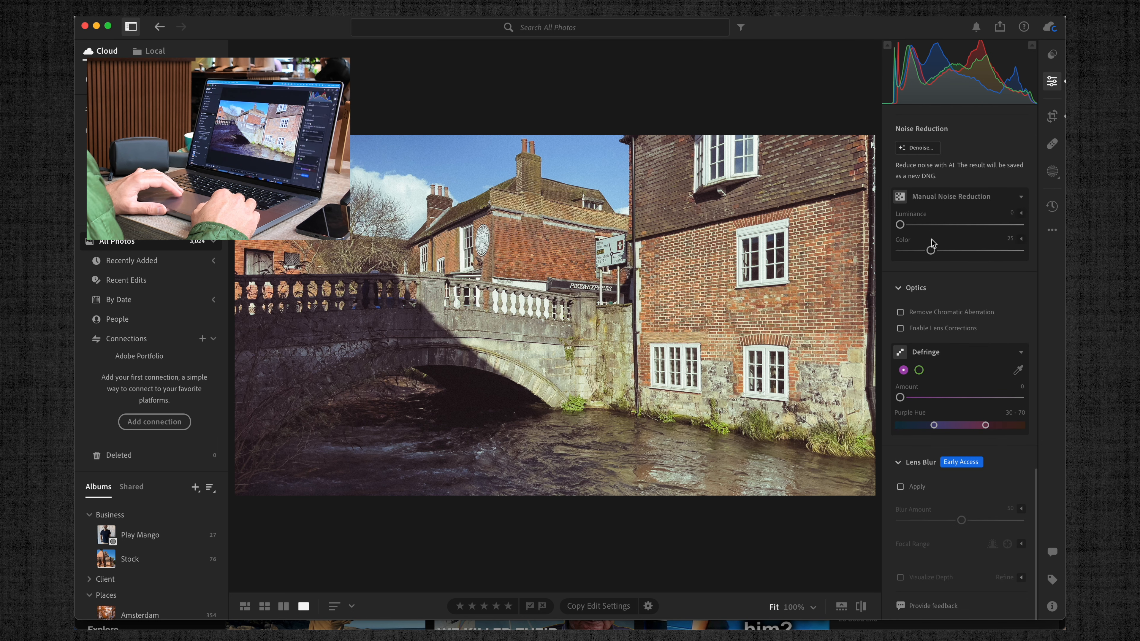
scroll(931, 243, up, 1)
drag(961, 146, 951, 147)
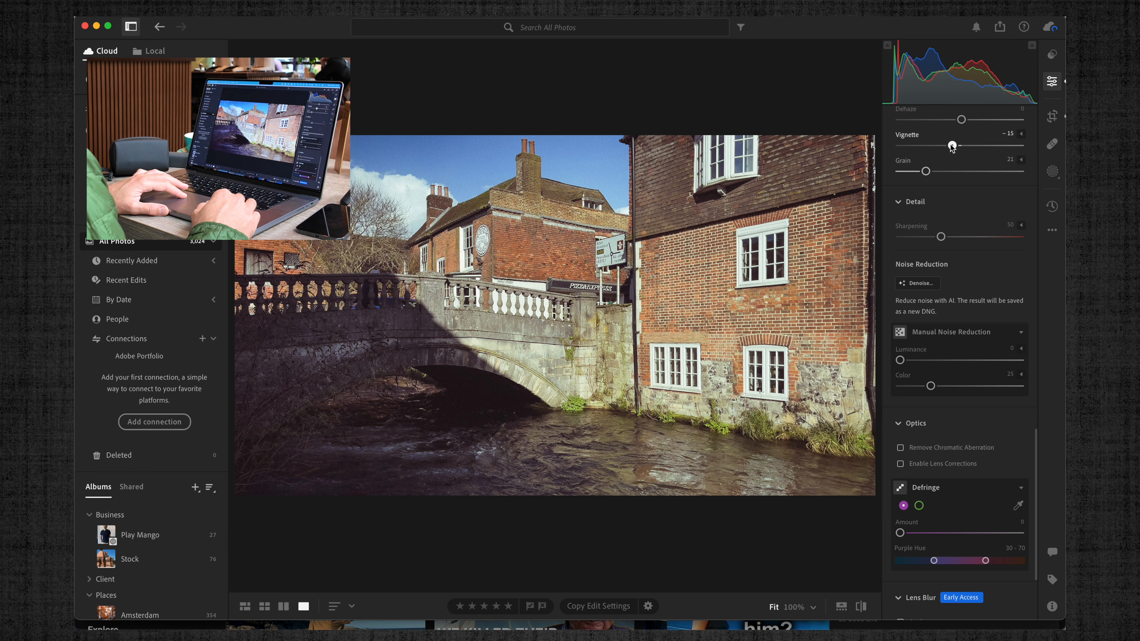
Compare the edited bridge photo with its original at full screen several times and return to the normal view
key(backslash)
key(backslash)
key(backslash)
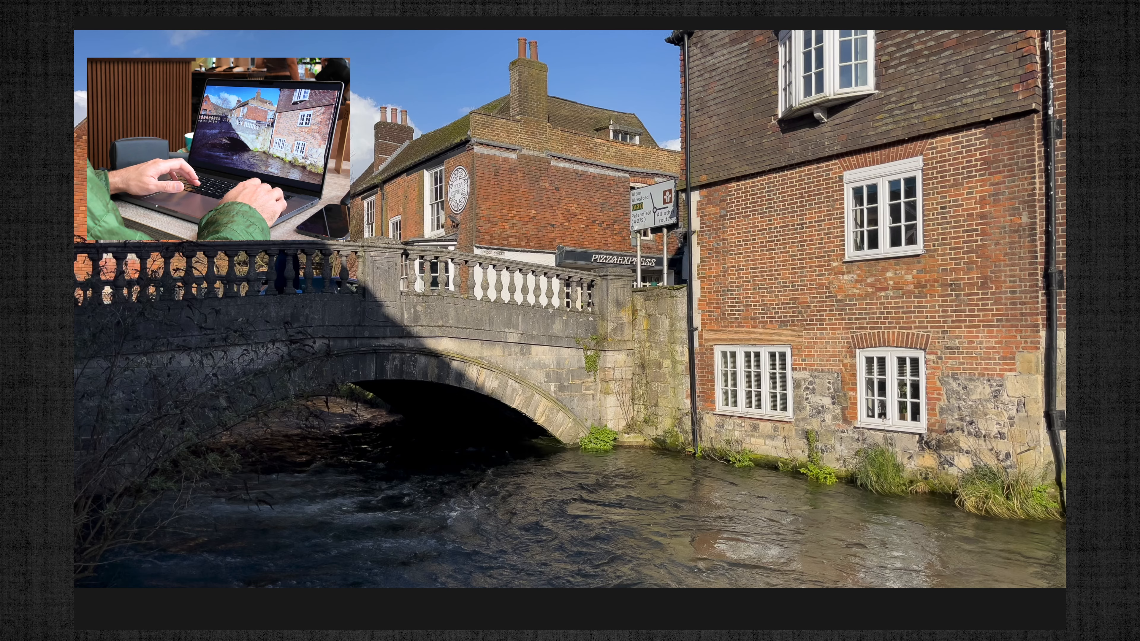
key(backslash)
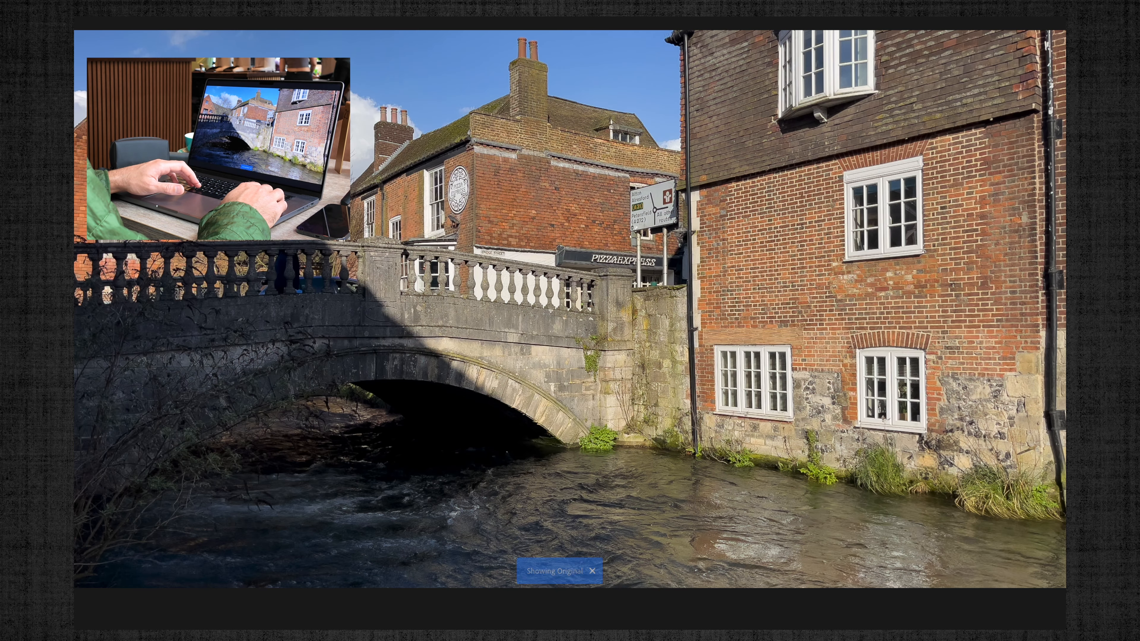
key(backslash)
key(backslash)
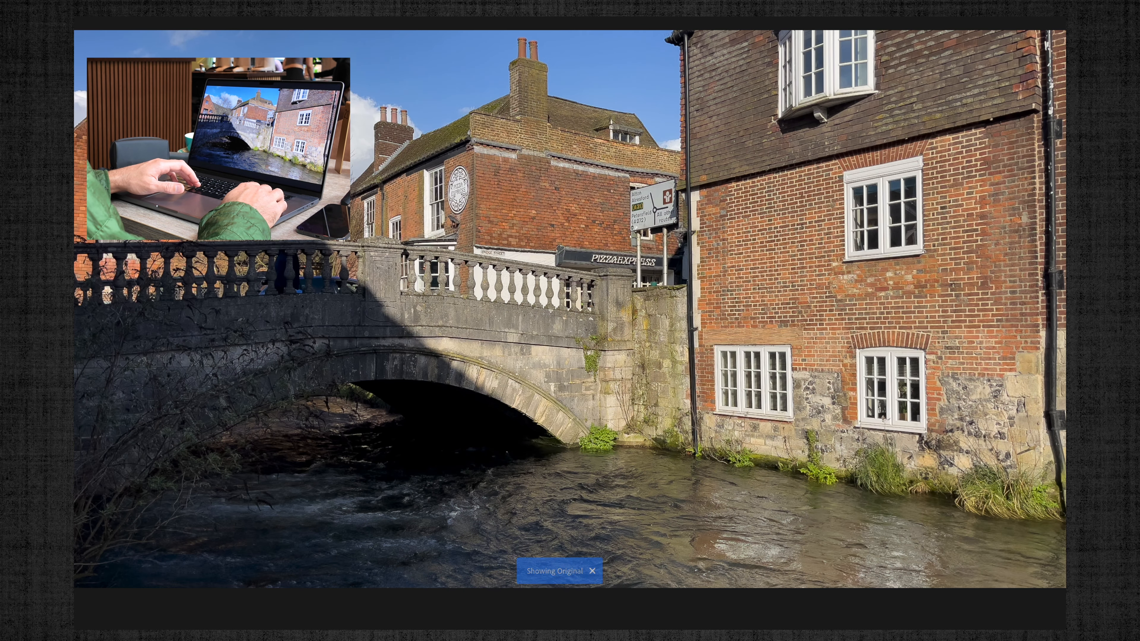
key(backslash)
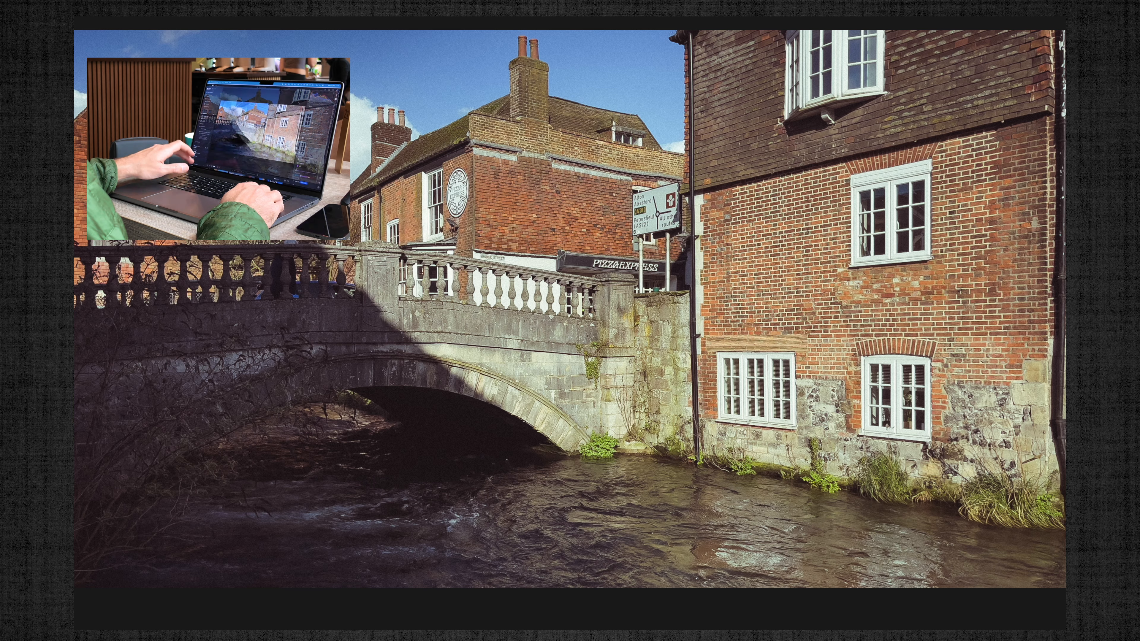
key(Escape)
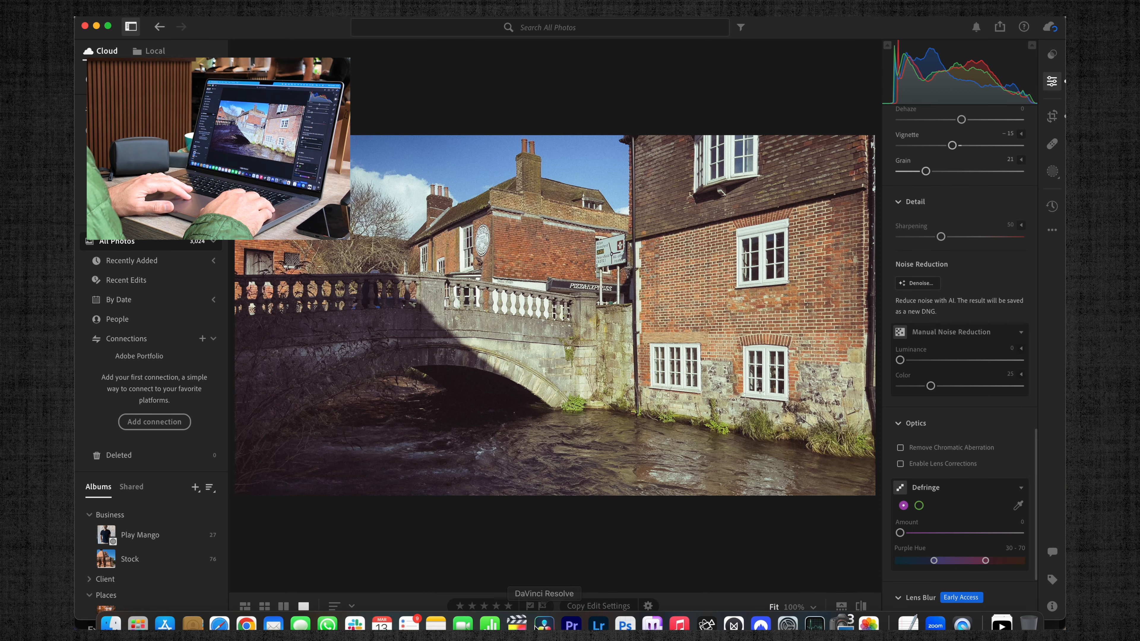
Go to the next photo, the brick wall with iron gates, and straighten it with Upright set to Auto
drag(537, 620, 539, 630)
key(Right)
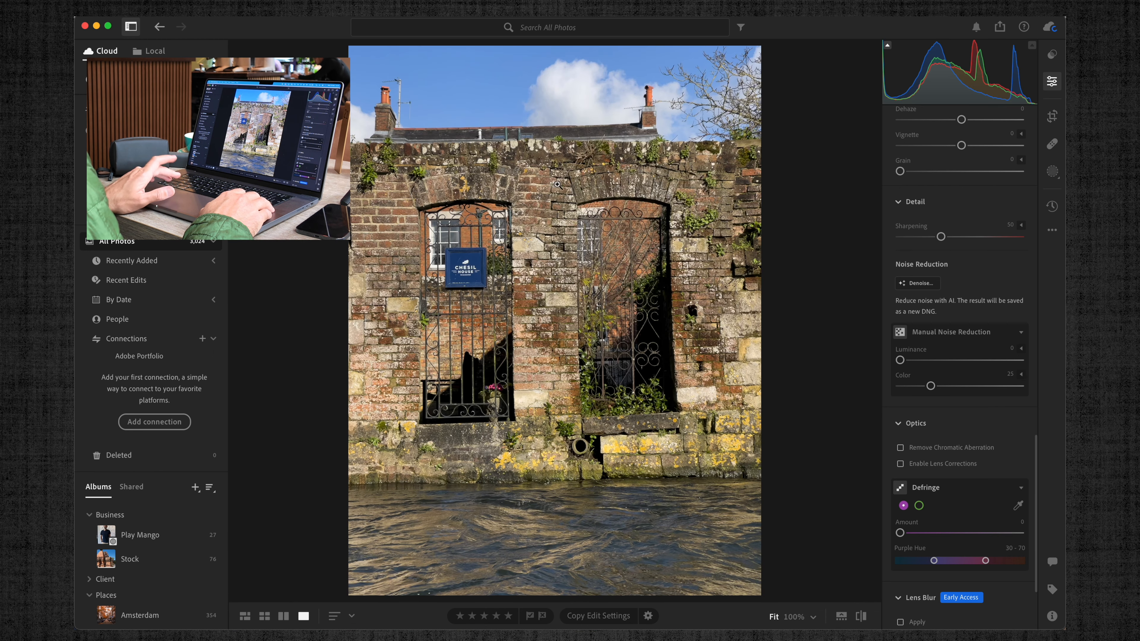
click(1052, 117)
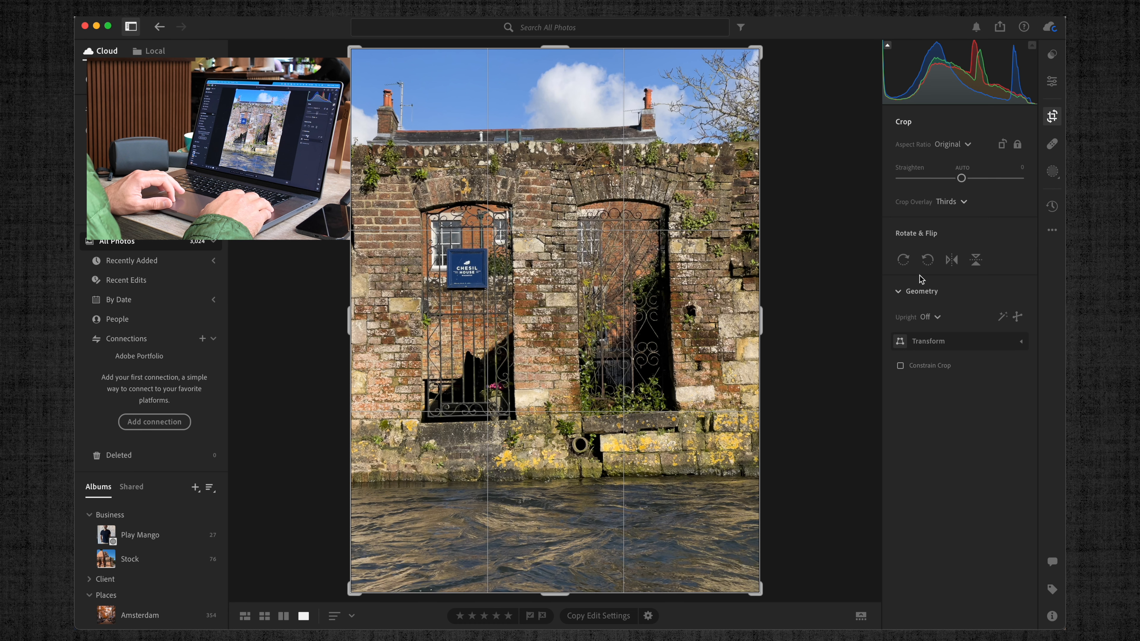
click(929, 317)
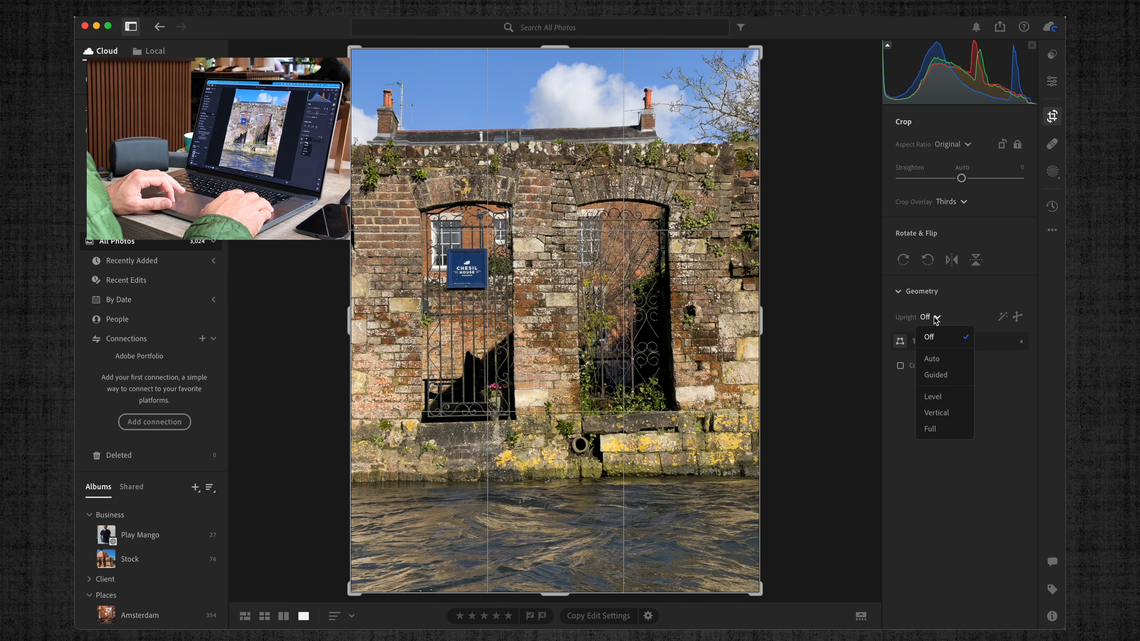
click(933, 358)
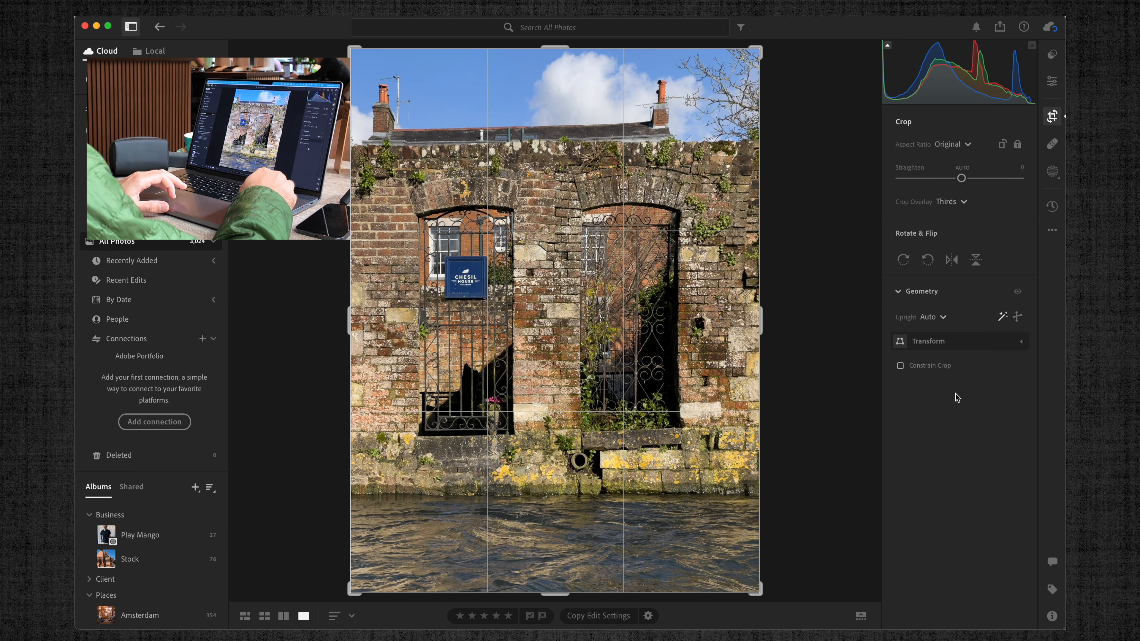
key(e)
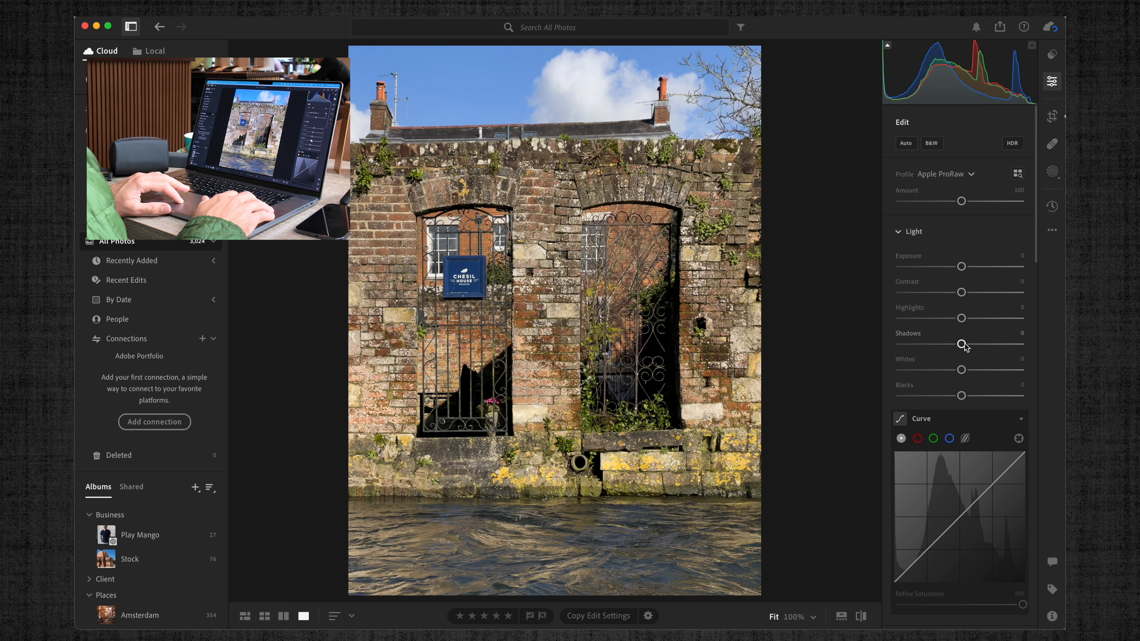
Set the gate photo's Shadows to +63, Contrast to +23 and Clarity to +12
drag(964, 346, 1004, 351)
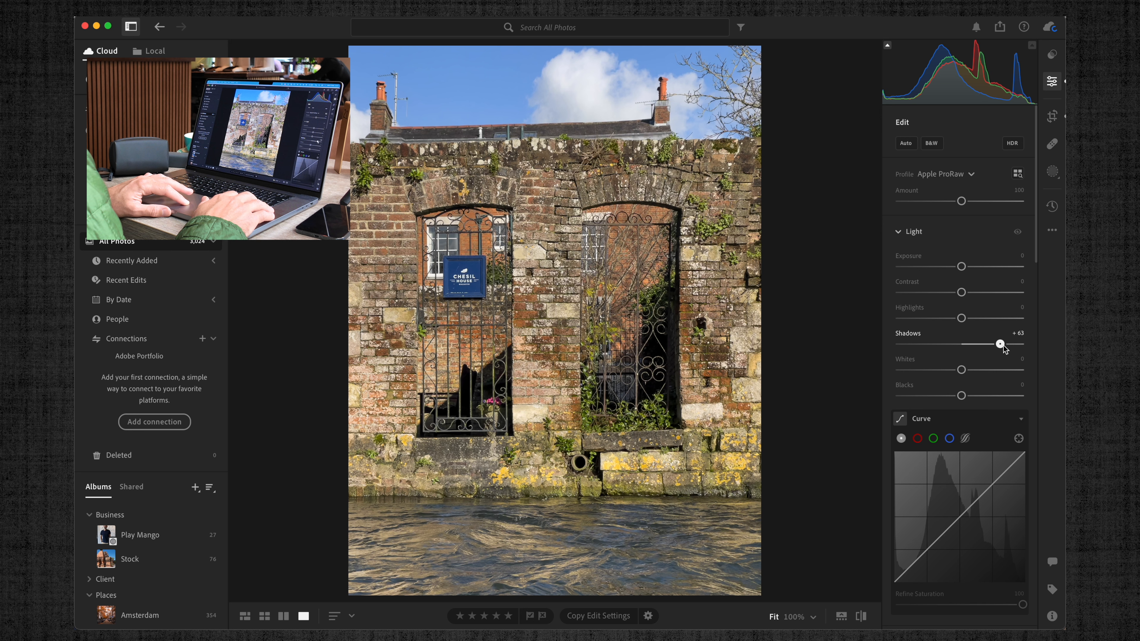
drag(960, 292, 975, 292)
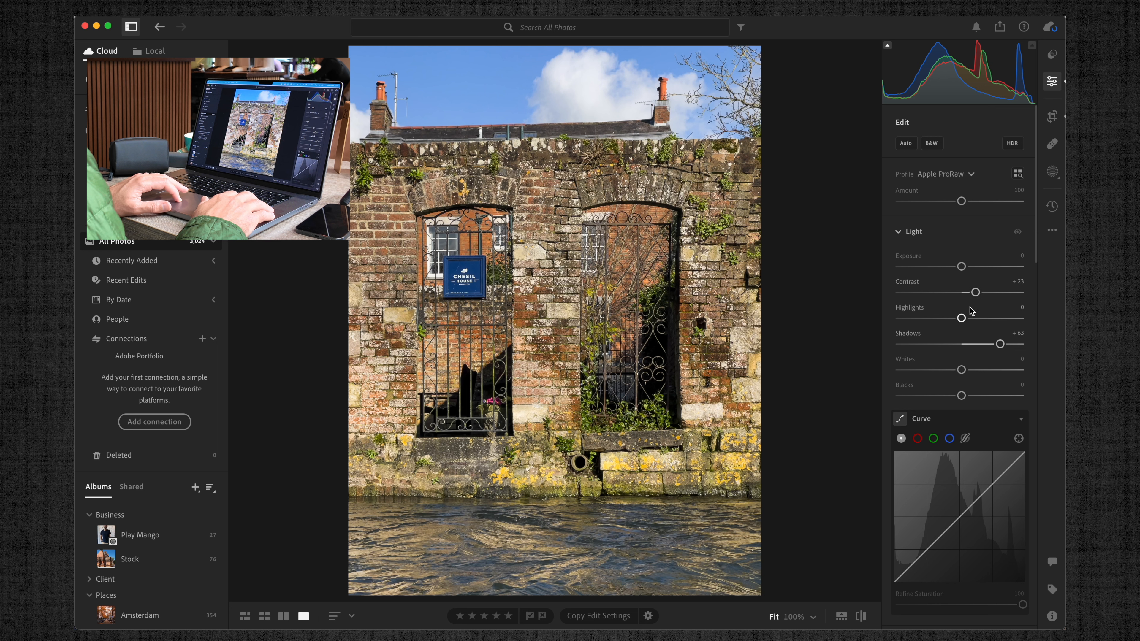
scroll(969, 324, down, 12)
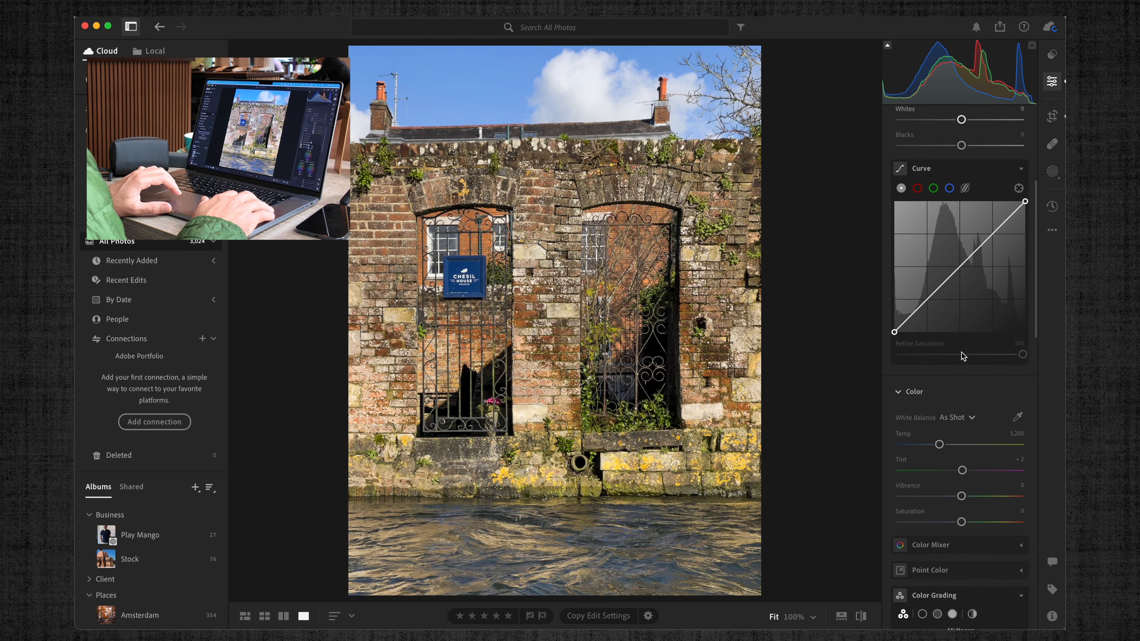
scroll(961, 355, down, 5)
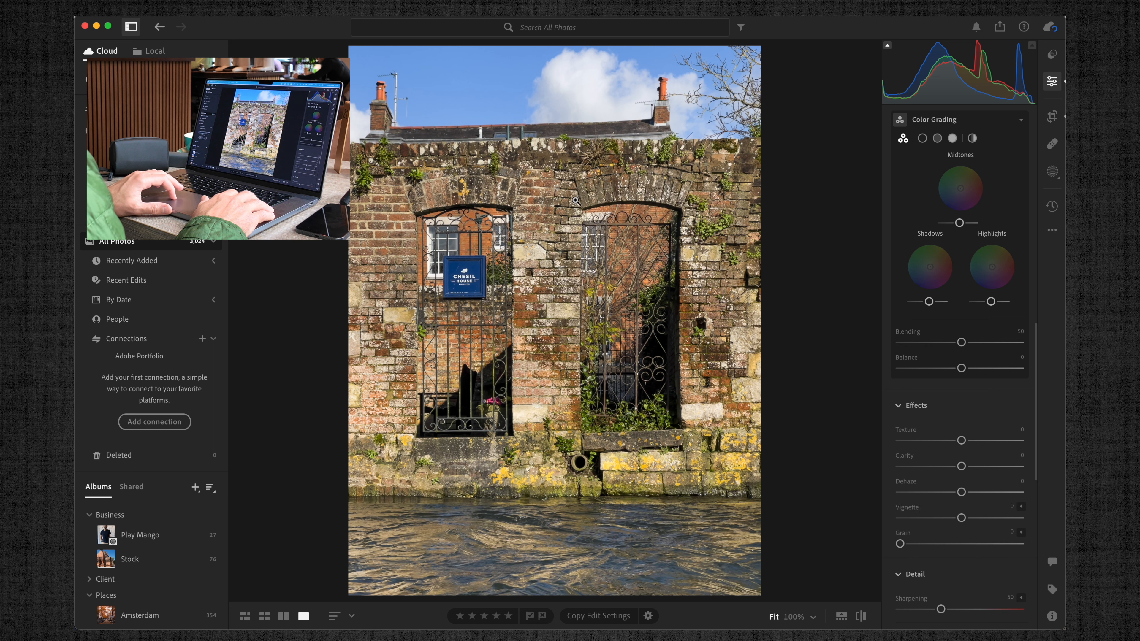
drag(961, 467, 969, 468)
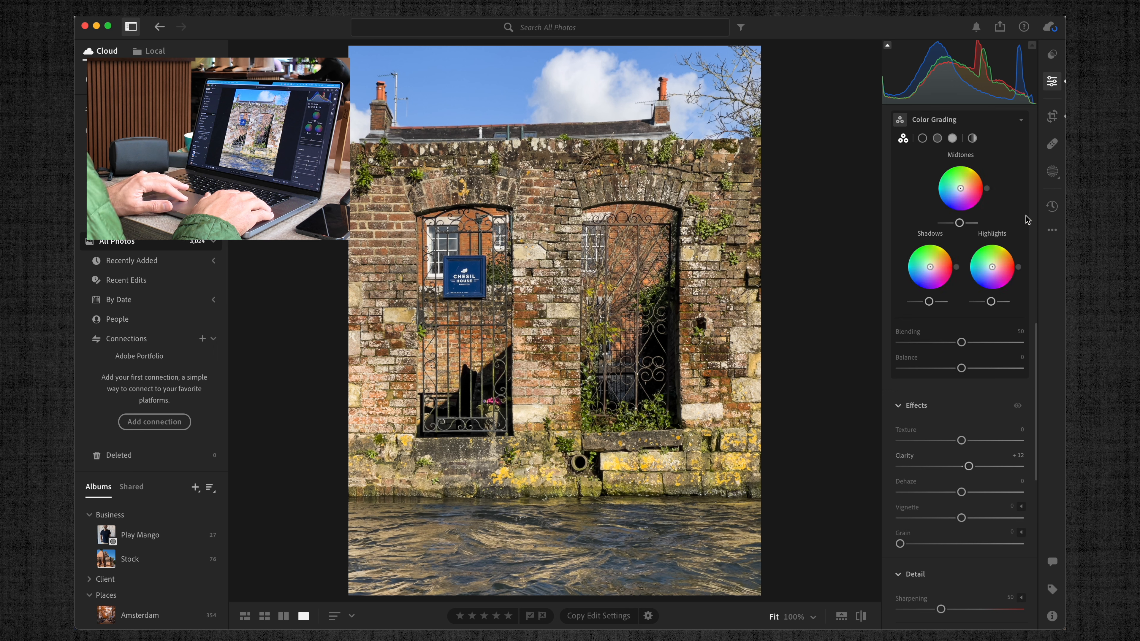
Add a linear gradient mask rising over the water of the gate photo and set its Exposure to -1.04
click(1052, 172)
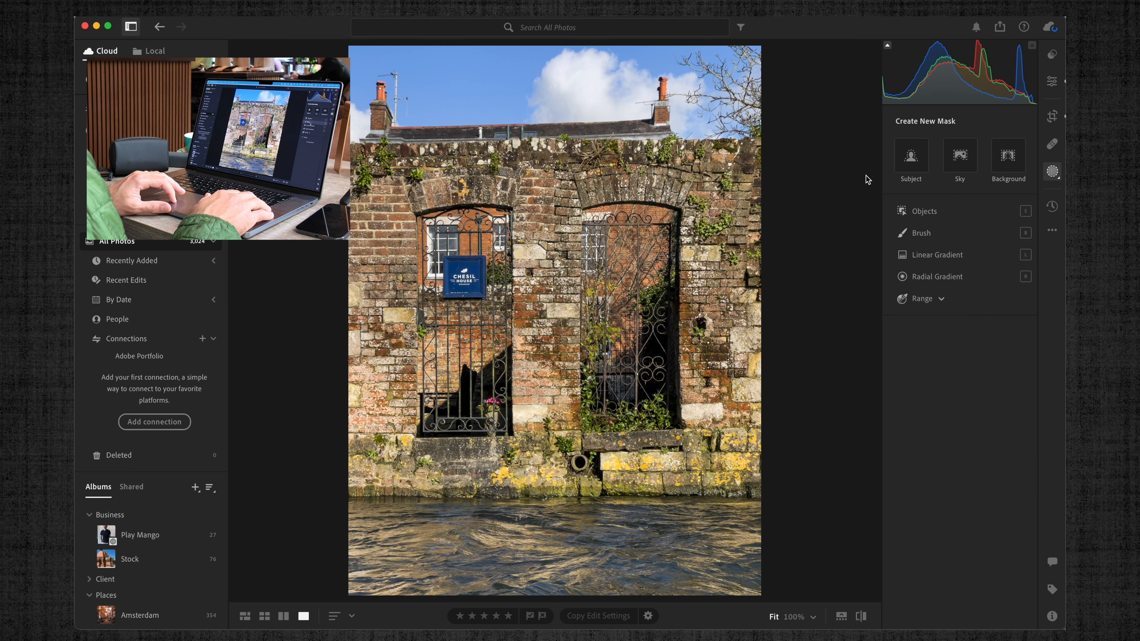
click(938, 254)
drag(507, 535, 525, 435)
drag(525, 486, 524, 520)
drag(961, 247, 946, 248)
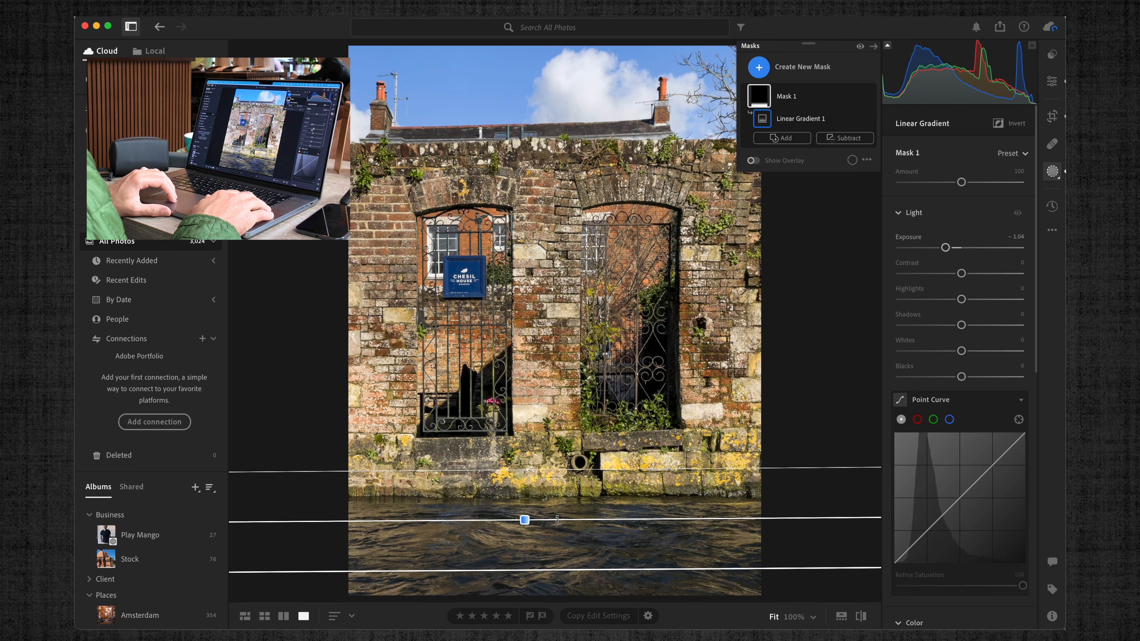
Set the water gradient mask's Dehaze to +27, shift the gradient slightly lower over the river and deselect it
scroll(952, 281, down, 10)
scroll(952, 281, down, 1)
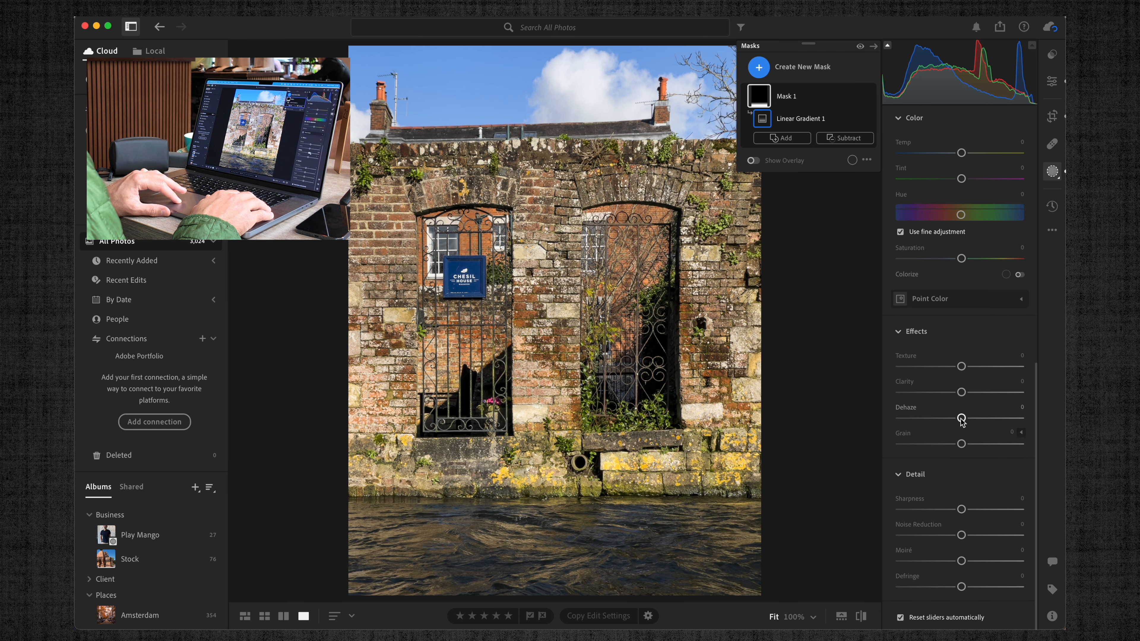
drag(961, 418, 978, 418)
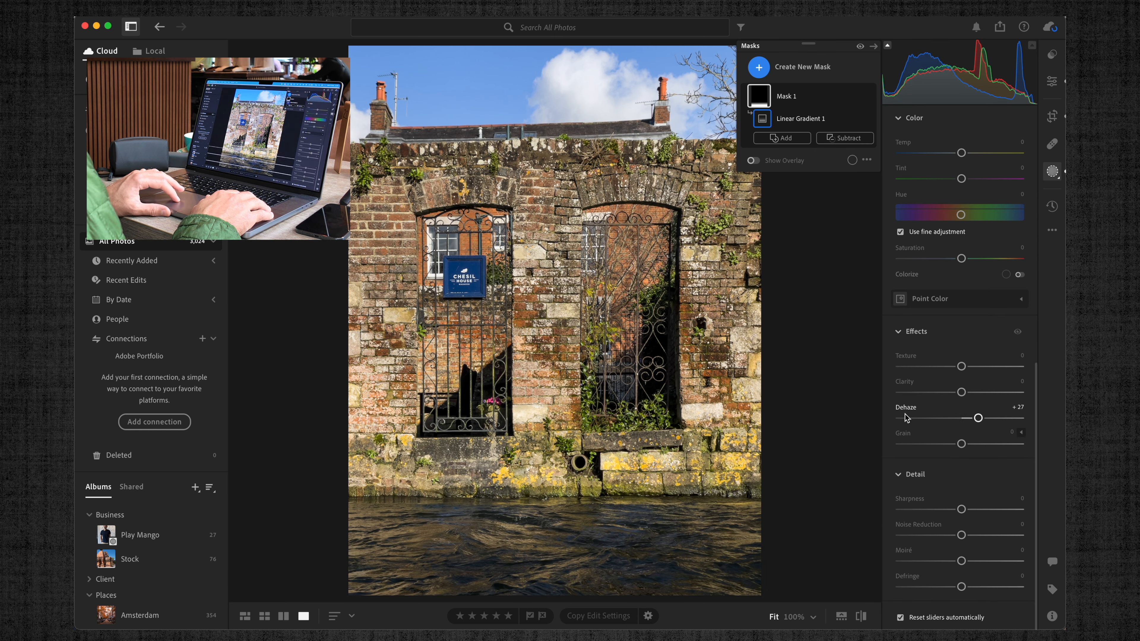
drag(524, 522, 544, 528)
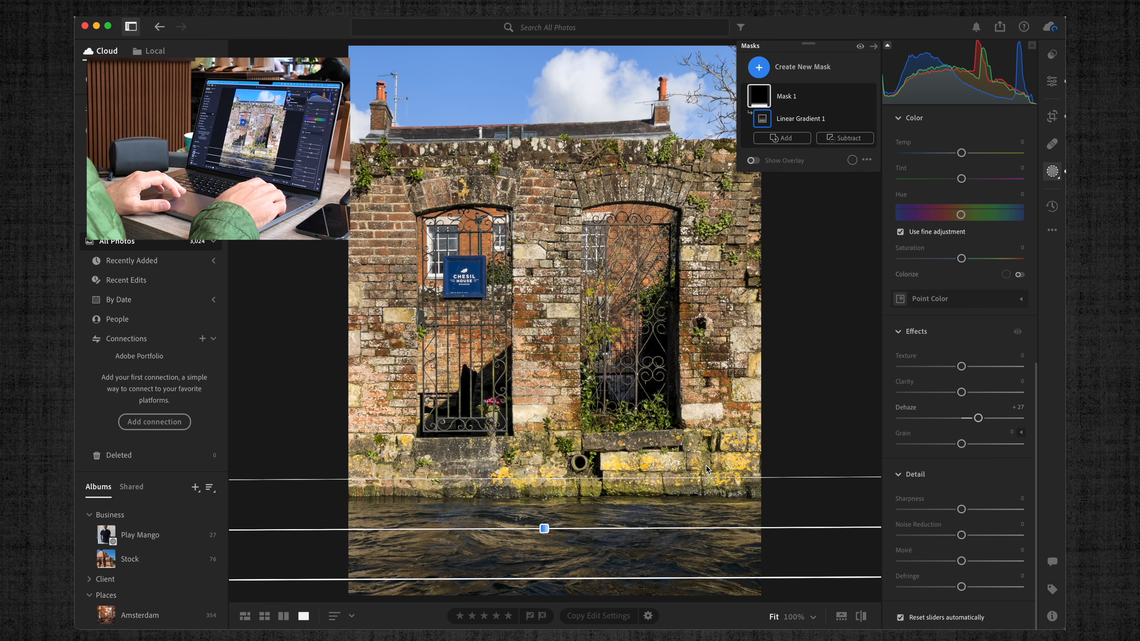
key(Escape)
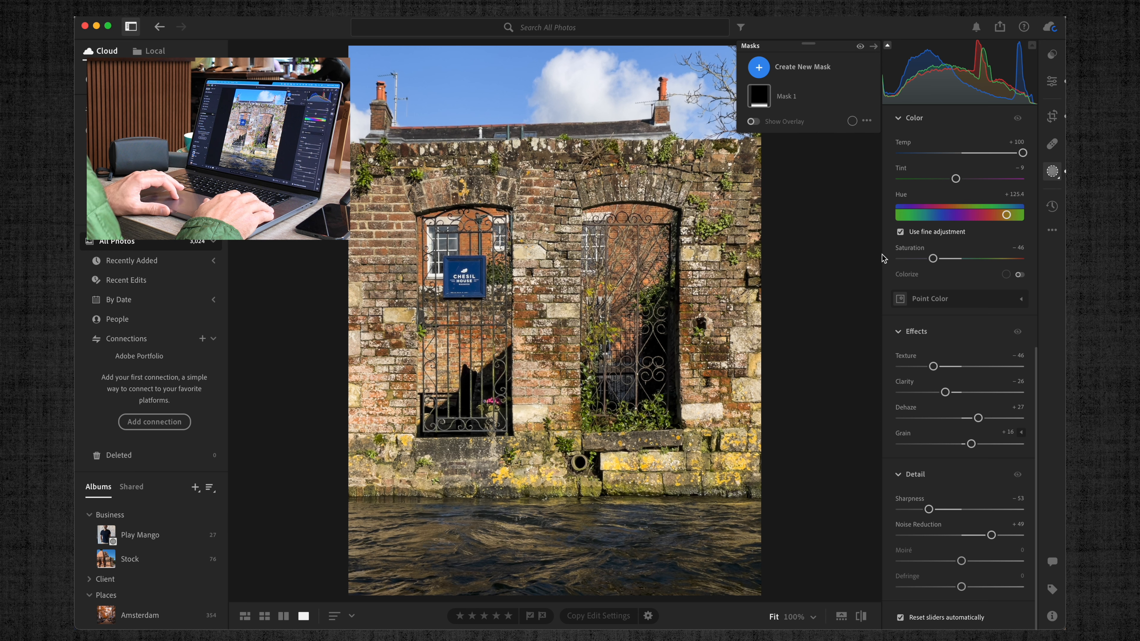
Create a Sky mask on the gate photo and set its Saturation to +17
click(758, 68)
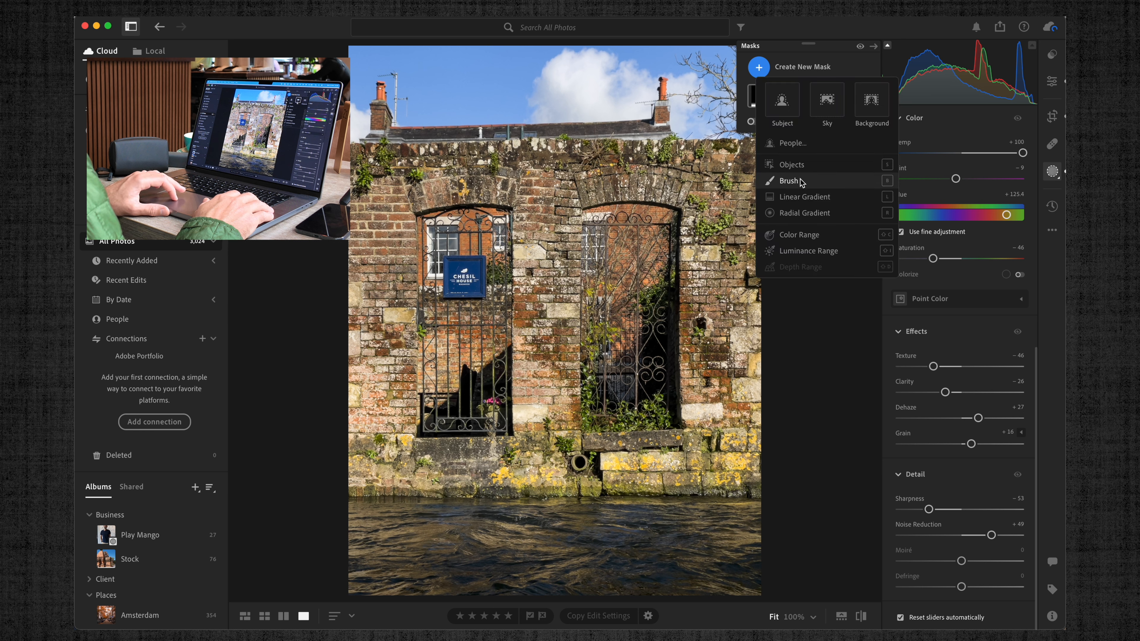
click(827, 99)
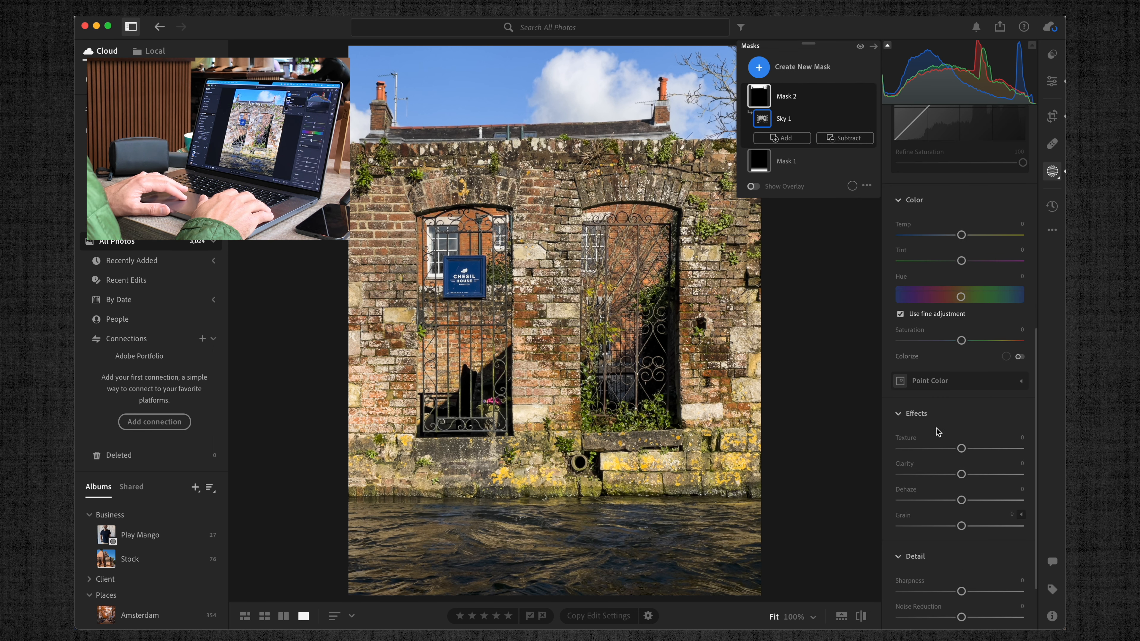
drag(961, 341, 972, 343)
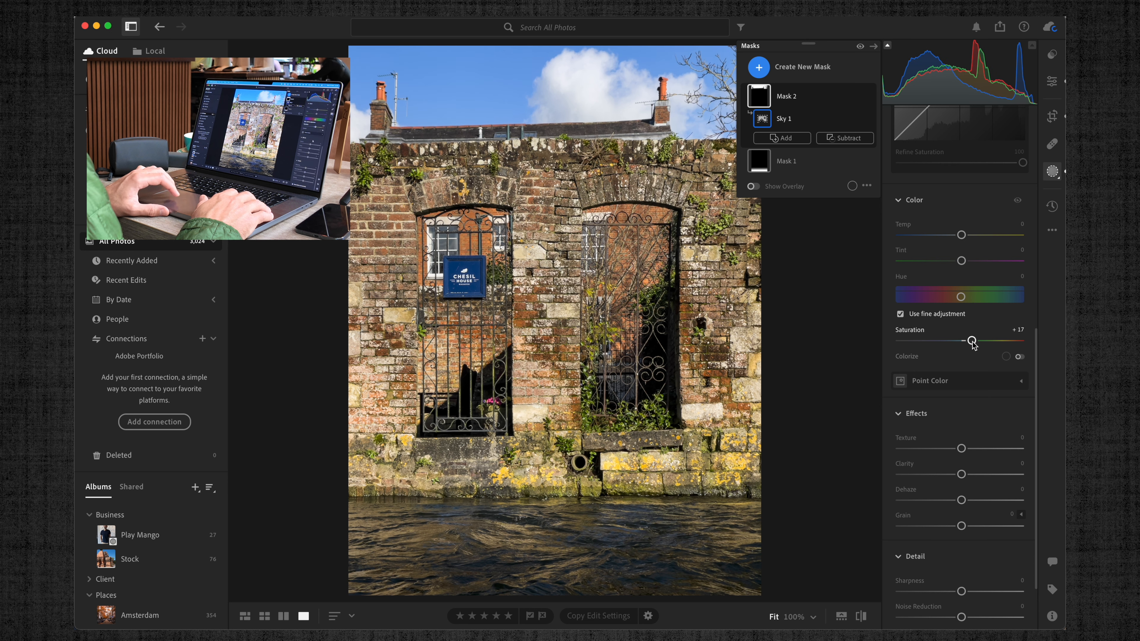
Try a slightly lower Dehaze on the sky mask and undo it
scroll(967, 341, down, 3)
mouse_move(961, 419)
mouse_down()
mouse_move(897, 419)
mouse_move(954, 416)
mouse_up()
key(super+z)
Lower the sky mask's Saturation, and set its Shadows to +18 and Whites to +17
scroll(954, 406, up, 8)
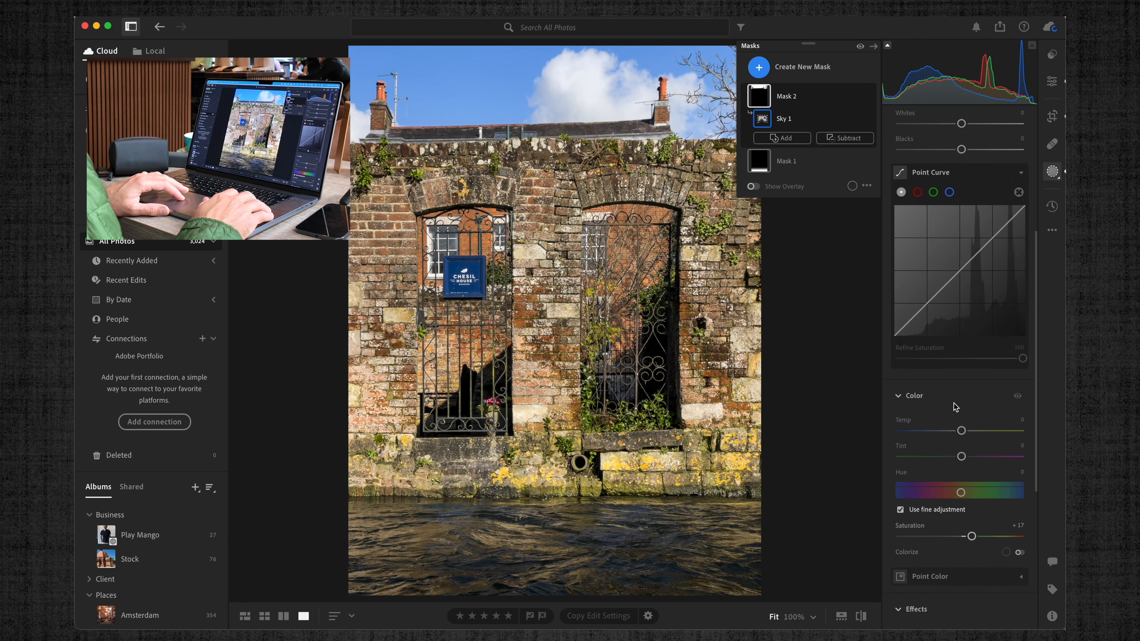
scroll(955, 406, up, 2)
drag(971, 588, 947, 589)
scroll(951, 407, up, 5)
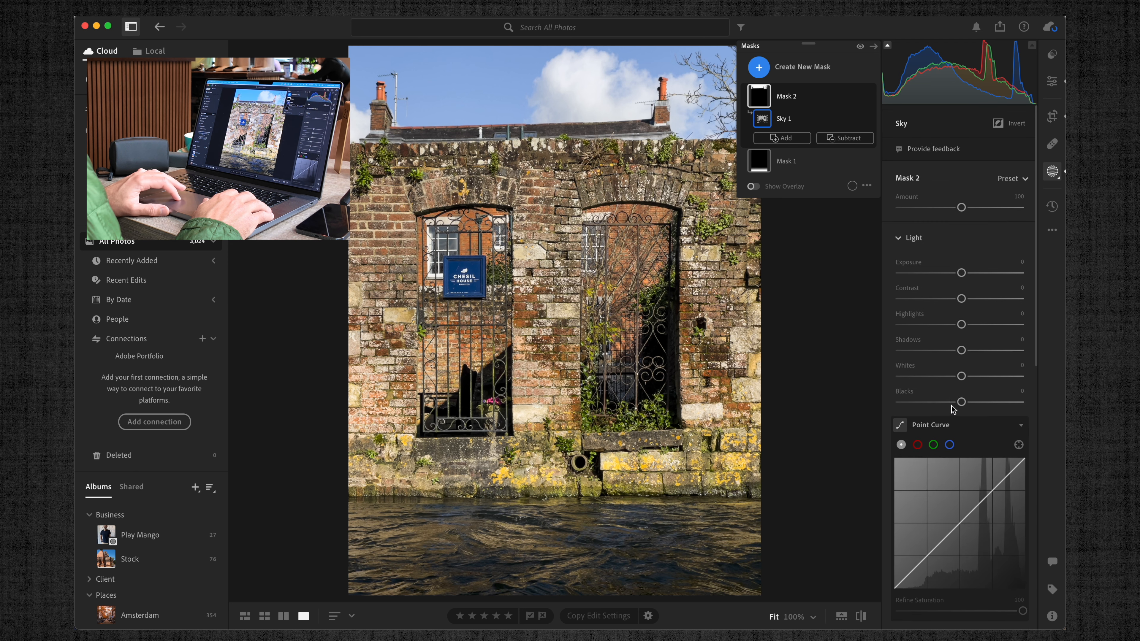
drag(960, 351, 971, 376)
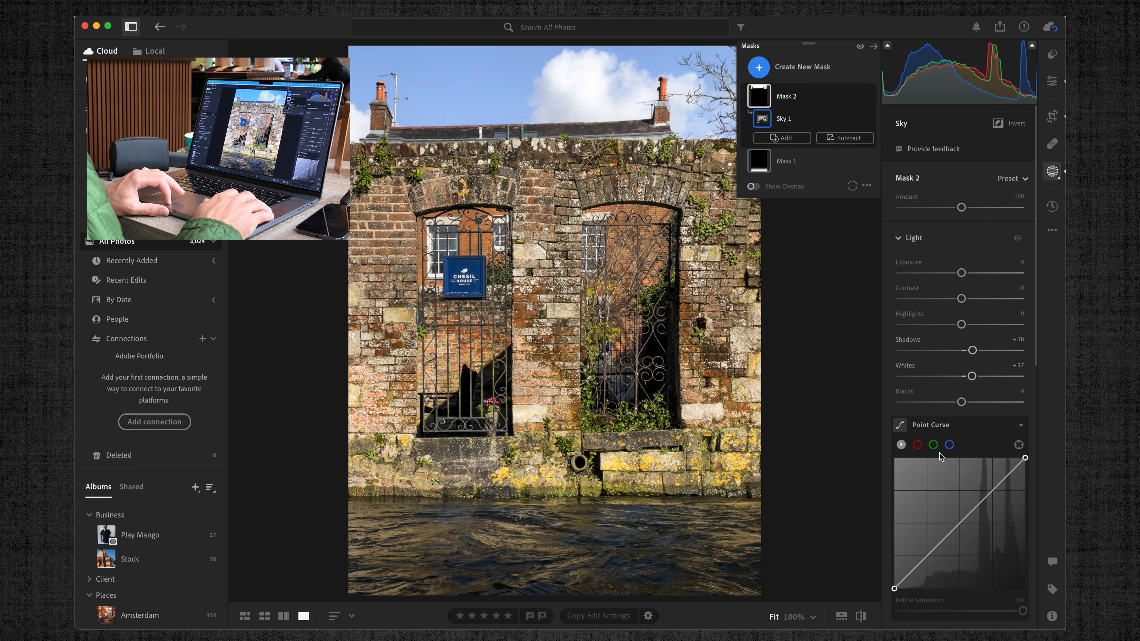
Lift the black point of the sky mask's point curve to about 9.8 and adjust a point in the curve's highlights
drag(894, 590, 919, 554)
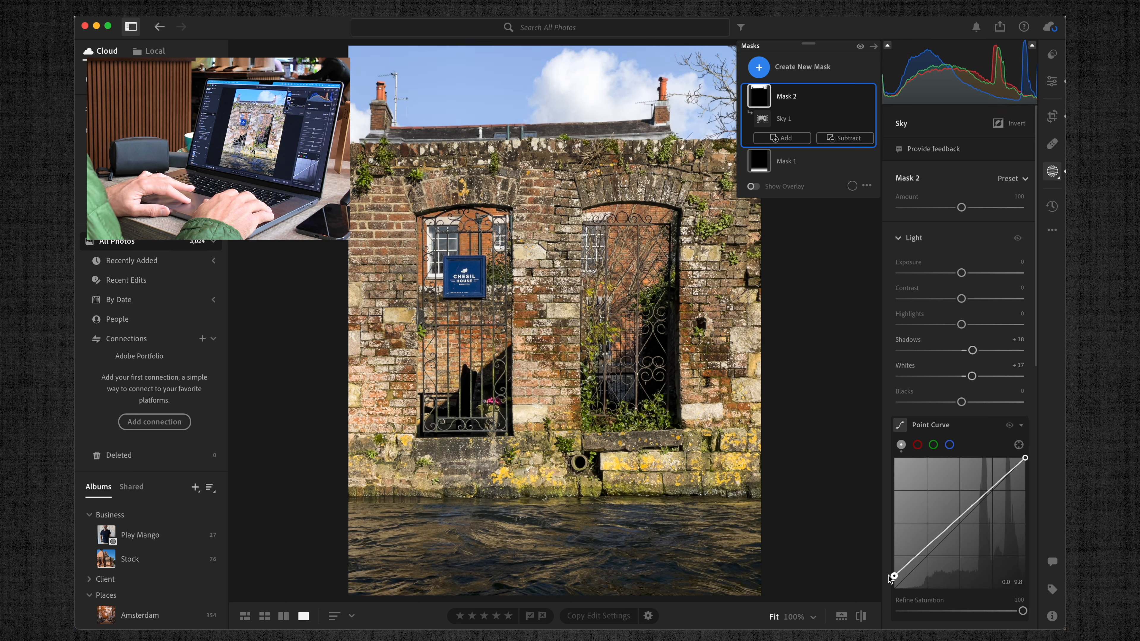
drag(986, 493, 988, 497)
click(783, 118)
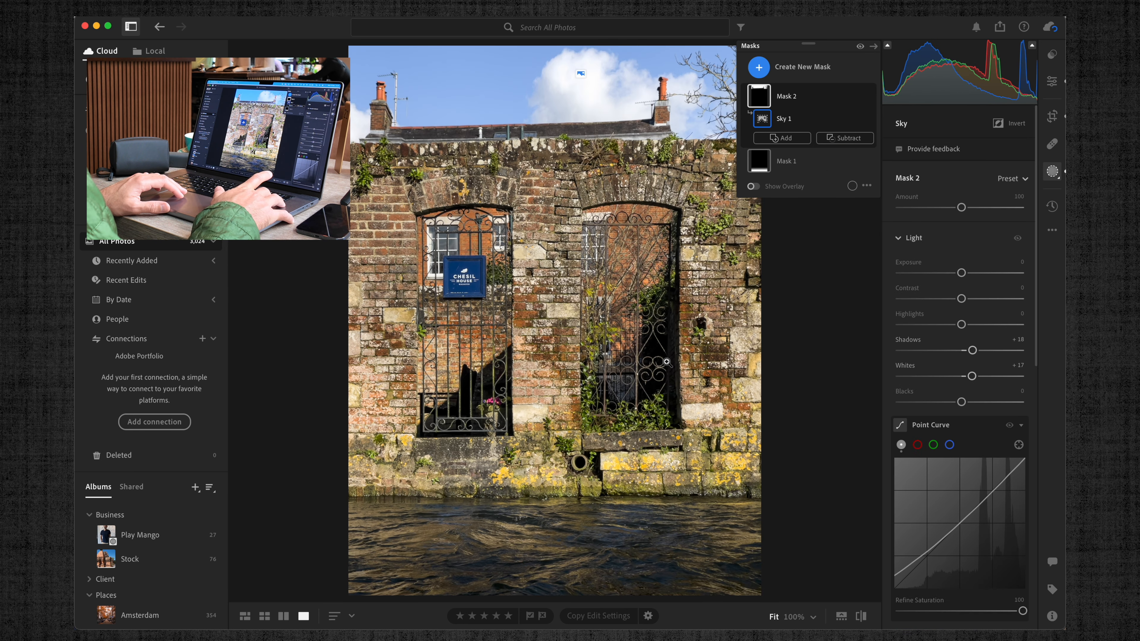
Compare the edited gate photo with its original several times and return to the edited version
key(backslash)
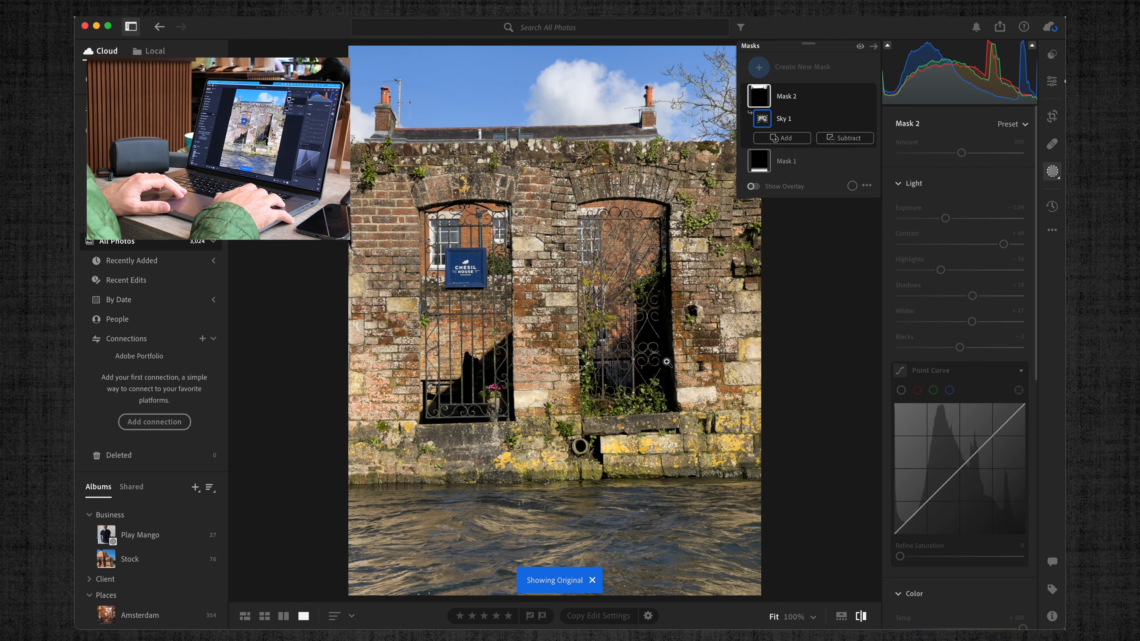
key(backslash)
key(backslash)
key(backslash)
key(backslash)
key(backslash)
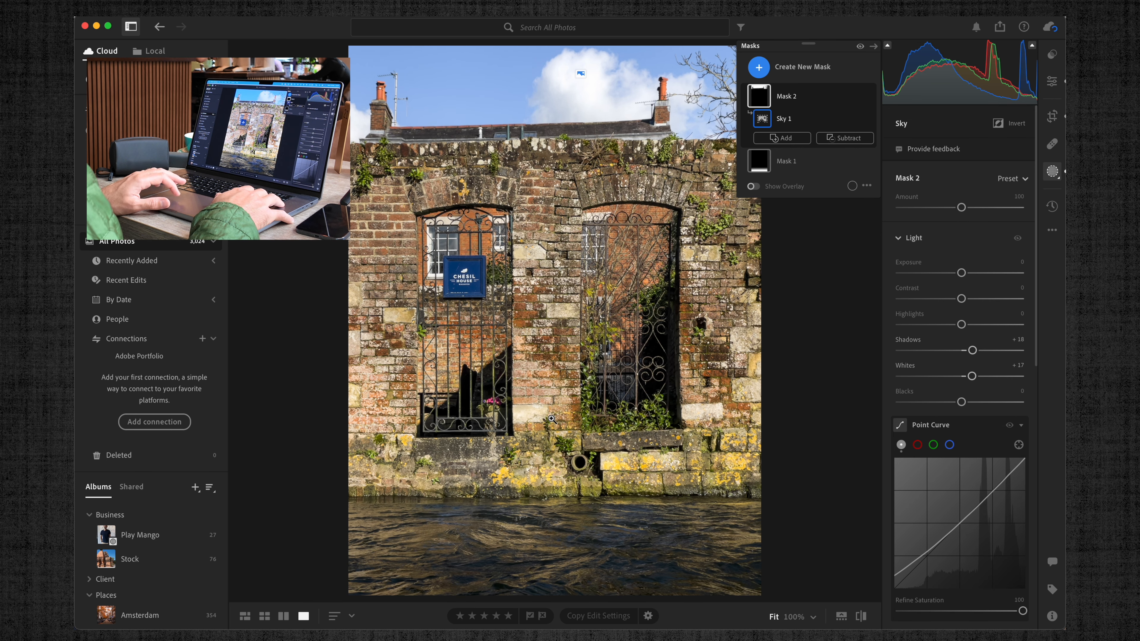
key(backslash)
key(backslash)
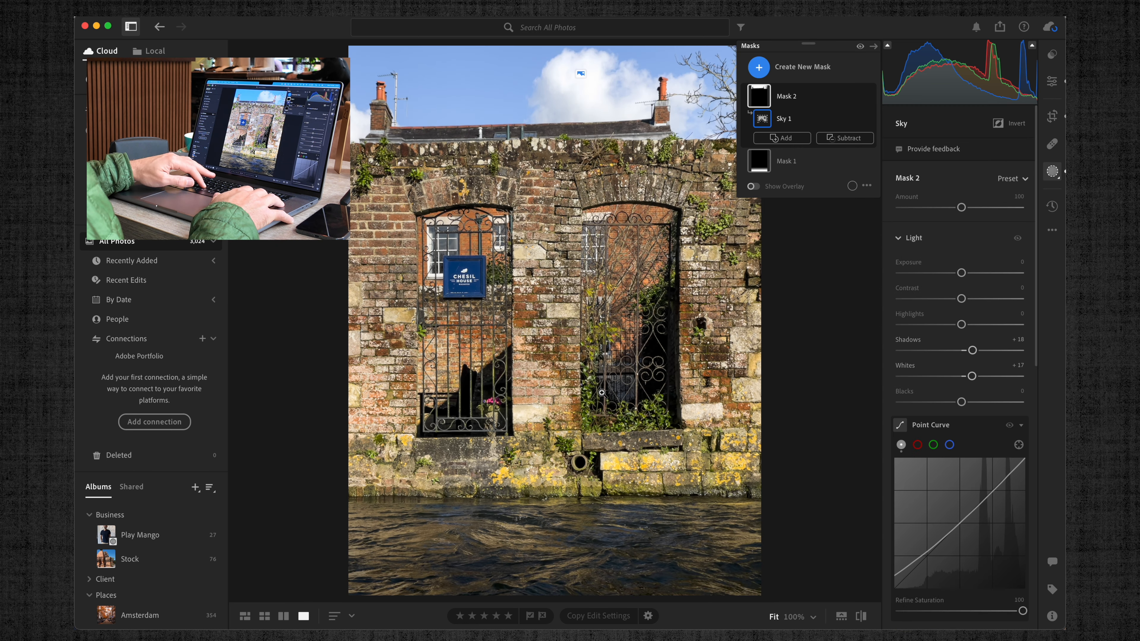
View the gate photo at full screen, rate it one star and return to the normal view
key(f)
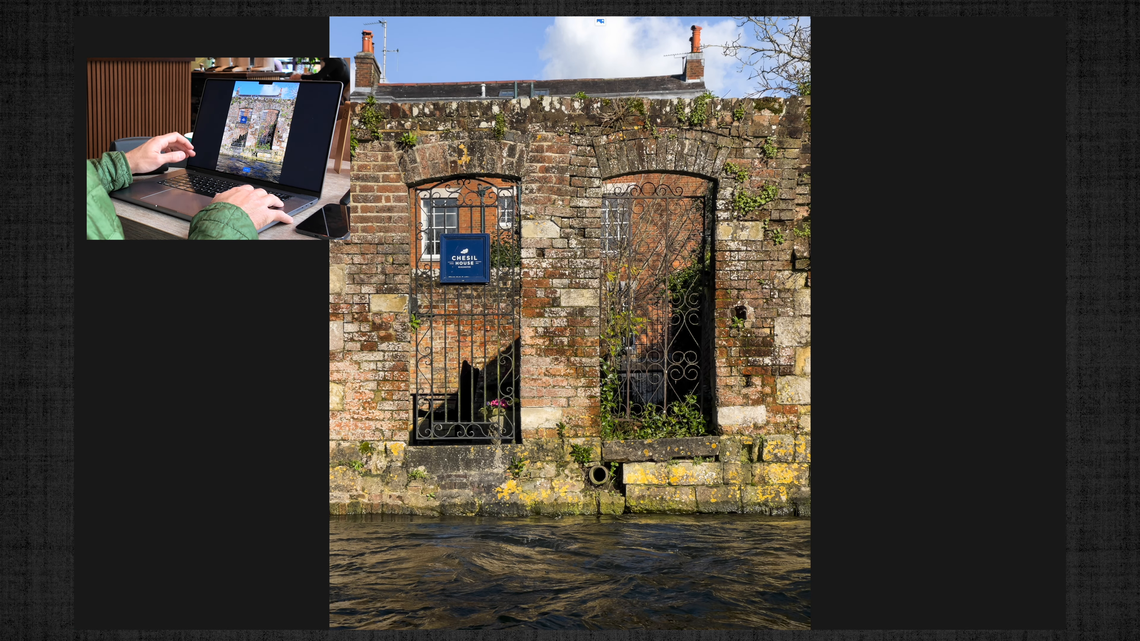
key(1)
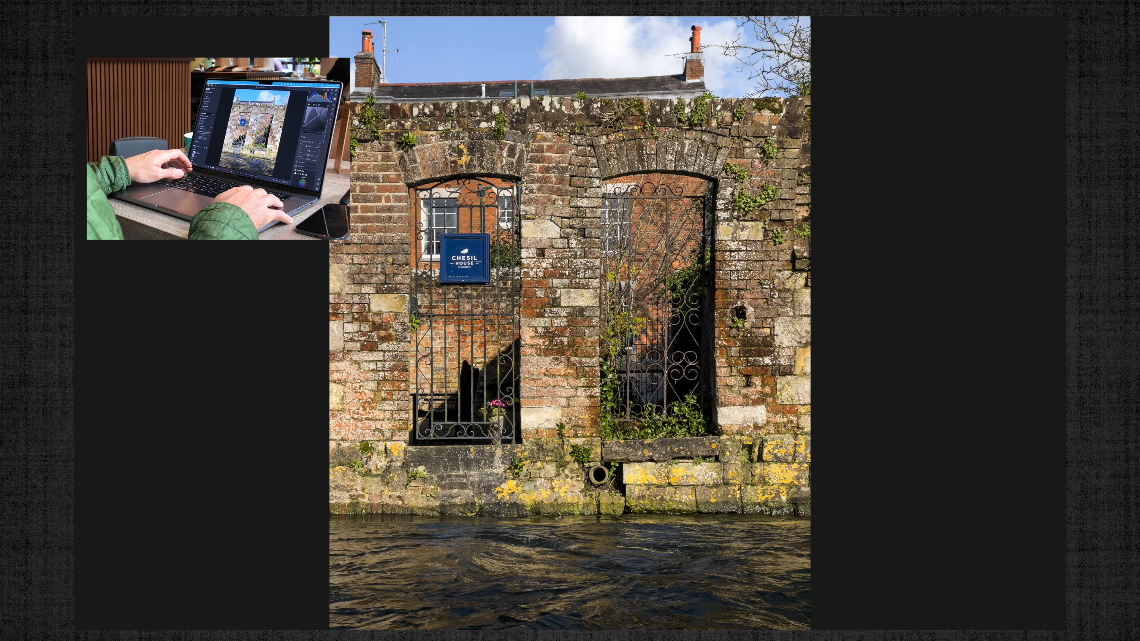
key(f)
Set the gate photo's Vignette to -11
scroll(948, 432, down, 15)
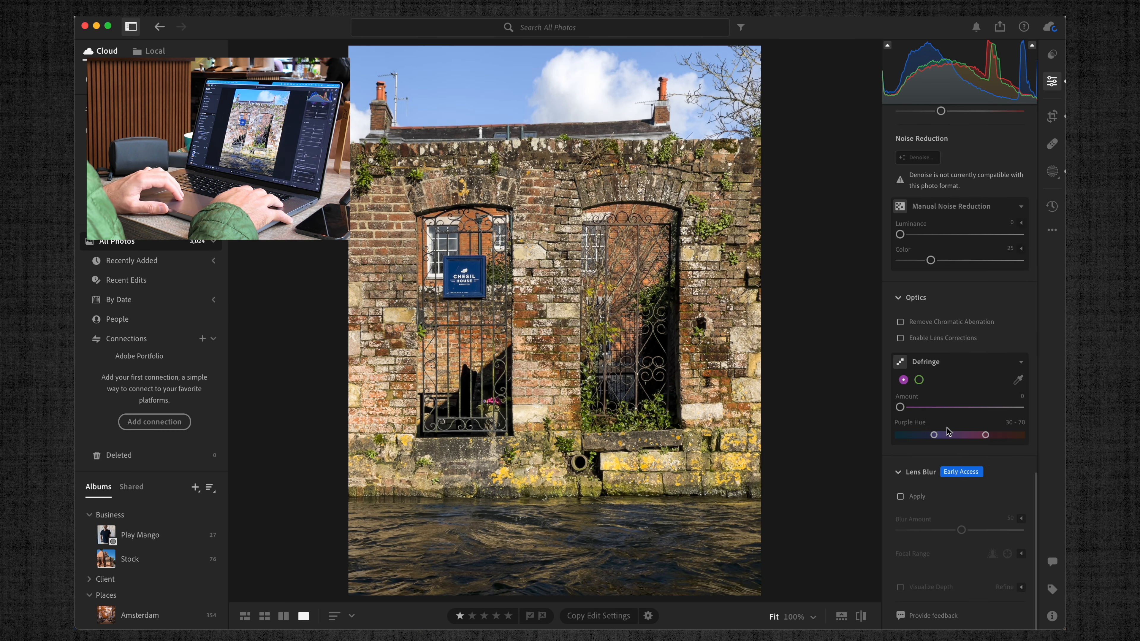
scroll(955, 454, up, 8)
drag(959, 459, 954, 457)
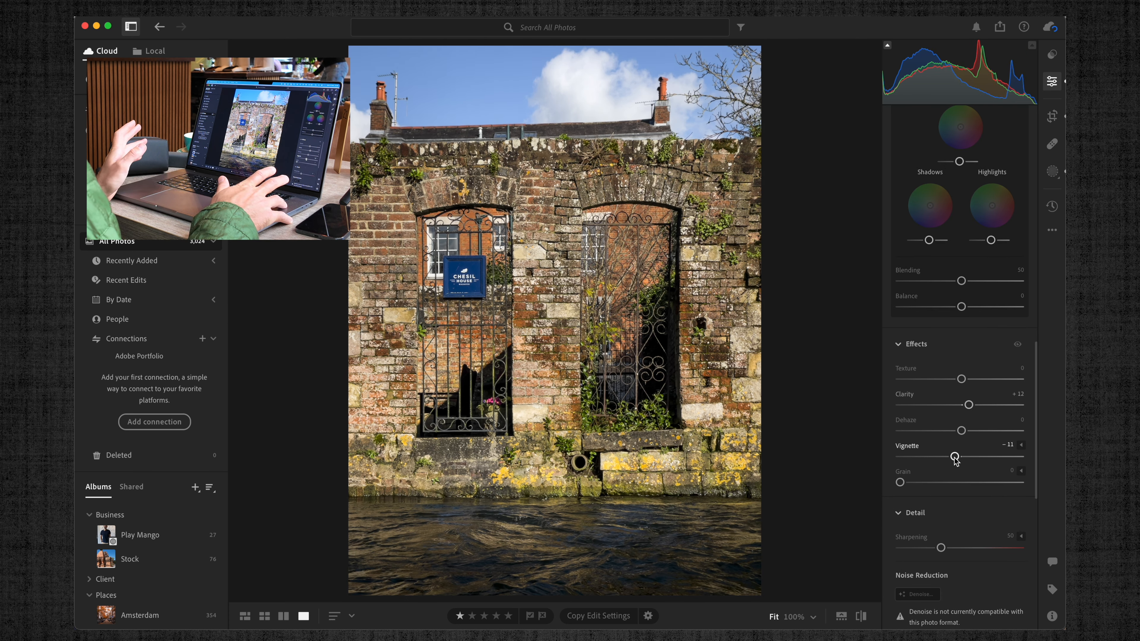
Try a black-and-white look on the gate photo with Saturation at -100 and reset the Saturation
scroll(954, 458, up, 10)
scroll(952, 459, down, 5)
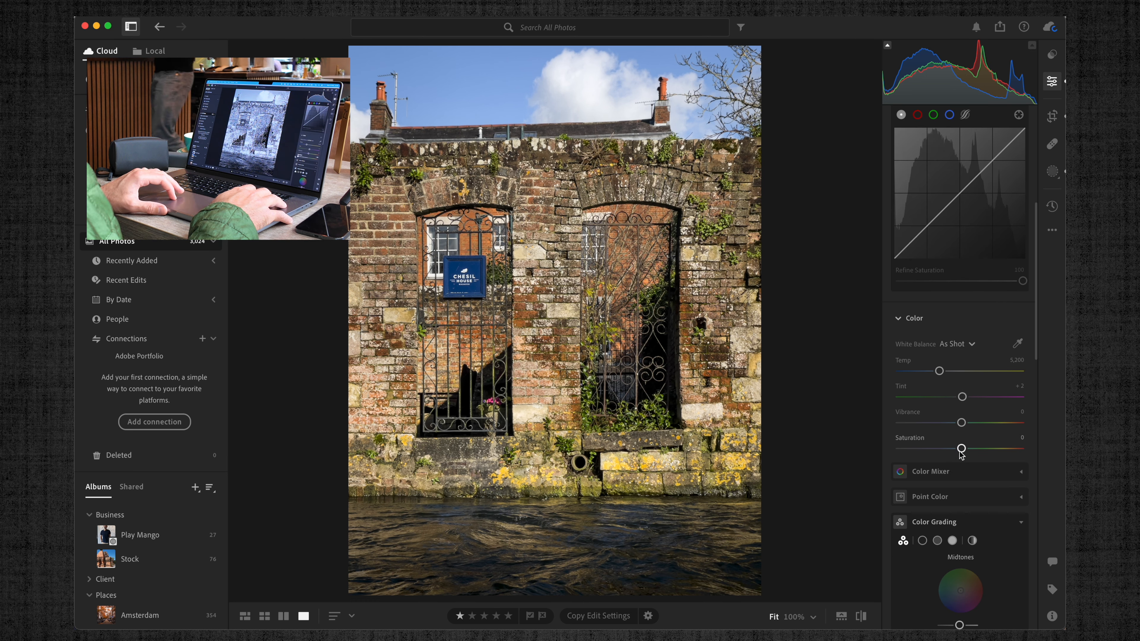
drag(961, 448, 882, 453)
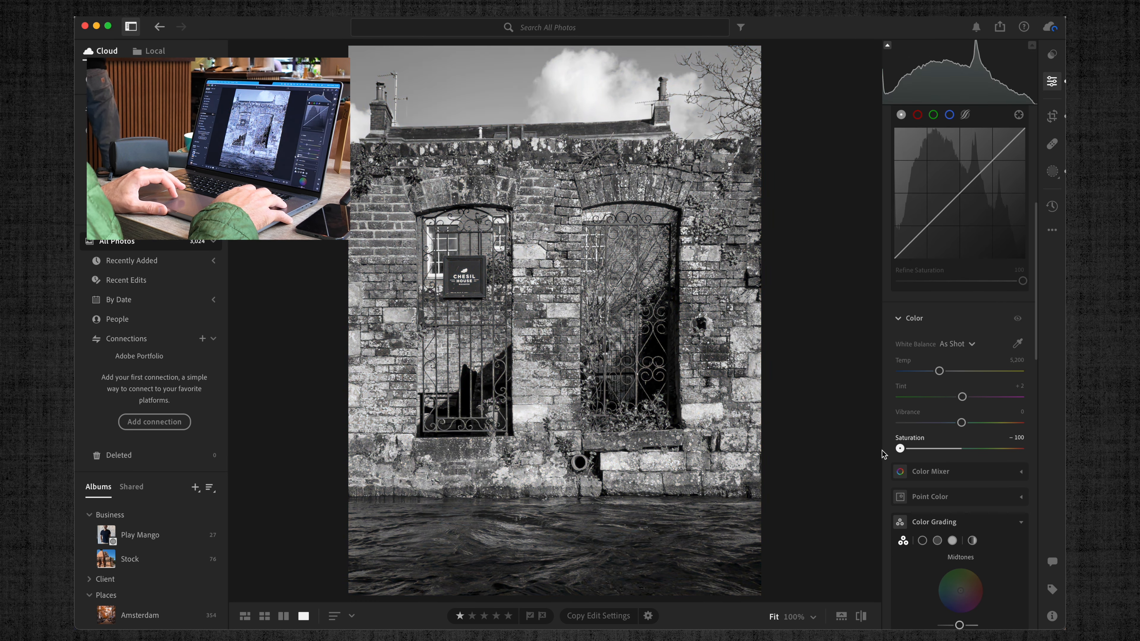
double_click(899, 451)
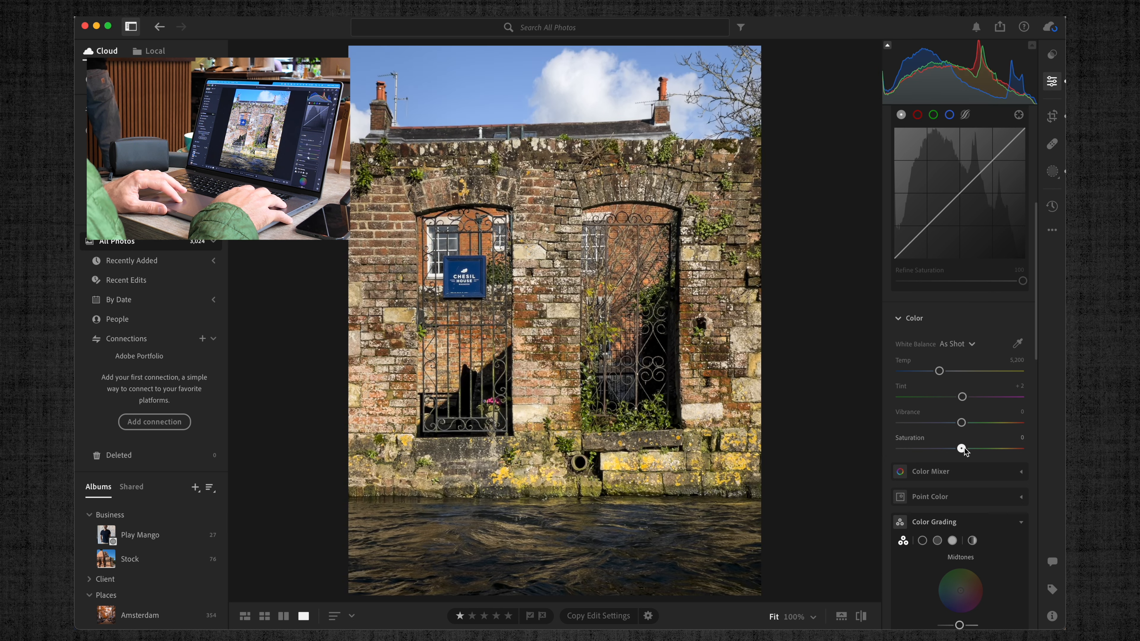
Set the gate photo's Saturation to +3 and shape its tone curve with slightly raised highlights, a shadow anchor point and a lifted black point
drag(965, 450, 966, 449)
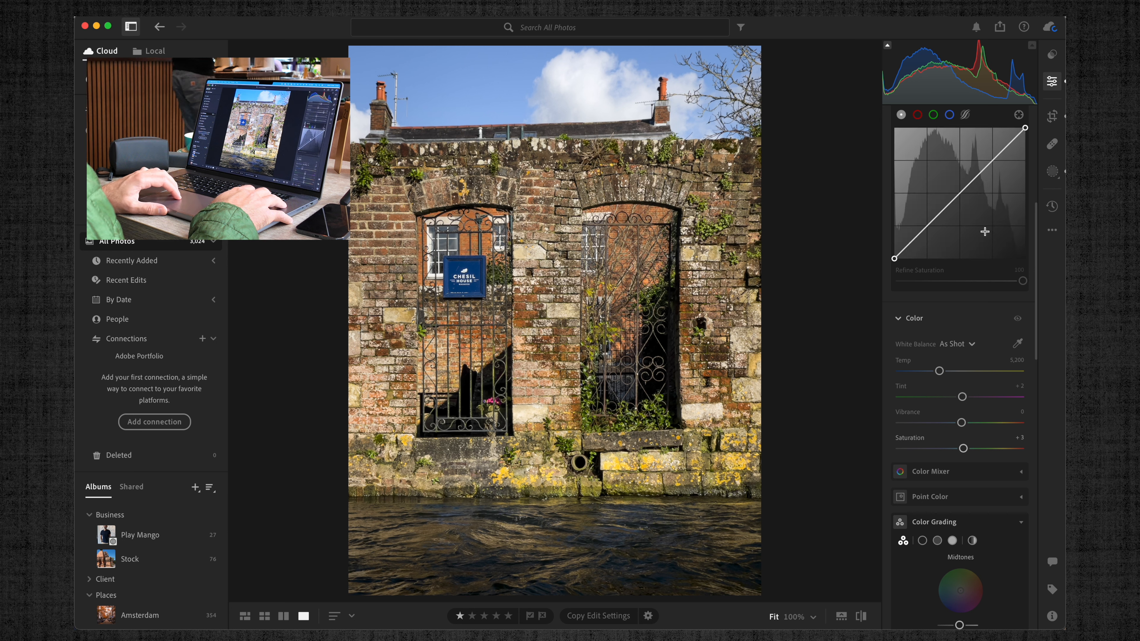
scroll(956, 340, up, 2)
scroll(956, 339, up, 5)
click(979, 344)
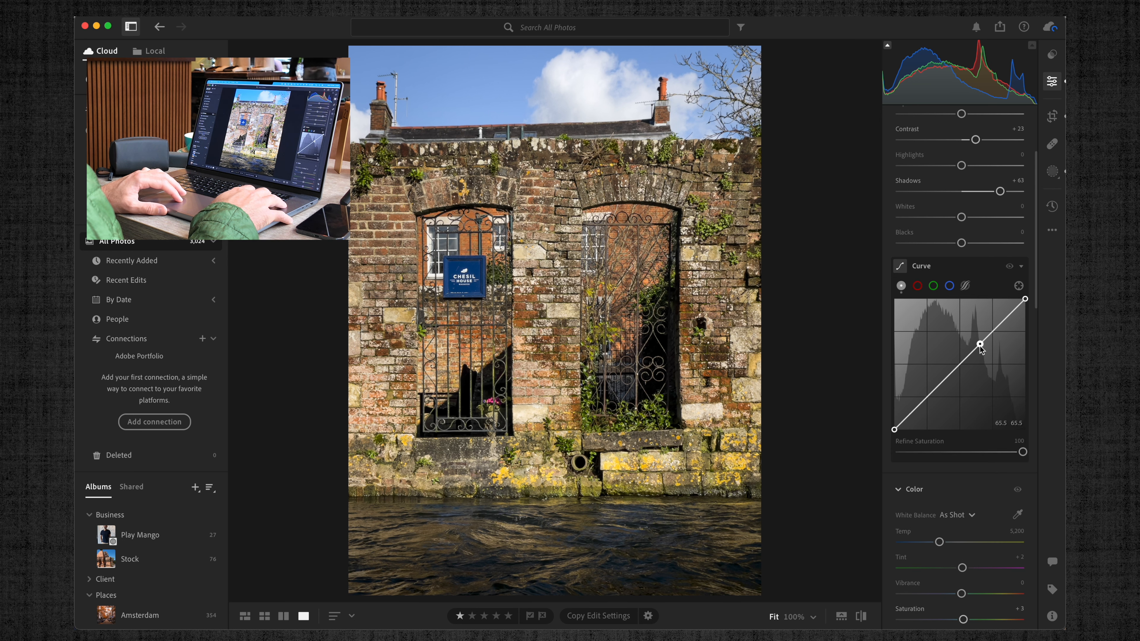
drag(979, 345, 980, 343)
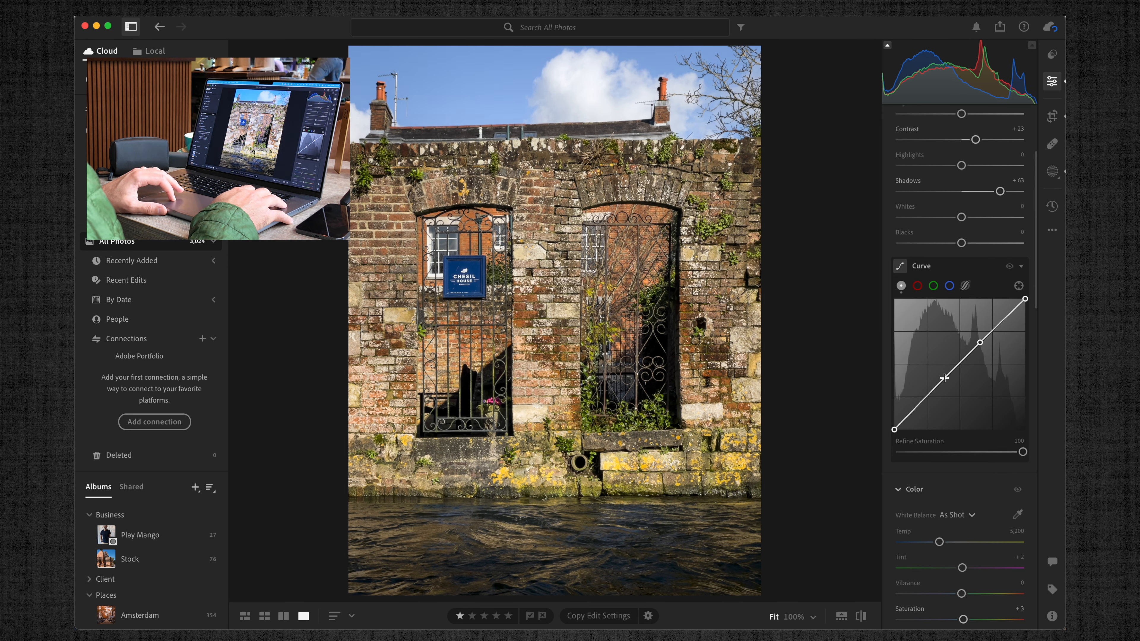
drag(938, 386, 934, 389)
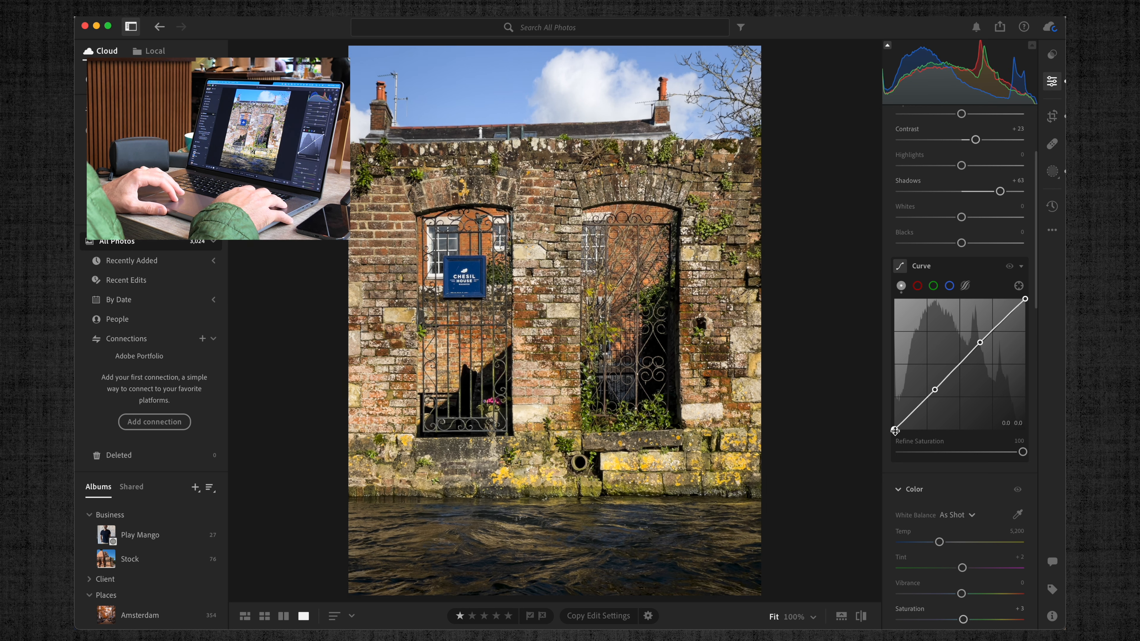
drag(893, 428, 893, 424)
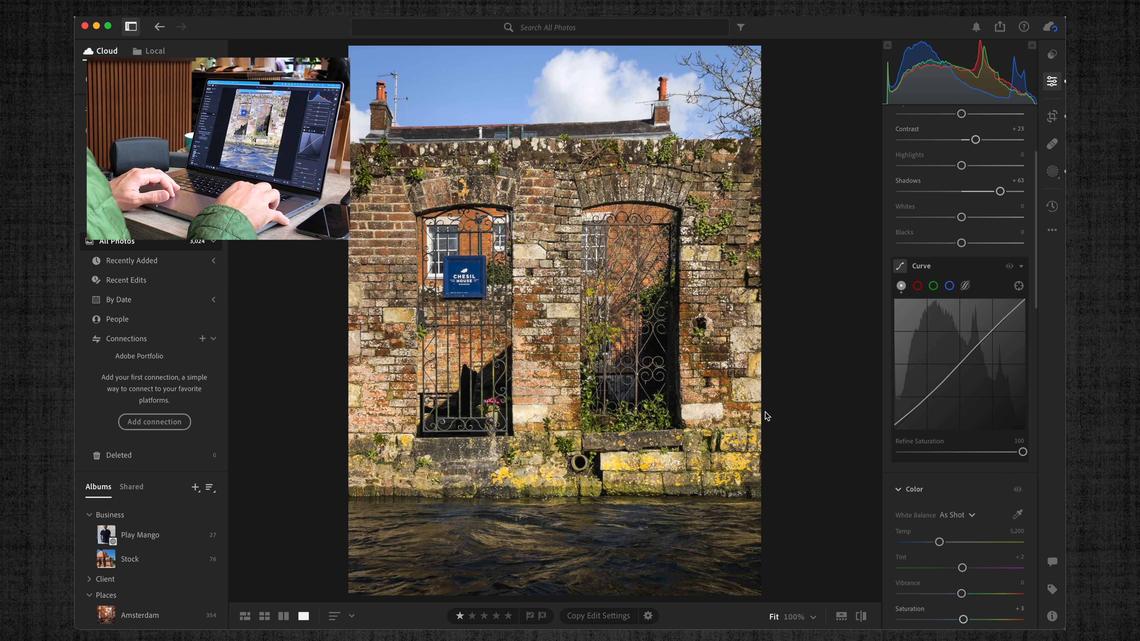
Go to the similar unedited gate photo that shows more water and less sky, and mark it as rejected
key(Right)
key(Left)
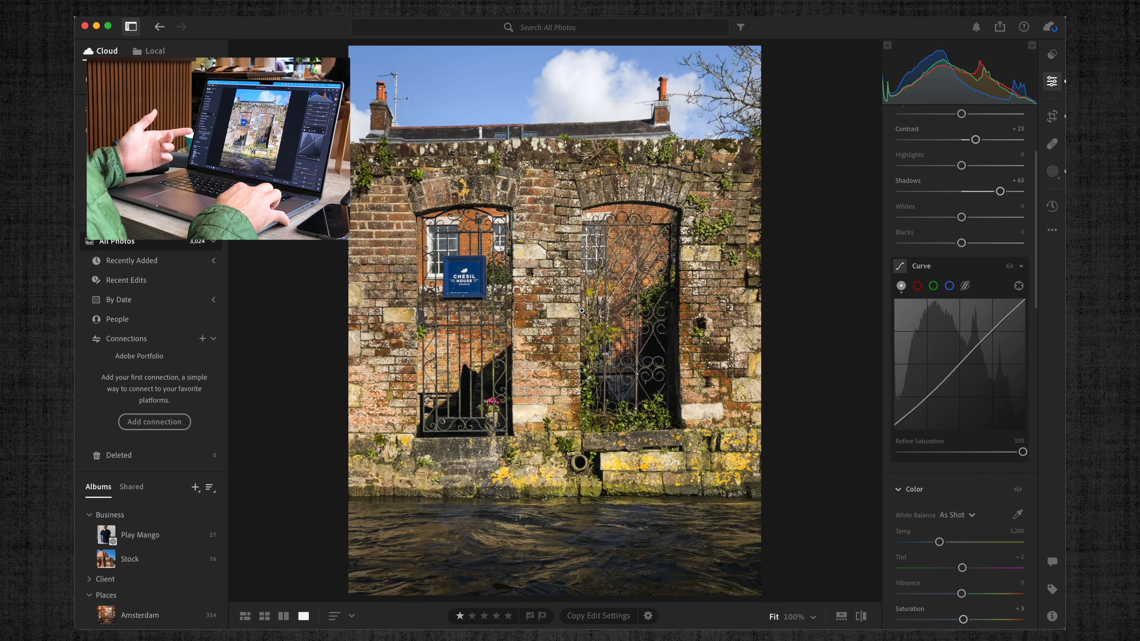
key(Right)
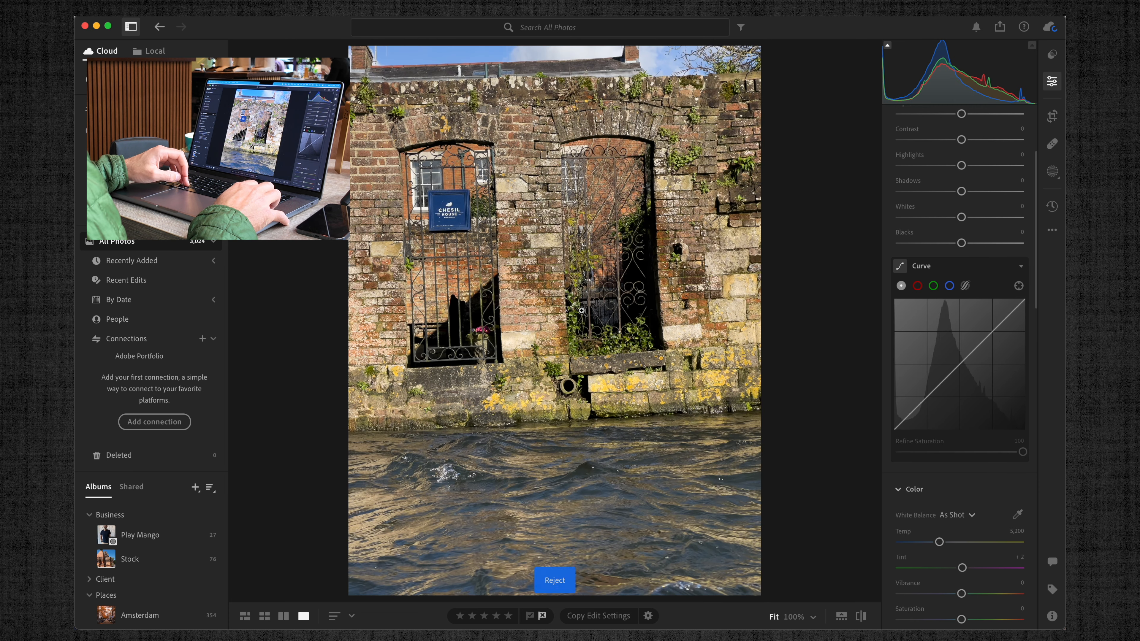
Go back and forth through the neighbouring gate and bridge photos to compare their framing and edits
key(Right)
key(Right)
key(Left)
key(Right)
key(Right)
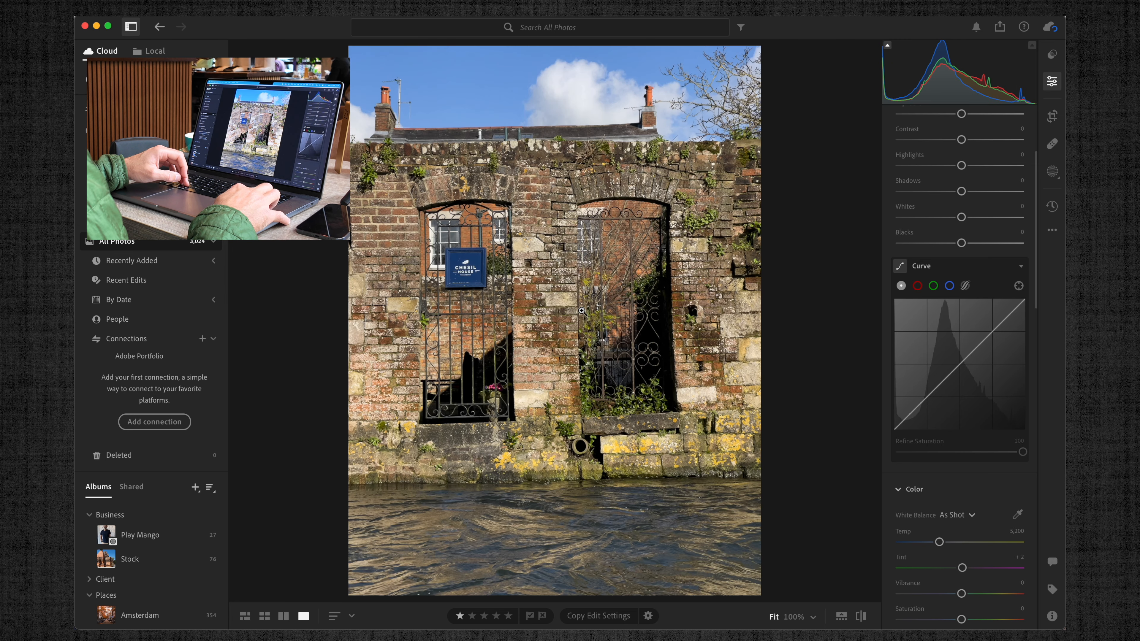
key(Right)
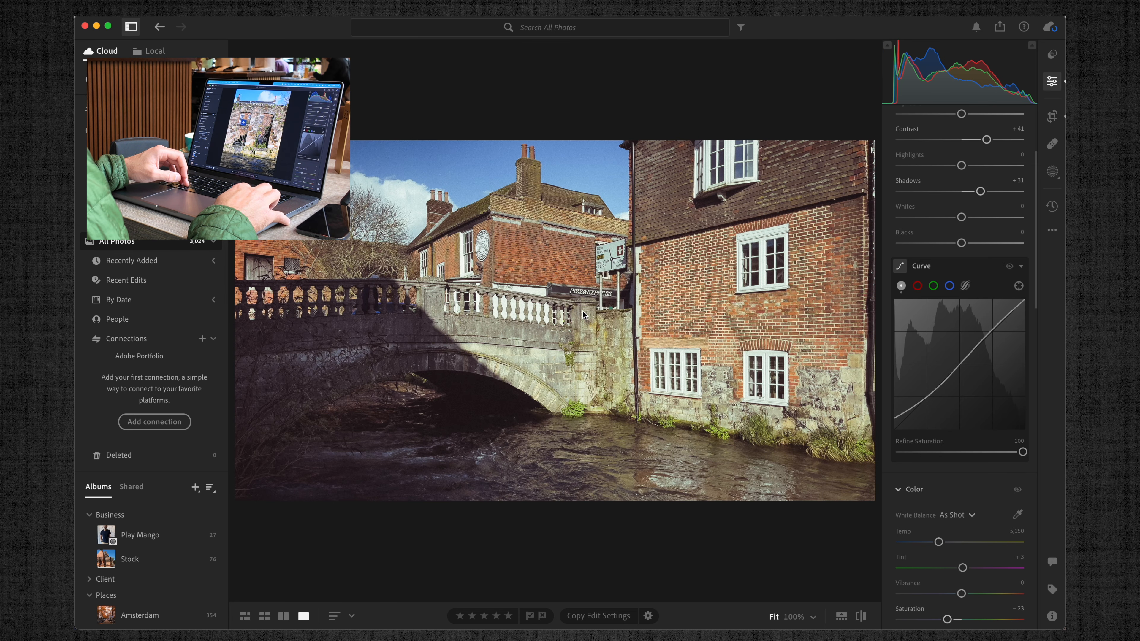
key(Right)
key(Right)
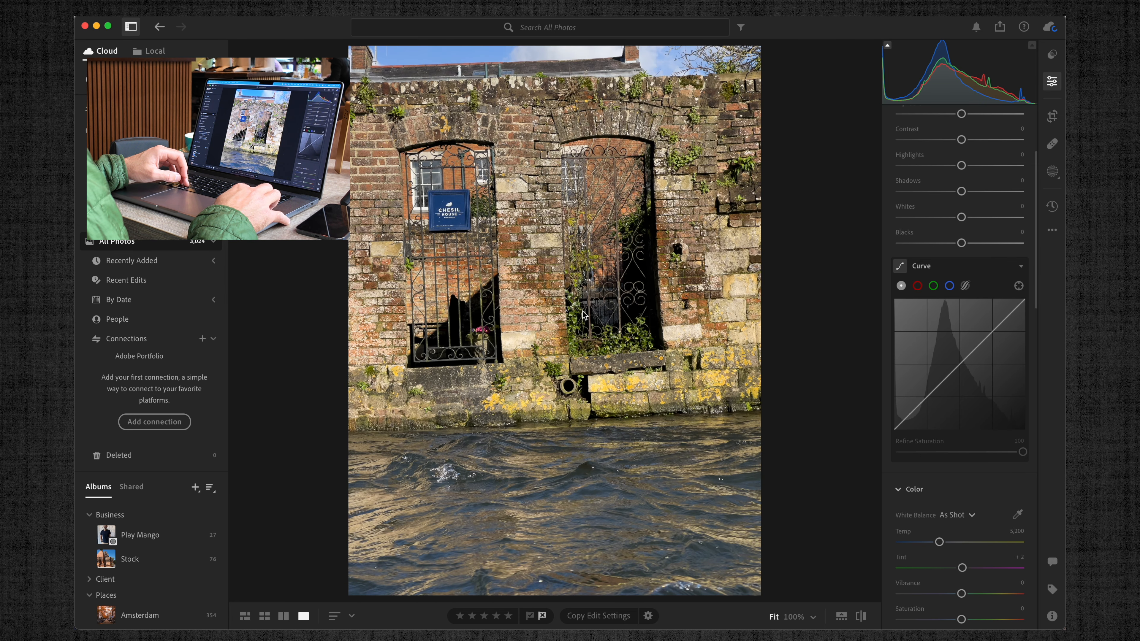
key(Left)
key(Right)
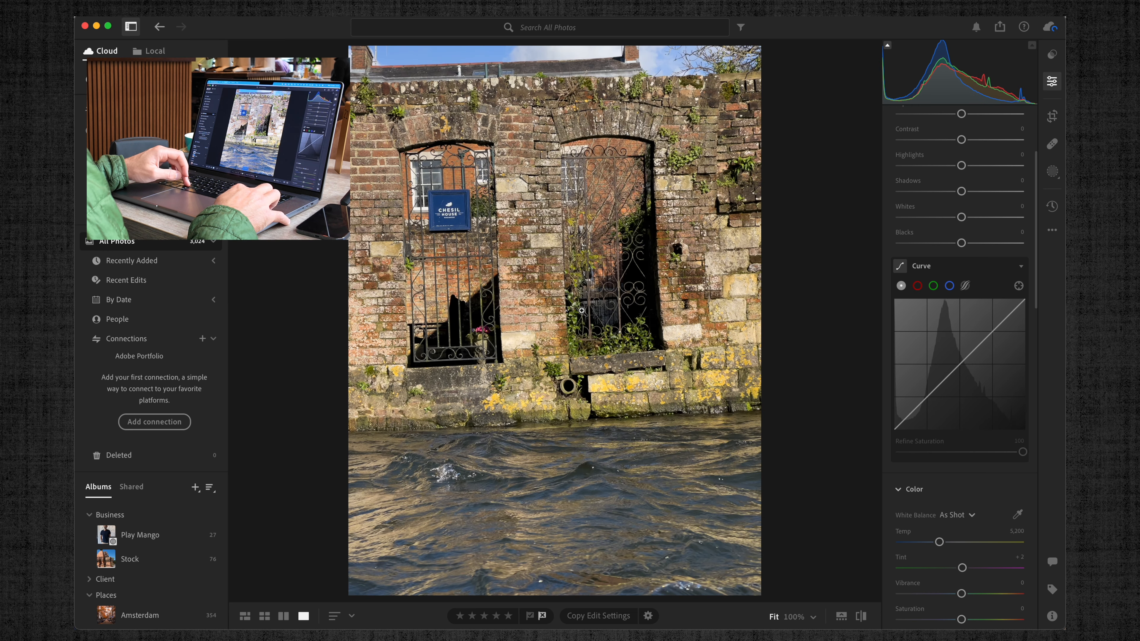
key(Left)
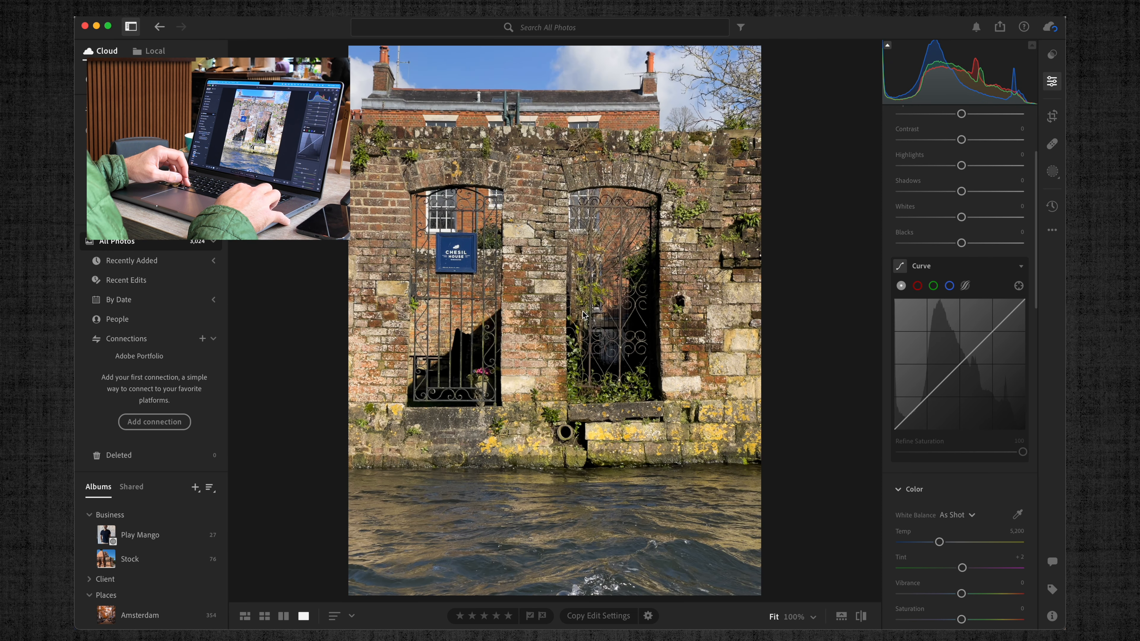
key(Right)
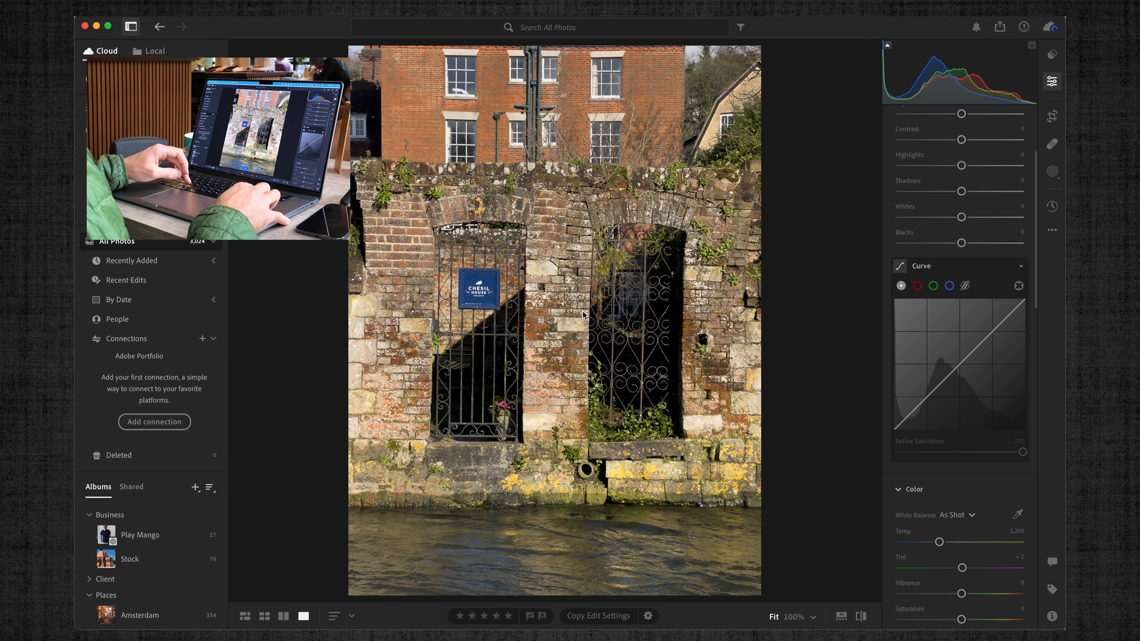
Go to the photo of the white door in the riverside brick wall and apply Auto adjustments
key(Right)
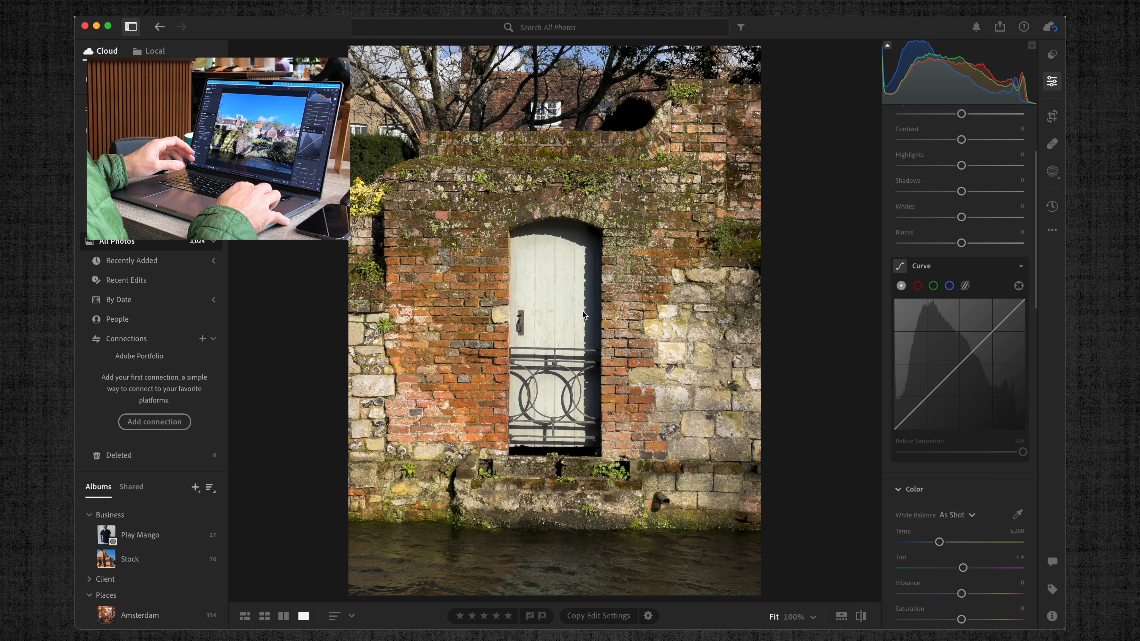
key(Right)
key(Left)
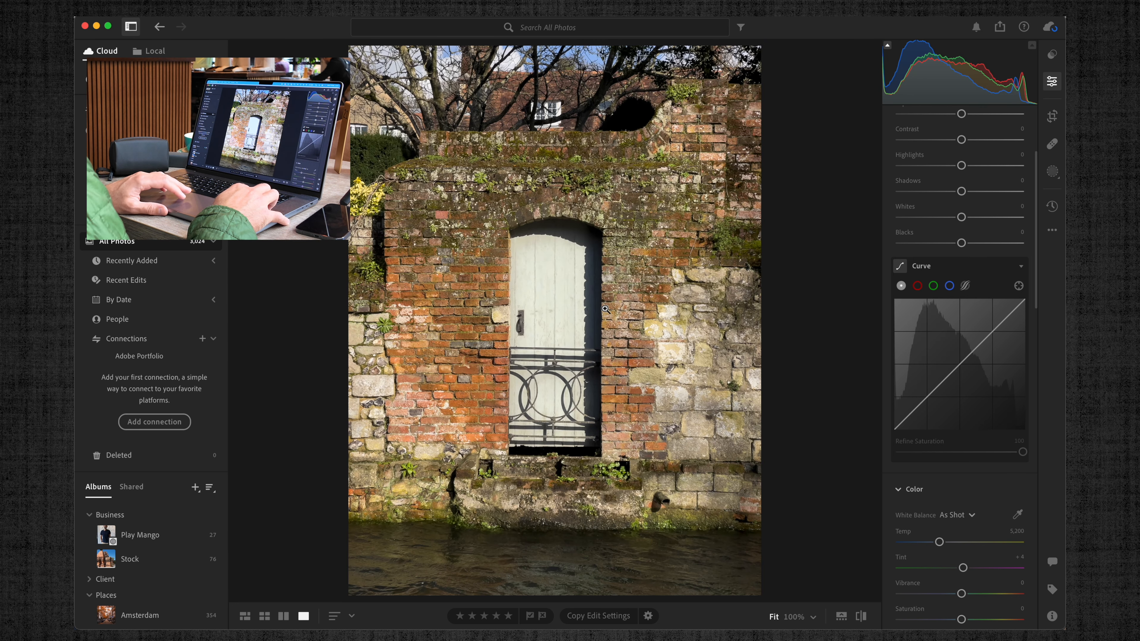
scroll(1021, 133, up, 5)
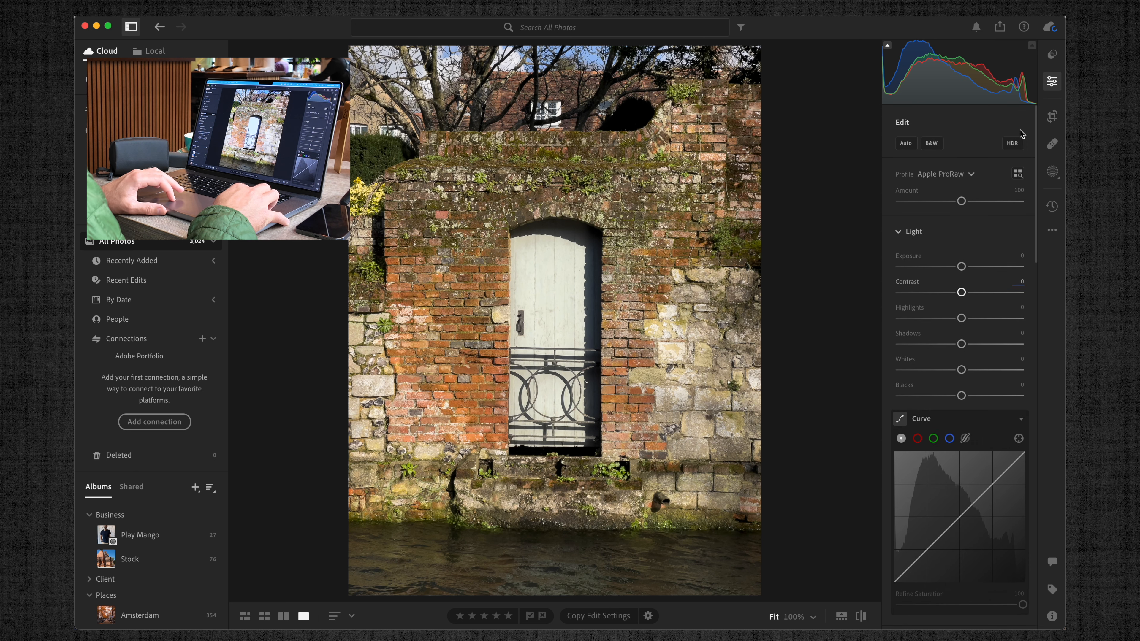
click(907, 146)
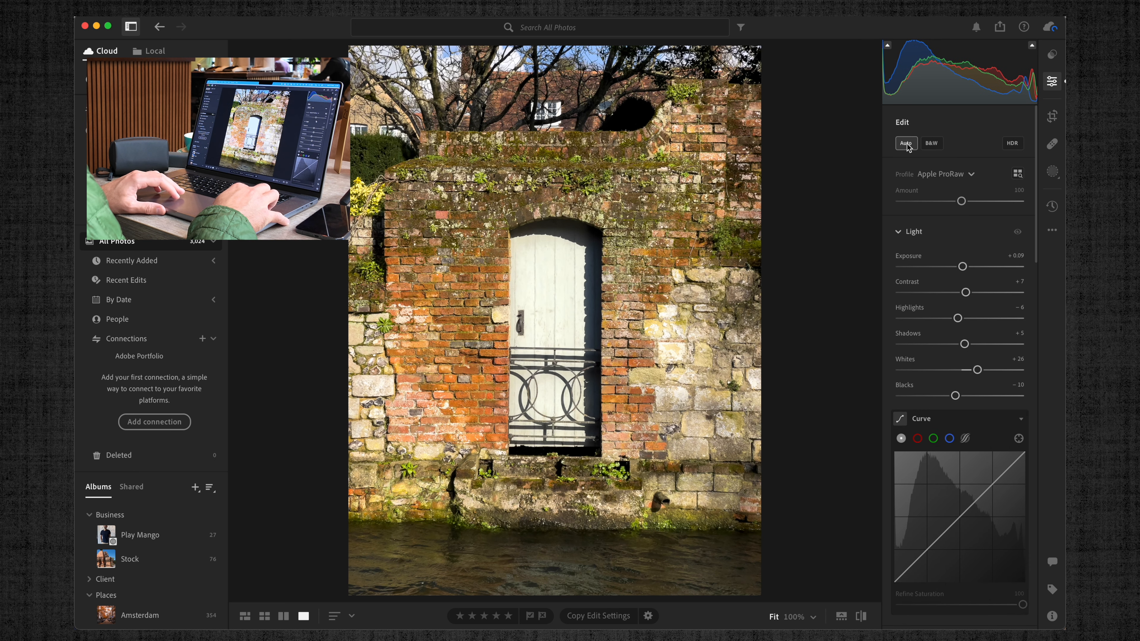
Set the Upright geometry correction of the white door photo to Auto and return to the edit controls
click(1053, 115)
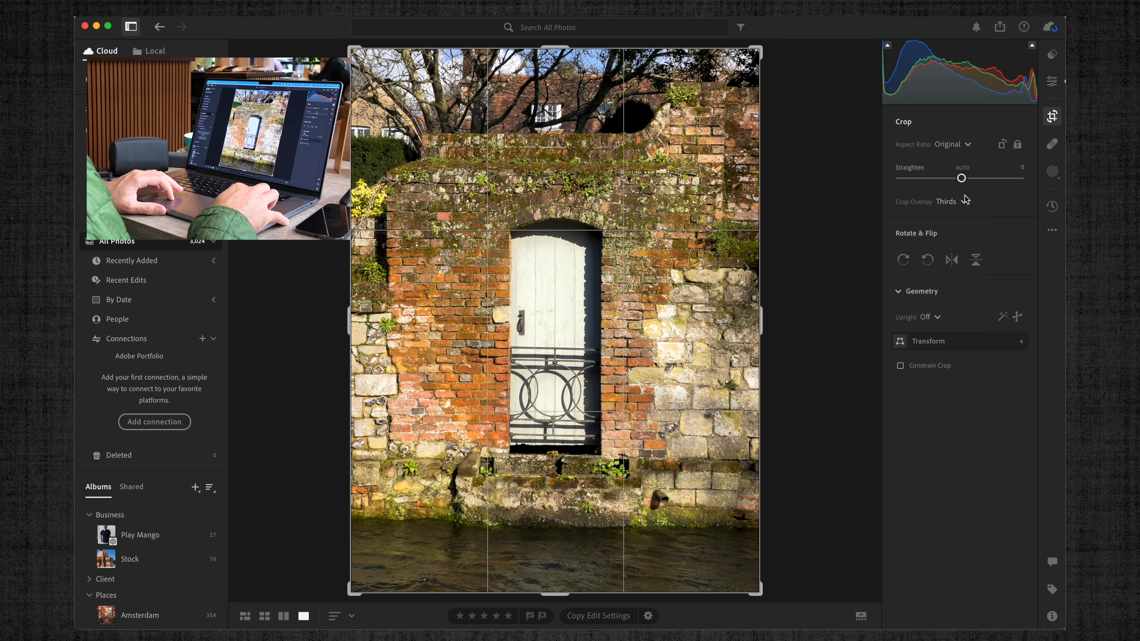
click(928, 317)
click(931, 320)
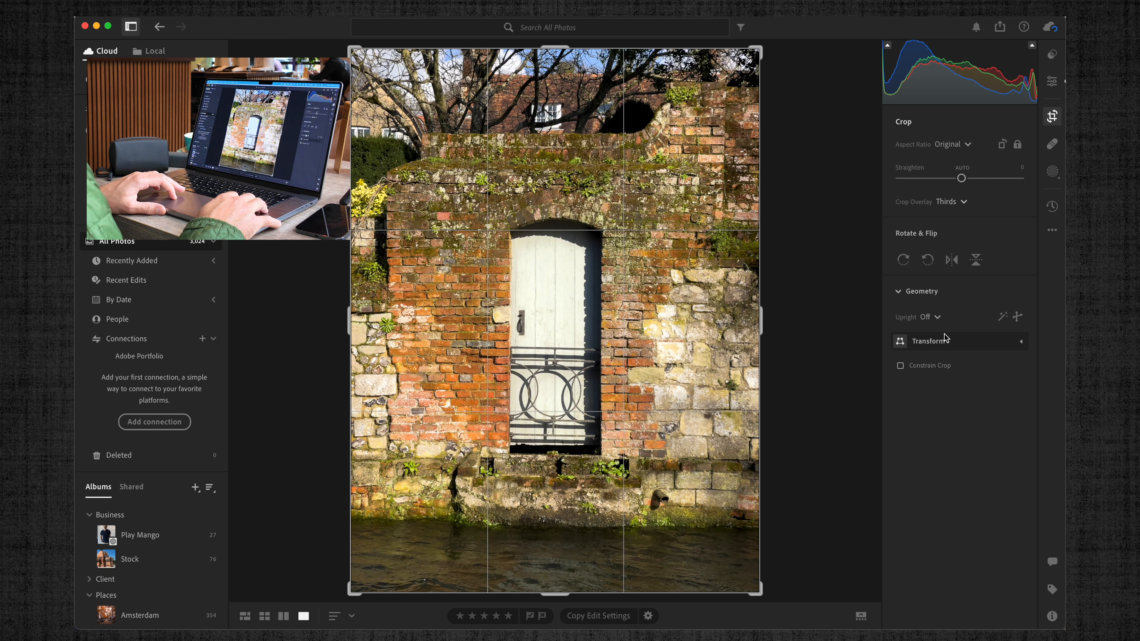
click(923, 318)
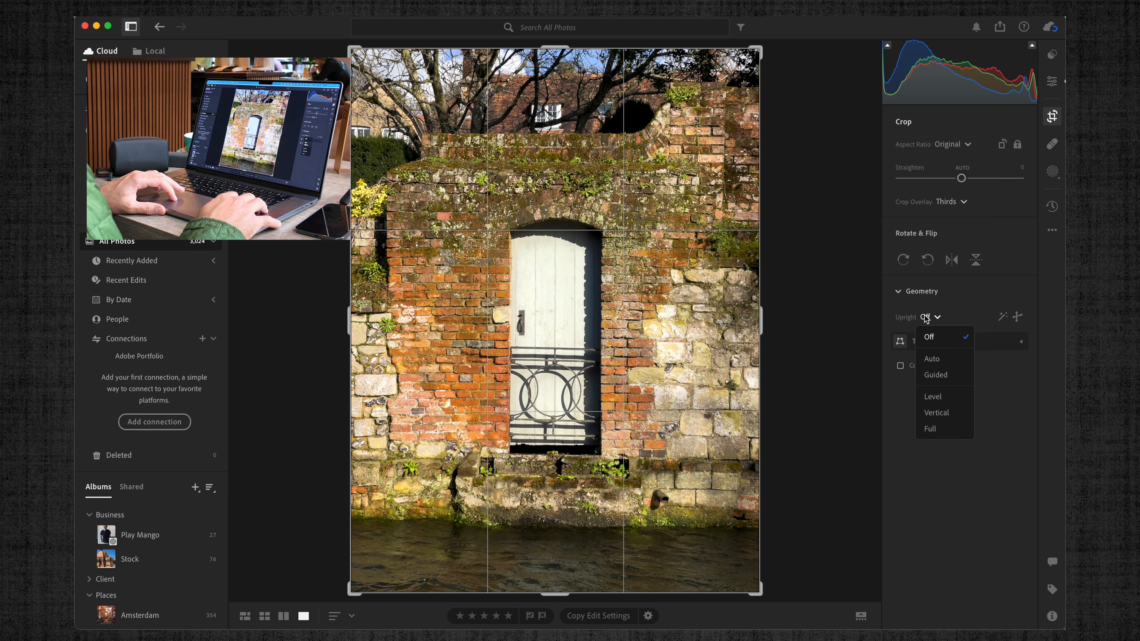
click(932, 364)
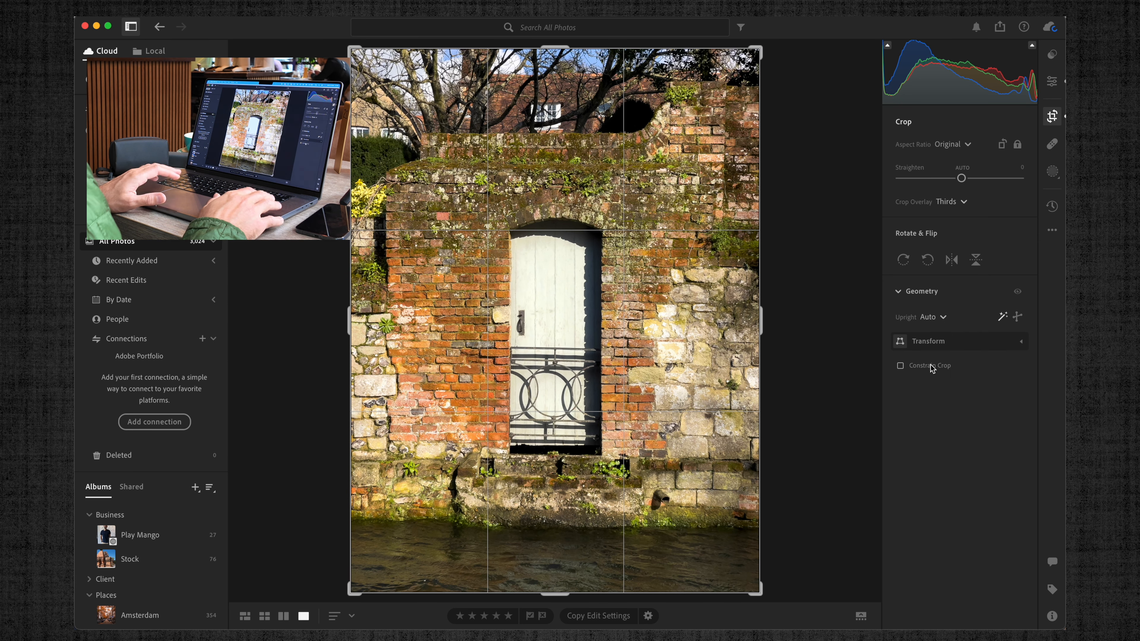
key(e)
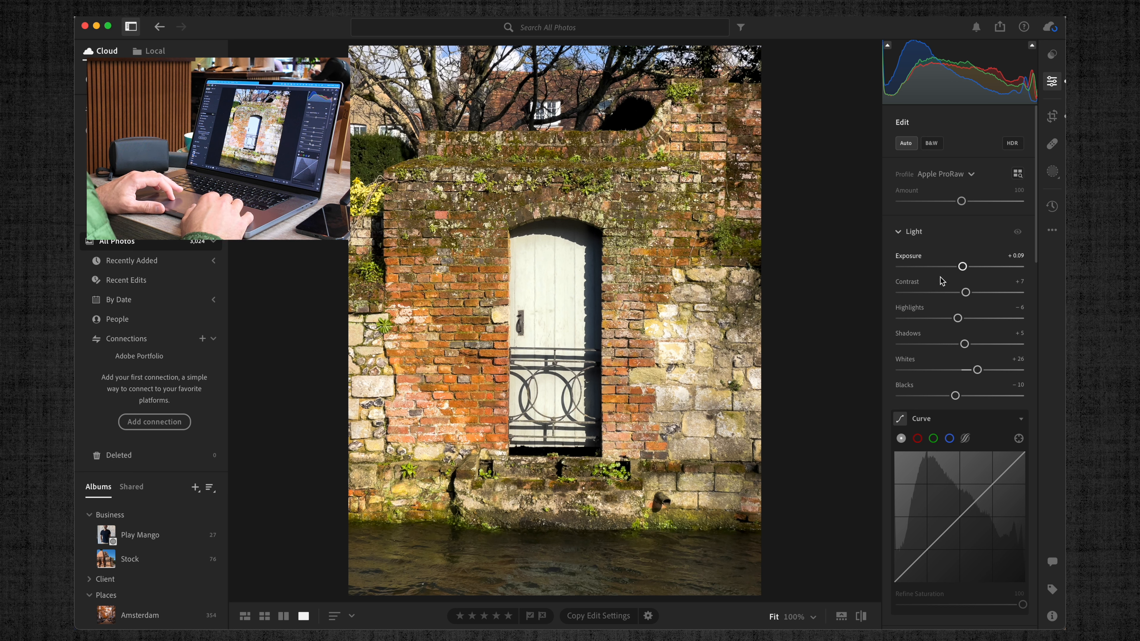
Lift the door photo's Shadows to +52 and cool its white balance to a Temp of 4,856
drag(965, 344, 996, 347)
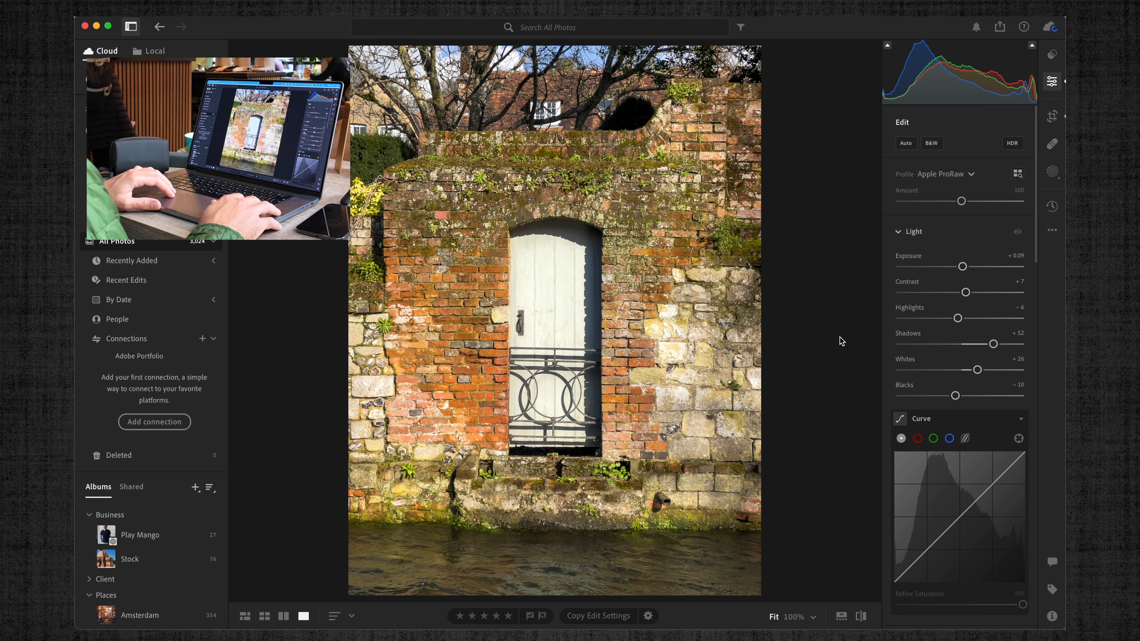
scroll(904, 298, down, 10)
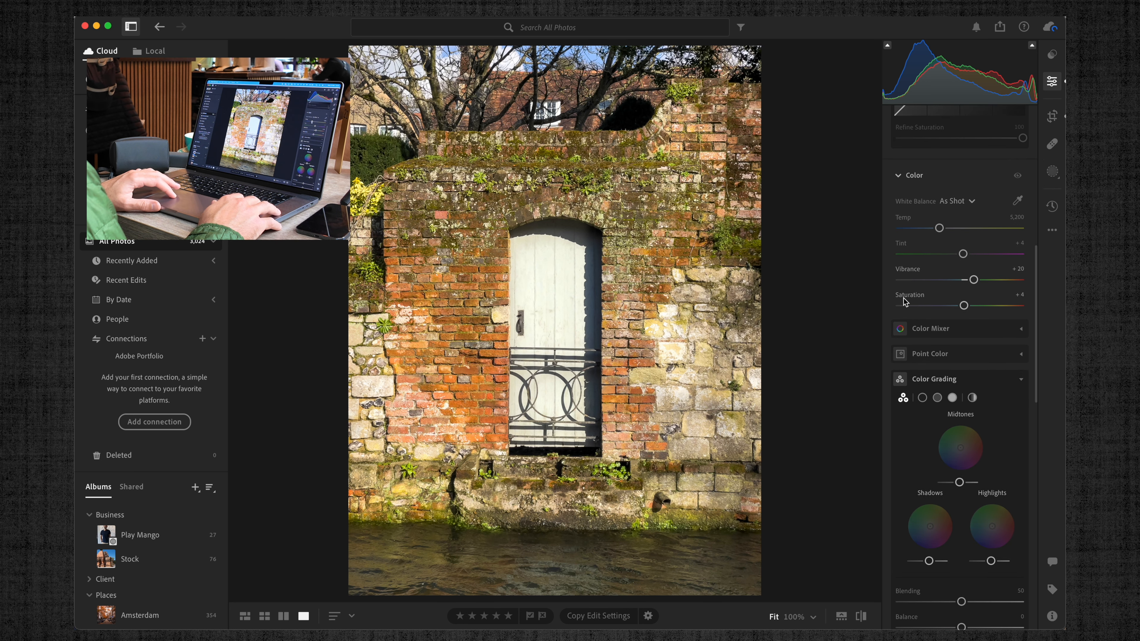
drag(939, 228, 935, 228)
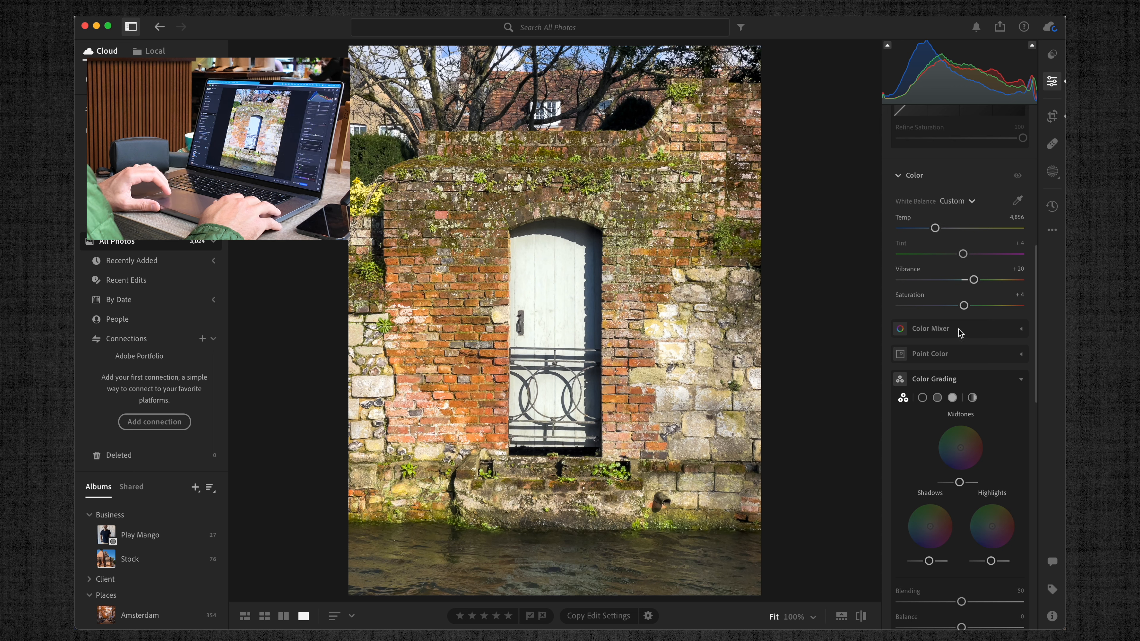
Add a vignette of -24 to the white door photo
scroll(965, 278, down, 15)
scroll(974, 300, up, 5)
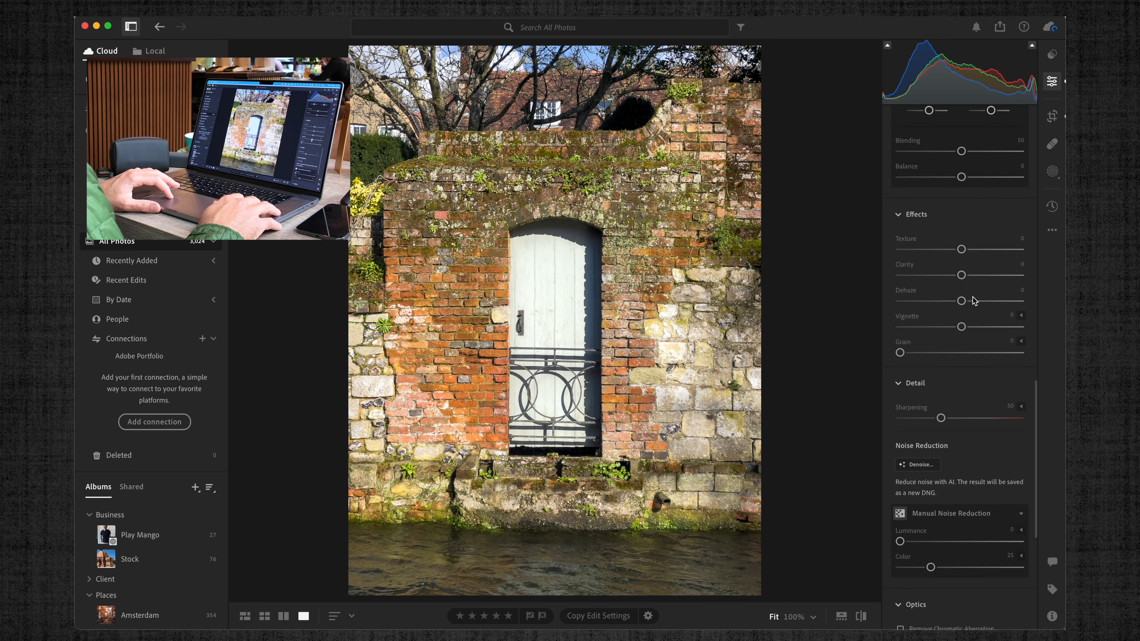
drag(961, 336, 947, 337)
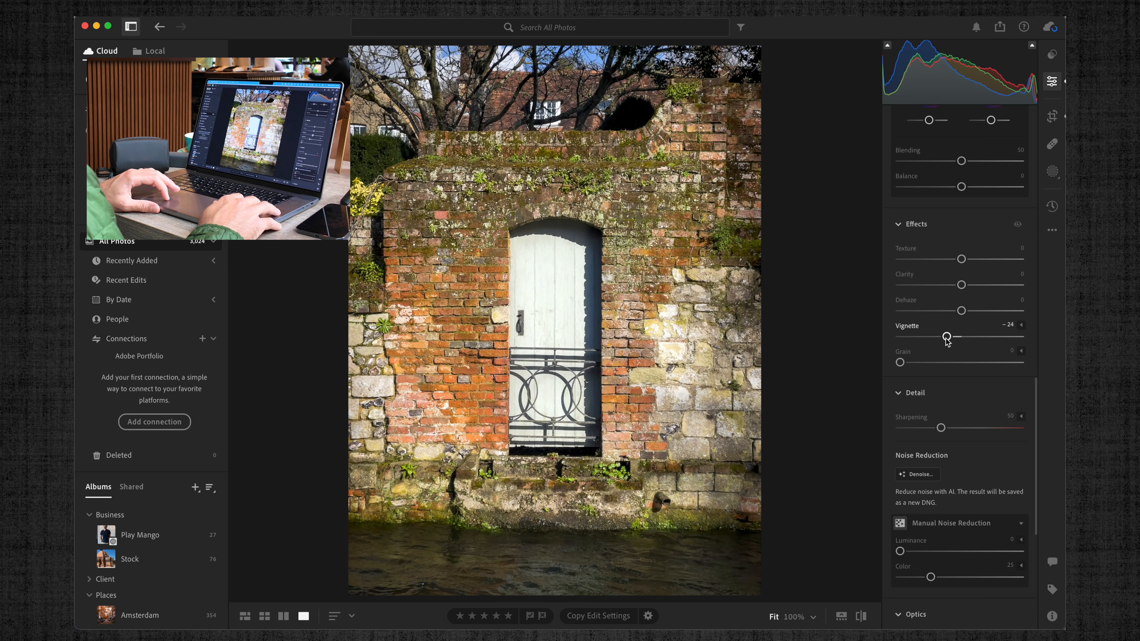
Add a highlight anchor and a slightly lowered shadow point at 34.1 / 32.2 to the door photo's tone curve, and compare with the original
scroll(970, 314, up, 10)
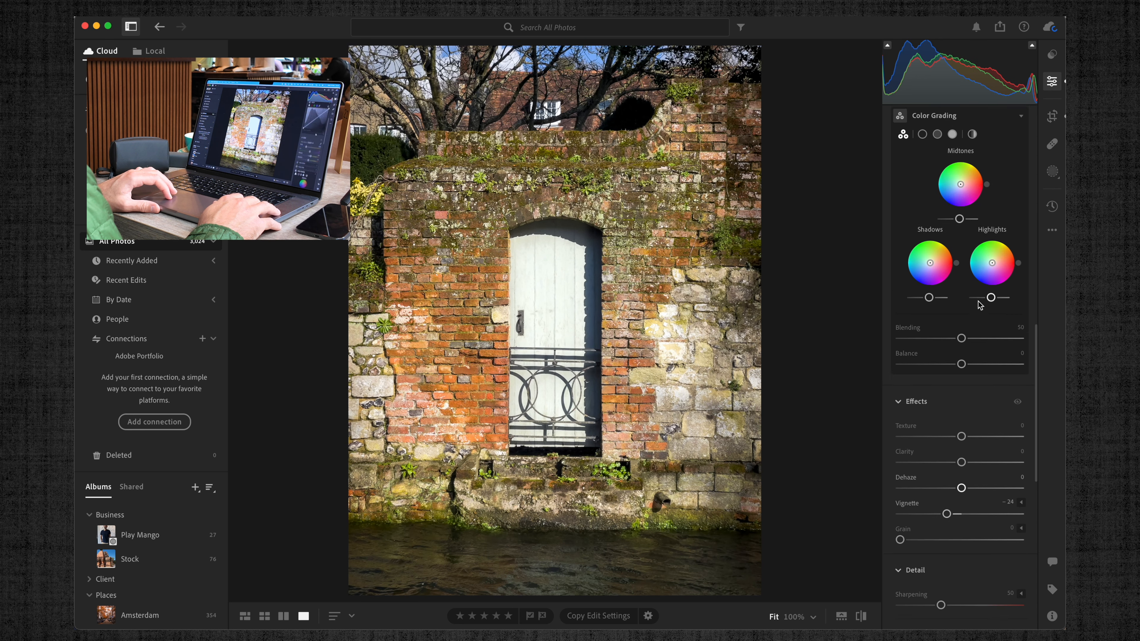
drag(983, 185, 985, 183)
drag(939, 231, 939, 234)
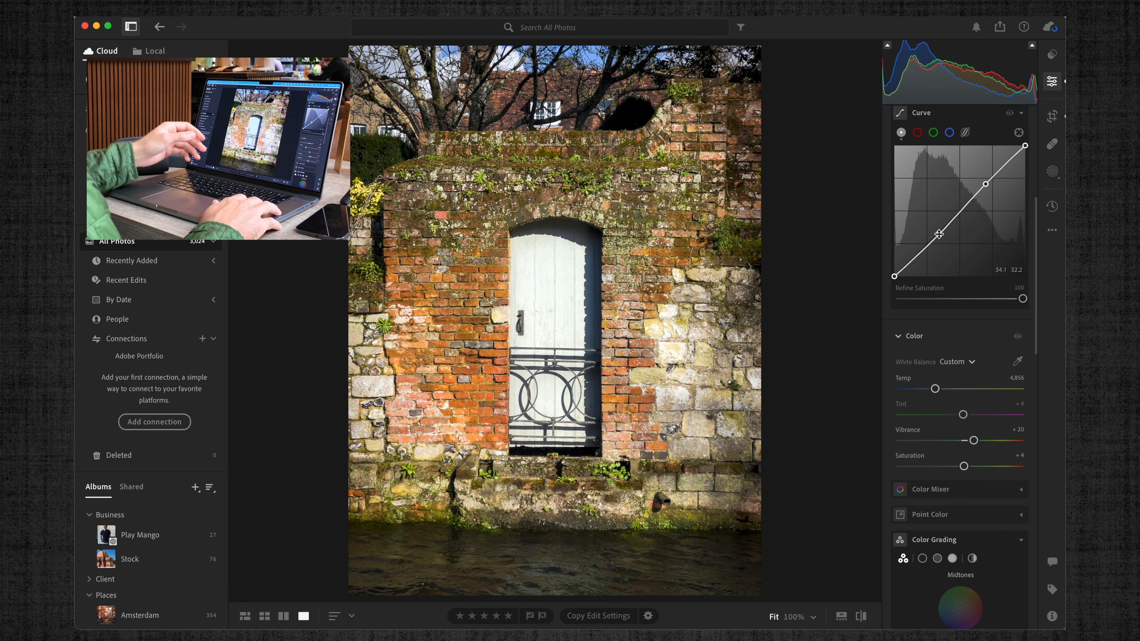
key(backslash)
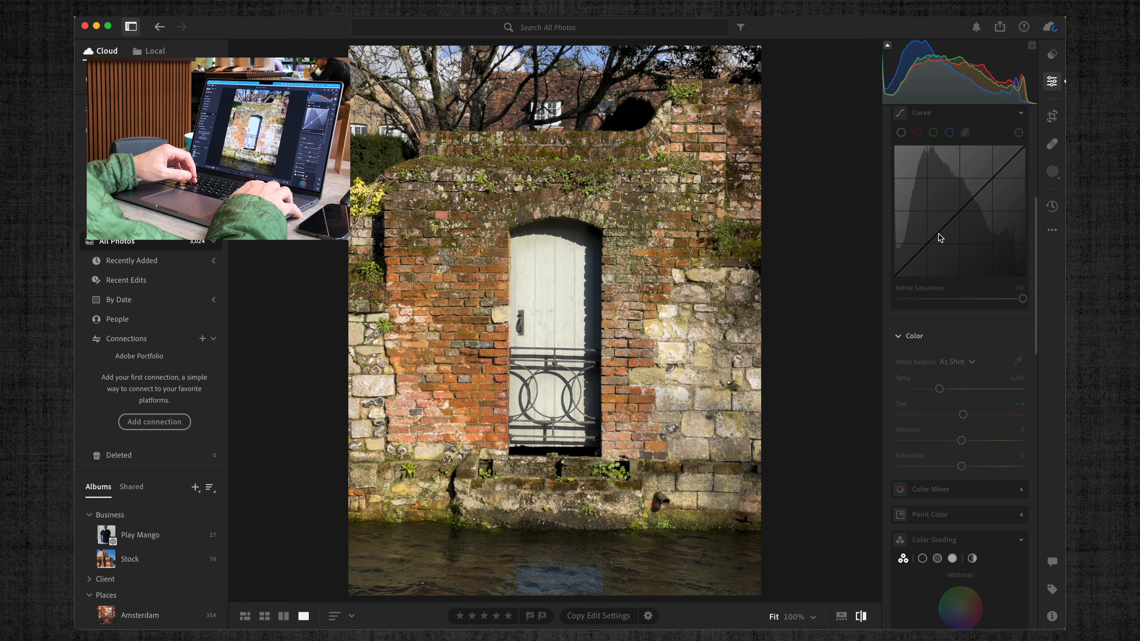
key(backslash)
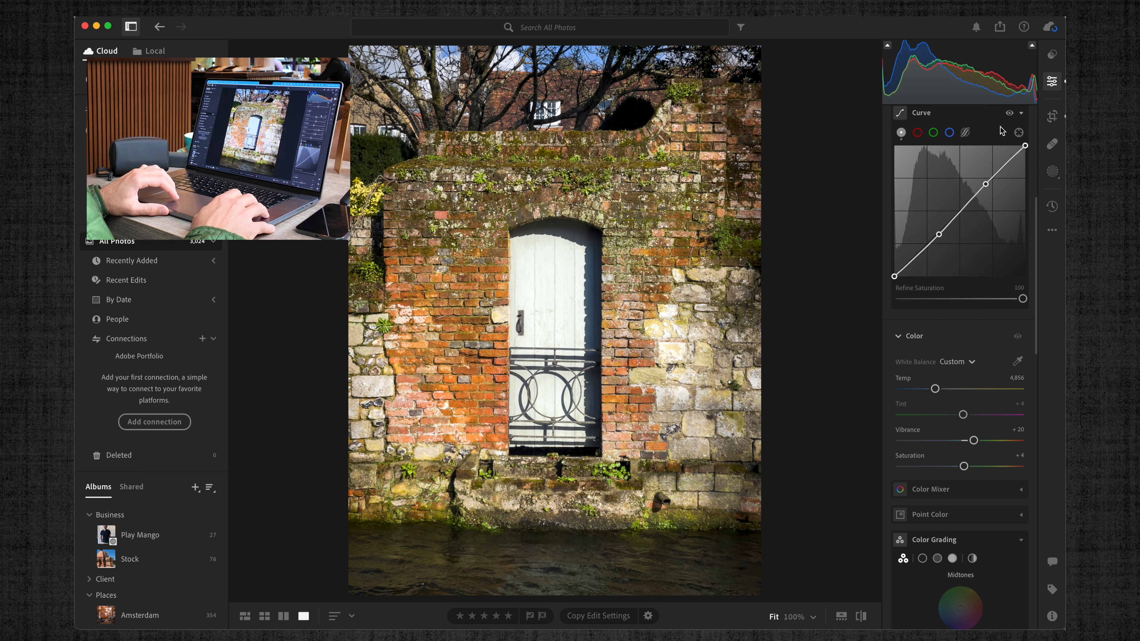
Cool the door photo to a Temp of 4,533, compare it with the original, and rate it two stars
scroll(965, 255, up, 6)
scroll(987, 271, down, 10)
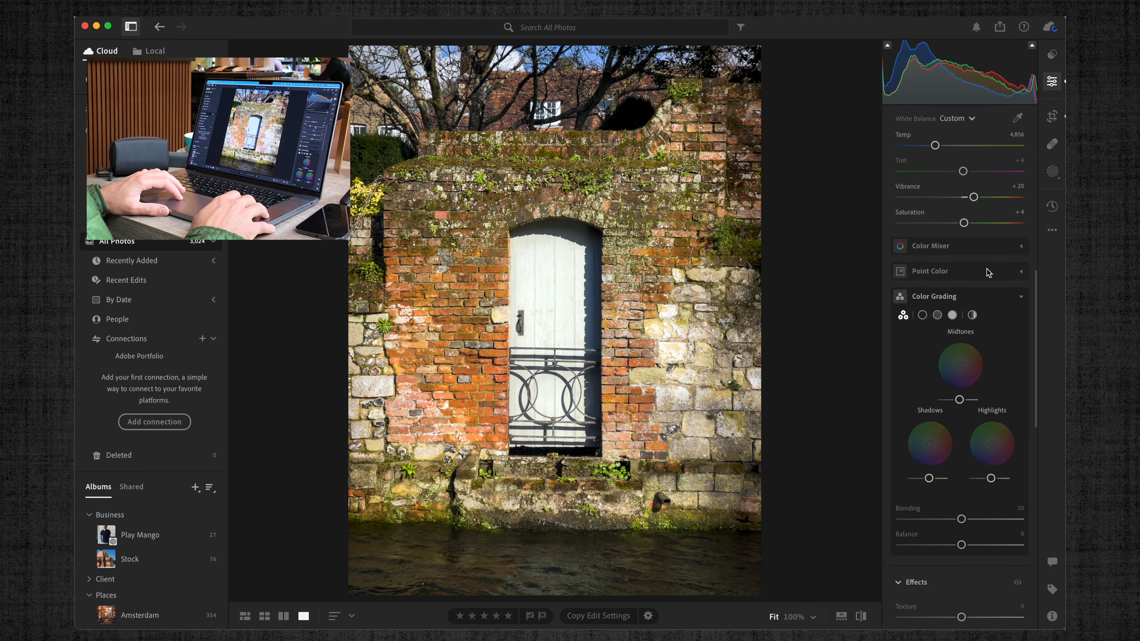
scroll(942, 265, up, 2)
drag(935, 258, 931, 259)
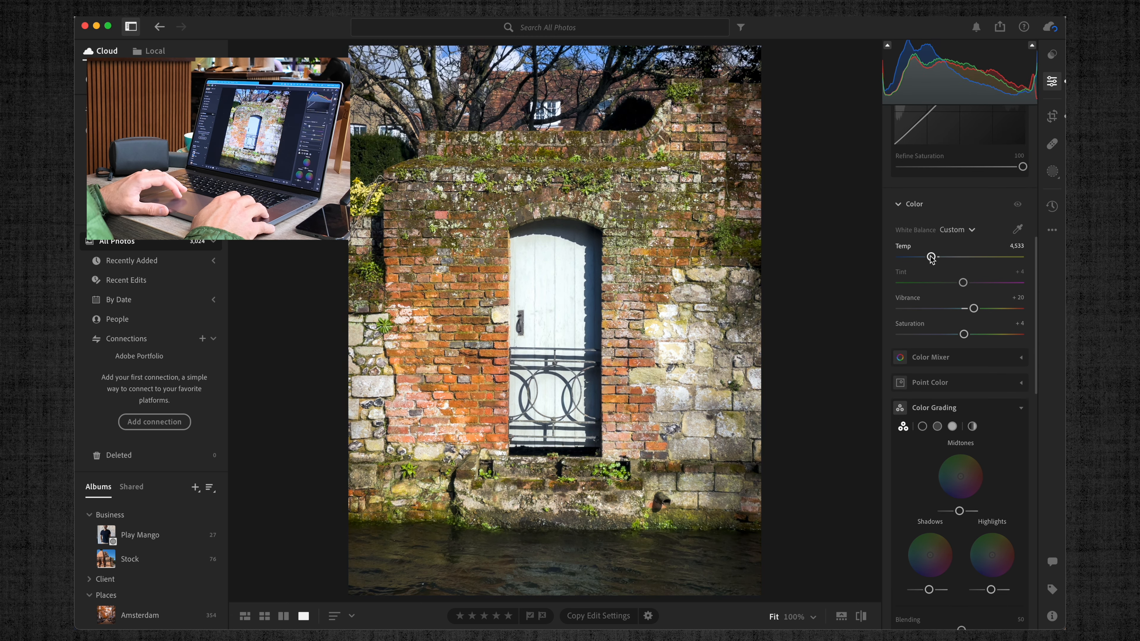
key(backslash)
key(backslash)
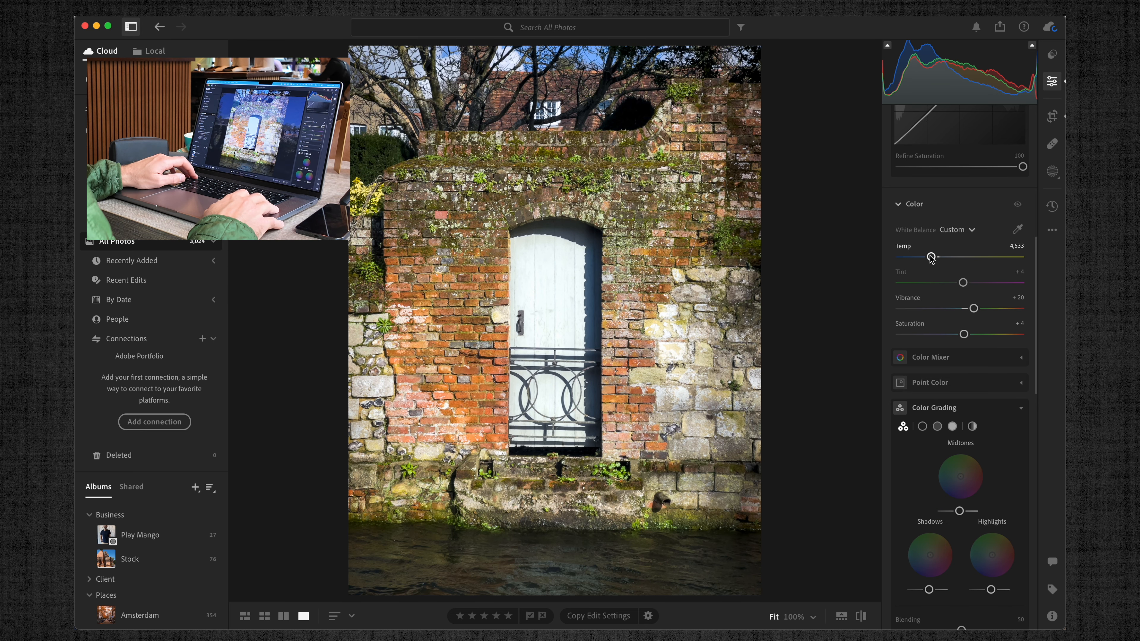
key(2)
Go to the landscape photo of the church and houses by the river, apply Auto adjustments, and set Shadows to +40 and Highlights to -21
key(Right)
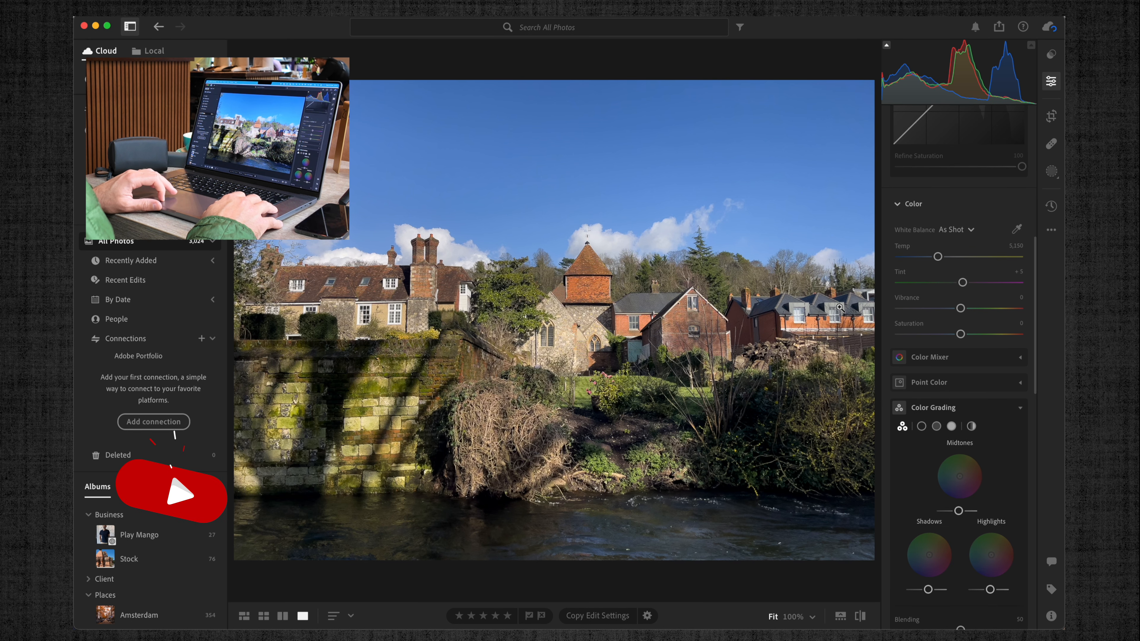
scroll(962, 336, up, 10)
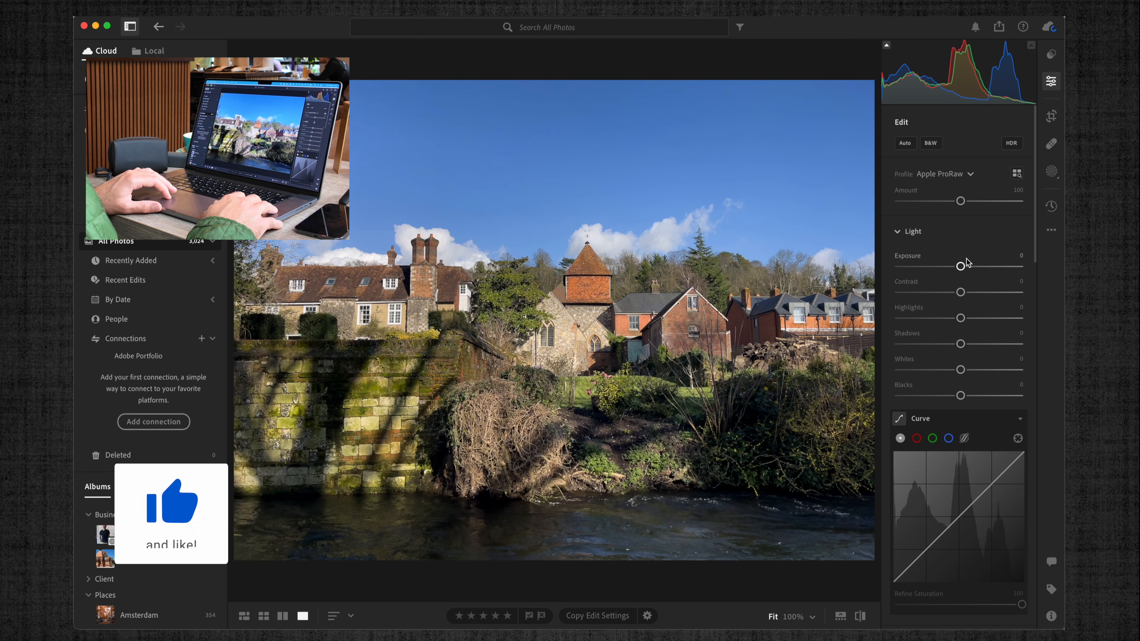
click(905, 143)
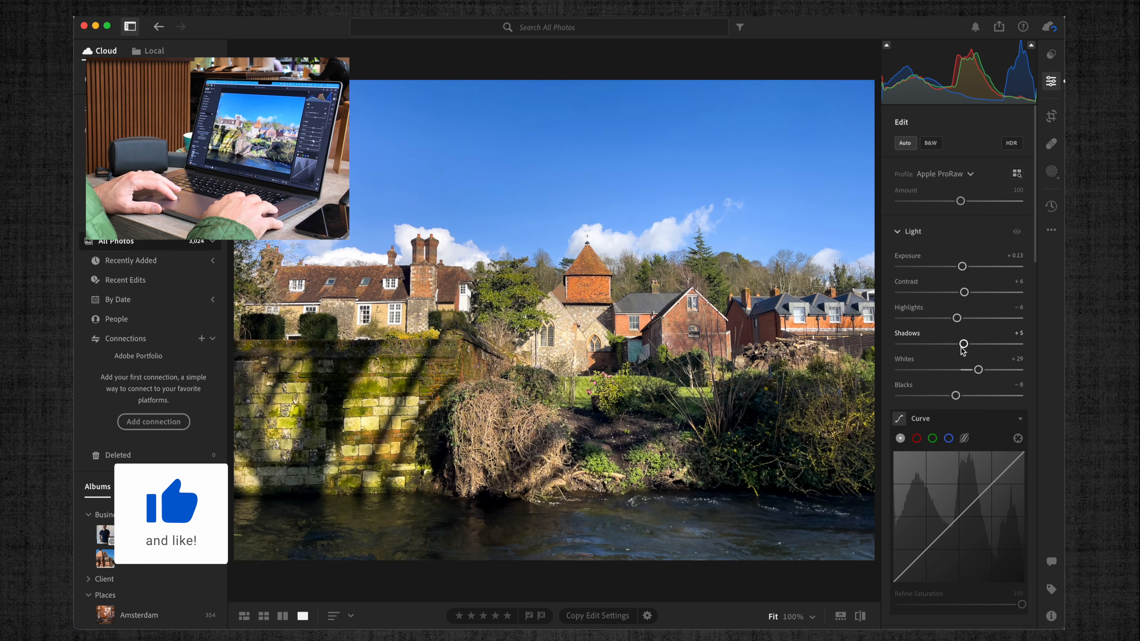
drag(964, 343, 948, 318)
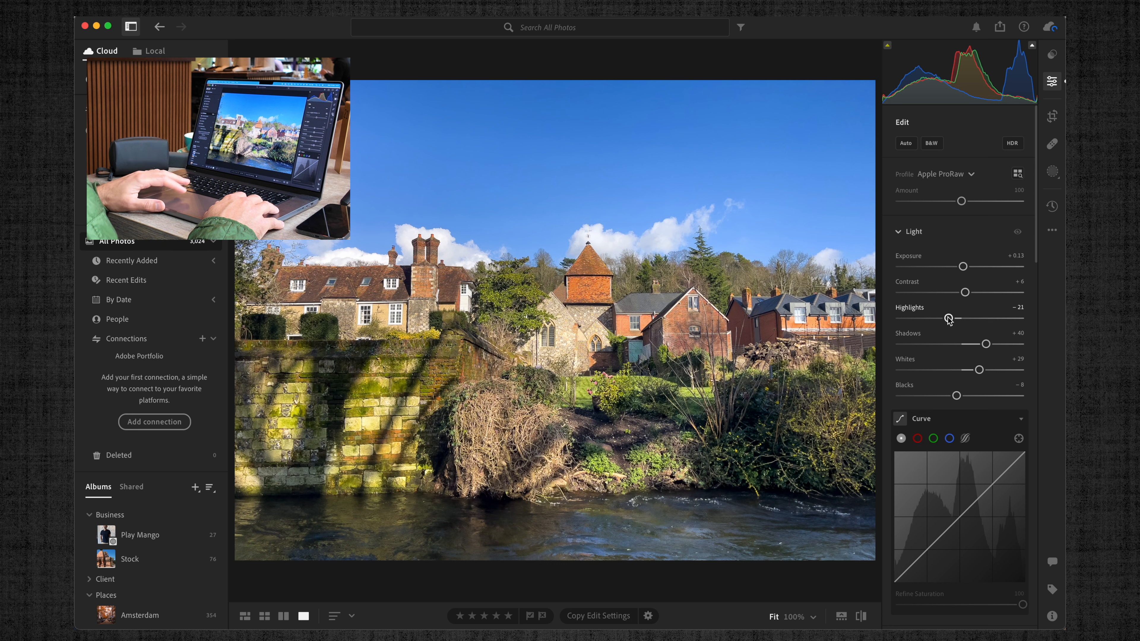
Create a linear gradient mask over the river and extend its fade upward across the riverbank
click(1052, 170)
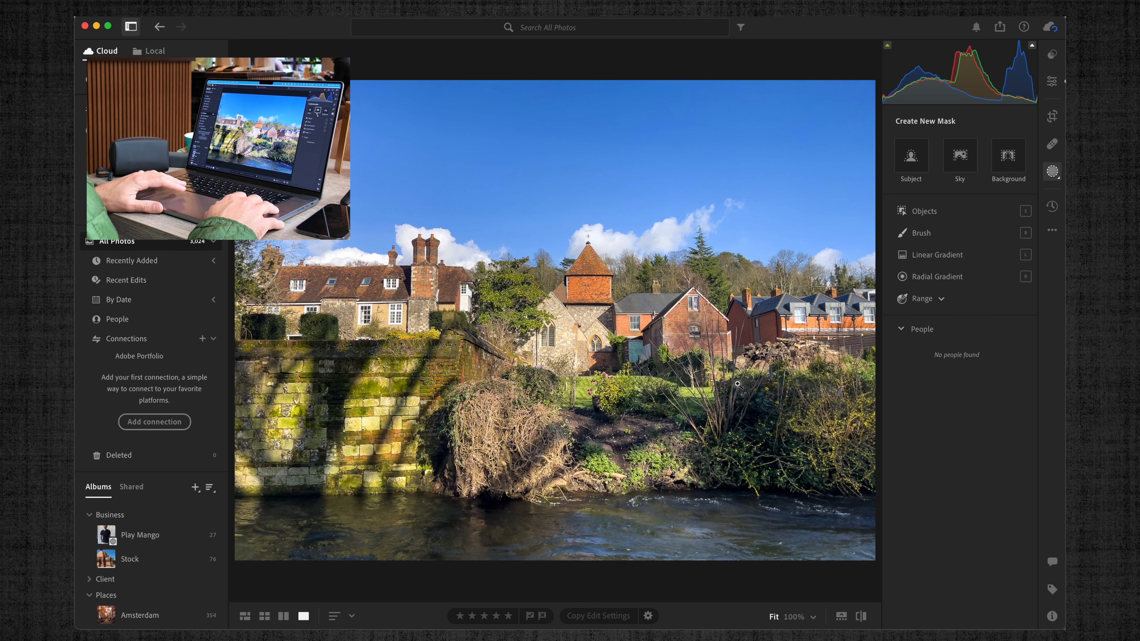
click(951, 255)
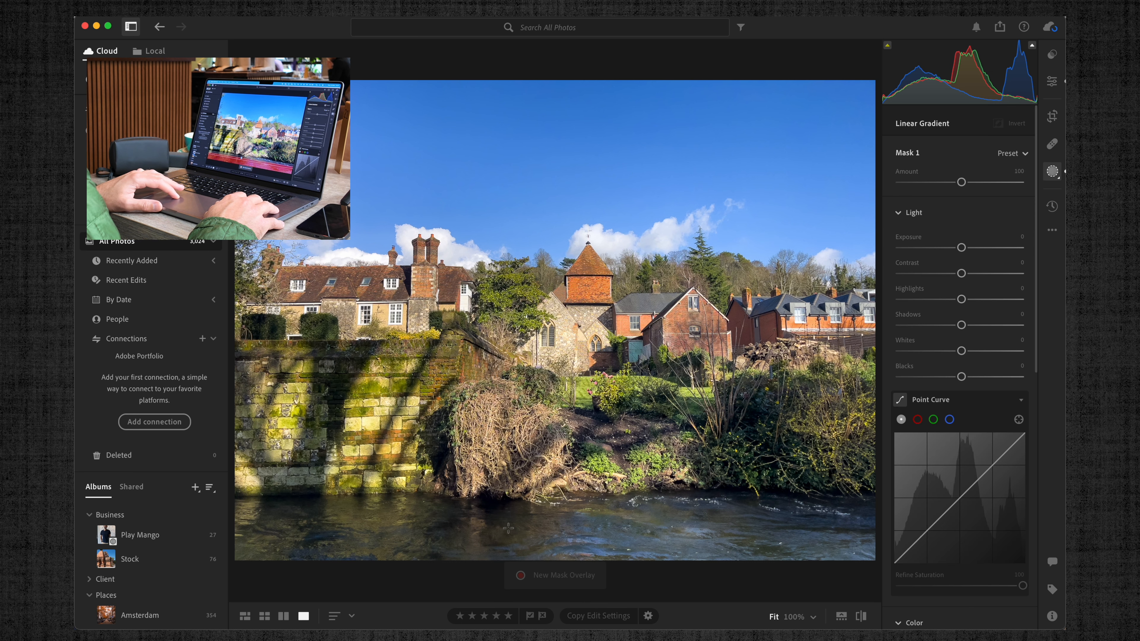
drag(508, 528, 509, 502)
drag(691, 502, 691, 504)
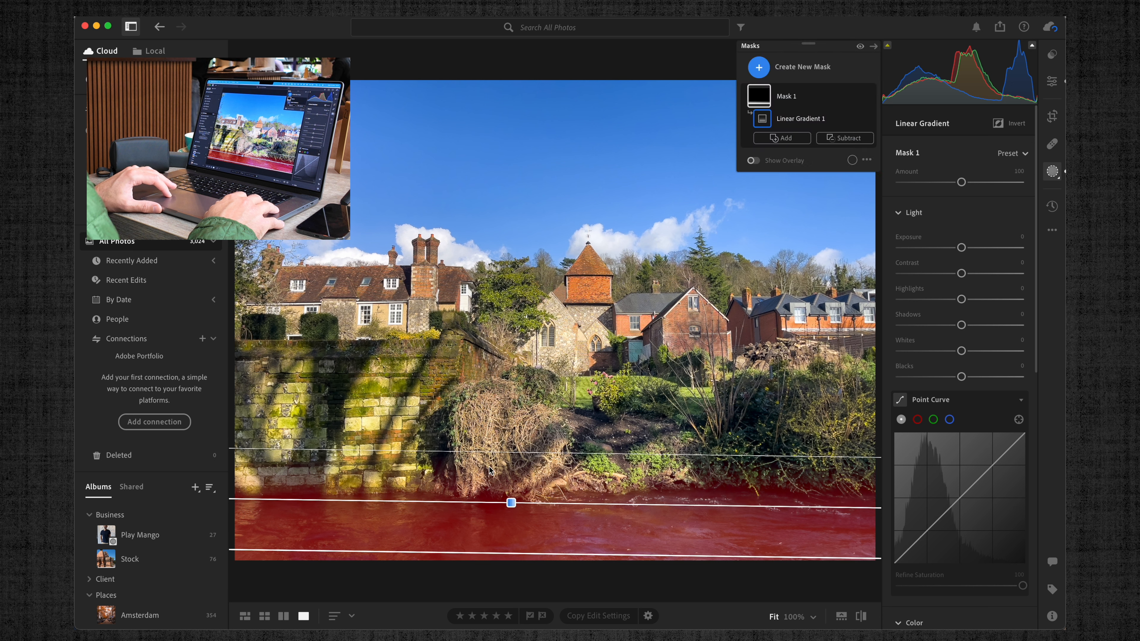
drag(478, 449, 476, 419)
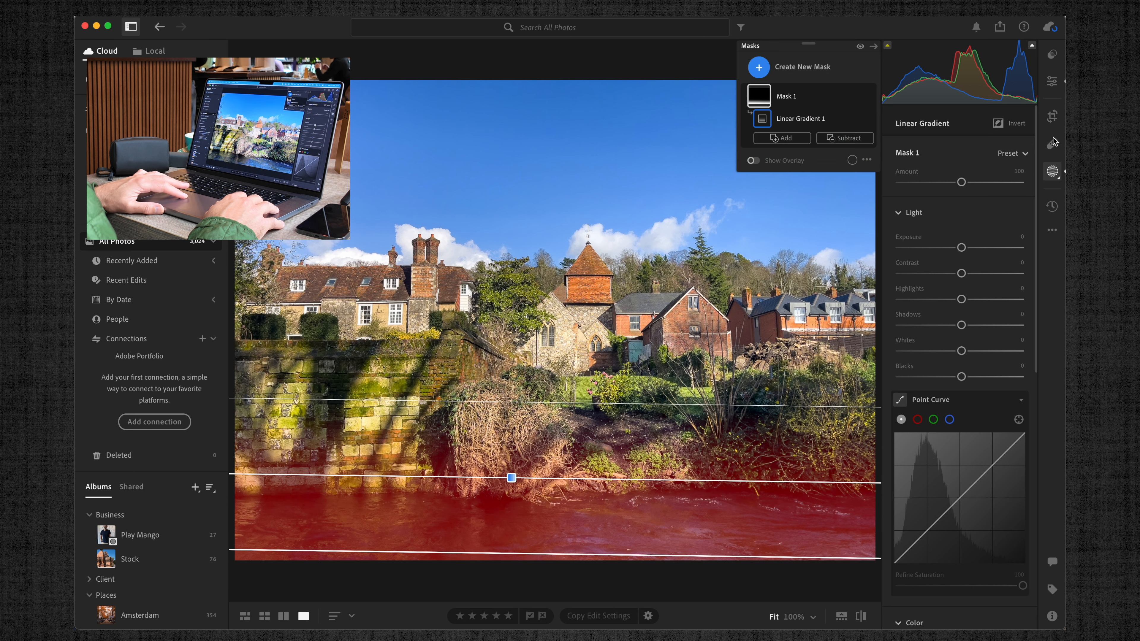
Darken the river gradient mask with Exposure at -0.44 and Shadows at -25, and look through its color, effects and detail options
drag(960, 247, 955, 248)
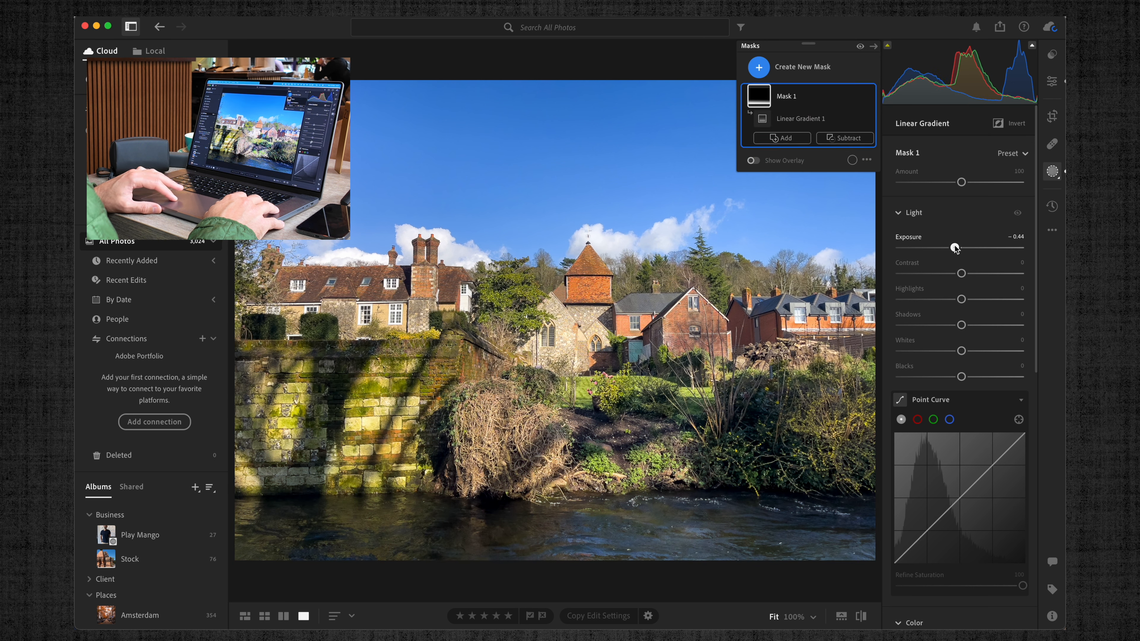
drag(961, 325, 946, 329)
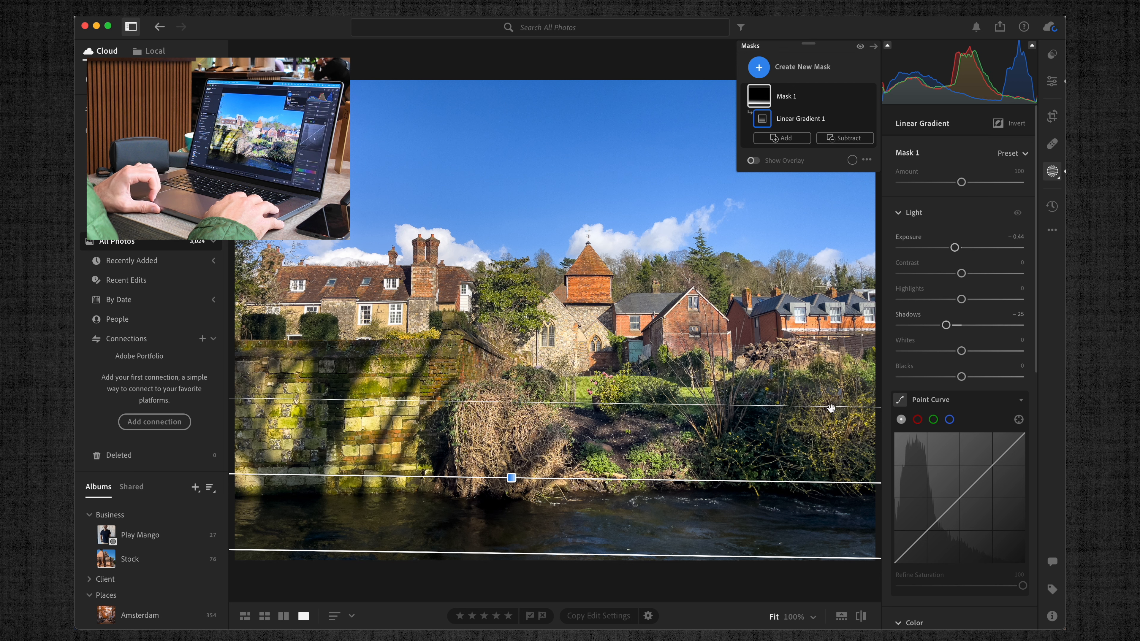
scroll(978, 333, down, 10)
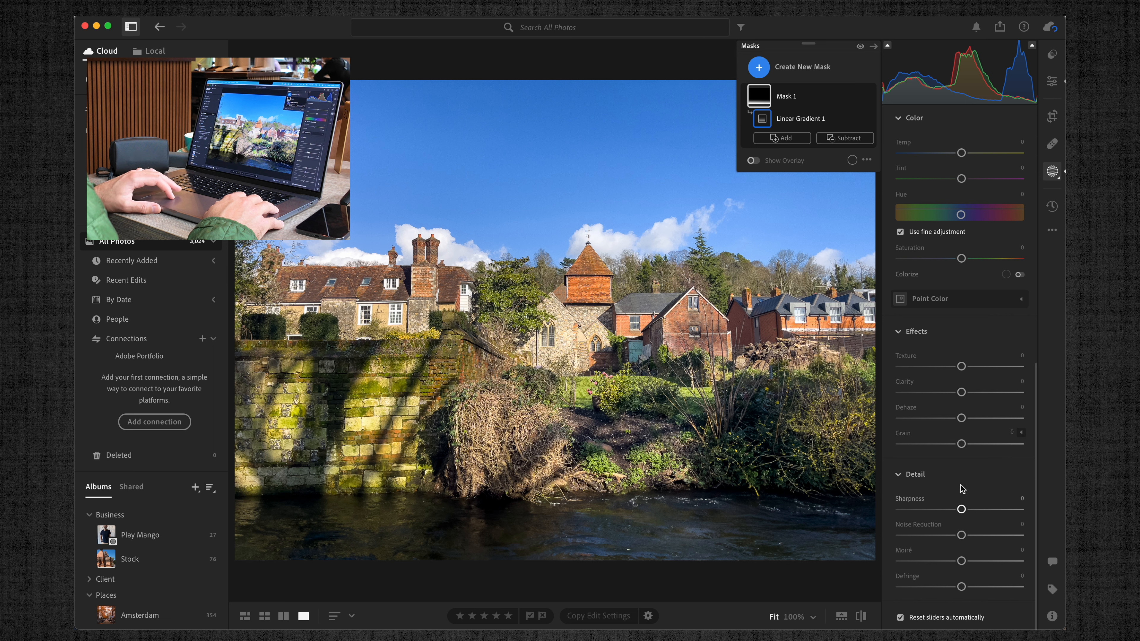
scroll(955, 427, up, 10)
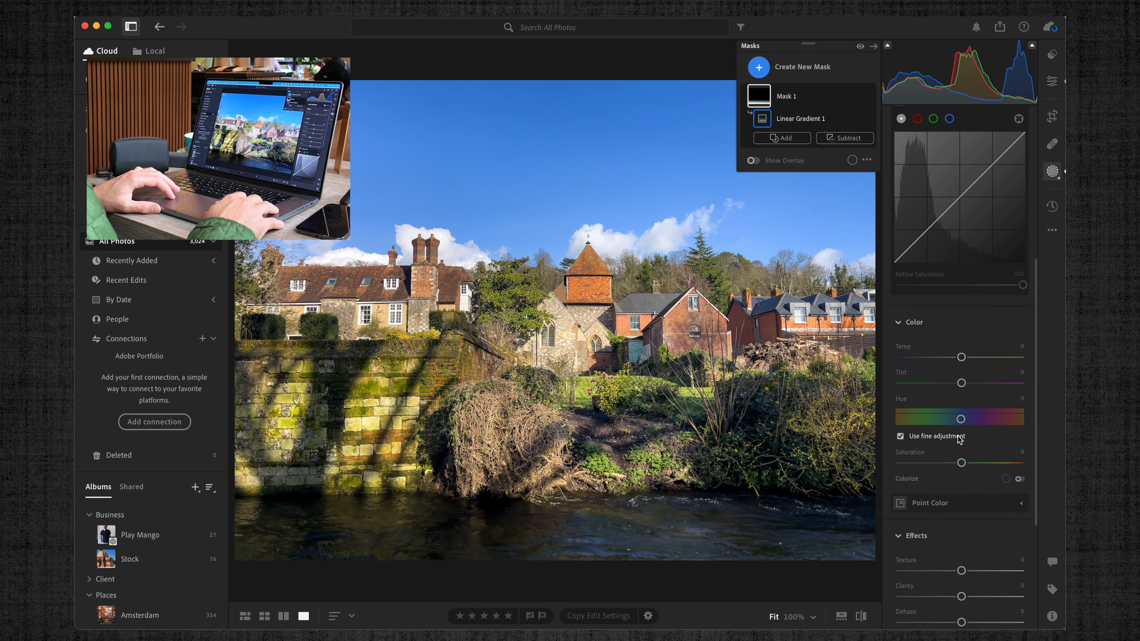
scroll(952, 359, down, 10)
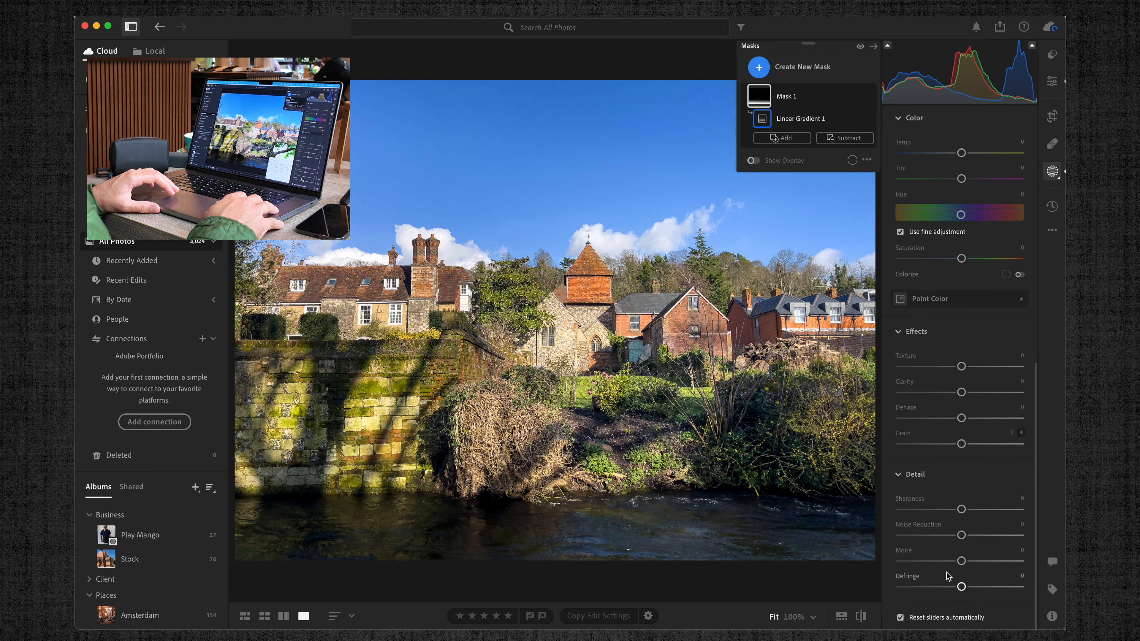
mouse_move(947, 576)
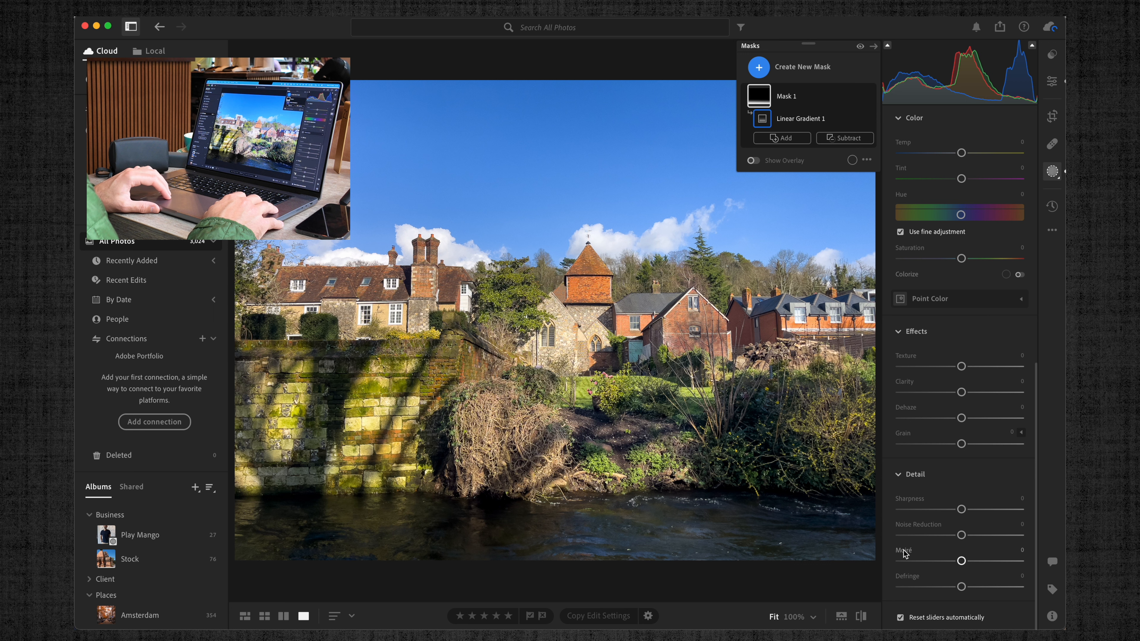
Look over the river gradient mask's light, curve, color, effects and detail adjustments
scroll(904, 553, up, 5)
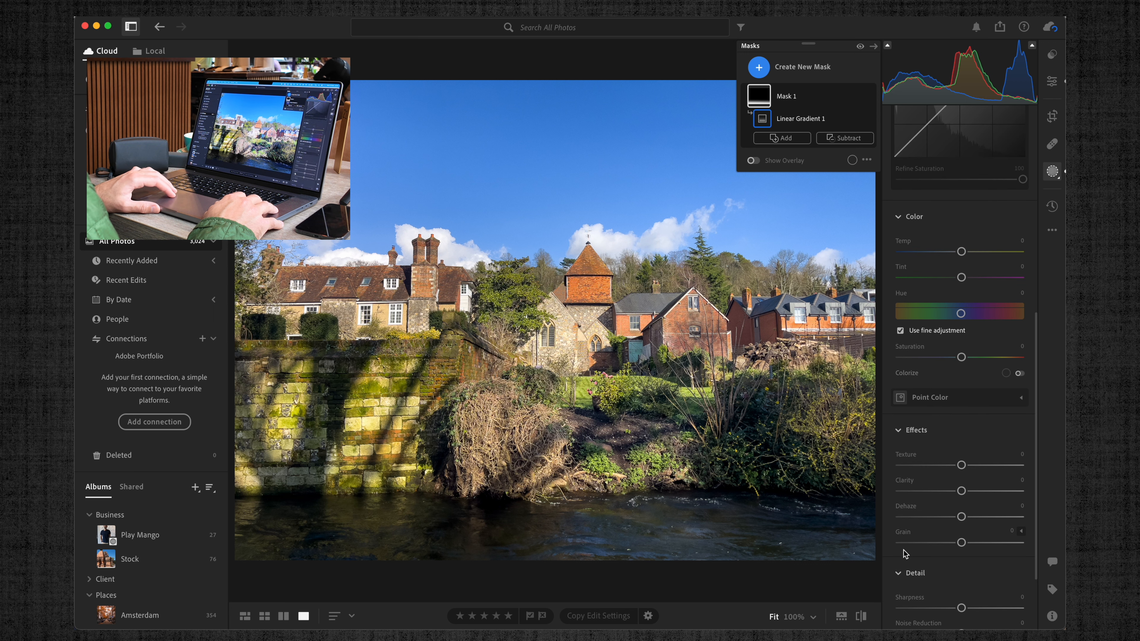
scroll(904, 553, up, 8)
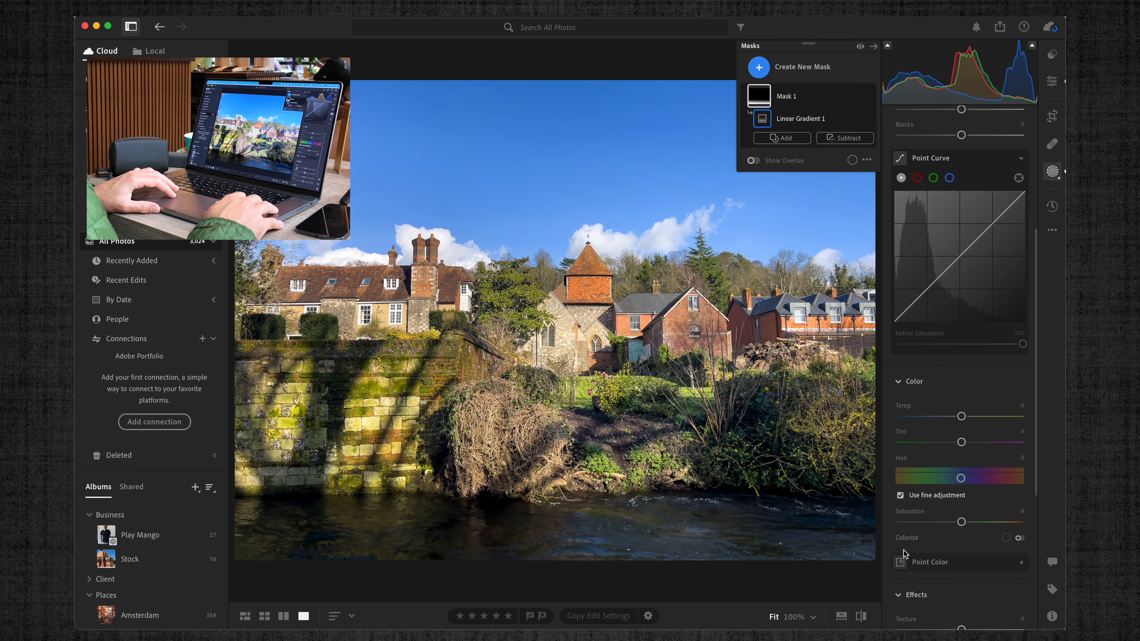
scroll(904, 553, down, 9)
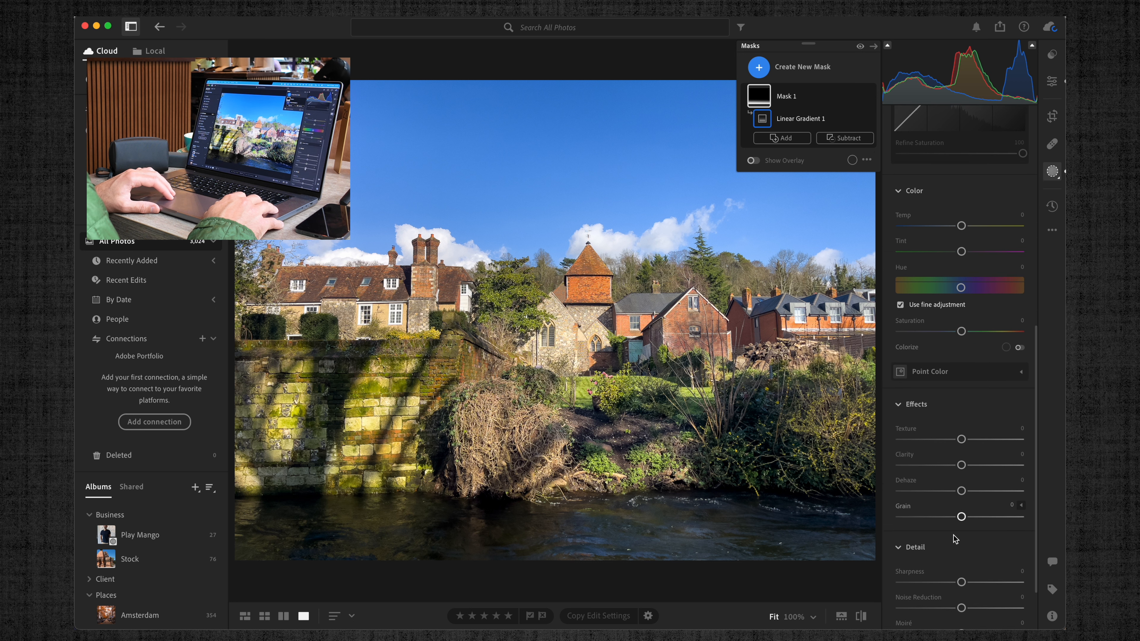
scroll(953, 536, down, 4)
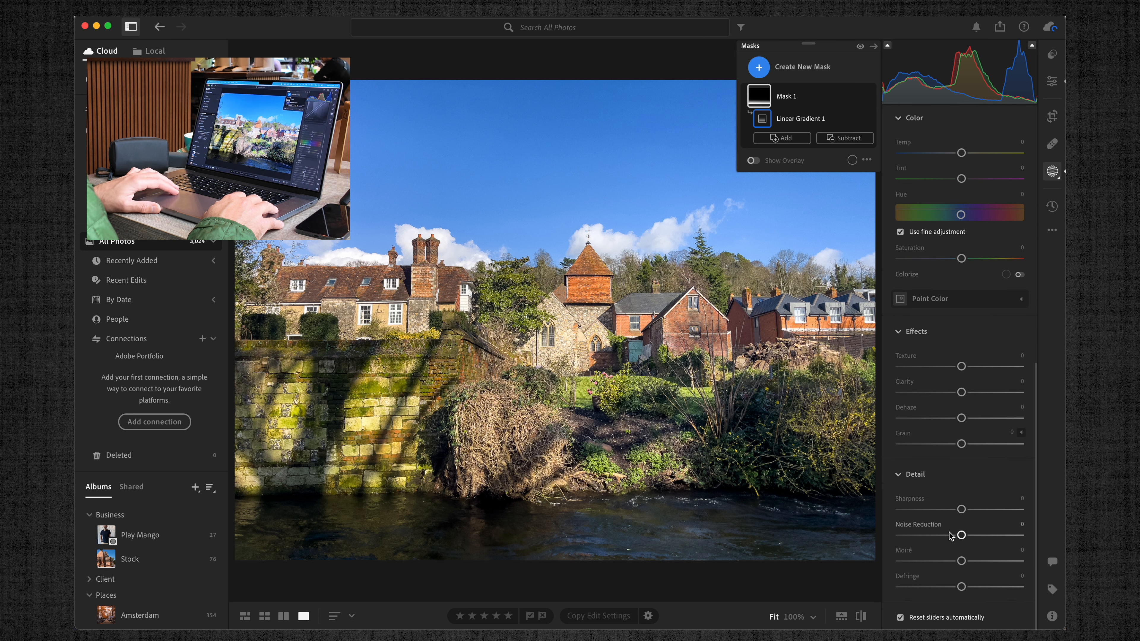
scroll(950, 536, up, 20)
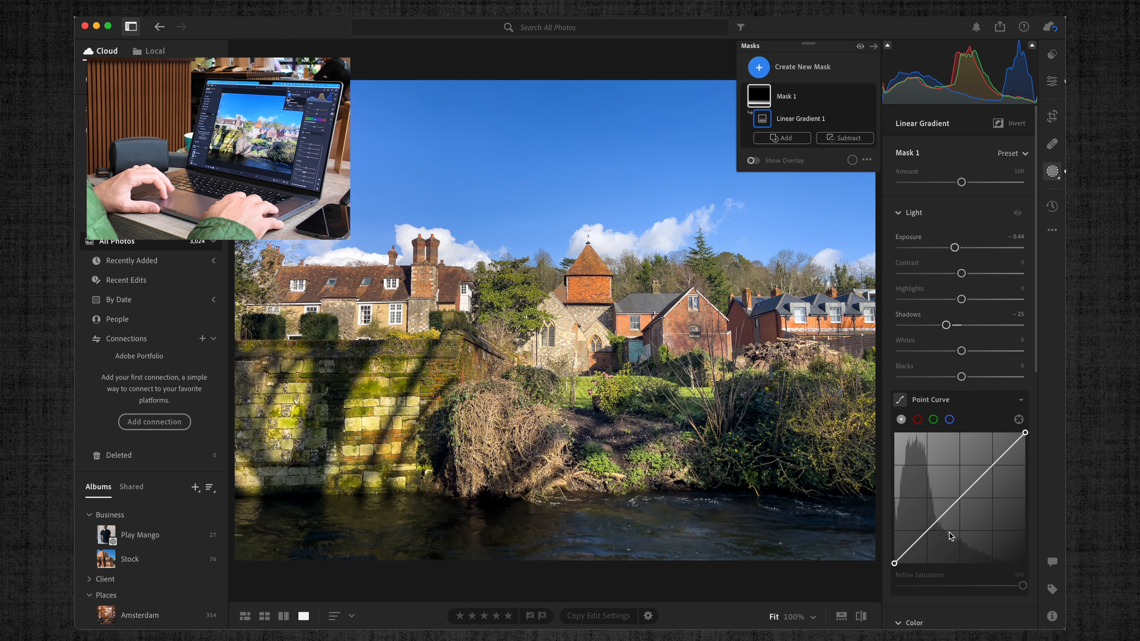
scroll(950, 536, down, 20)
Leave masking, add a Vignette of -10 to the river landscape, and compare the edit with the original
click(1052, 82)
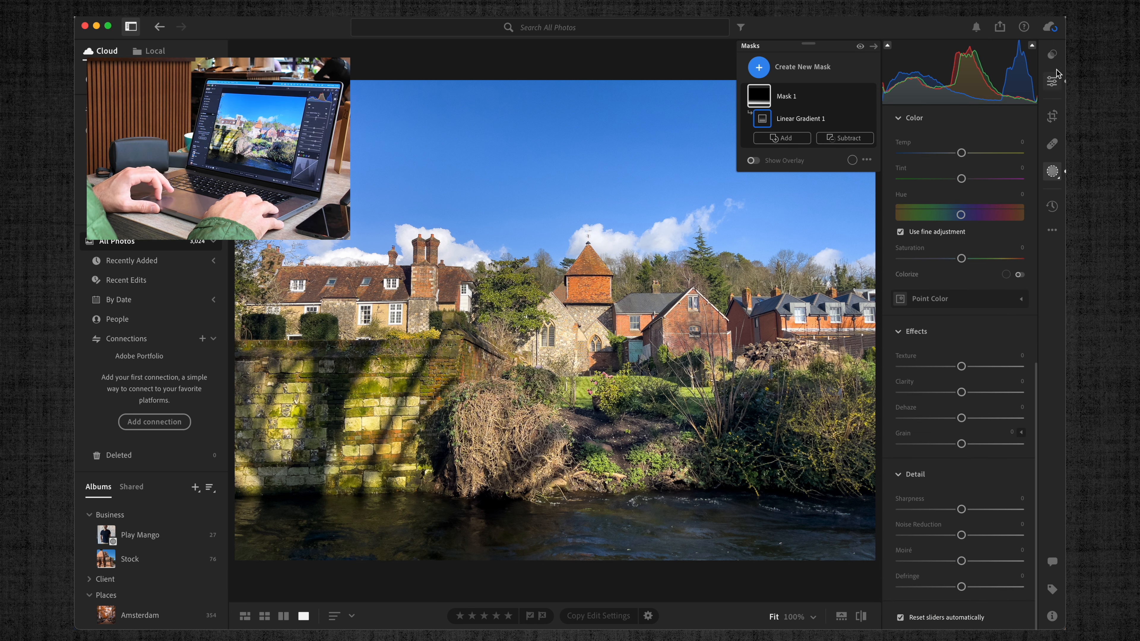
scroll(930, 325, down, 5)
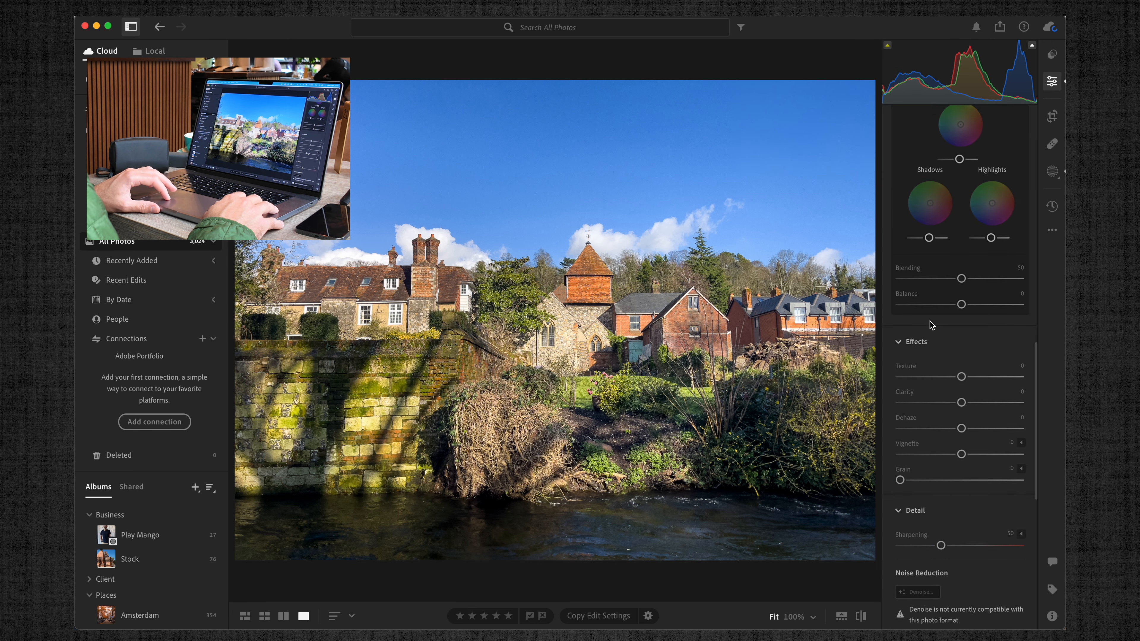
drag(961, 424, 954, 423)
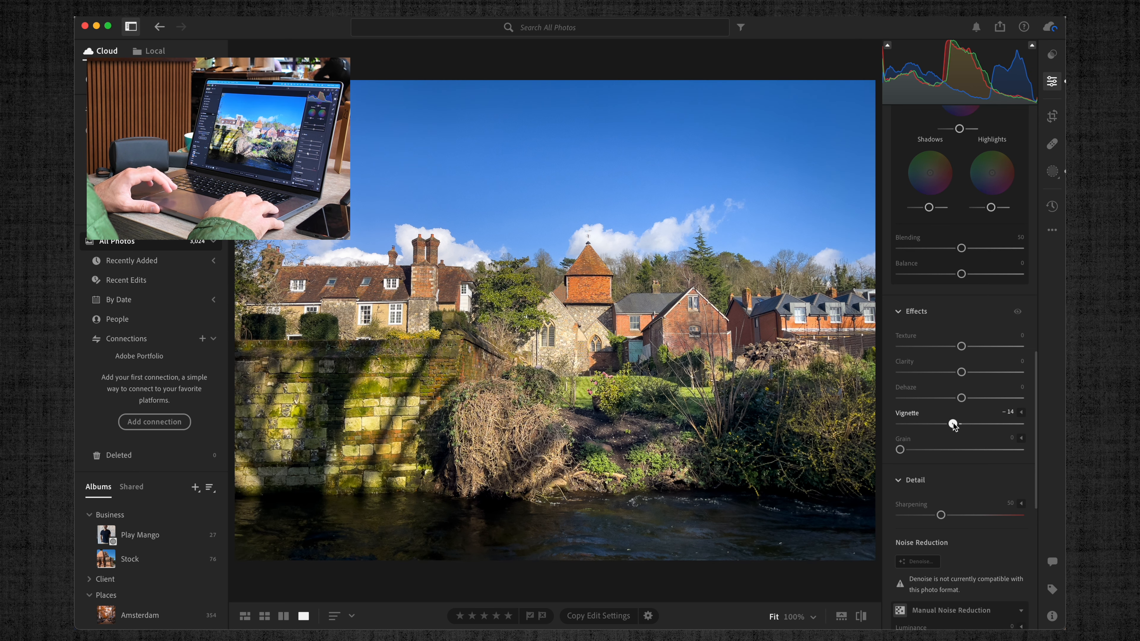
key(backslash)
key(backslash)
key(backslash)
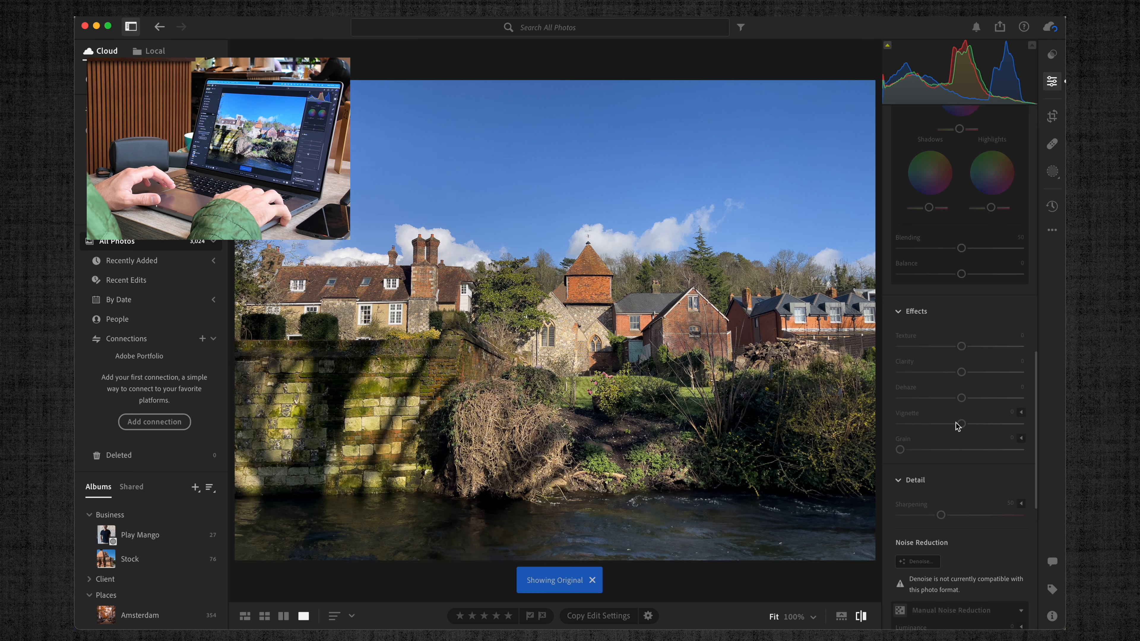
key(backslash)
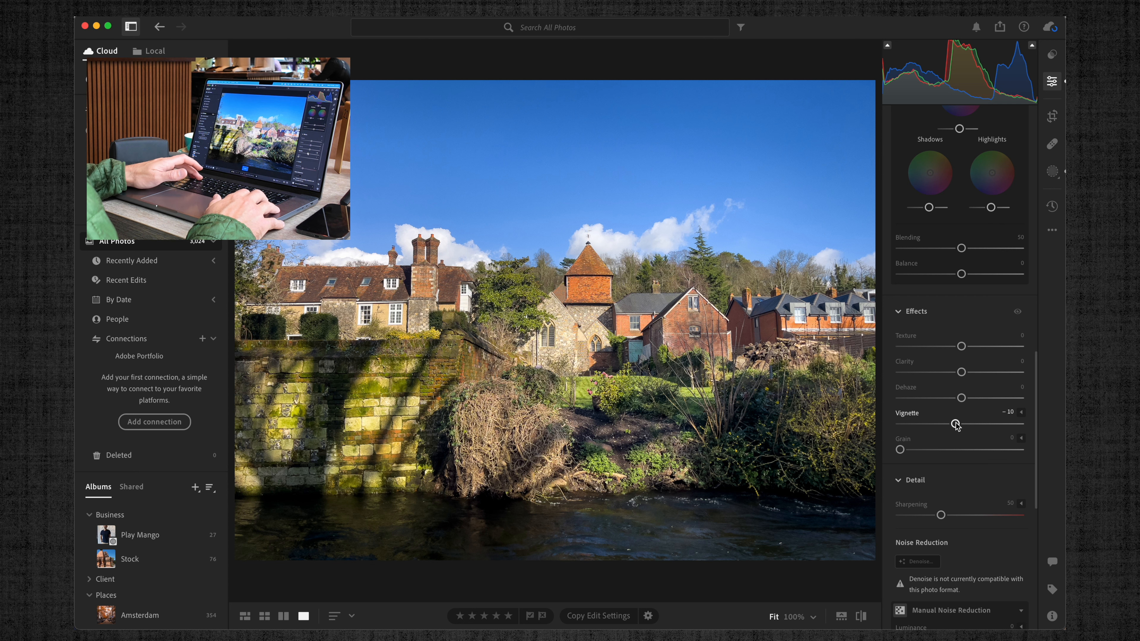
Go to the photo of the two people walking past the brick houses and check them up close
key(Right)
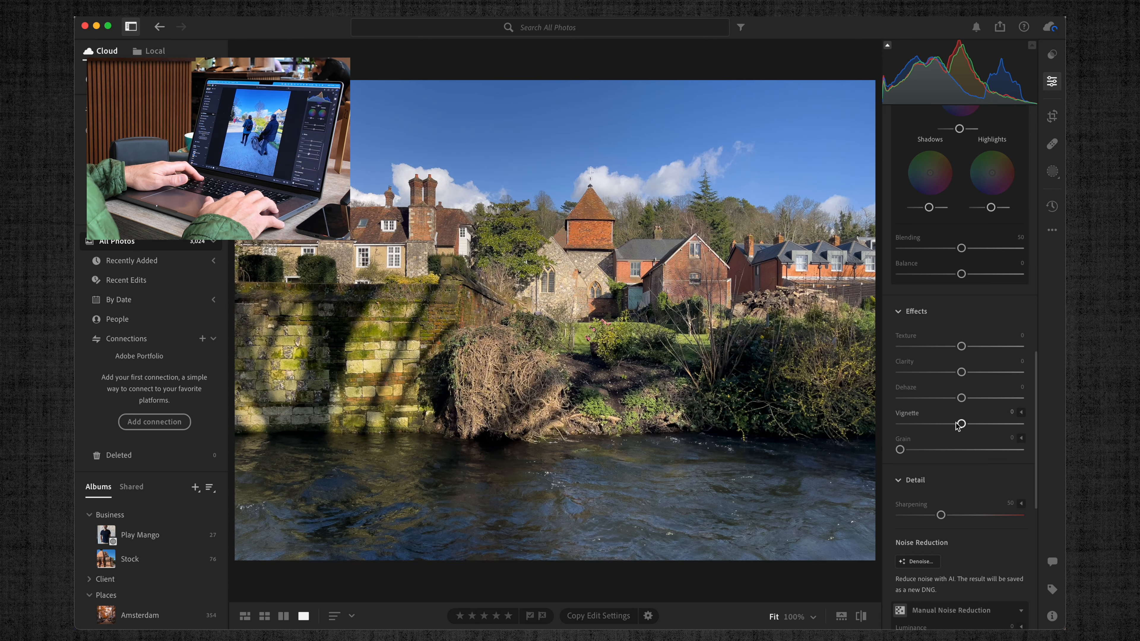
key(Right)
key(Right)
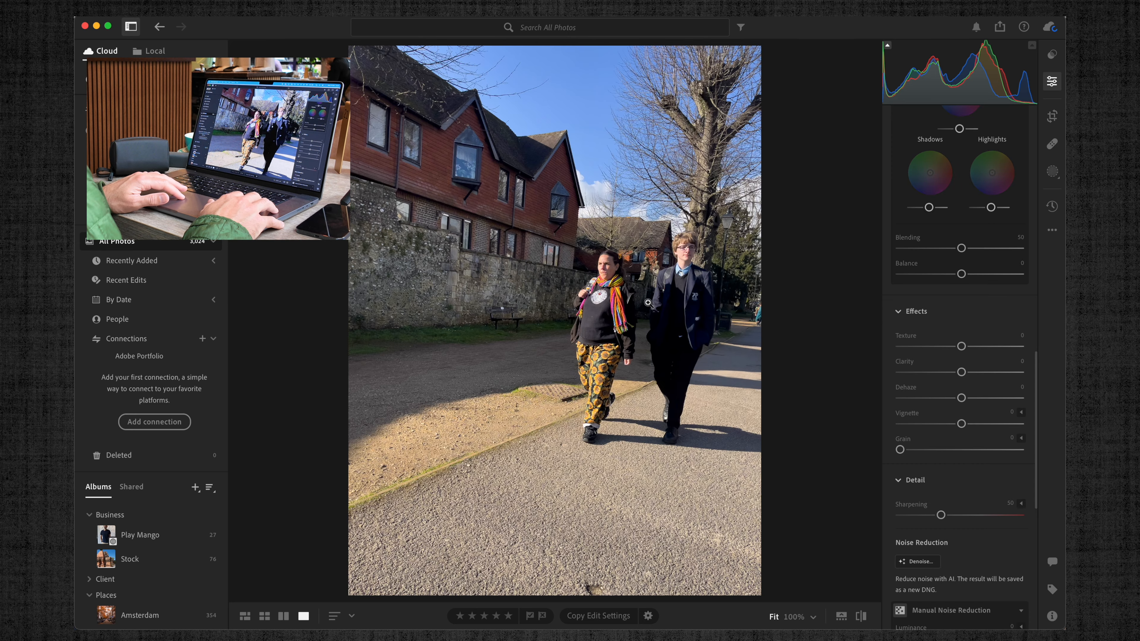
click(667, 297)
click(685, 287)
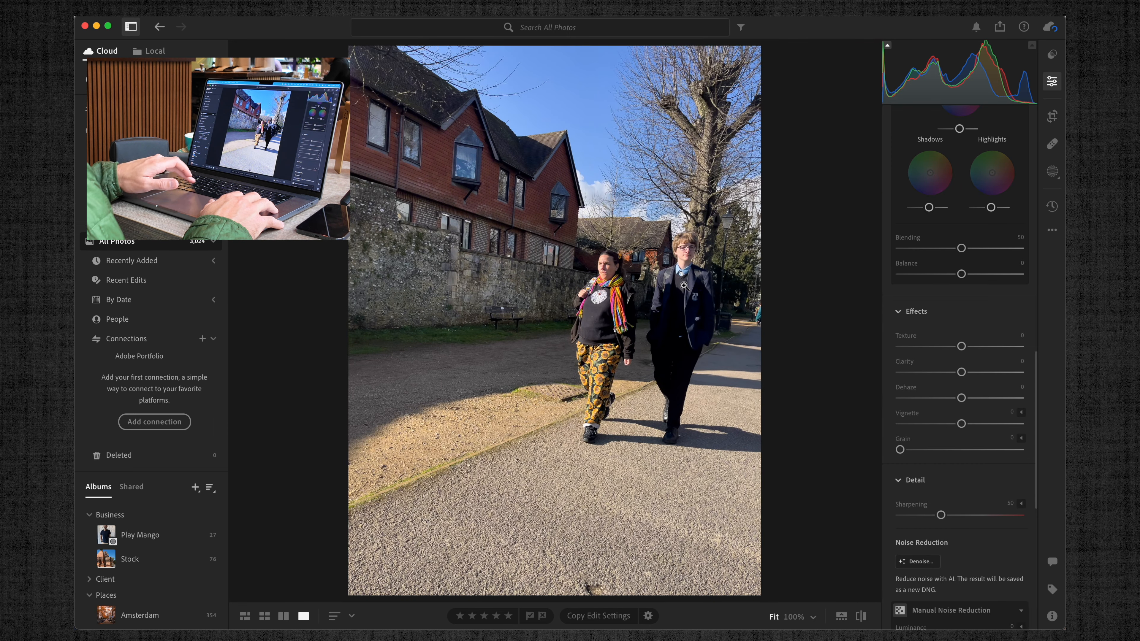
Straighten the walkers photo to about -4.61, tighten and reposition its crop around the two people, and apply it
key(c)
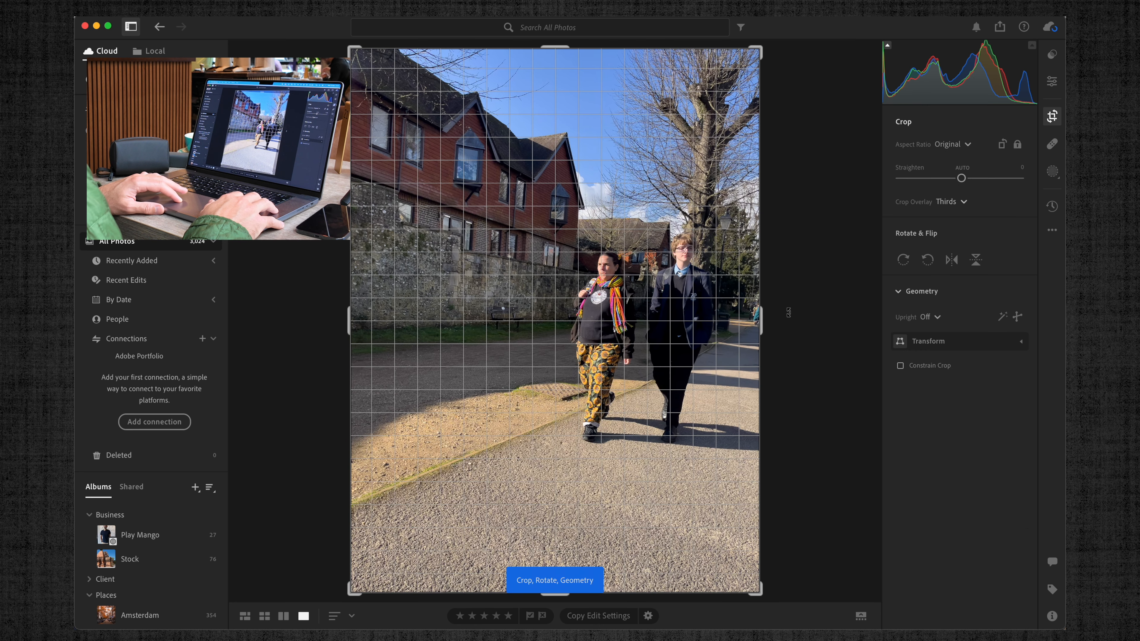
drag(788, 312, 789, 303)
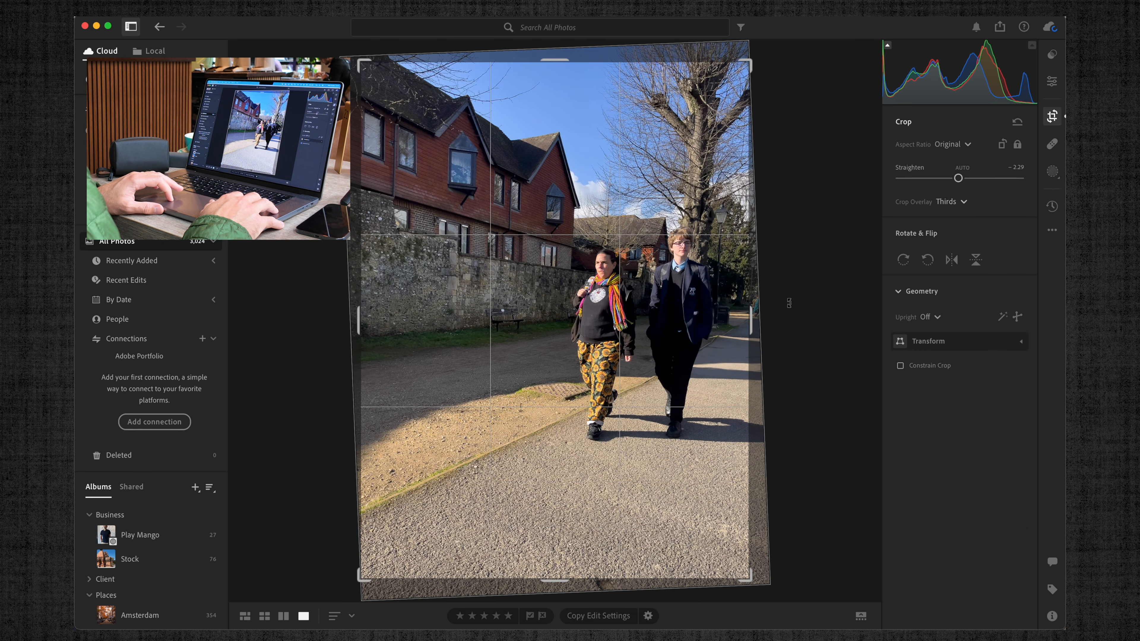
drag(768, 310, 772, 294)
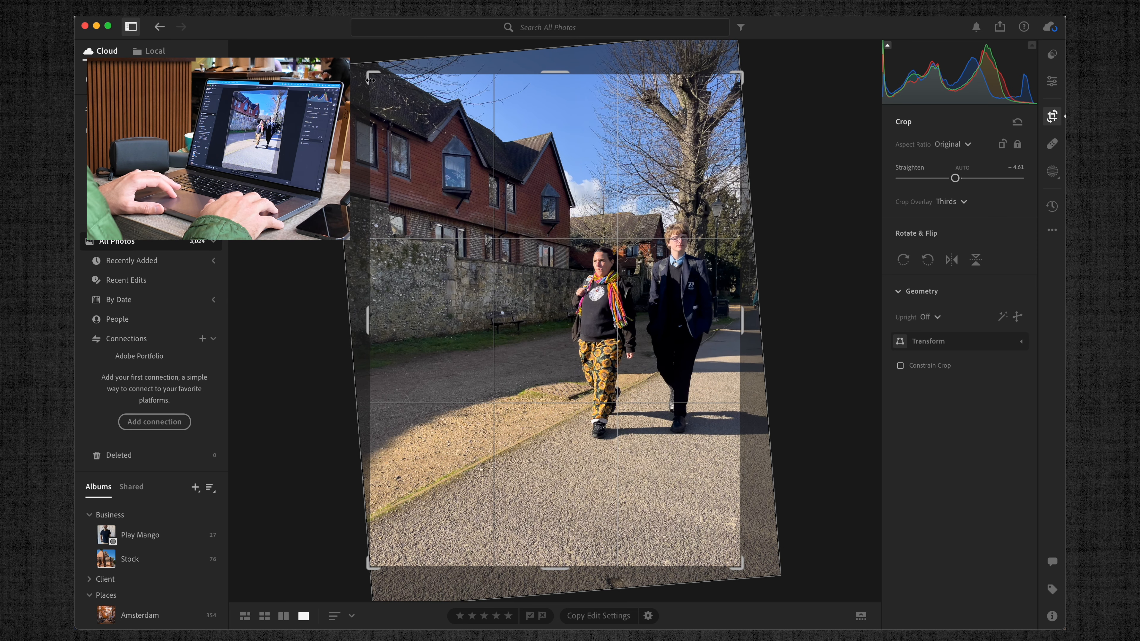
drag(372, 73, 383, 90)
drag(488, 216, 486, 228)
key(Return)
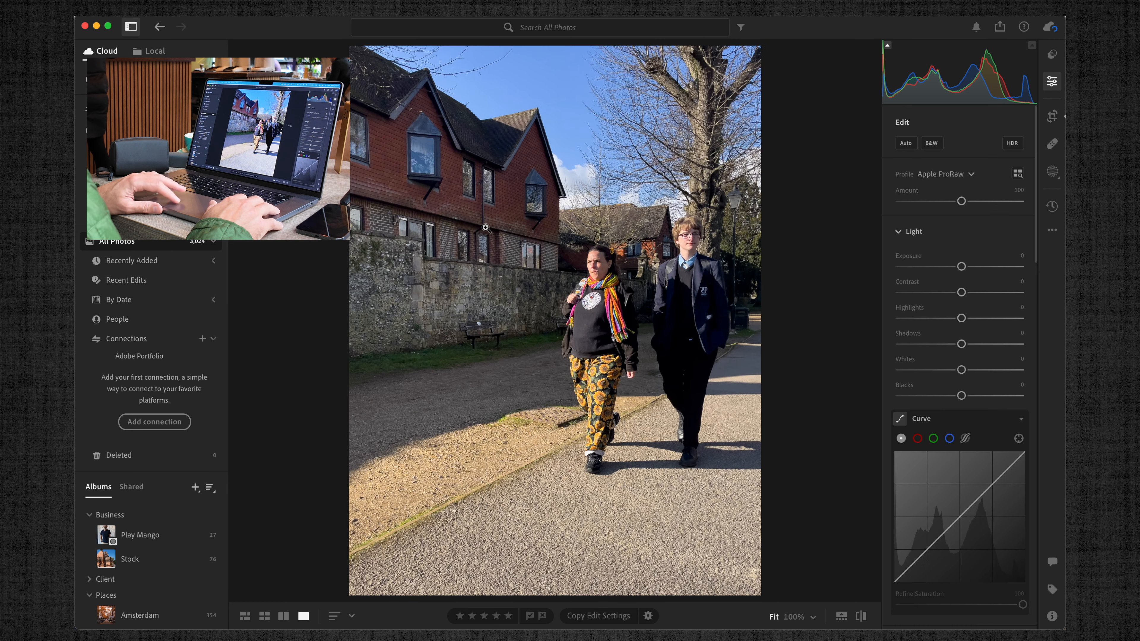
Set Shadows to +49, Contrast to +16 and Whites to +20 on the walkers photo, and inspect the people zoomed in
drag(962, 345, 993, 347)
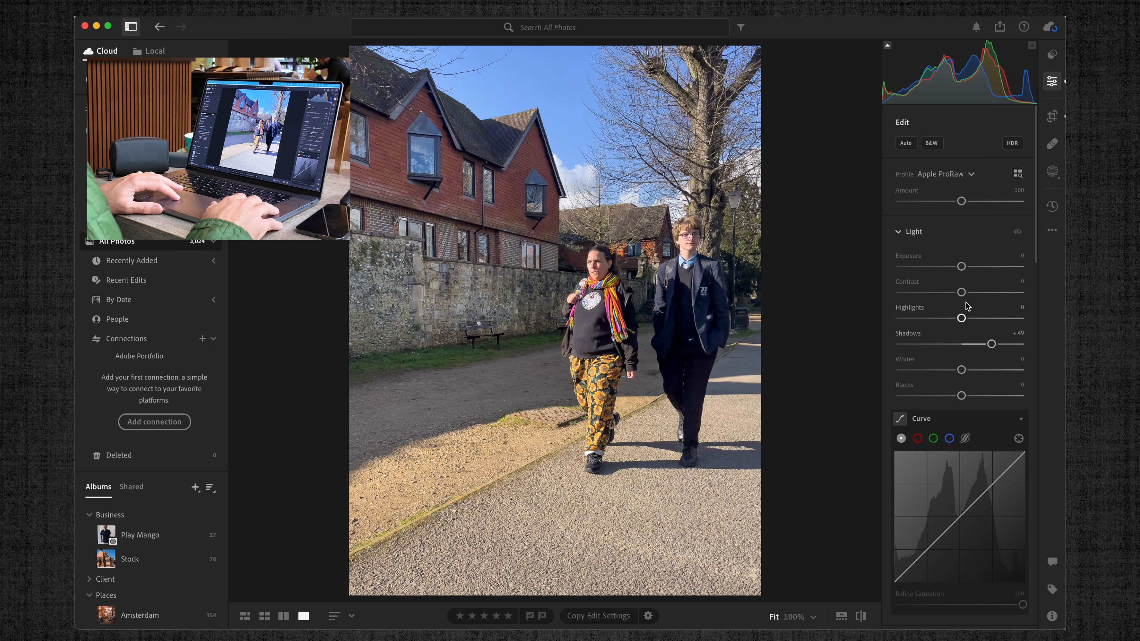
drag(961, 293, 971, 293)
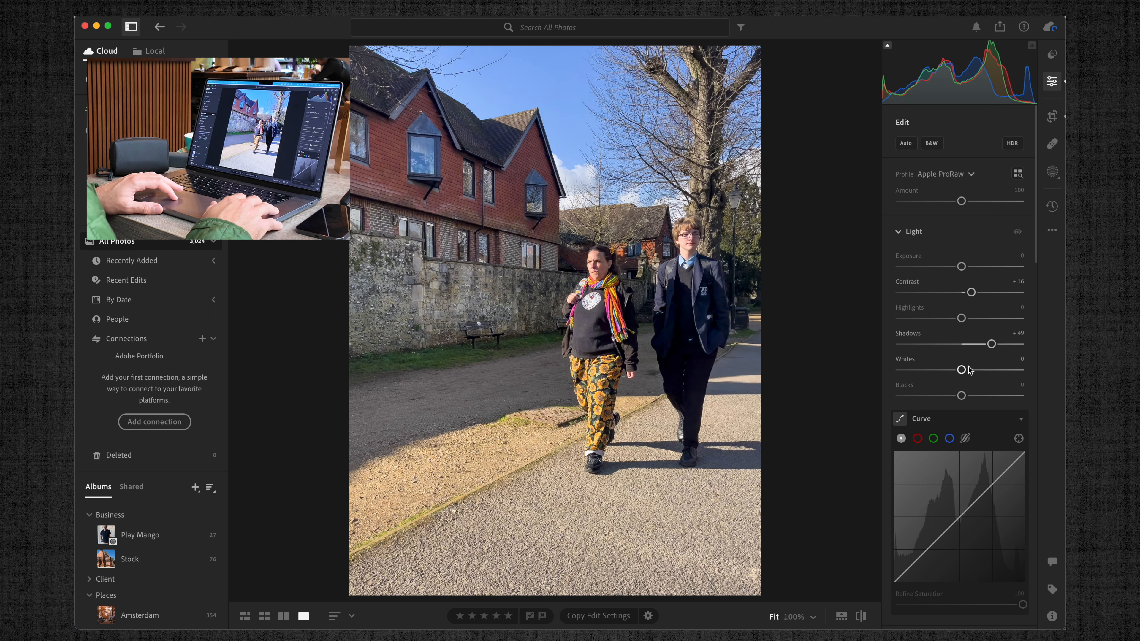
drag(962, 370, 974, 370)
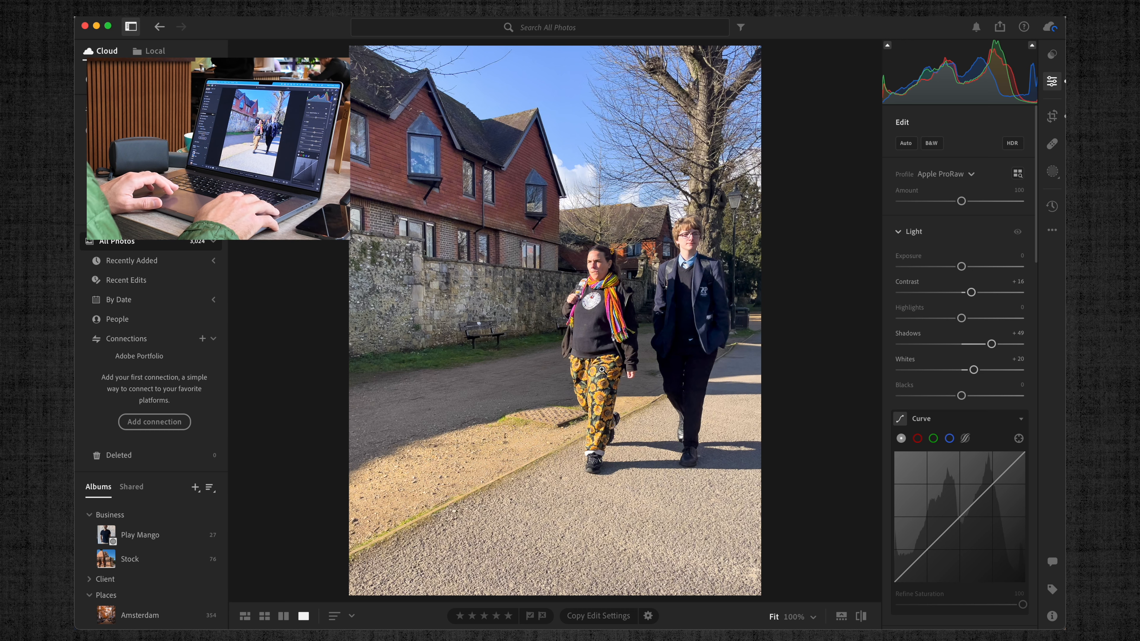
click(612, 283)
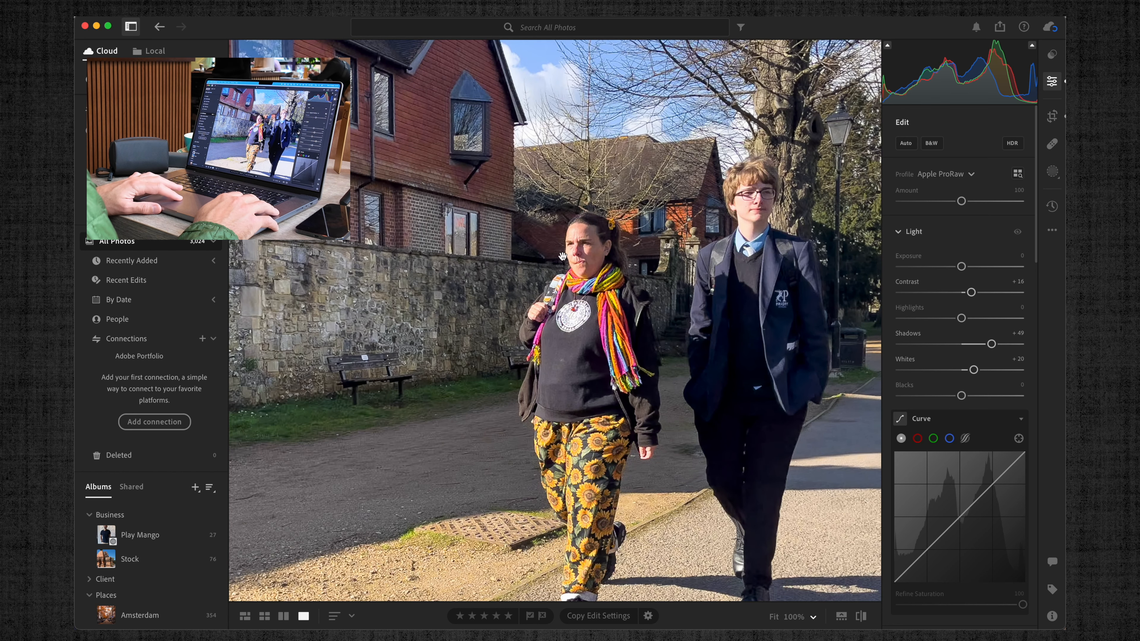
click(709, 320)
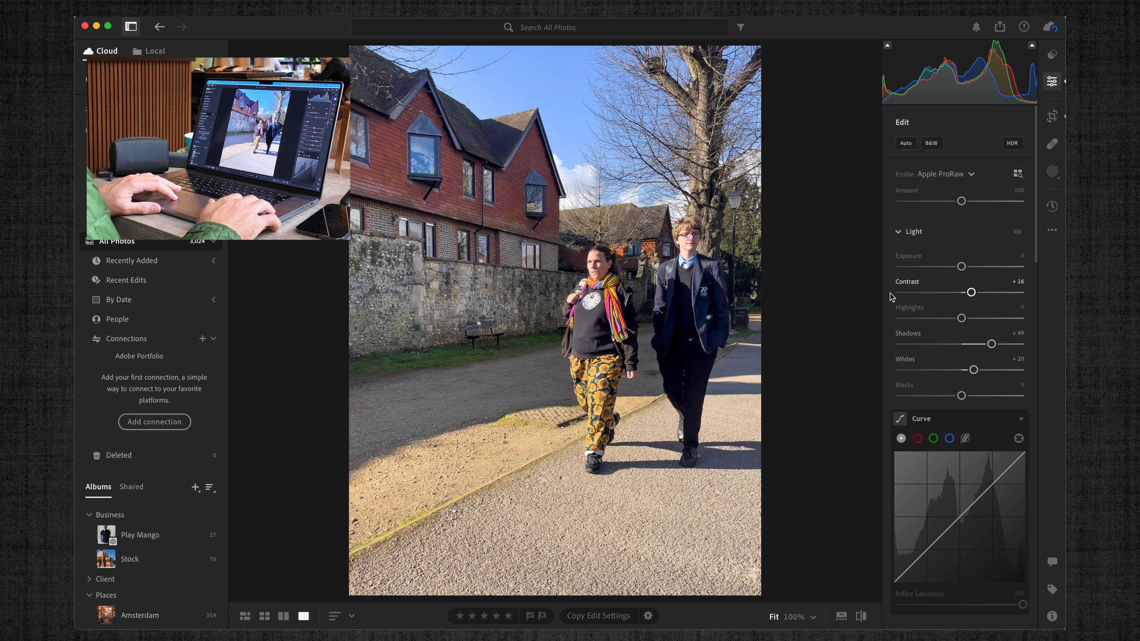
Create a Subject mask of the two walkers, try Exposure at -1.00 on it, and reset that slider
click(1053, 175)
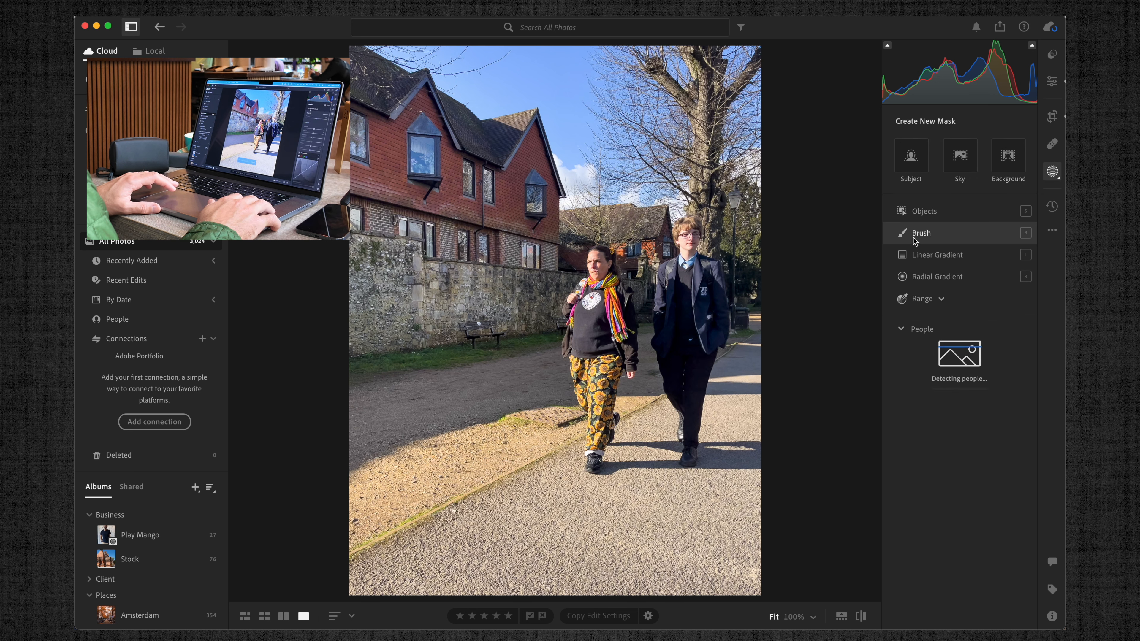
click(913, 155)
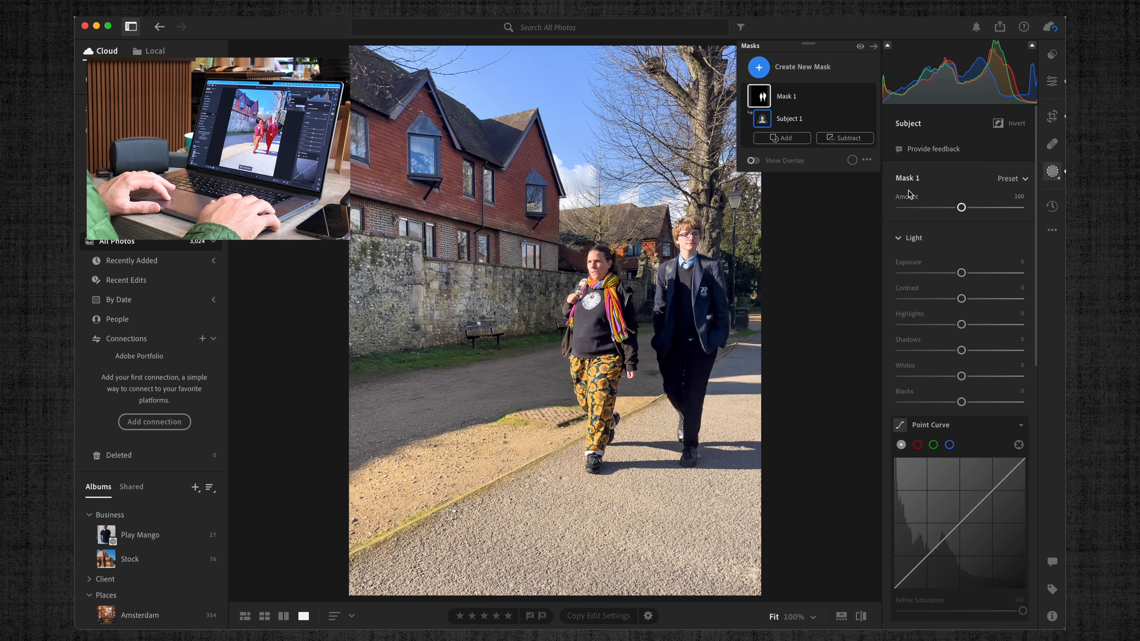
drag(961, 273, 946, 275)
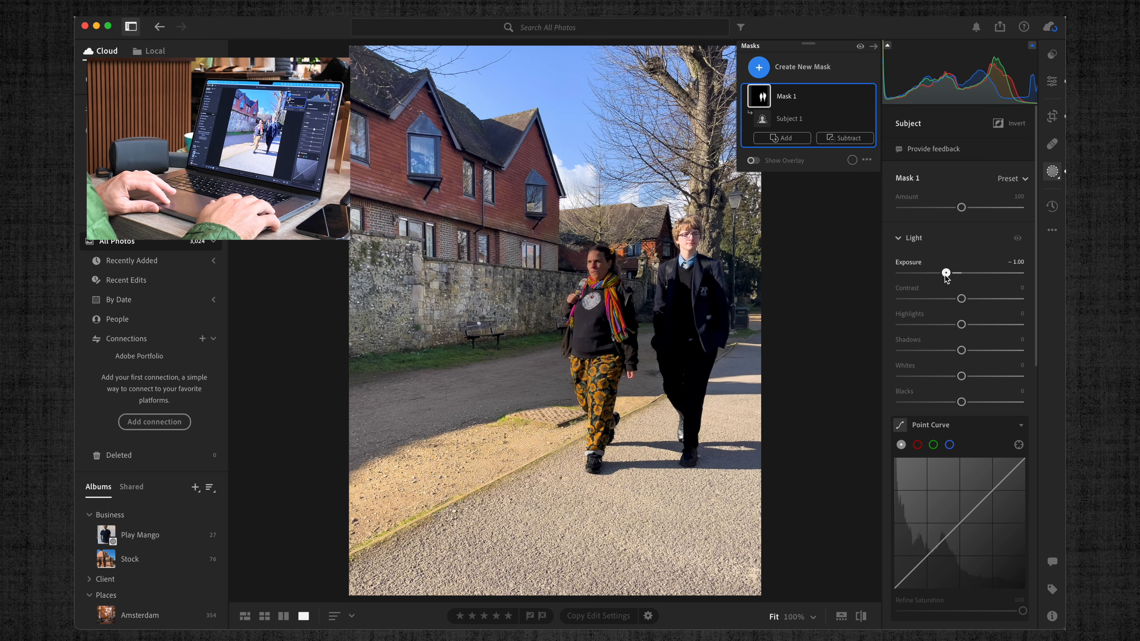
double_click(946, 272)
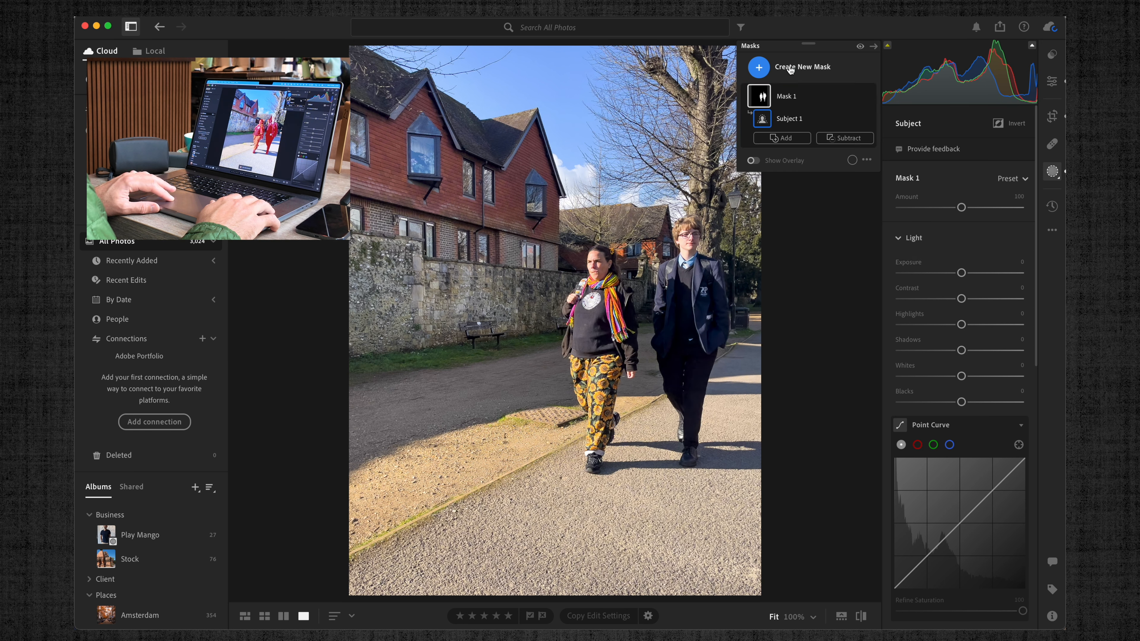
Duplicate and invert the subject mask to cover the background, try a lower Exposure on it, and reset that slider
click(856, 95)
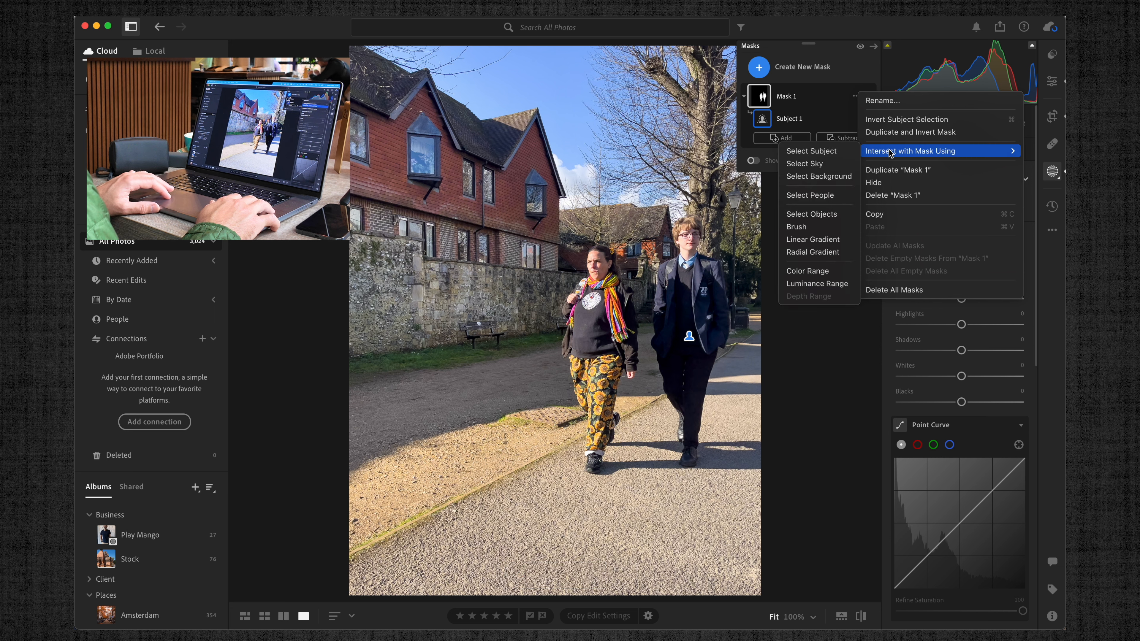
click(887, 131)
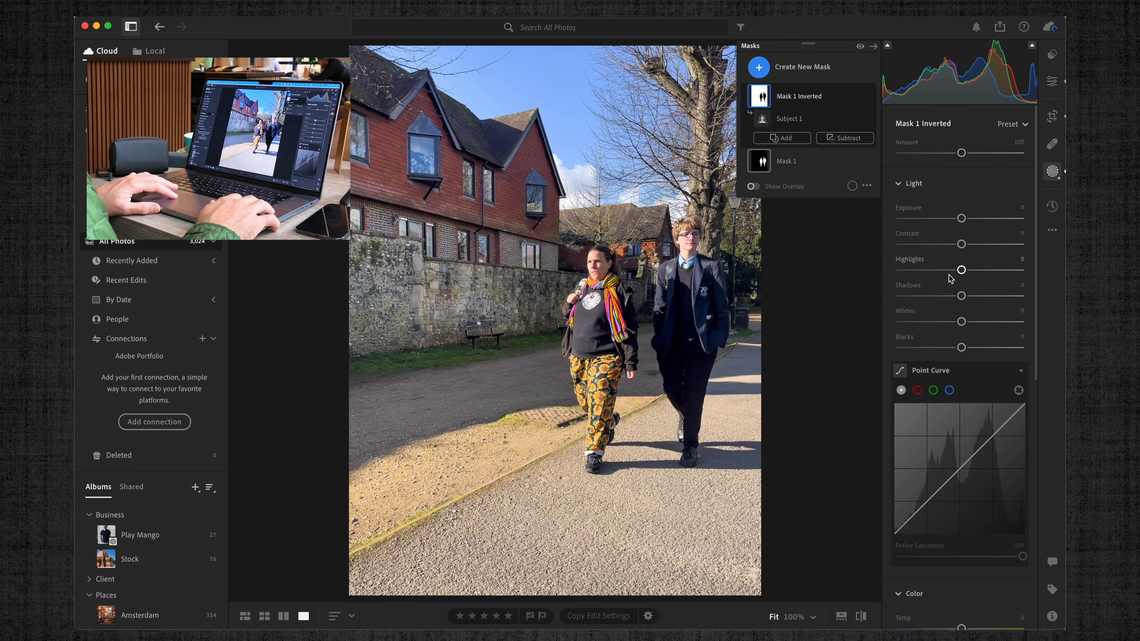
drag(960, 219, 954, 218)
double_click(954, 218)
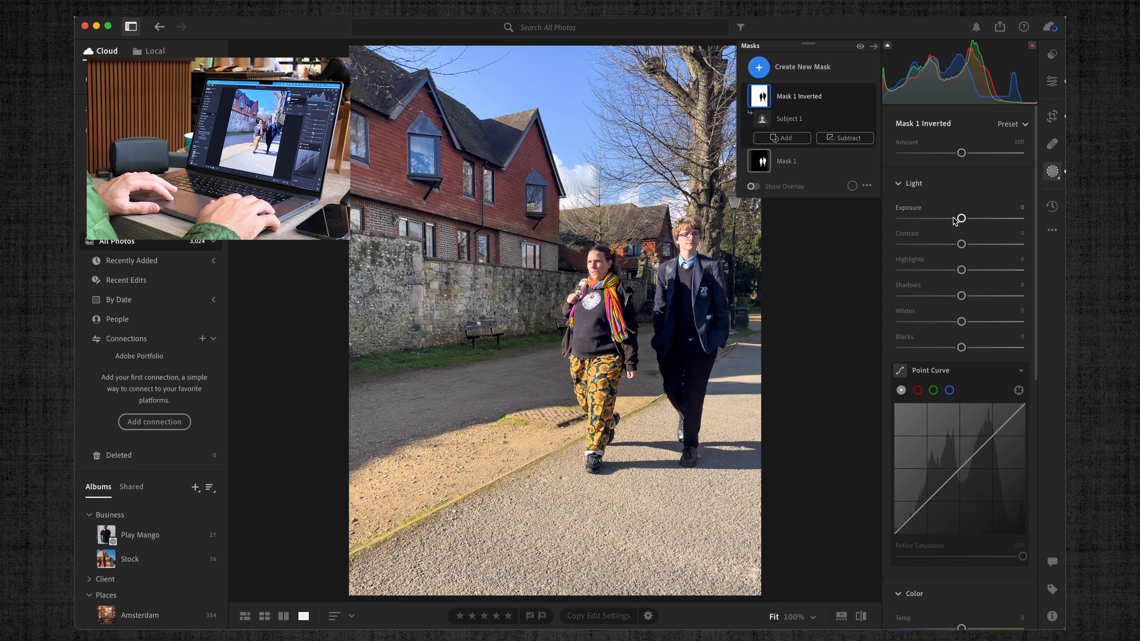
Tone down the inverted background mask with Shadows at -32, Highlights at -17, Sharpness at -49 and Saturation at -22
drag(961, 295, 942, 296)
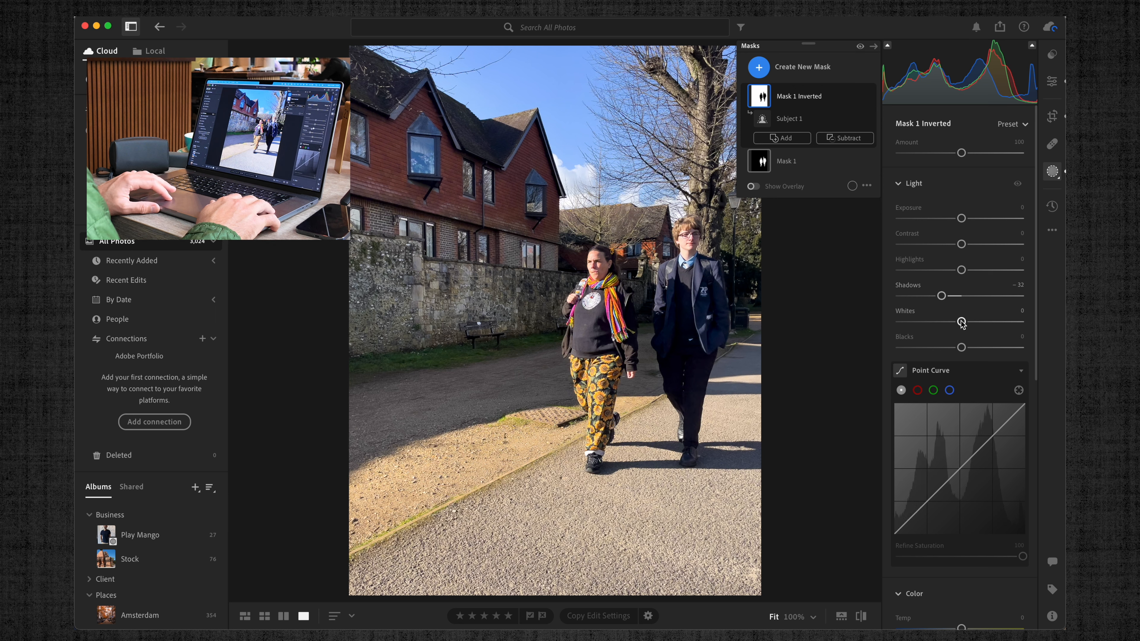
mouse_move(960, 269)
mouse_down()
mouse_move(934, 265)
mouse_move(951, 268)
mouse_up()
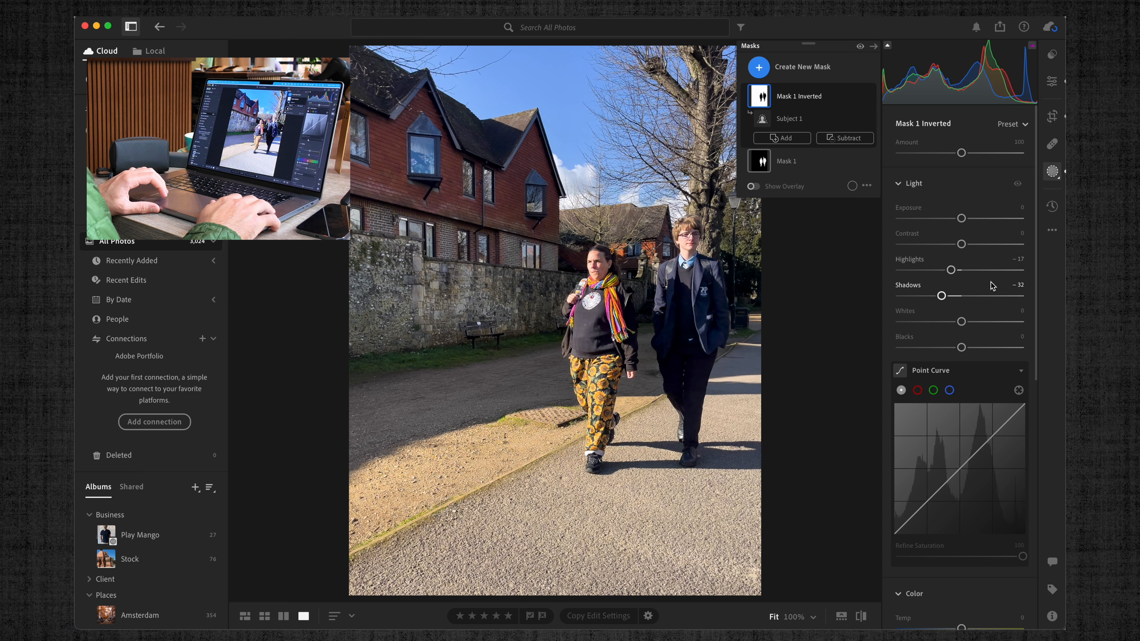
scroll(939, 343, down, 10)
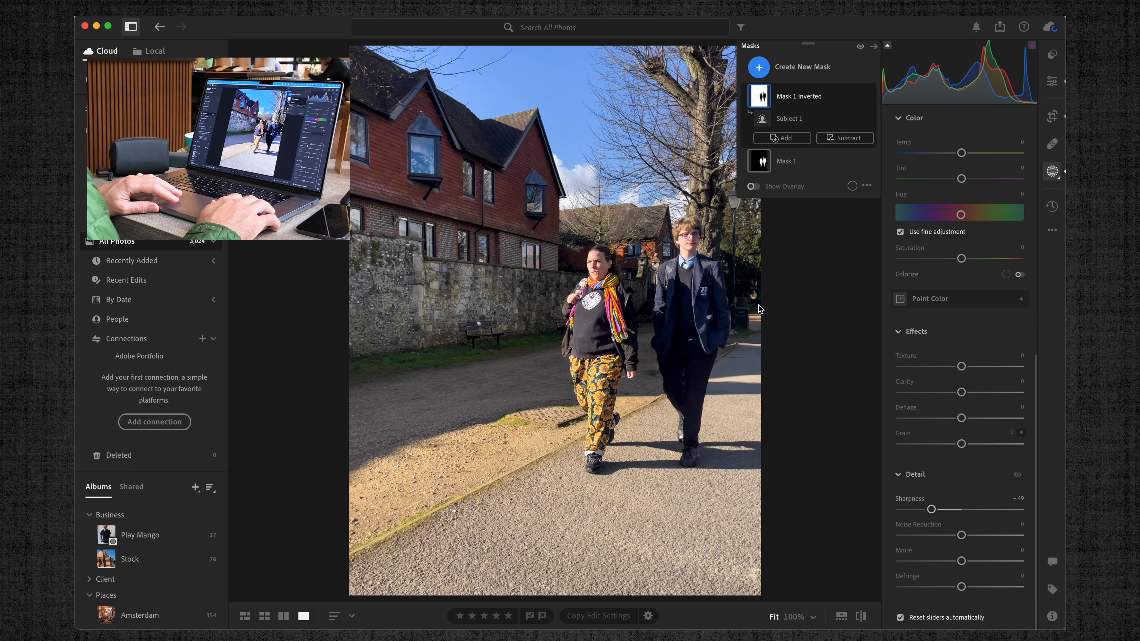
scroll(941, 377, up, 3)
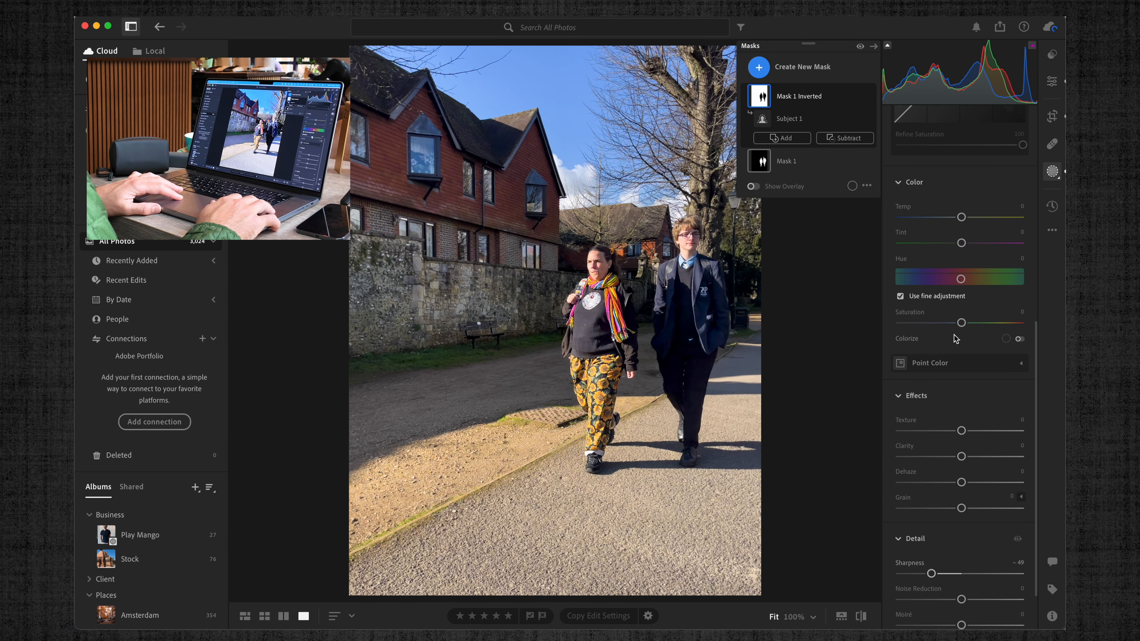
drag(961, 324, 949, 325)
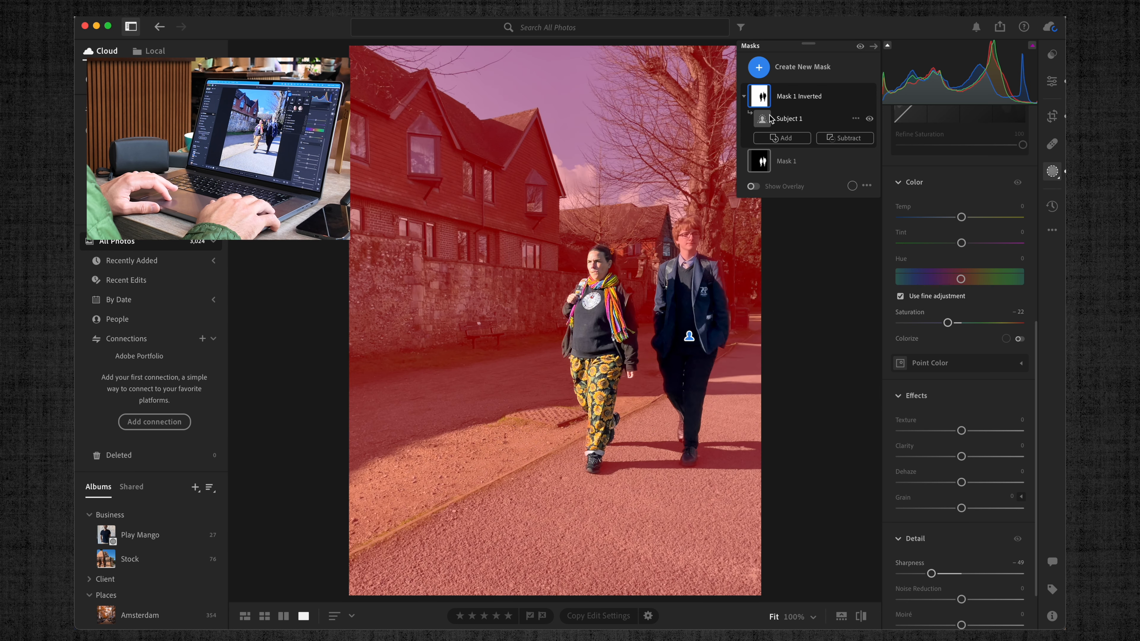
Add a linear gradient mask over the houses and sky, set its Exposure to -0.24, and tilt it upward along the roofline
click(758, 67)
click(804, 233)
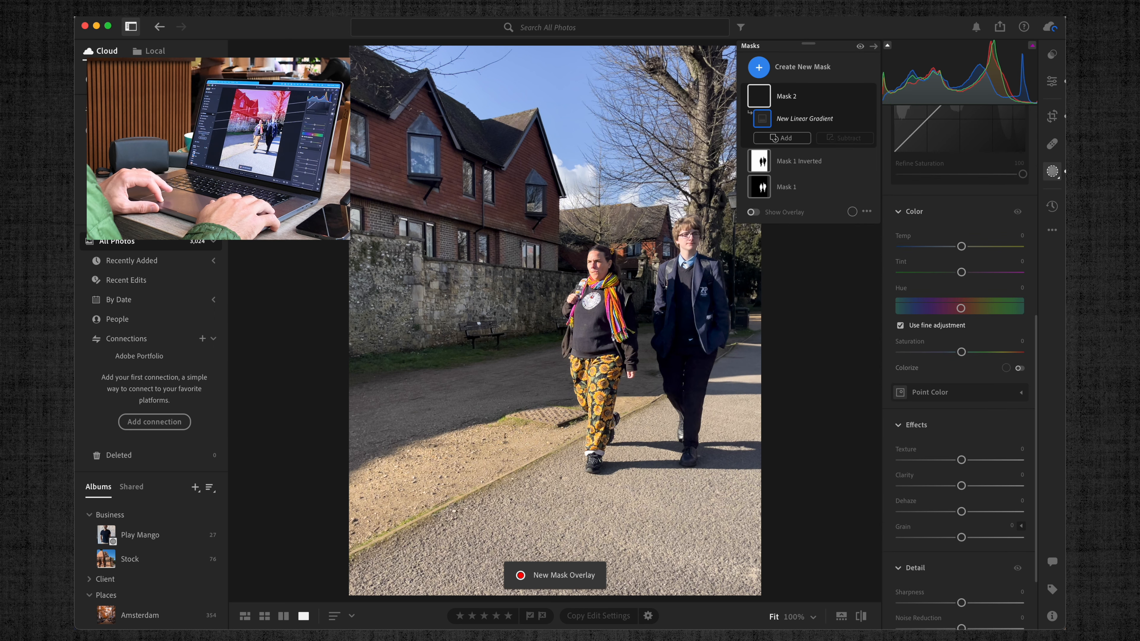
mouse_move(409, 198)
mouse_down()
mouse_move(430, 323)
mouse_move(420, 342)
mouse_up()
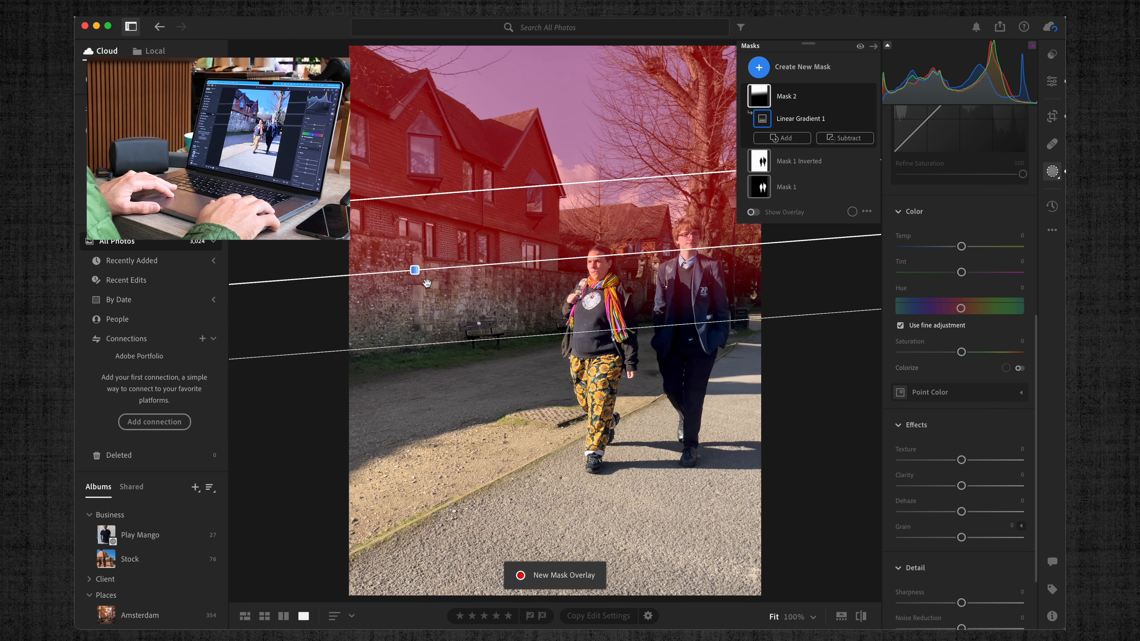
drag(417, 270, 415, 217)
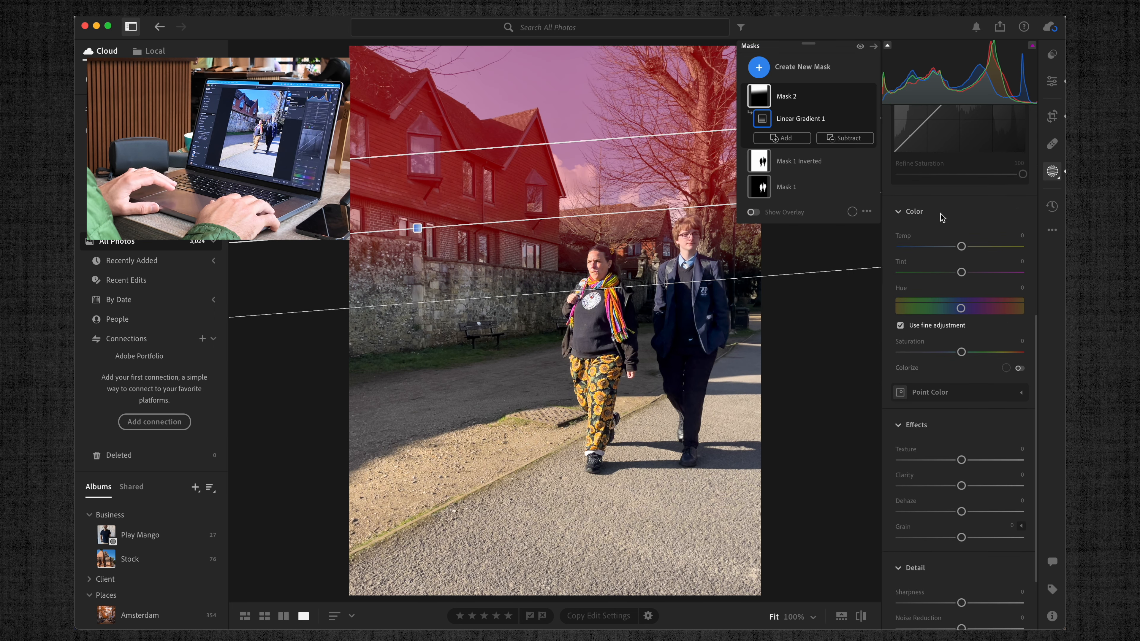
scroll(985, 449, up, 5)
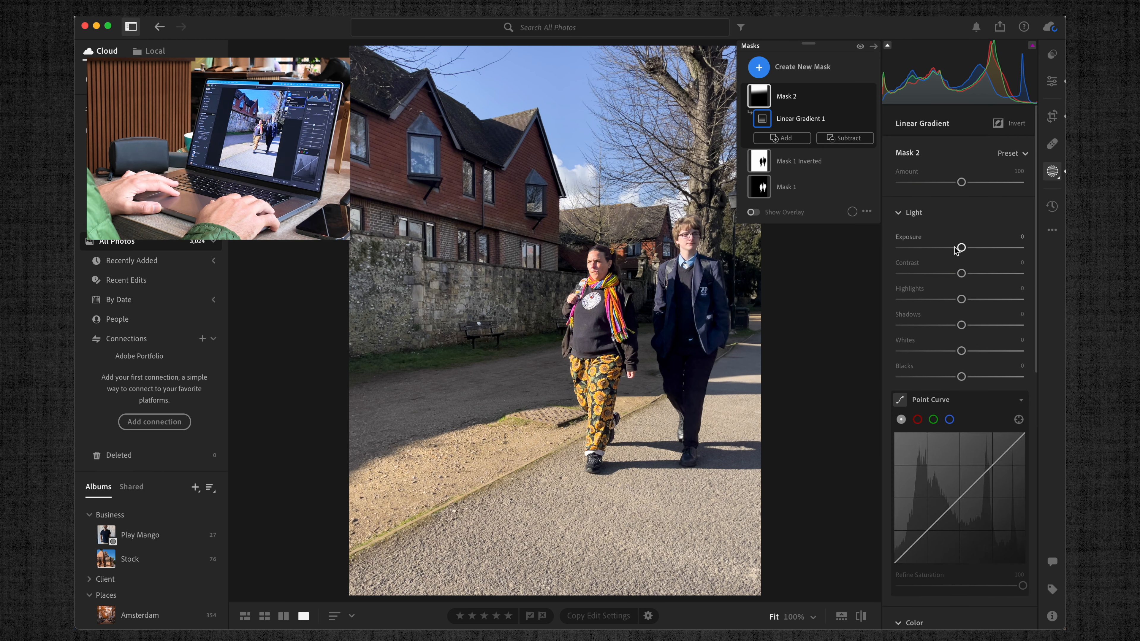
drag(961, 247, 958, 247)
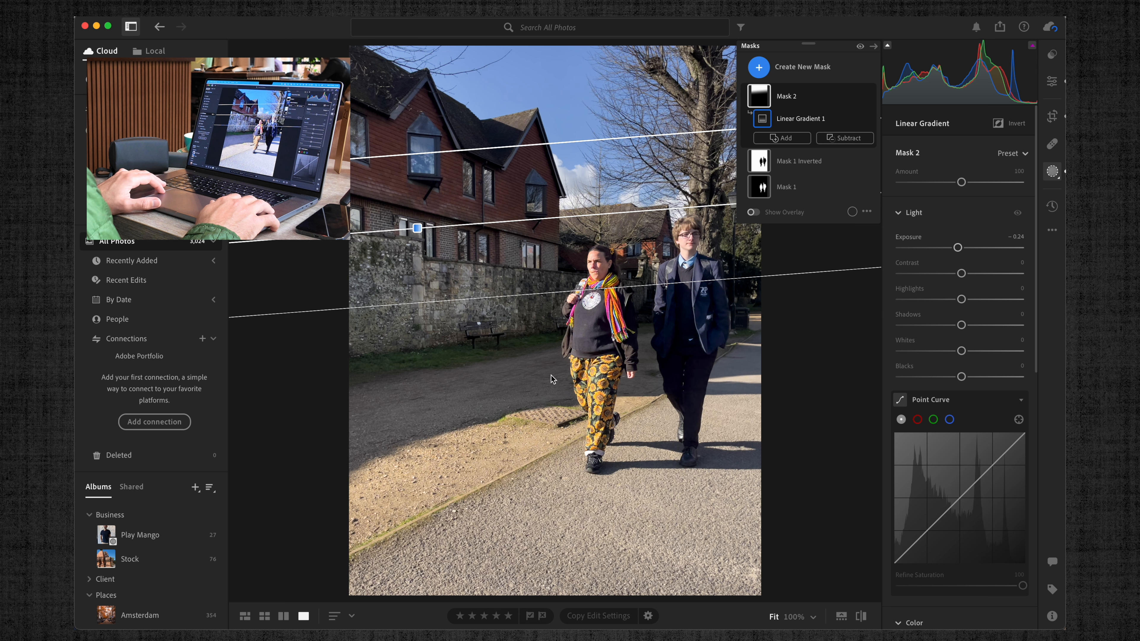
drag(365, 233, 368, 245)
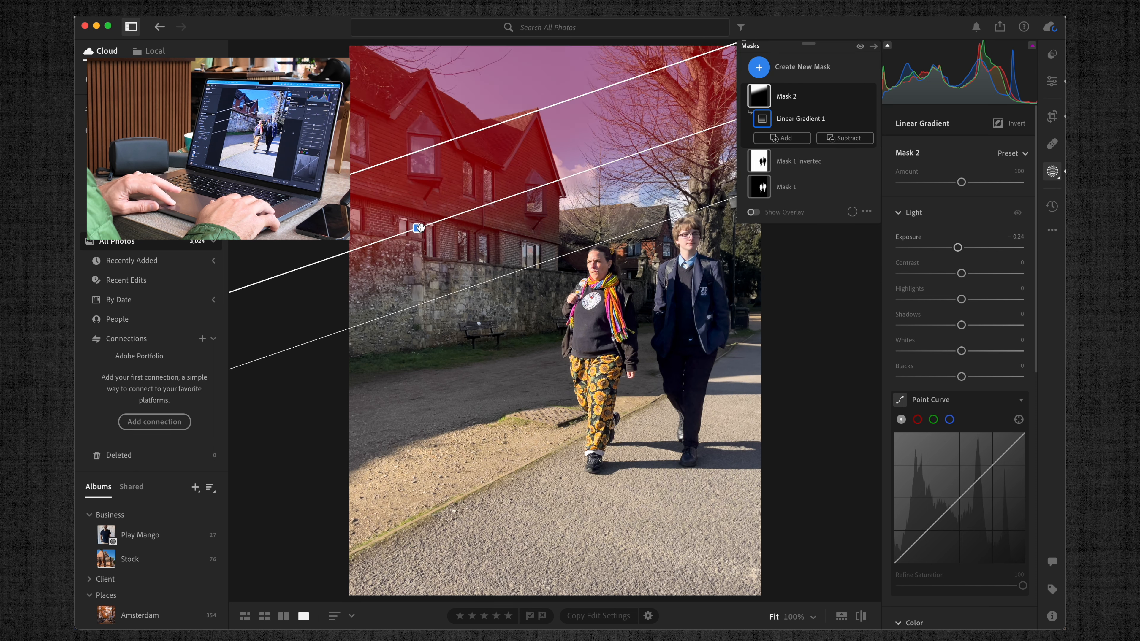
Try a lower Saturation on the linear gradient mask, and reset that slider
scroll(985, 385, down, 5)
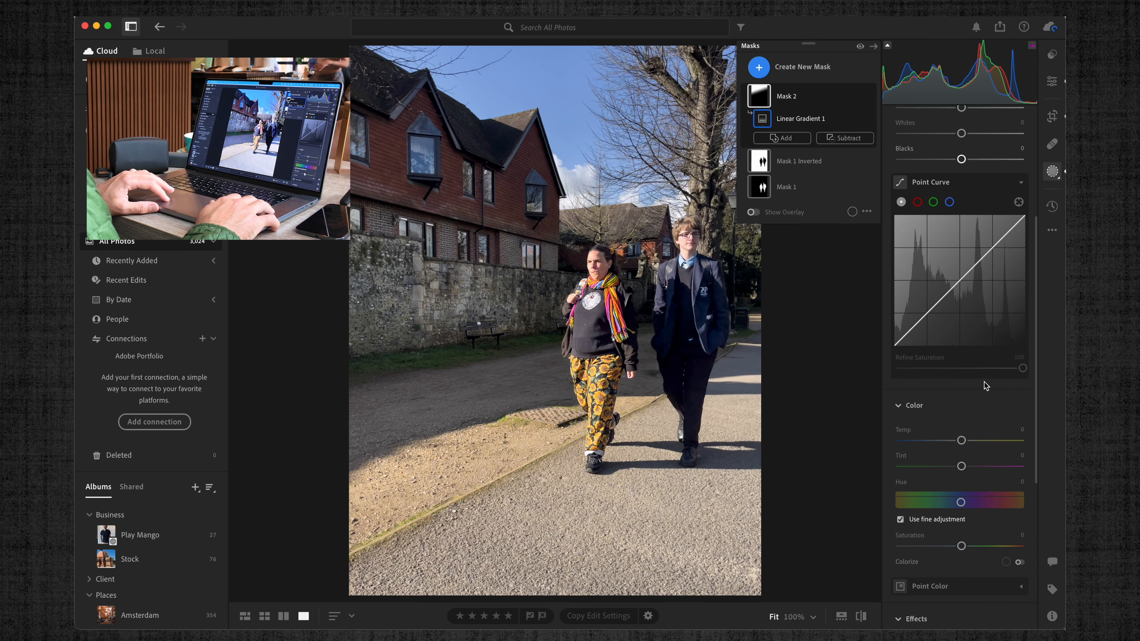
drag(961, 547, 946, 547)
double_click(946, 546)
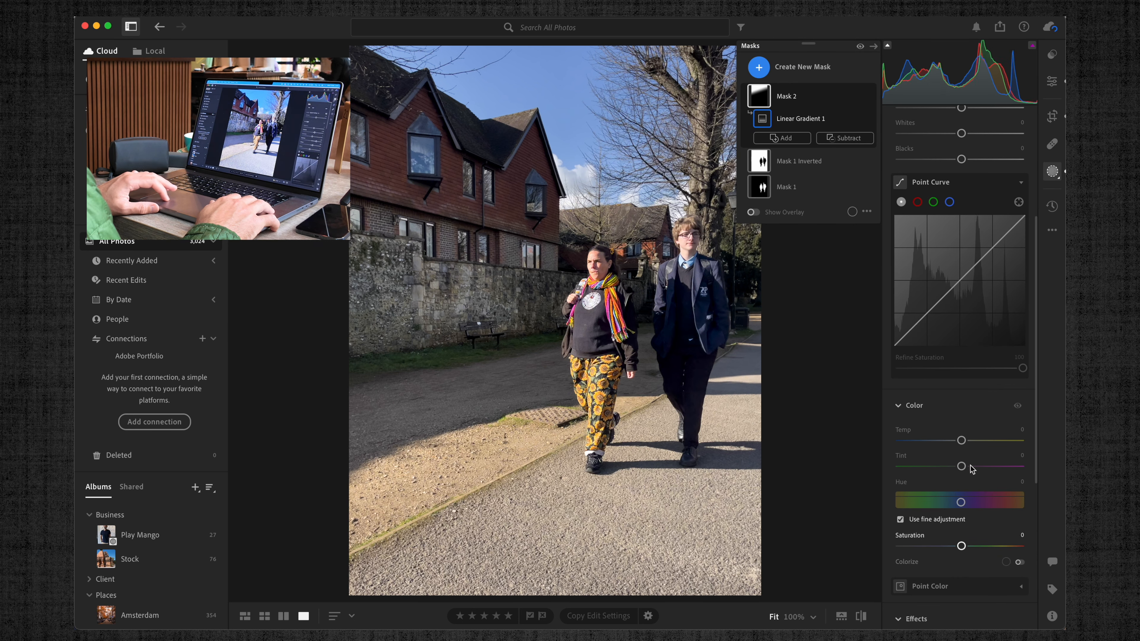
Set the overall Saturation of the walkers photo to +5
click(1052, 81)
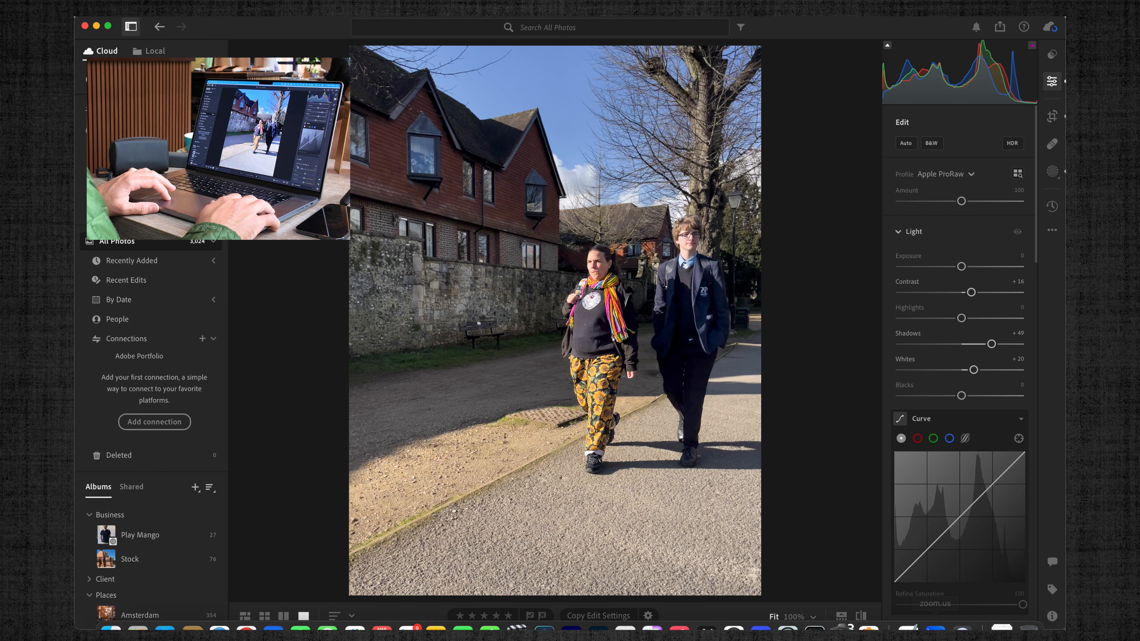
scroll(947, 476, down, 4)
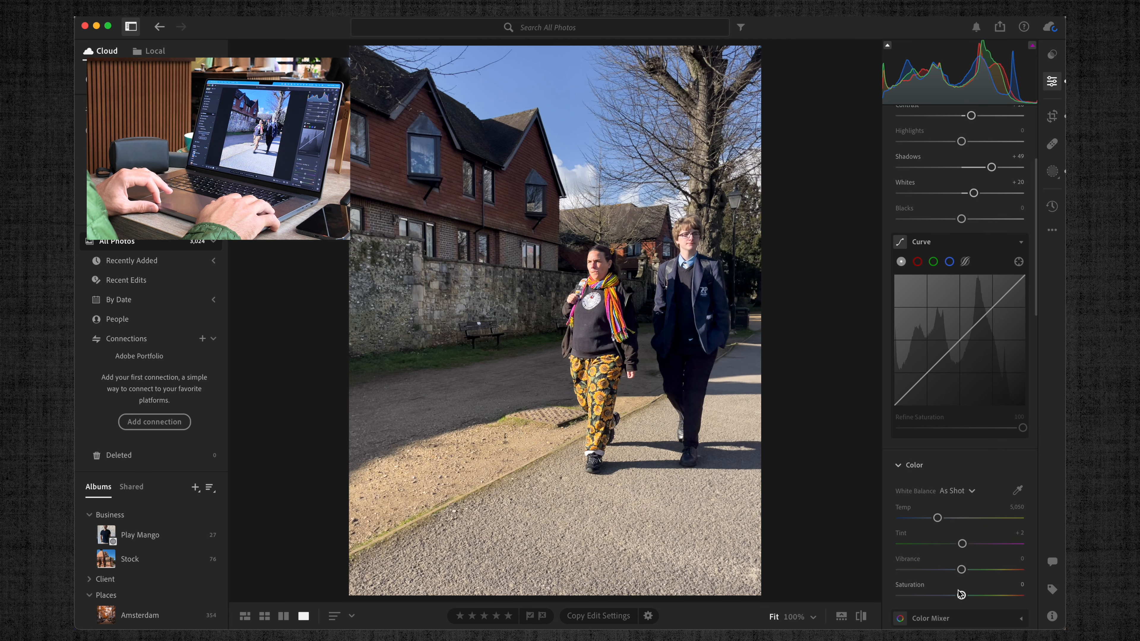
mouse_move(953, 595)
mouse_down()
mouse_move(902, 595)
mouse_move(964, 596)
mouse_up()
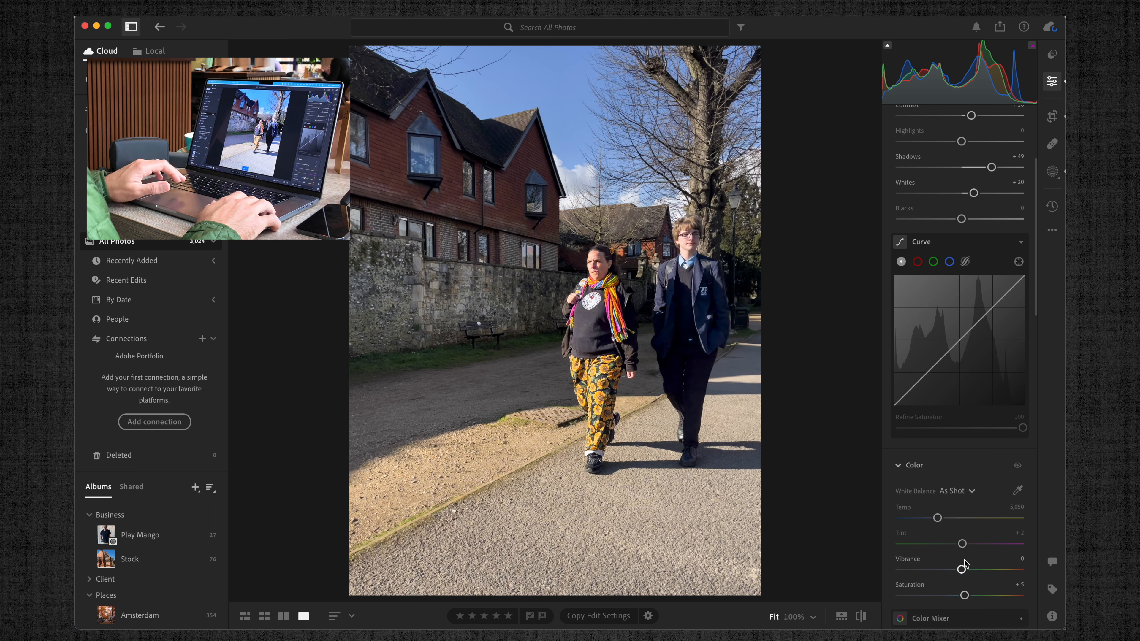
Look through the river, gate, garden and path photos, reopening the wide river shot from the photo grid along the way
key(Right)
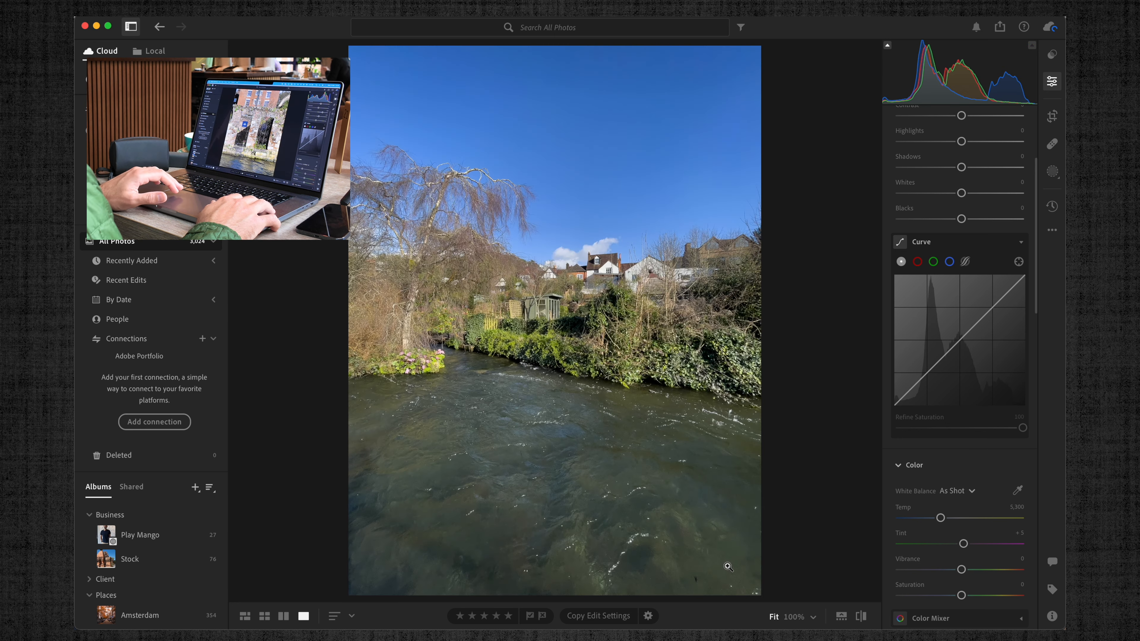
key(Right)
key(Right)
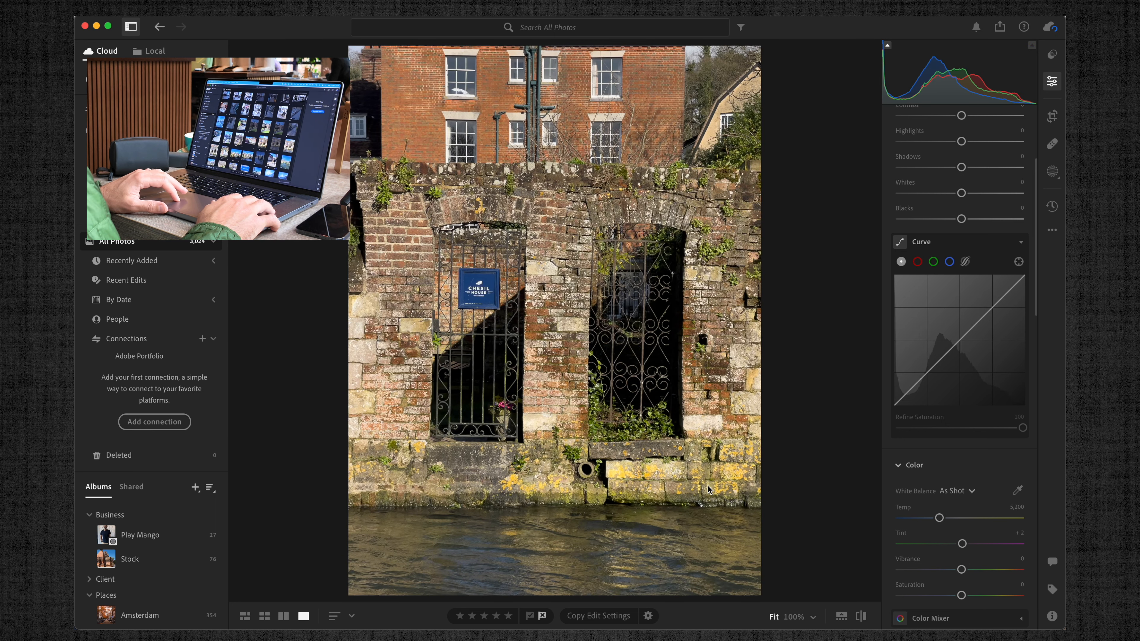
key(g)
double_click(820, 514)
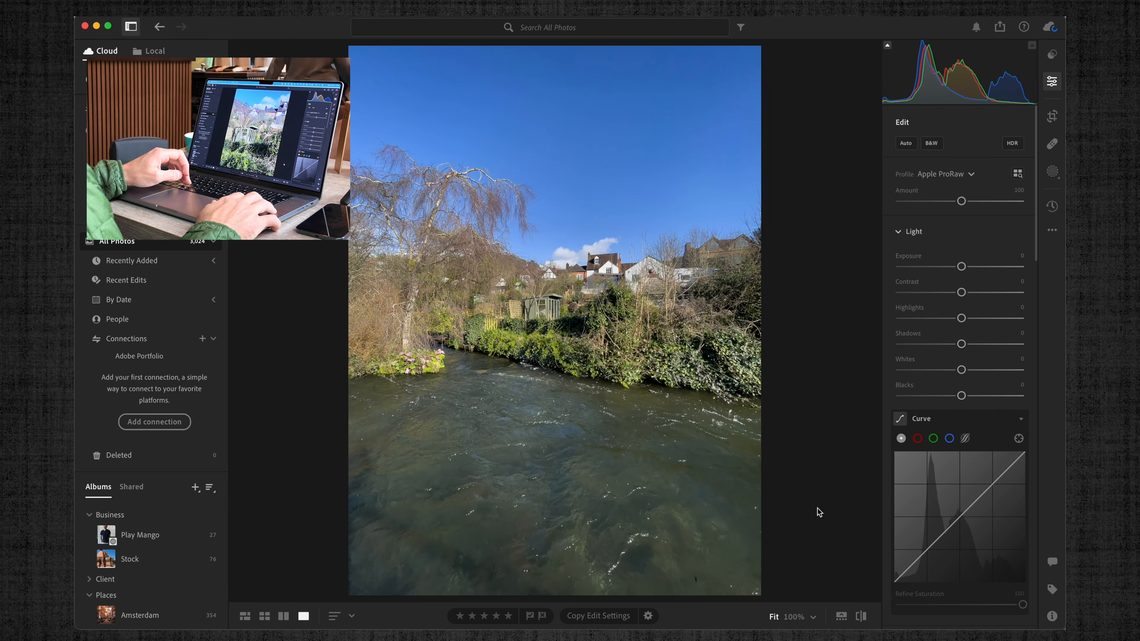
key(Right)
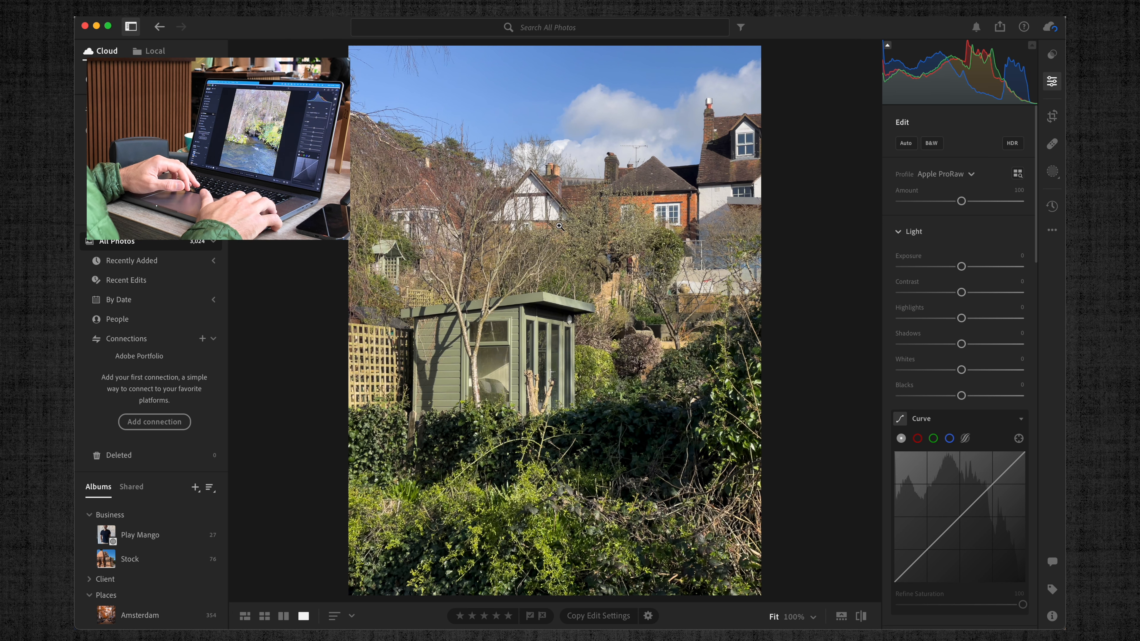
key(Left)
key(Right)
key(Left)
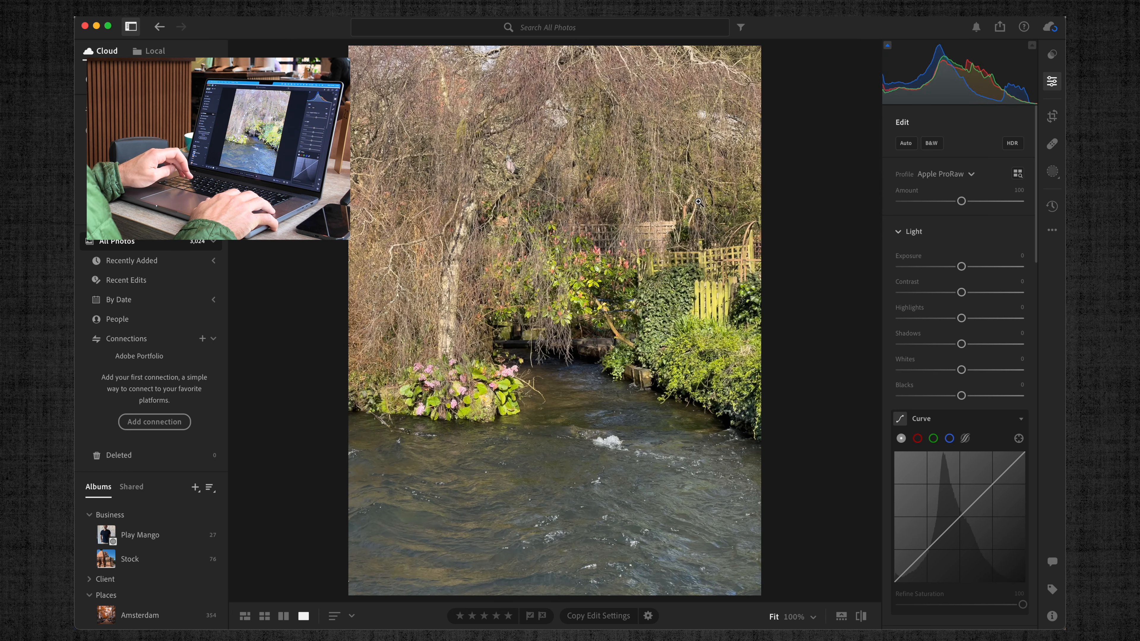
key(Left)
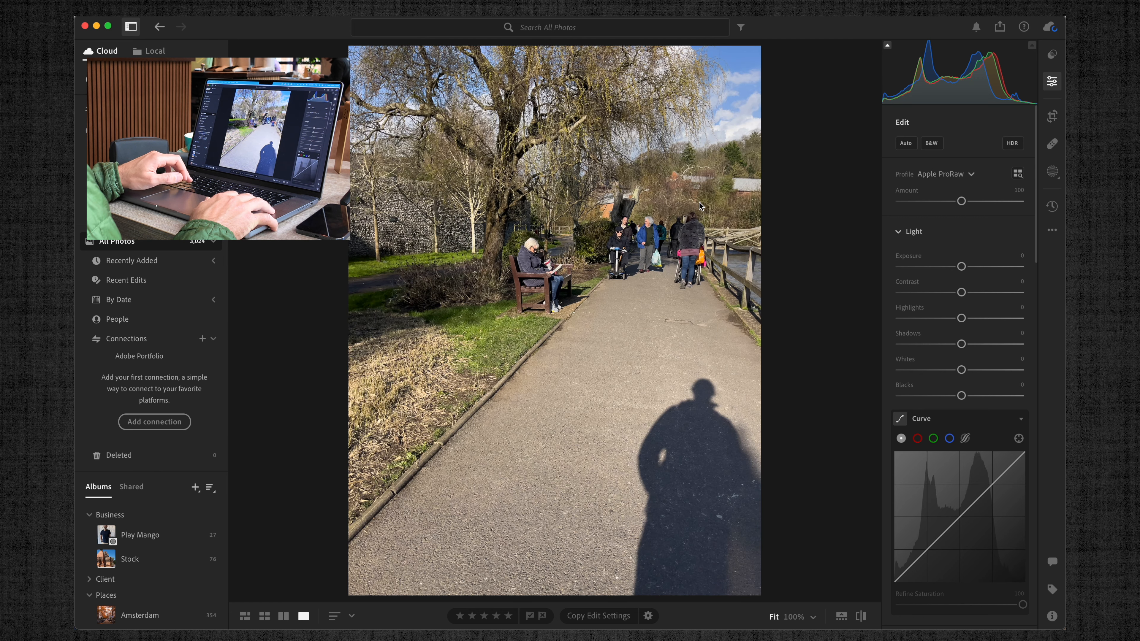
key(Left)
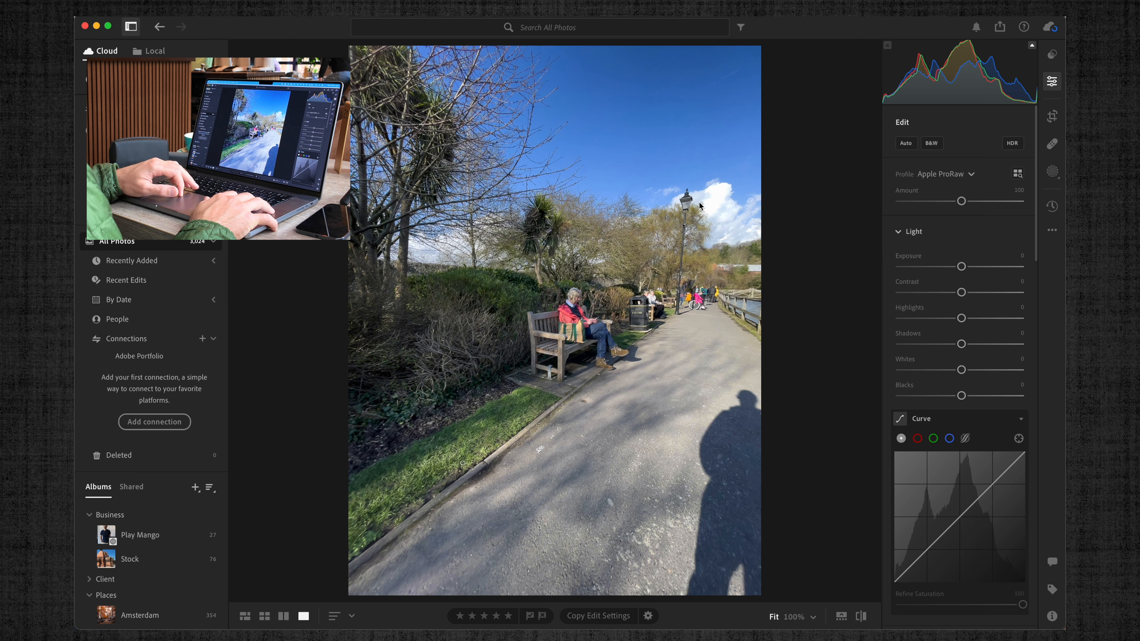
Check the person on the bench zoomed in, and flag that photo as rejected
click(588, 330)
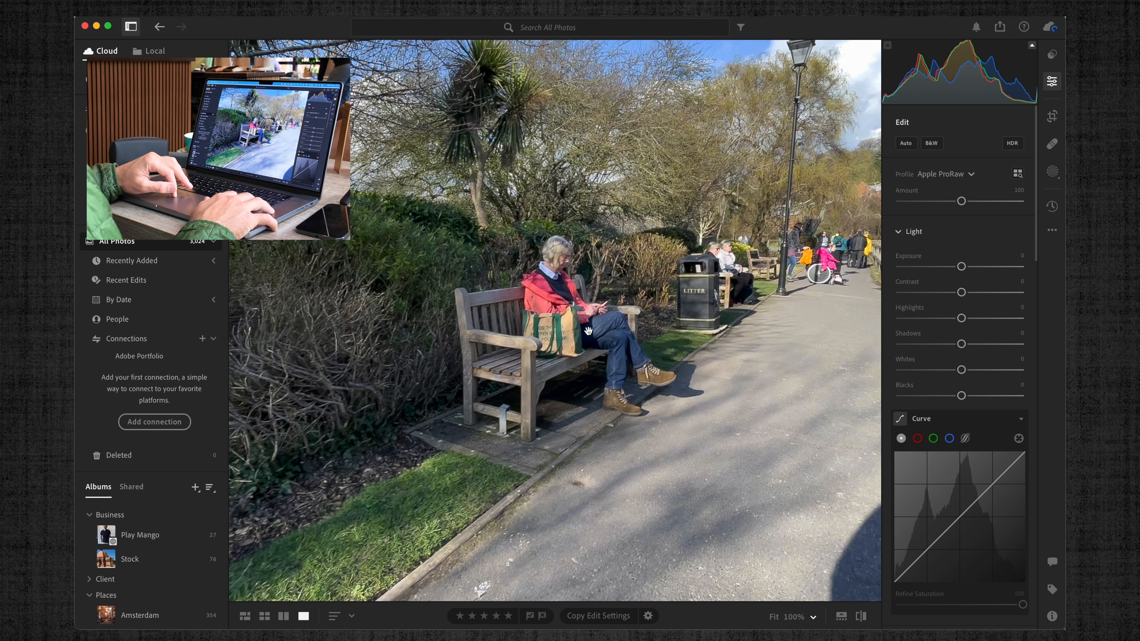
click(587, 331)
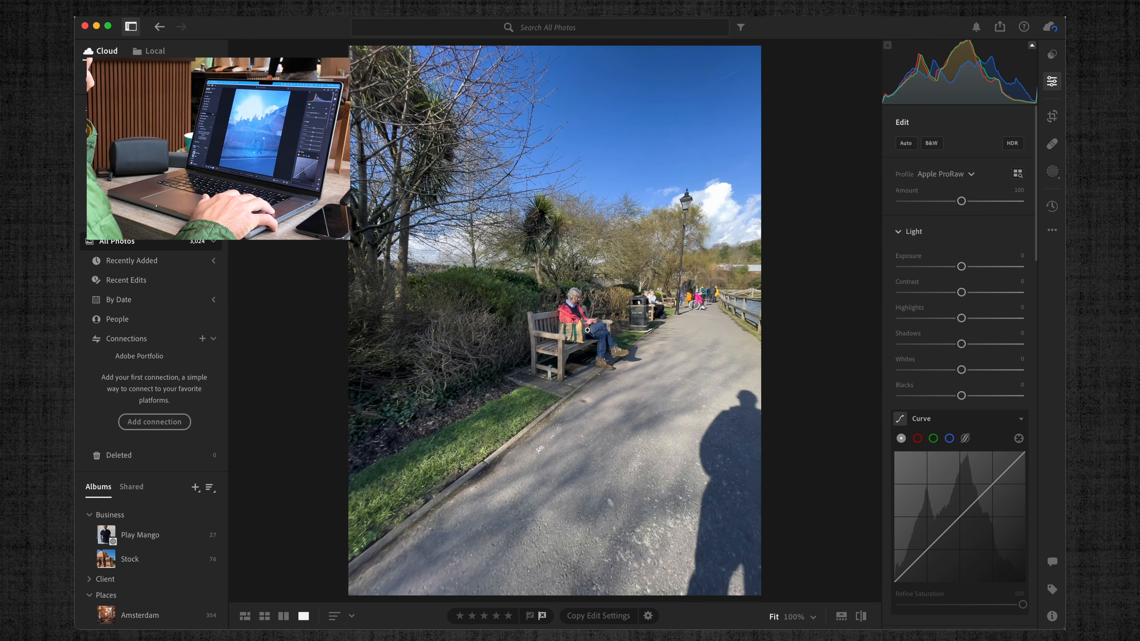
key(Right)
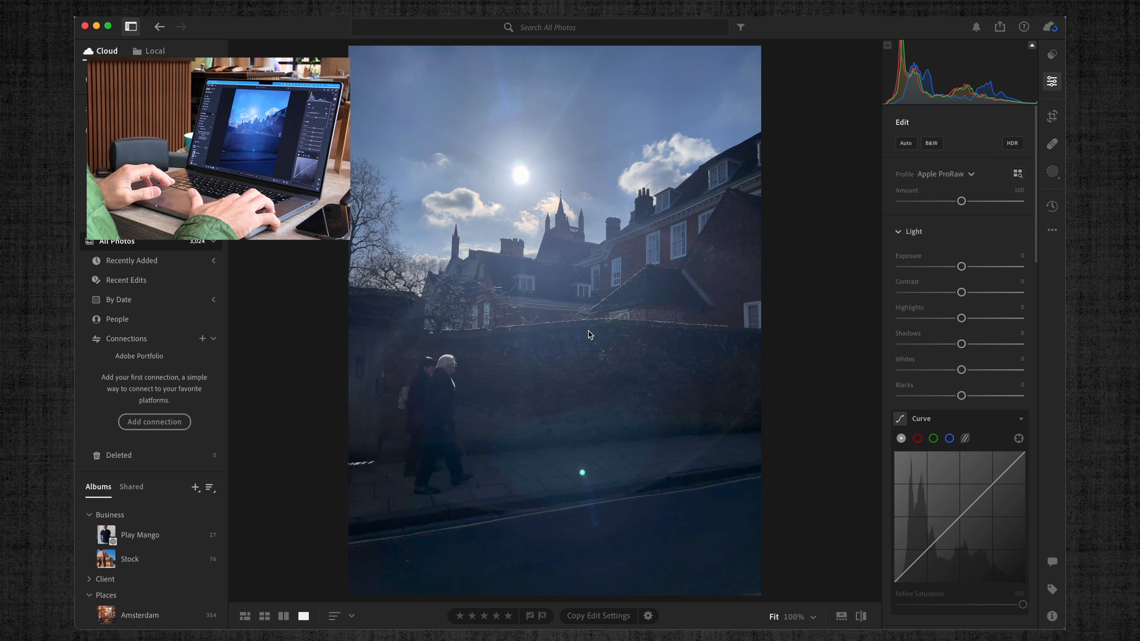
Compare the backlit wall photos with and without the walking couple, and inspect the one with the couple full screen and zoomed in
key(Right)
key(Right)
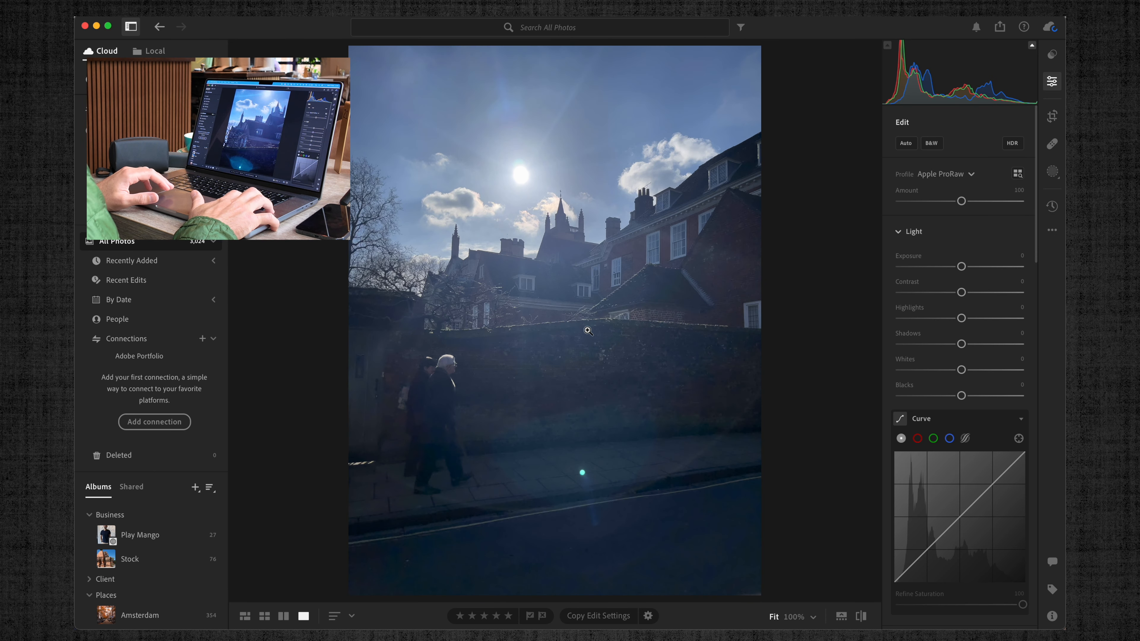
key(Left)
key(Right)
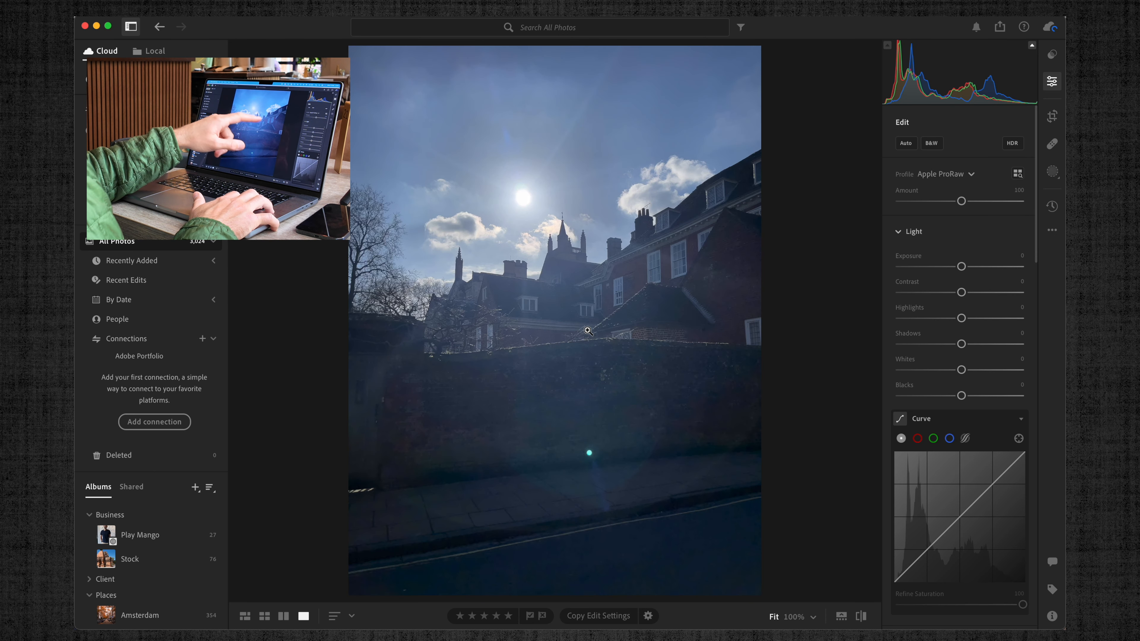
key(Left)
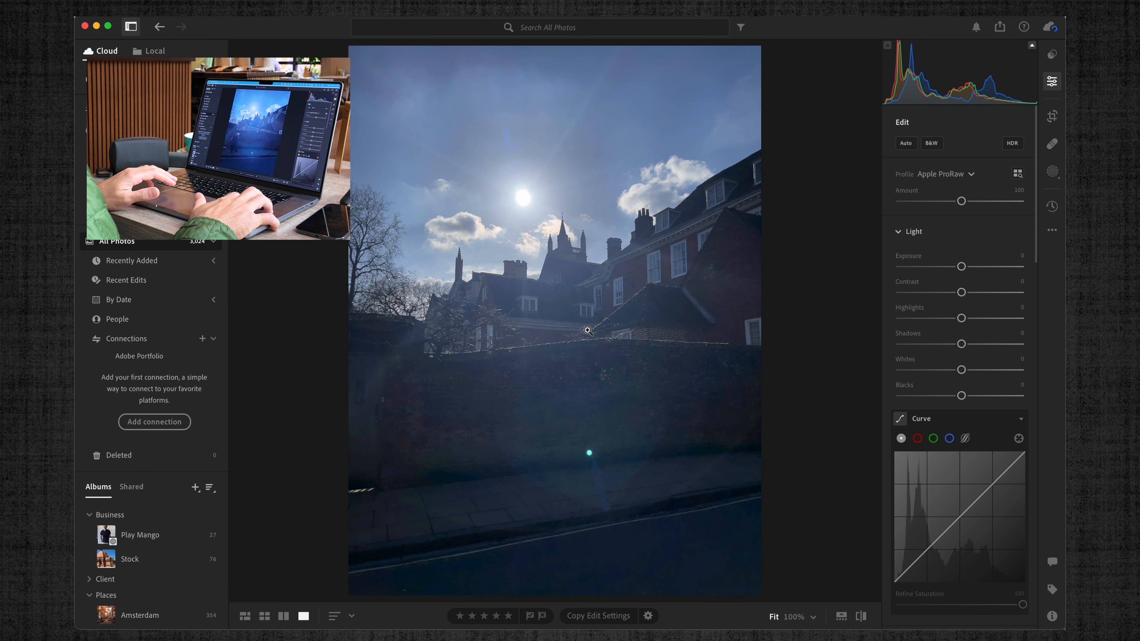
key(Right)
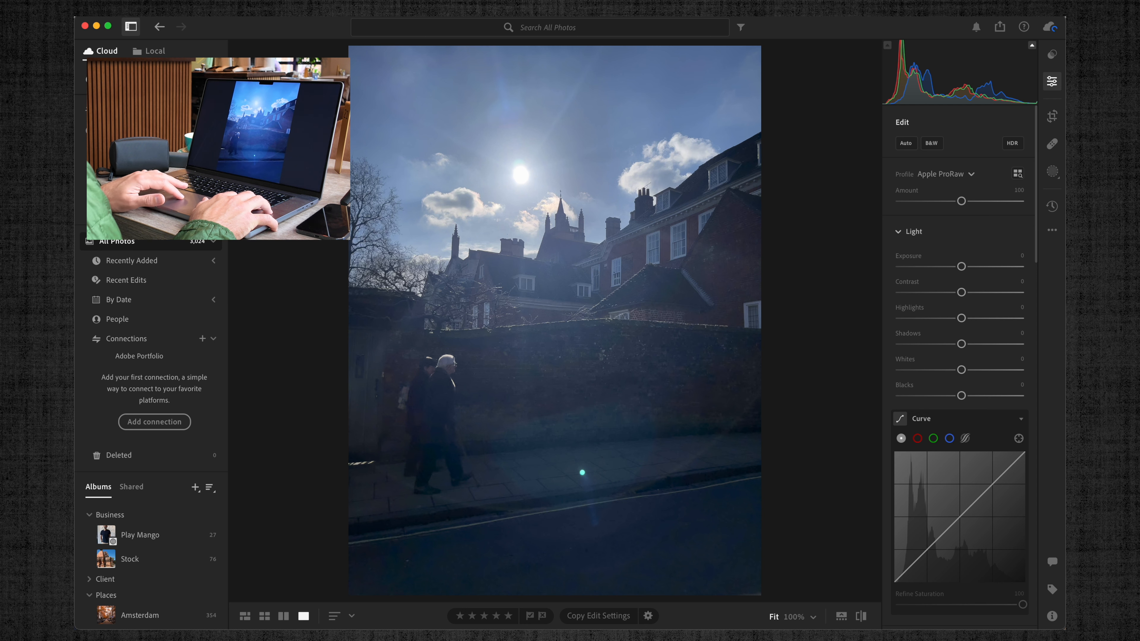
key(f)
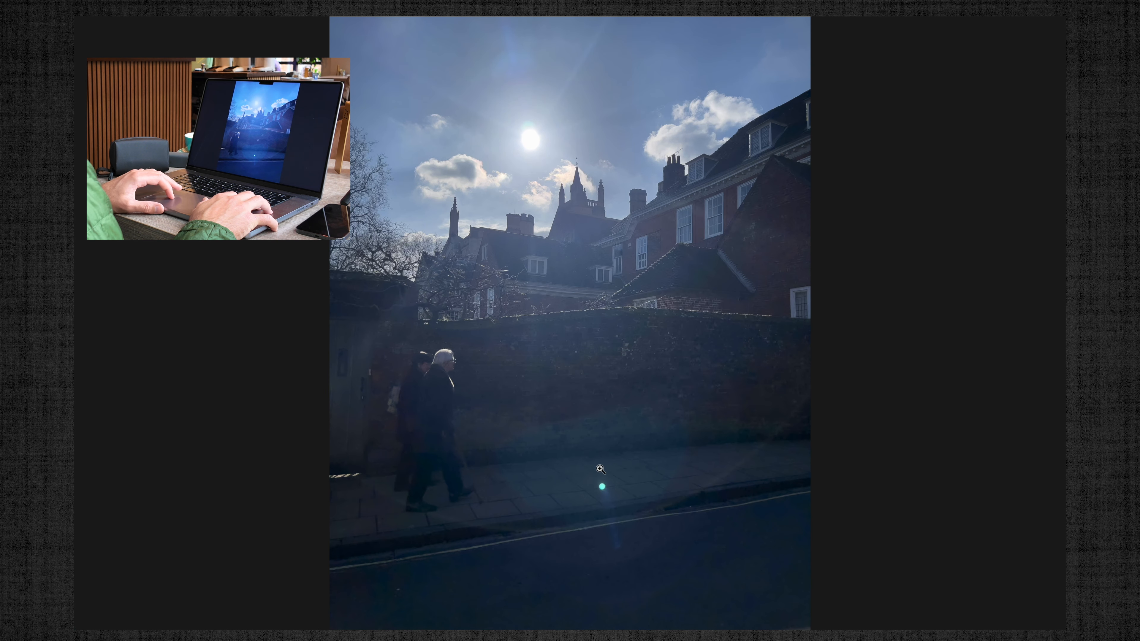
click(603, 372)
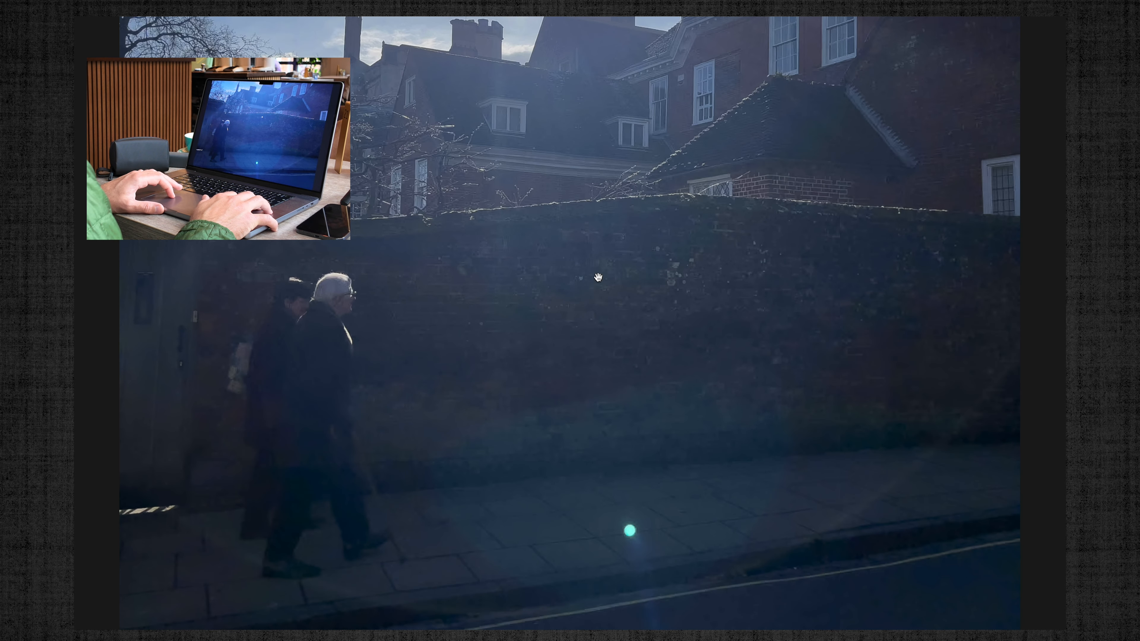
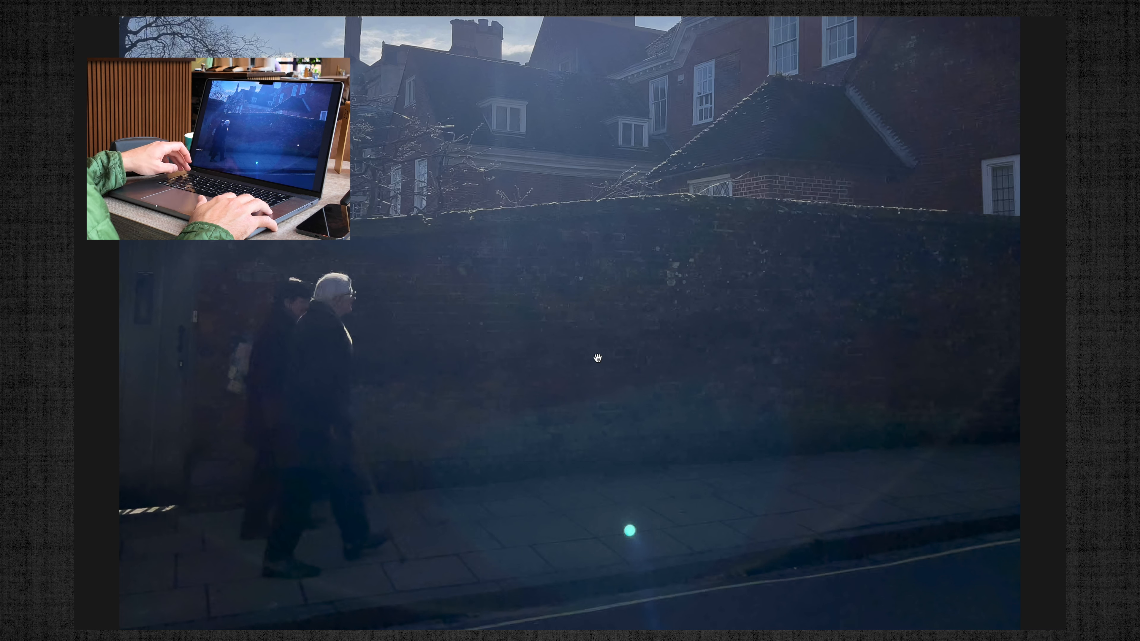
key(Escape)
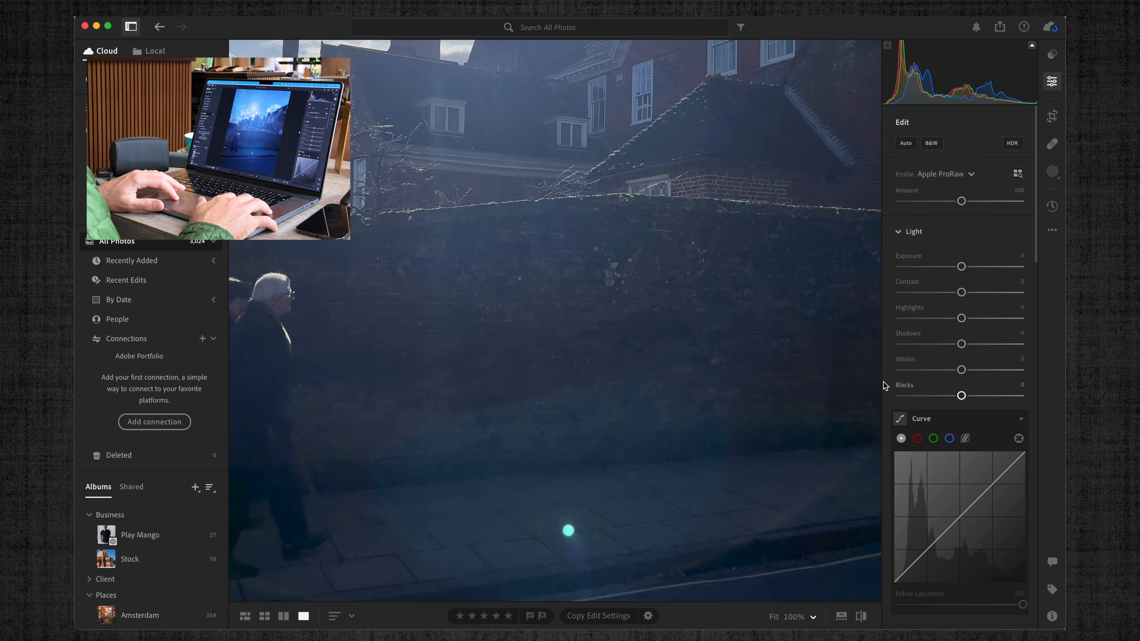
click(876, 314)
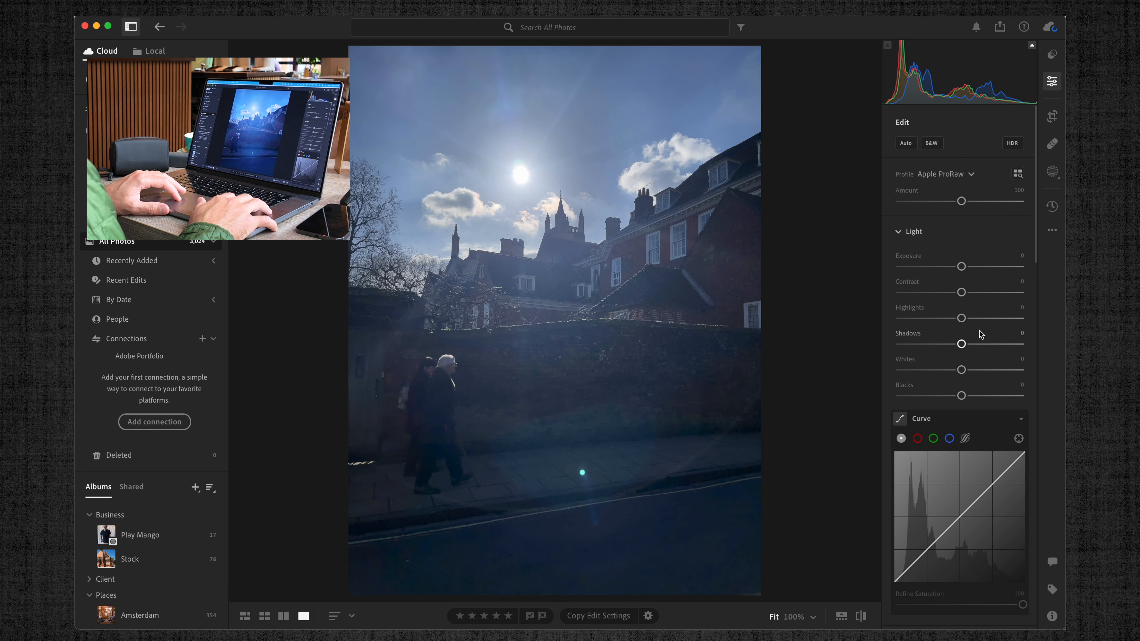
Set Saturation to -100 on the backlit photo of the walking couple
mouse_move(962, 201)
mouse_down()
mouse_move(1018, 204)
mouse_move(961, 202)
mouse_up()
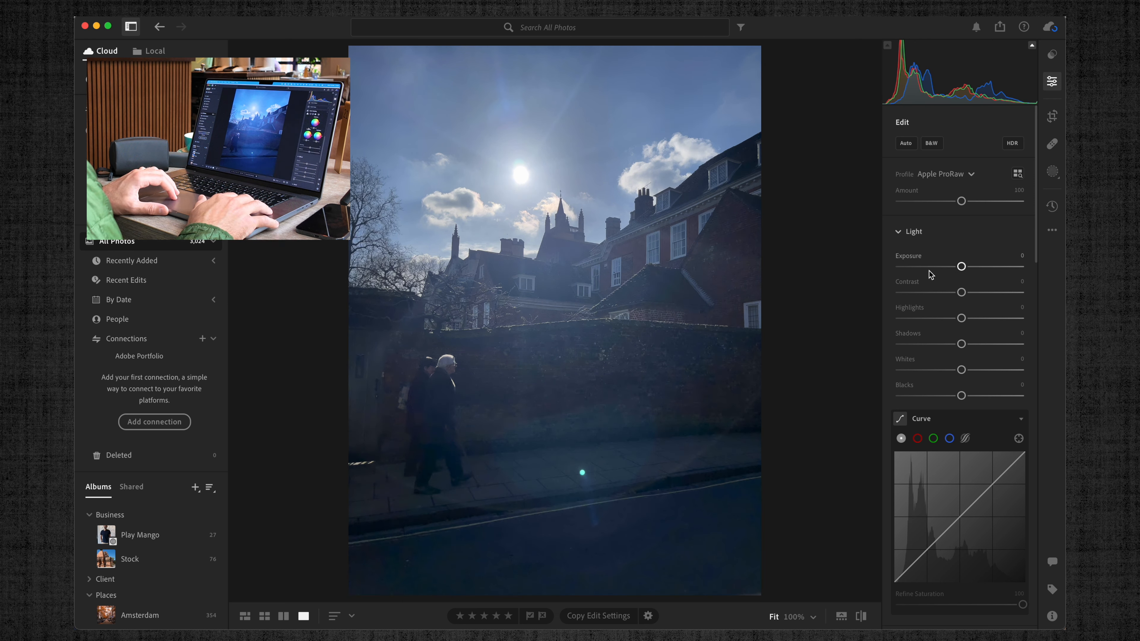
scroll(928, 270, down, 7)
scroll(928, 271, down, 8)
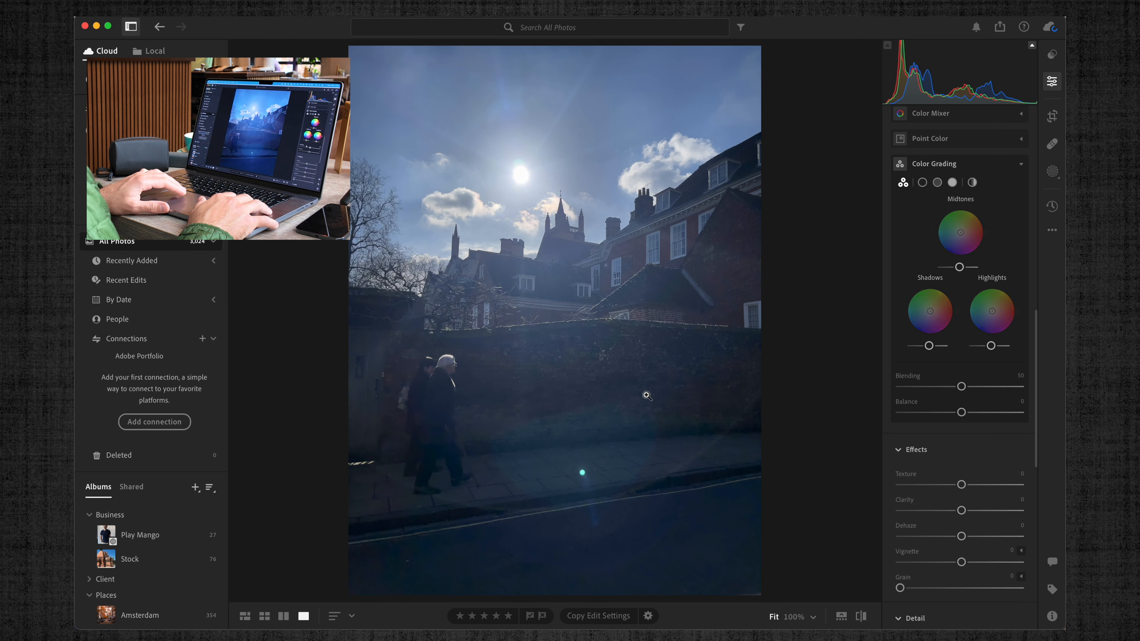
scroll(938, 380, down, 5)
scroll(939, 382, down, 5)
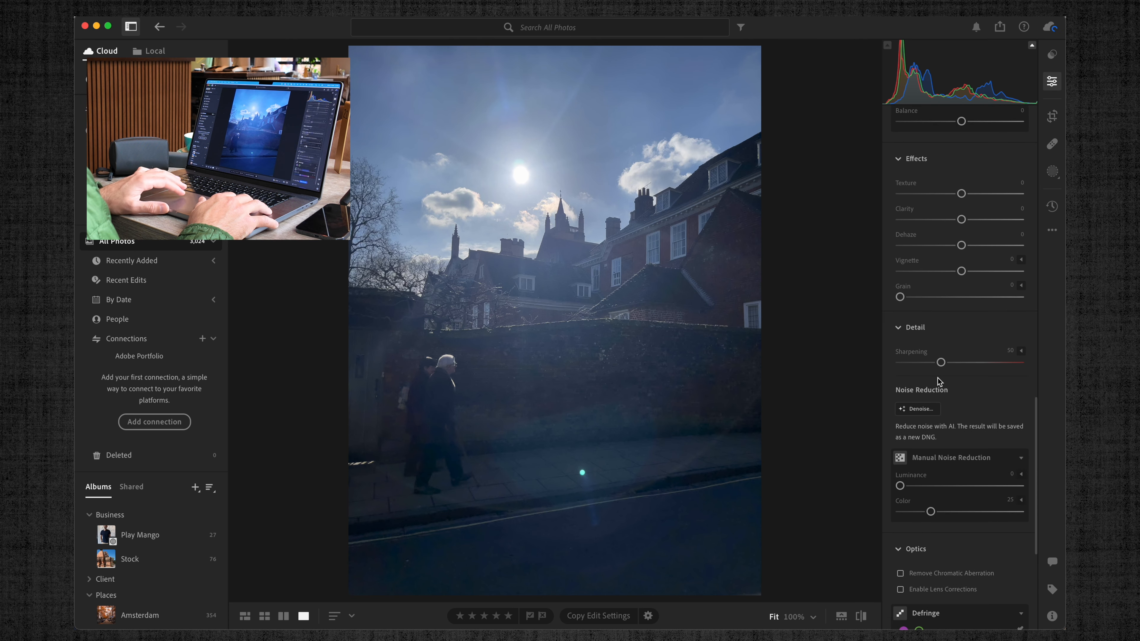
scroll(939, 382, up, 20)
scroll(939, 382, down, 8)
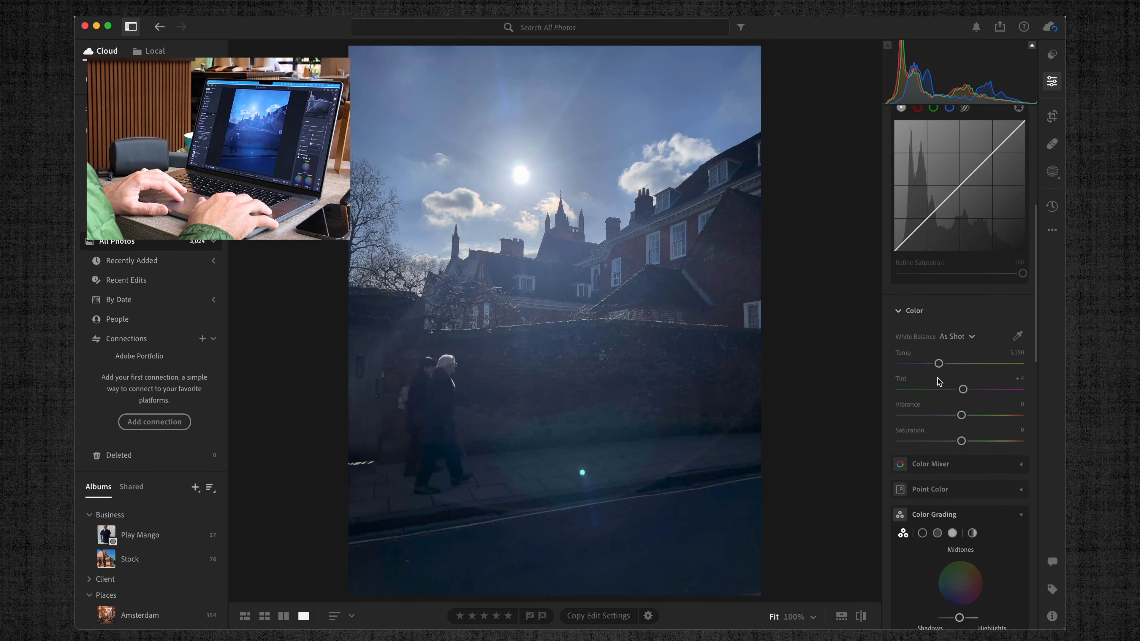
drag(961, 362, 900, 362)
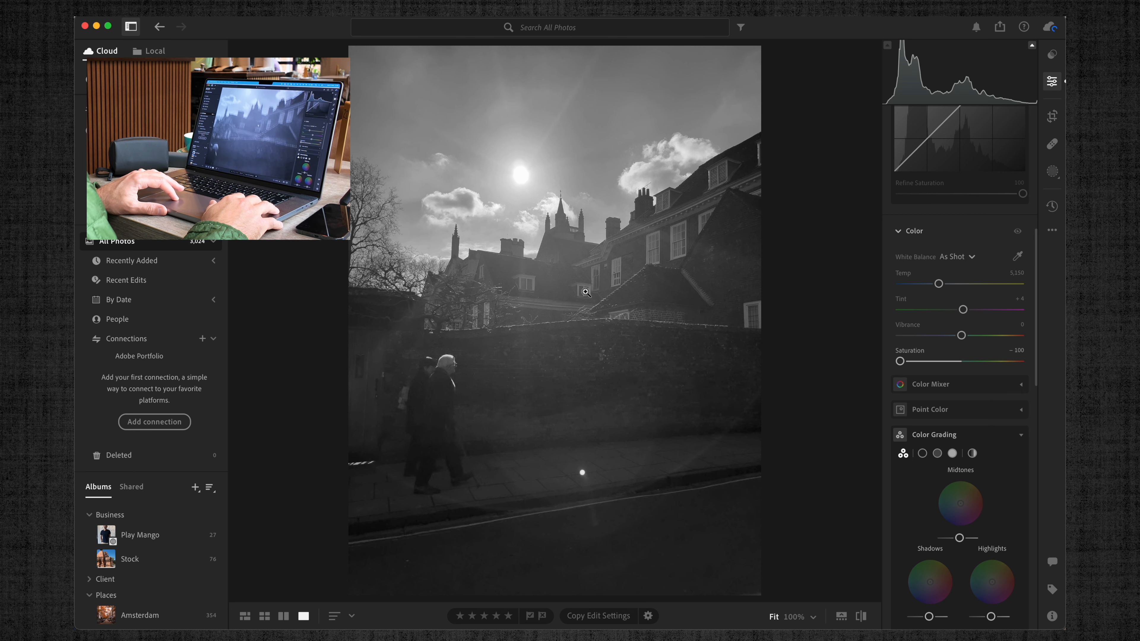
Inspect the walking couple, the wall and the rooftops of the black-and-white backlit photo zoomed in
click(577, 268)
drag(576, 264, 630, 296)
drag(608, 404, 684, 164)
drag(573, 359, 696, 358)
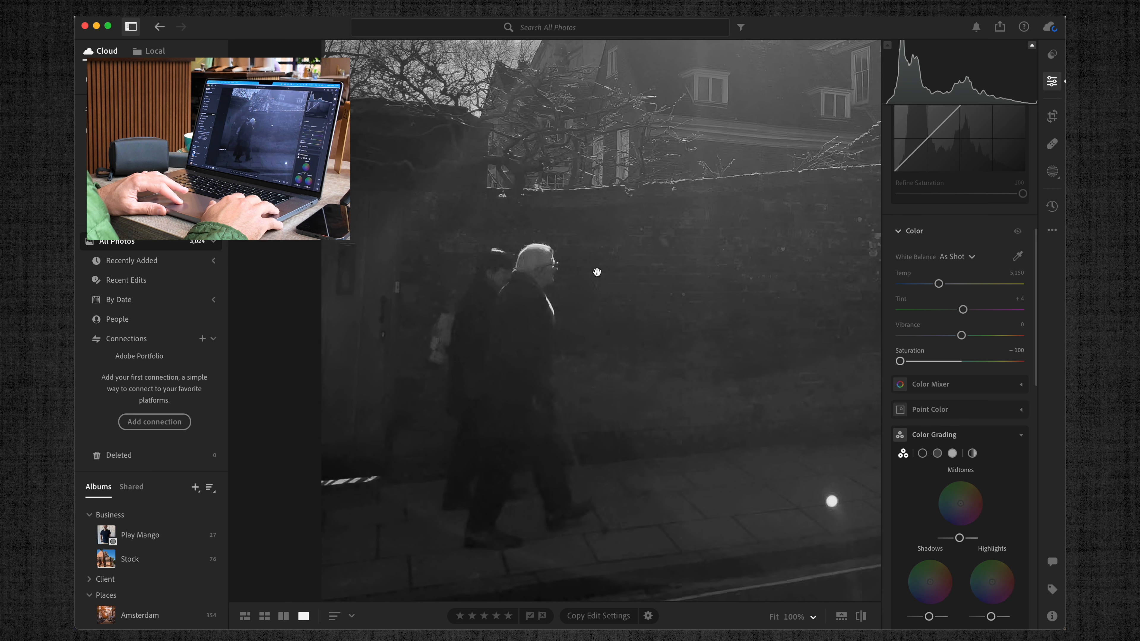
click(685, 277)
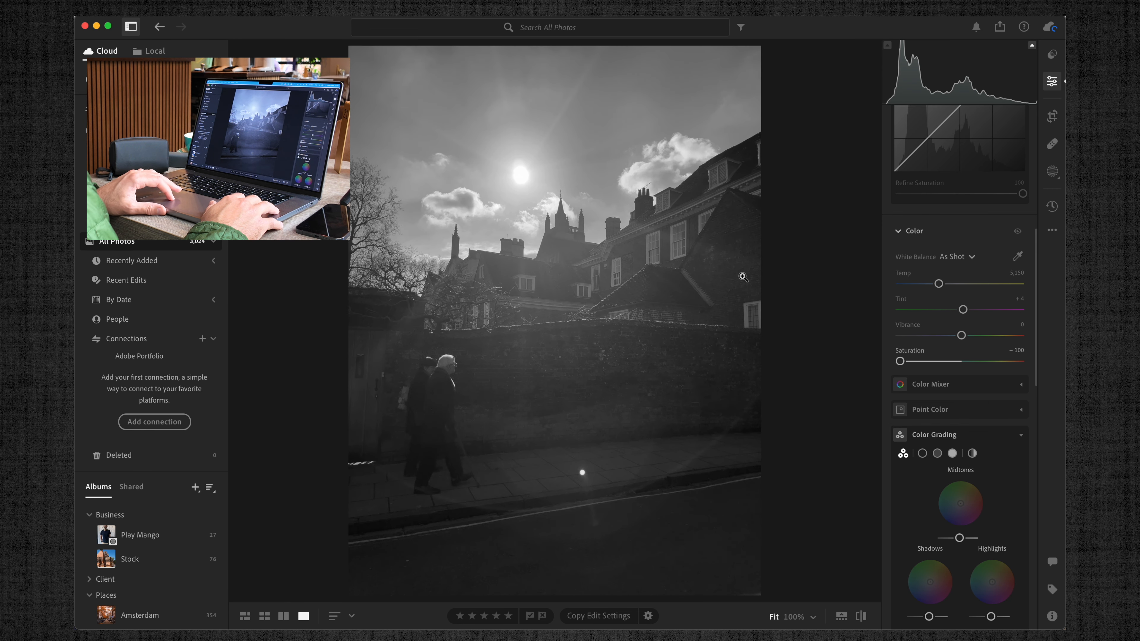
click(651, 235)
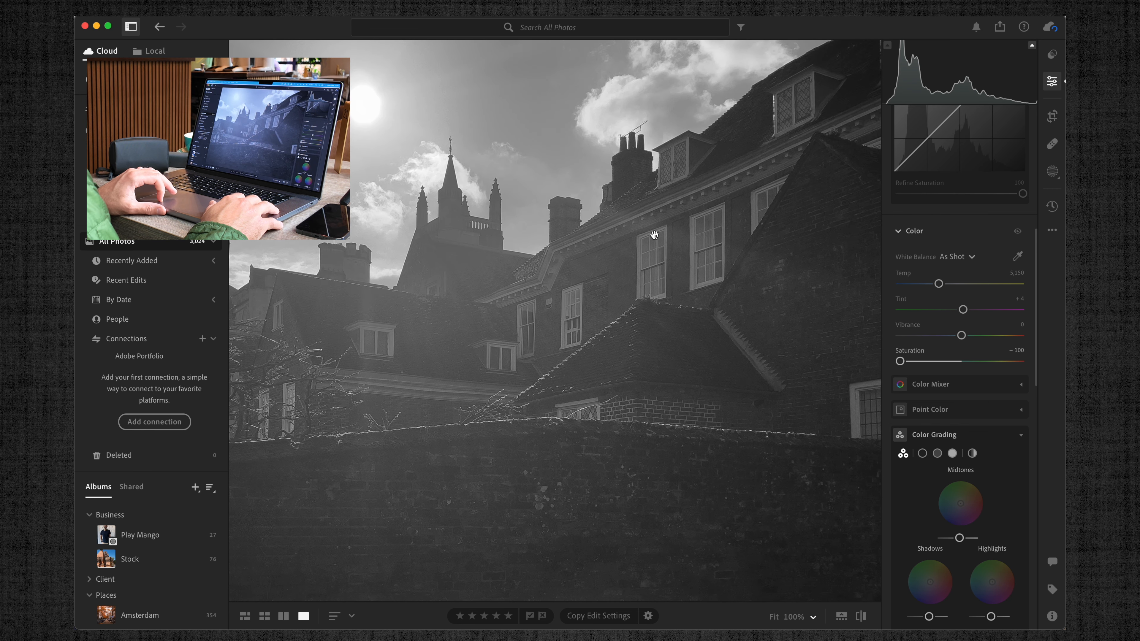
drag(468, 336, 653, 254)
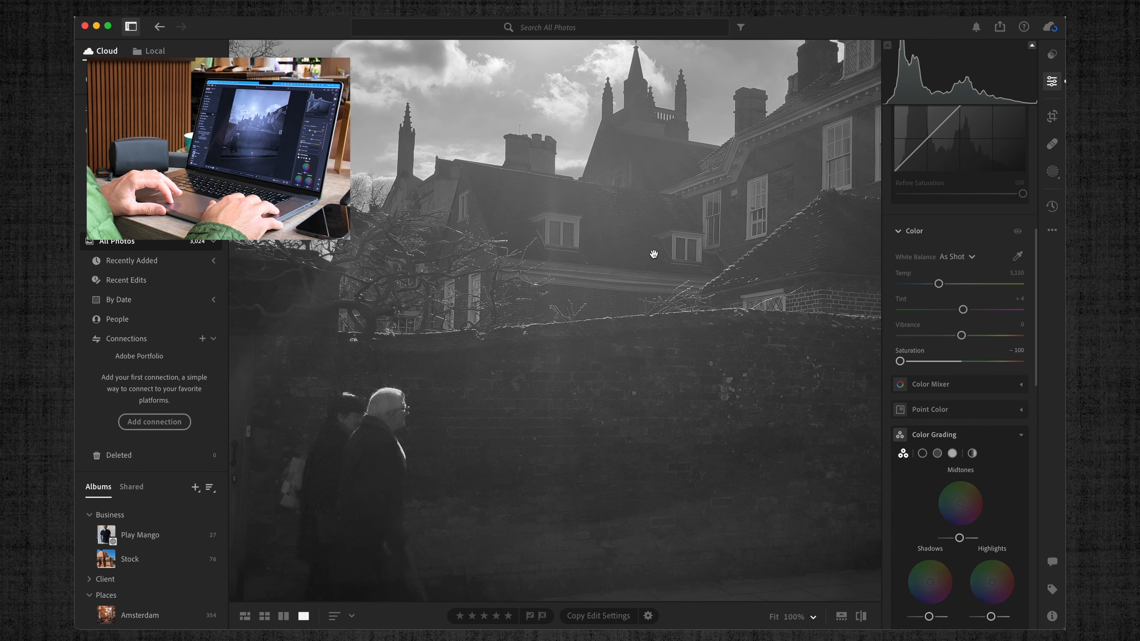
click(653, 254)
Add a point in the upper tones of the tone curve and raise it to about input 67, output 72
scroll(960, 261, up, 3)
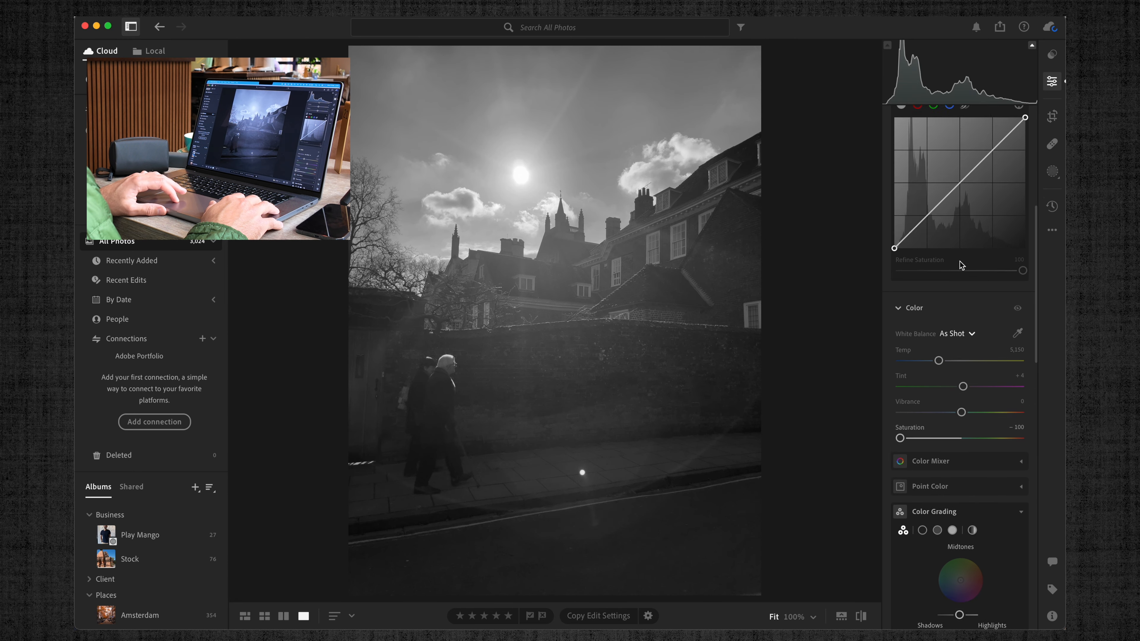
scroll(961, 262, up, 2)
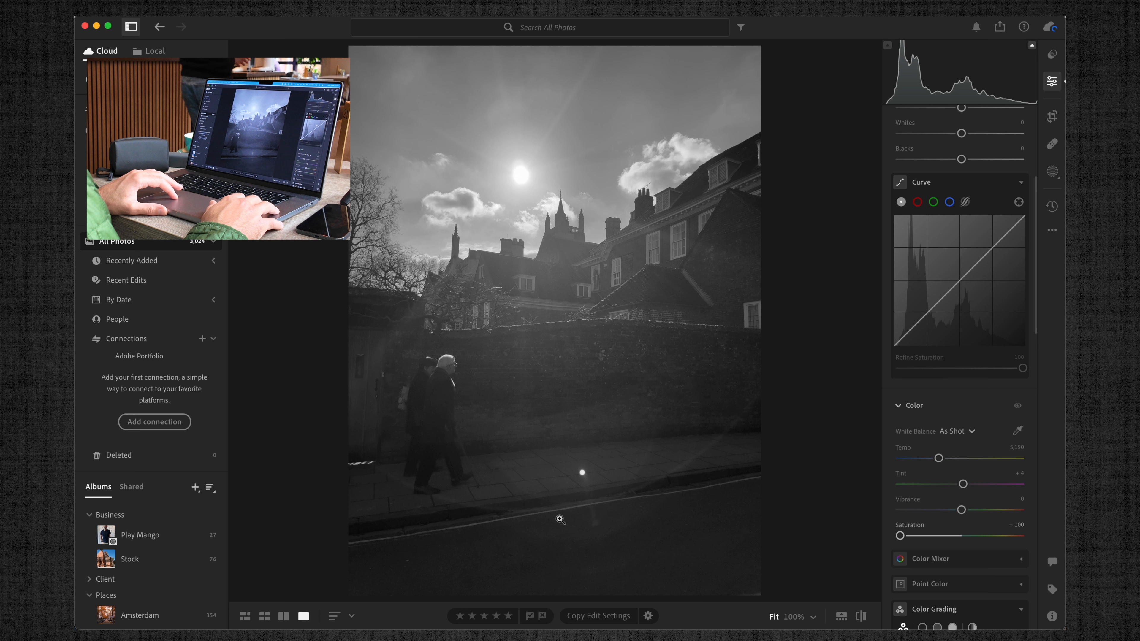
drag(982, 257, 982, 252)
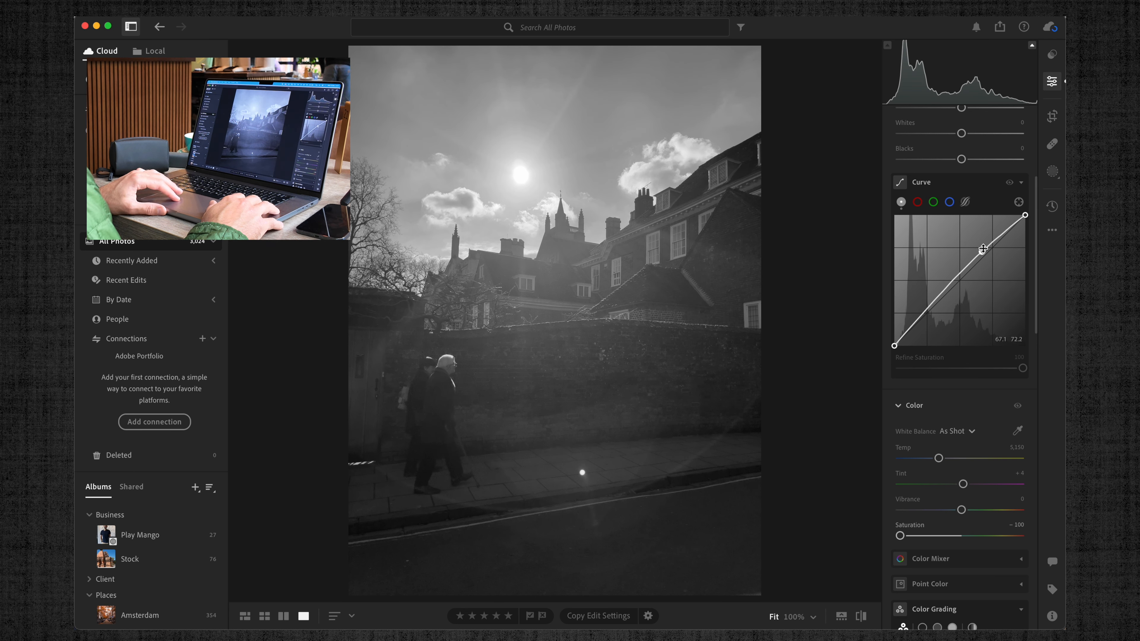
Shape a high-contrast tone curve by lifting the highlights strongly, pulling the shadows down slightly and raising the black point
drag(982, 251, 980, 251)
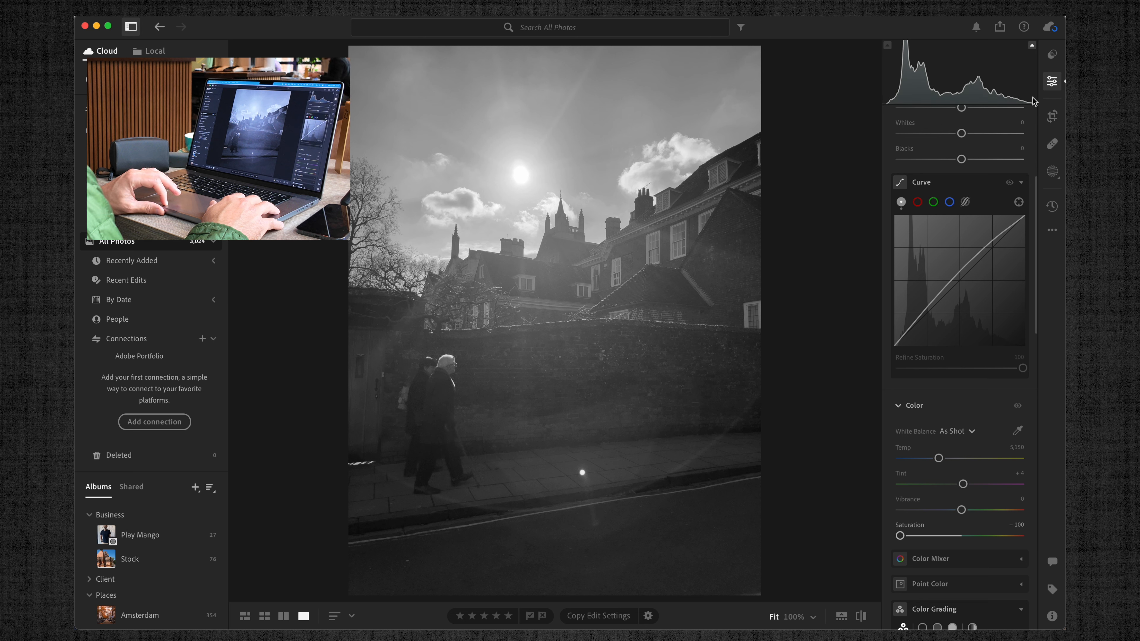
drag(980, 252, 962, 223)
drag(915, 300, 922, 301)
drag(894, 345, 893, 335)
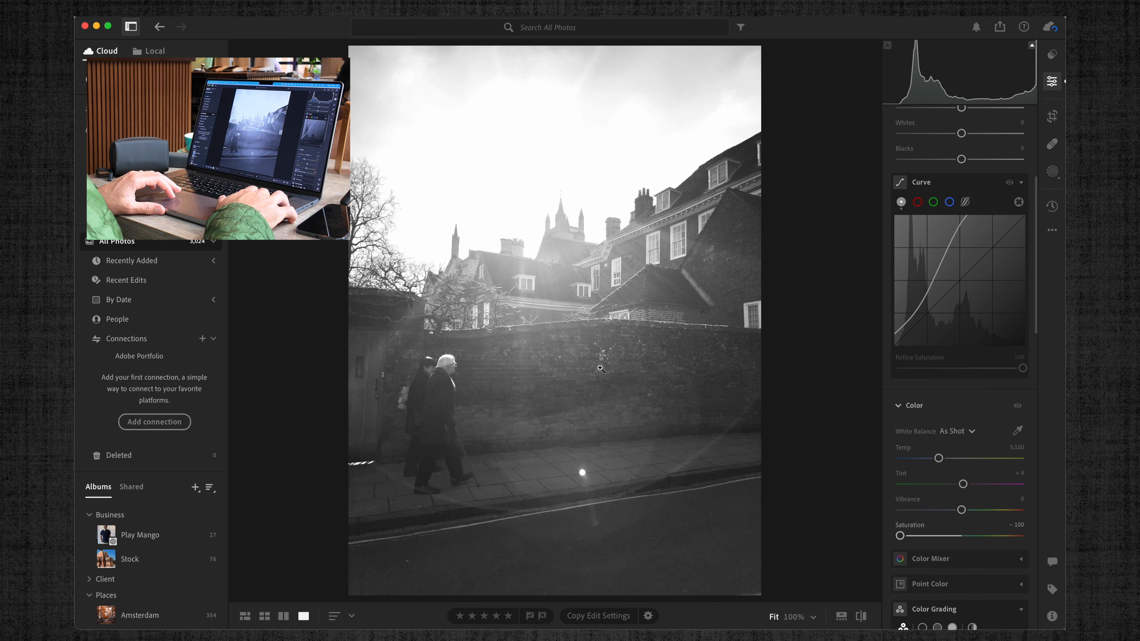
key(backslash)
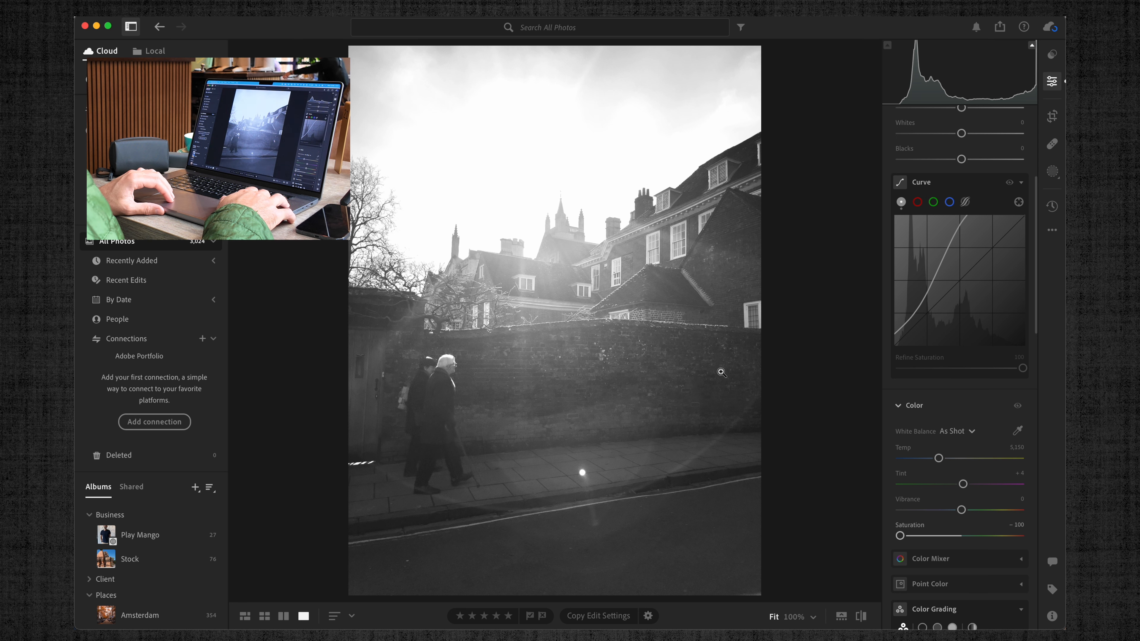
key(backslash)
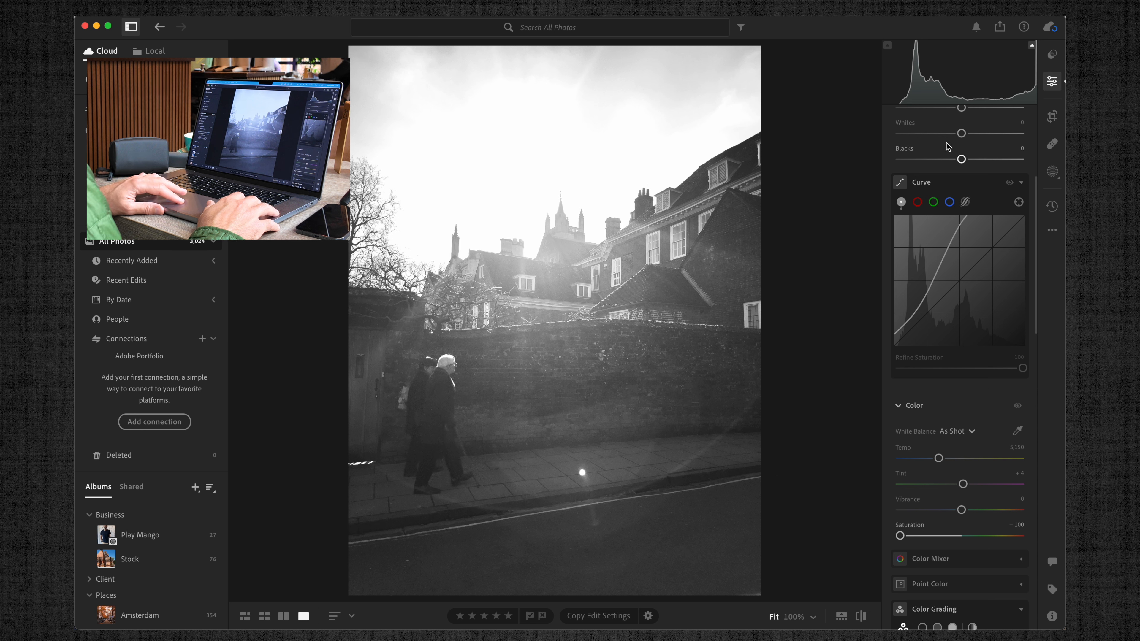
Mask the sky and darken it with Exposure at −0.56 and Highlights at −47
click(1052, 172)
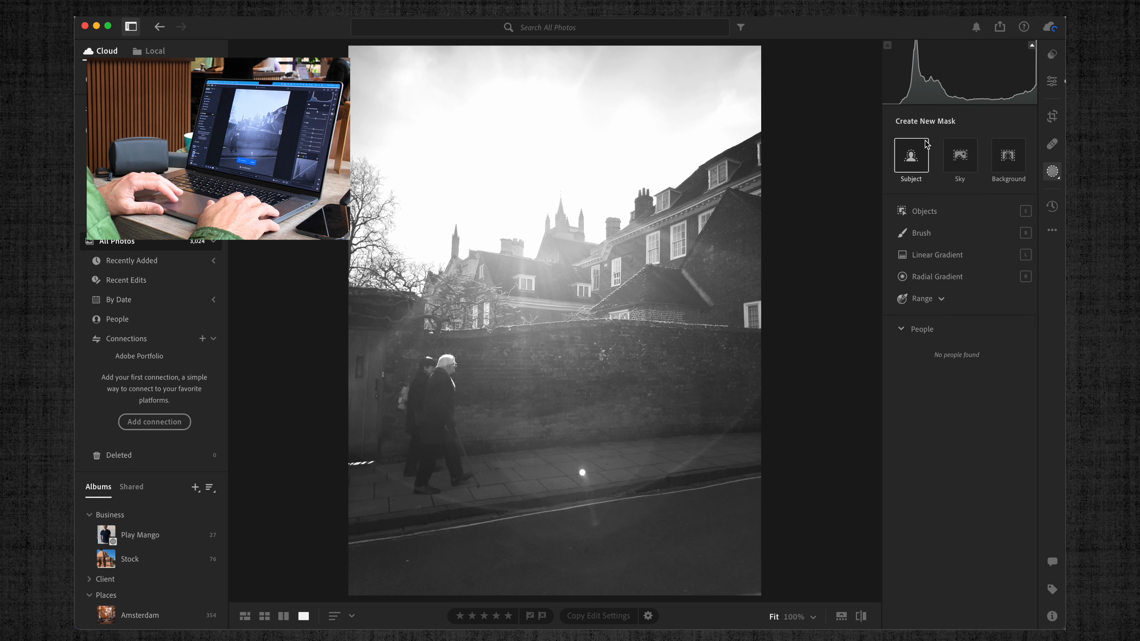
click(961, 161)
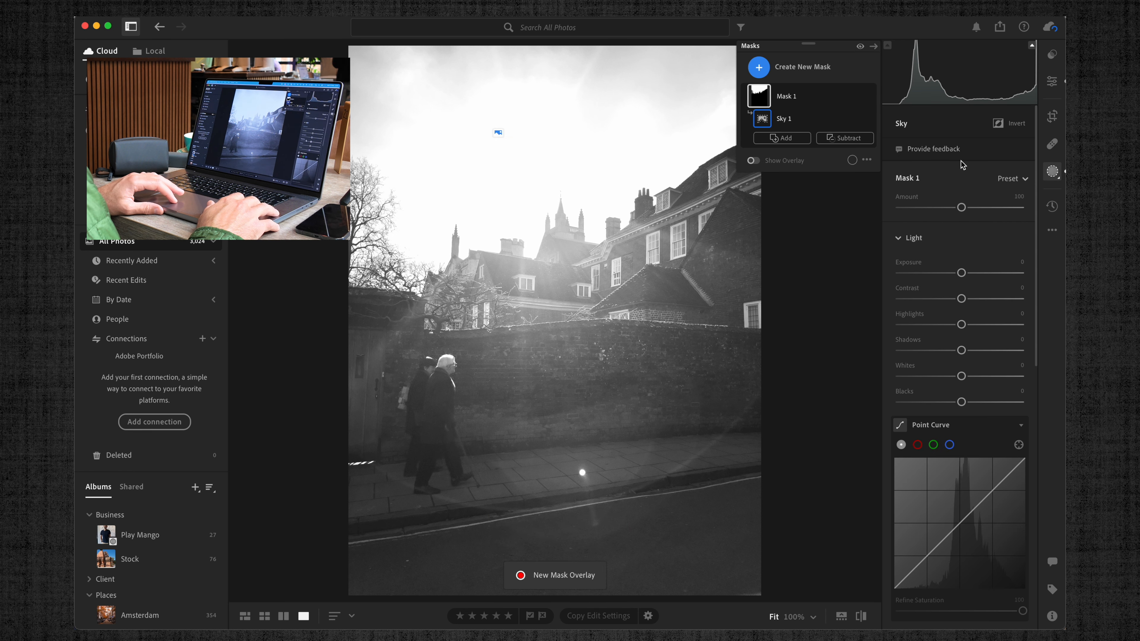
drag(961, 324, 931, 324)
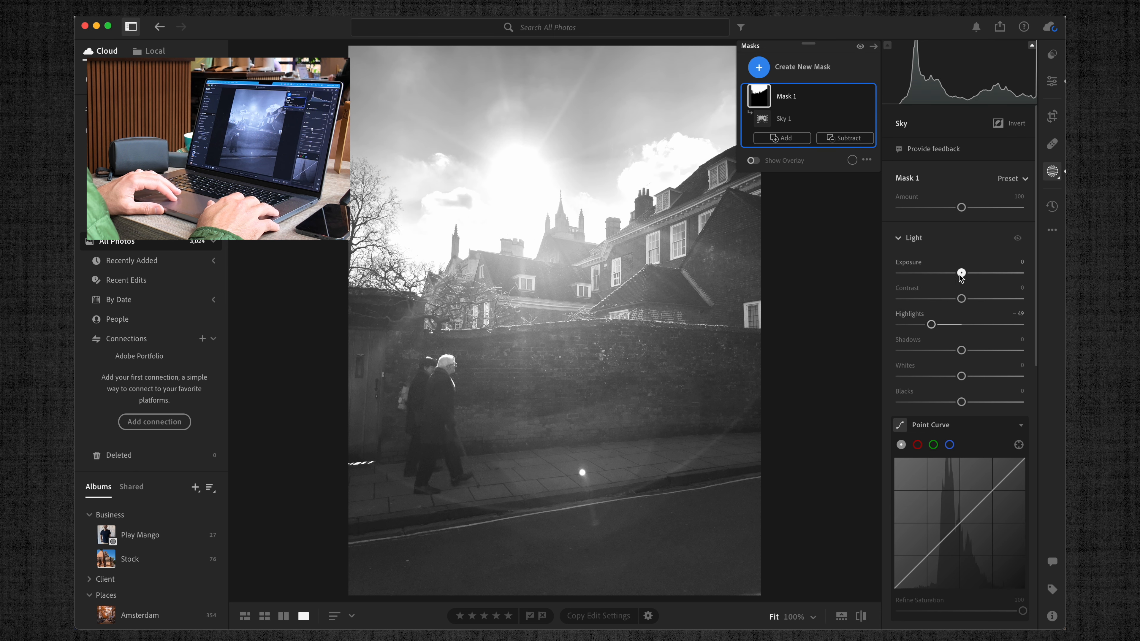
drag(961, 273, 953, 273)
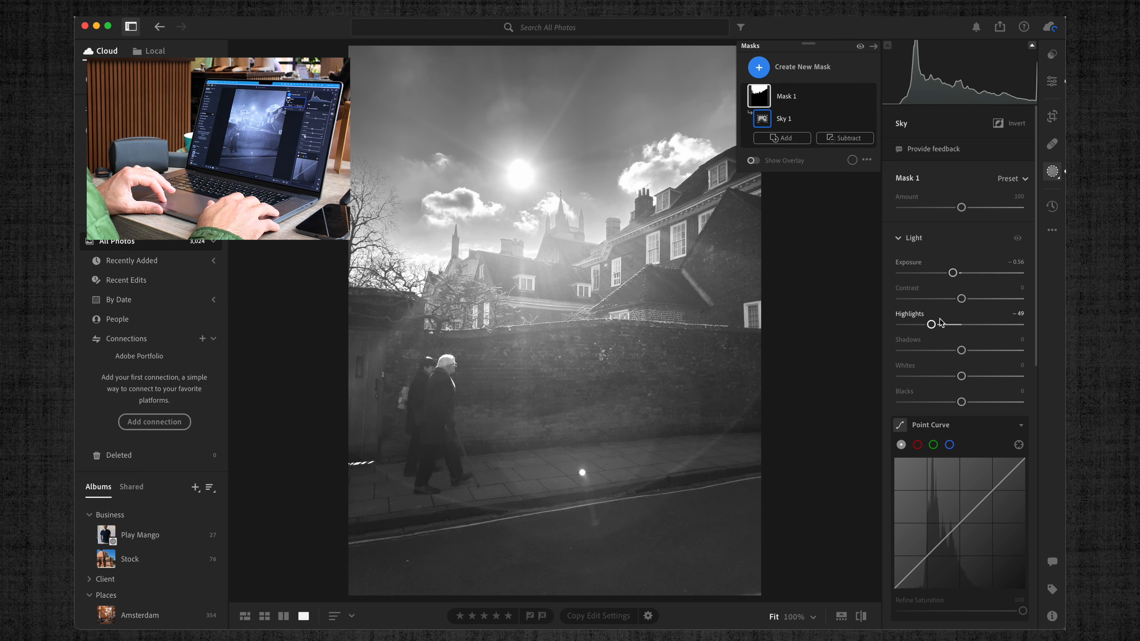
mouse_move(932, 325)
mouse_down()
mouse_move(901, 325)
mouse_move(939, 325)
mouse_up()
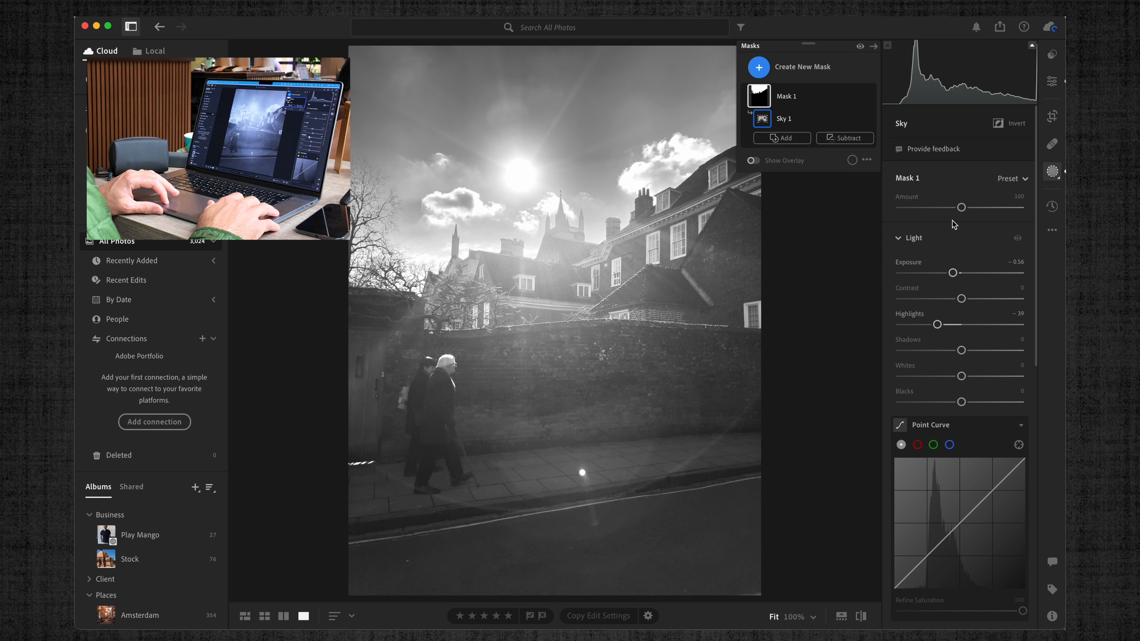
drag(937, 324, 933, 328)
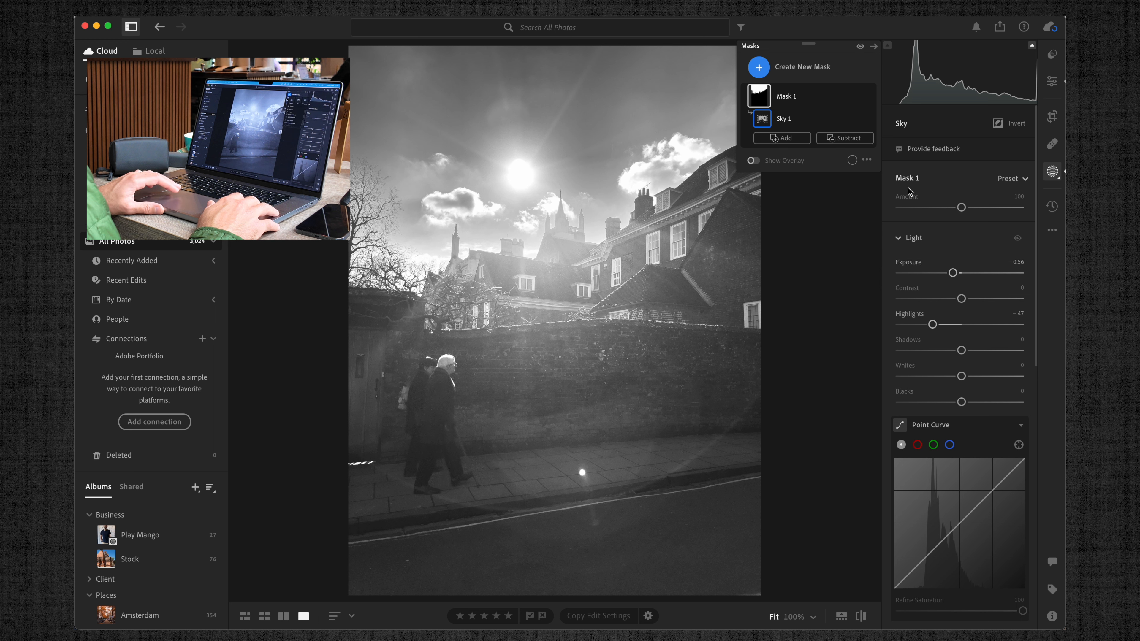
Add a linear gradient mask angled along the road in the foreground and set its Exposure to −1.16
click(757, 70)
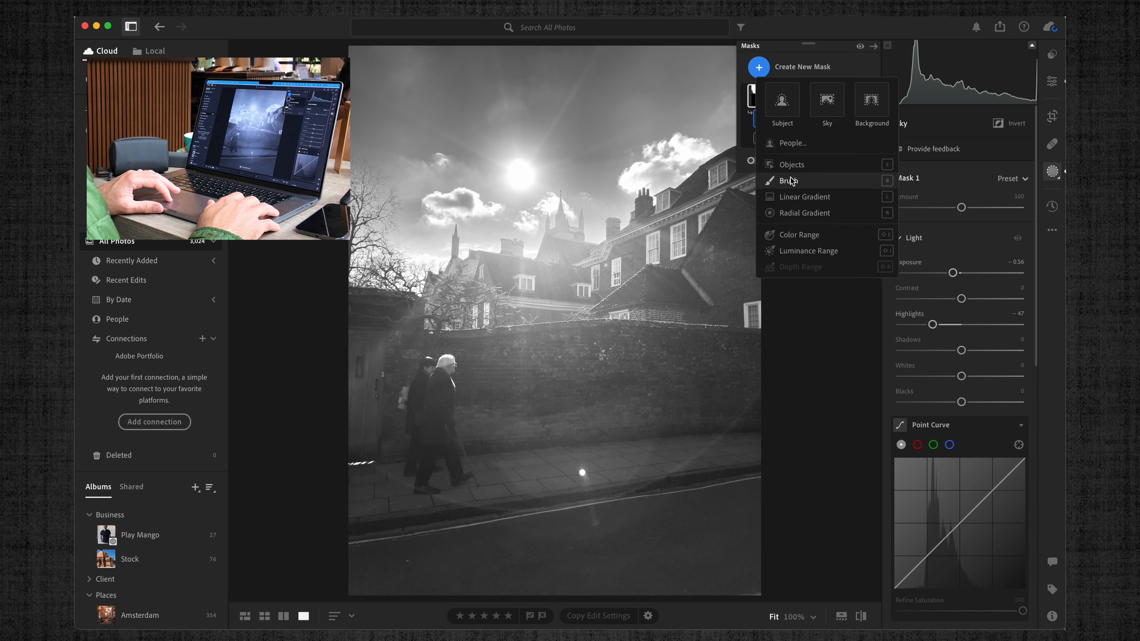
click(790, 199)
mouse_move(613, 534)
mouse_down()
mouse_move(591, 431)
mouse_move(590, 466)
mouse_move(616, 522)
mouse_up()
drag(956, 249, 944, 251)
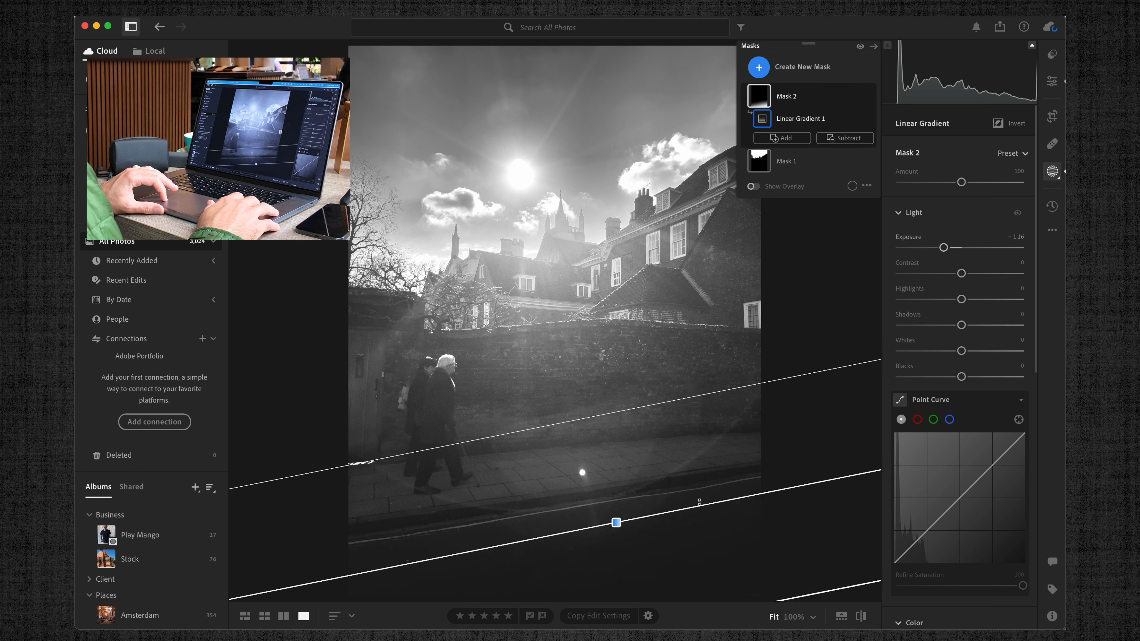
drag(617, 523, 633, 548)
drag(751, 524, 751, 526)
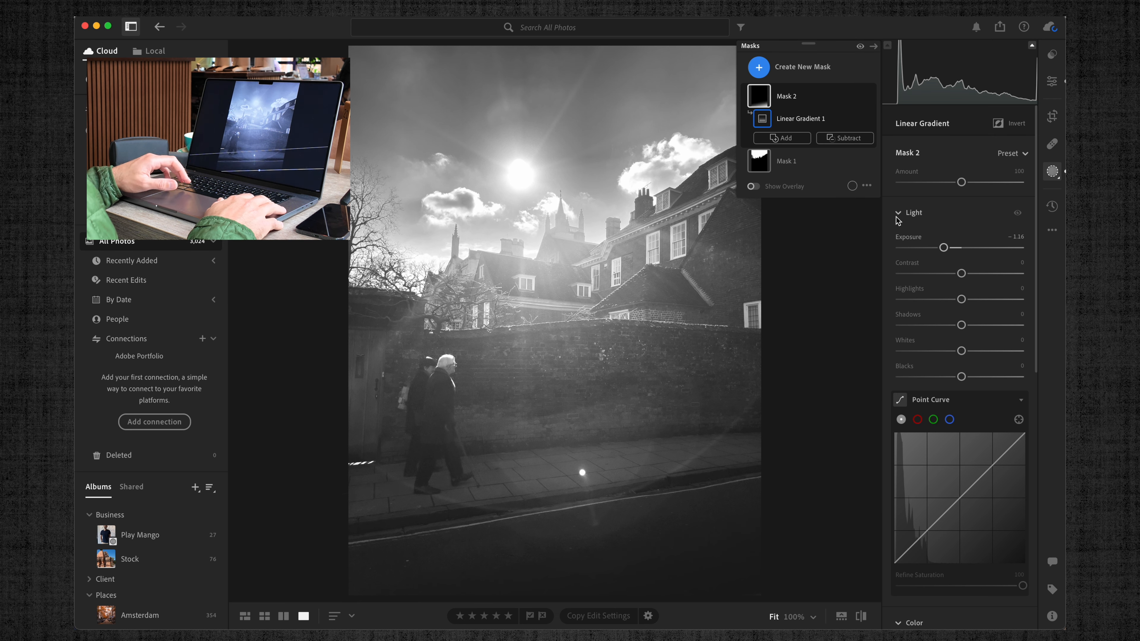
Compare the edited street photo with its original in full screen and rate it 3 stars
key(f)
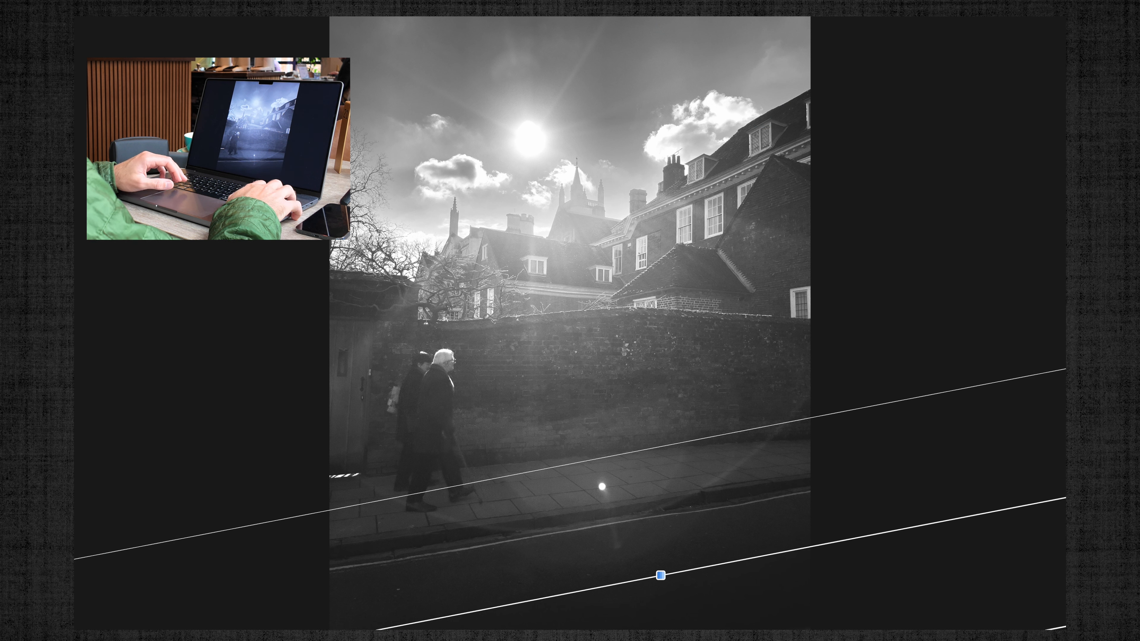
key(backslash)
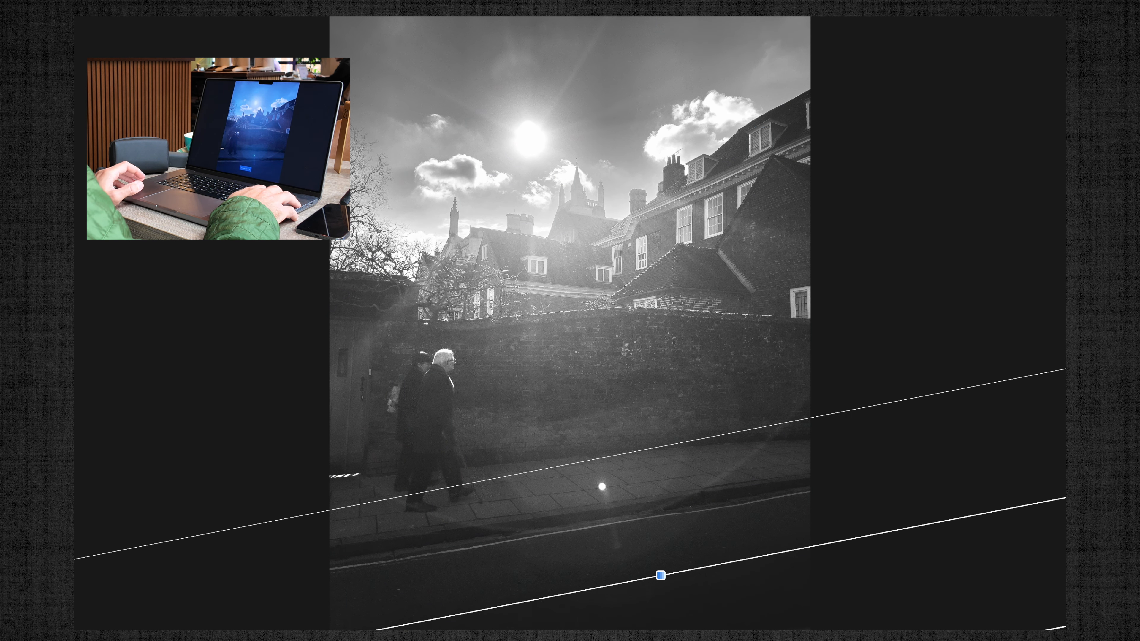
key(backslash)
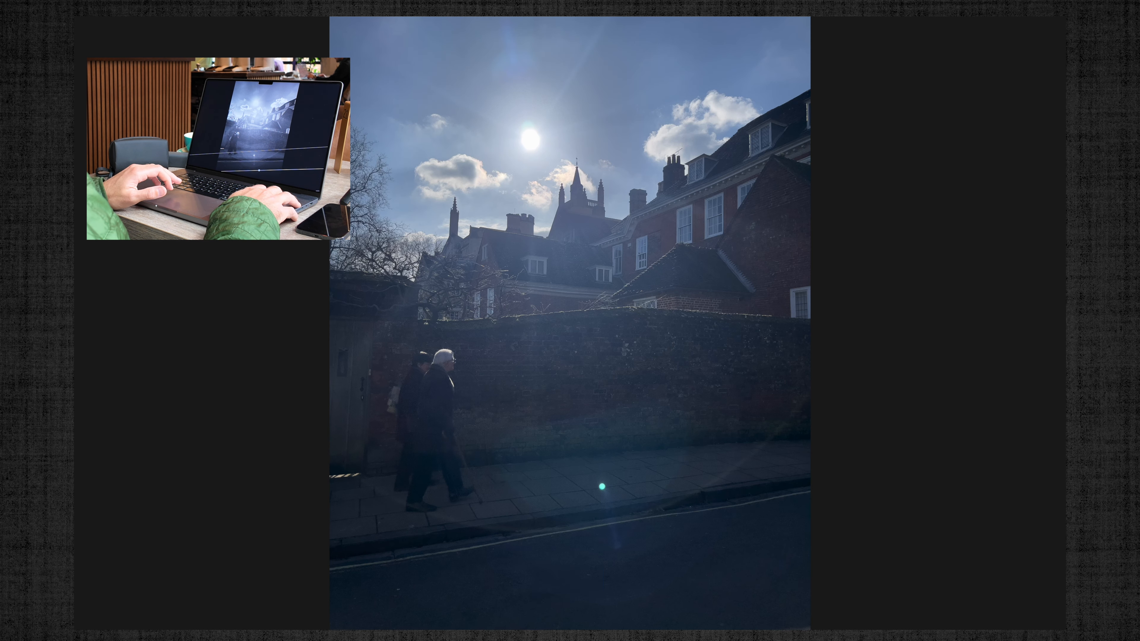
key(backslash)
key(f)
key(3)
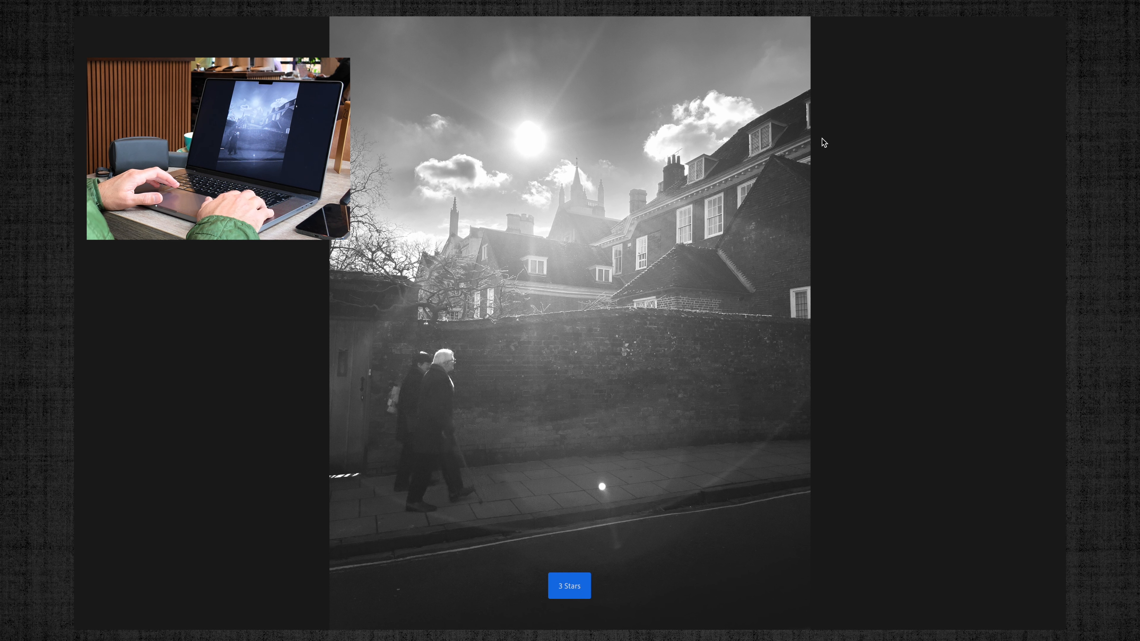
Go to the next photo, the backlit rooftops with church spires, and examine its detail up close
key(Right)
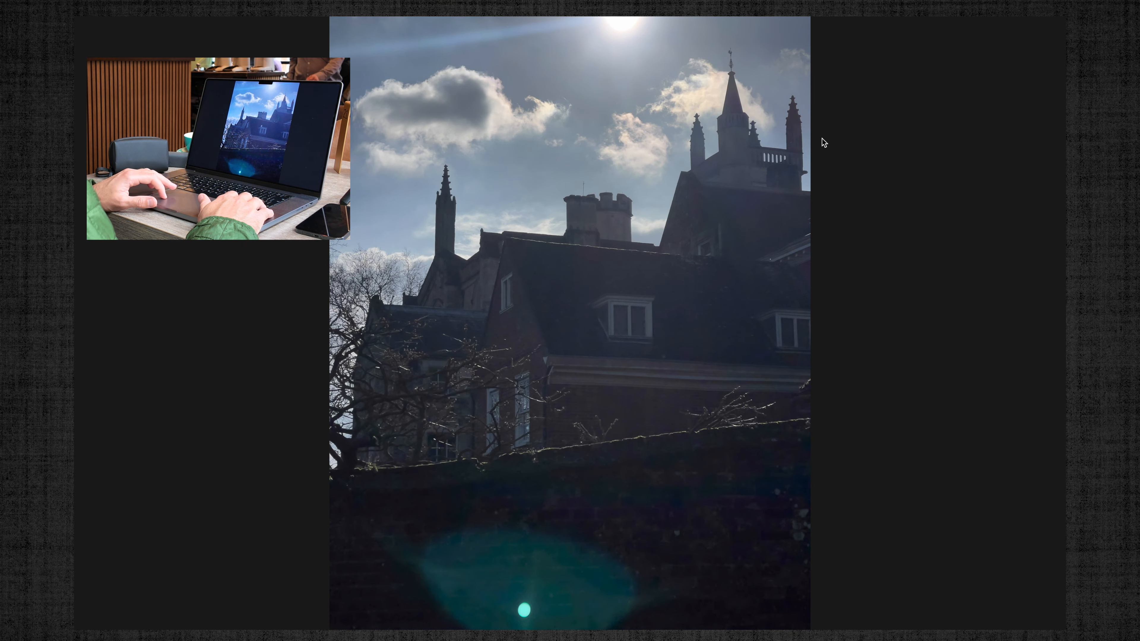
click(643, 371)
click(687, 279)
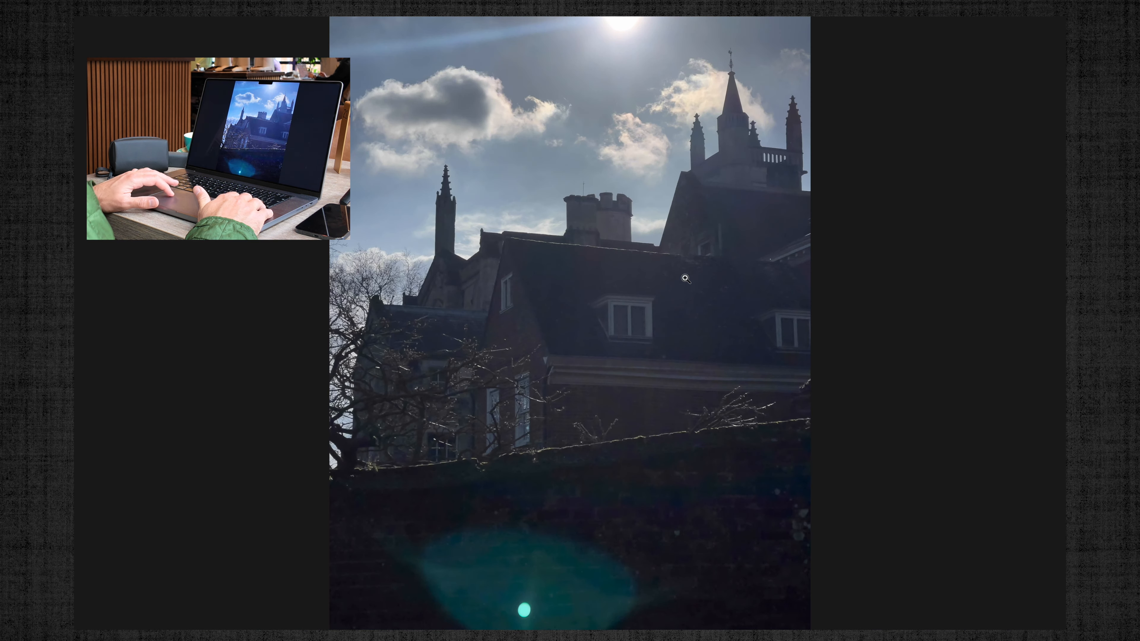
click(691, 254)
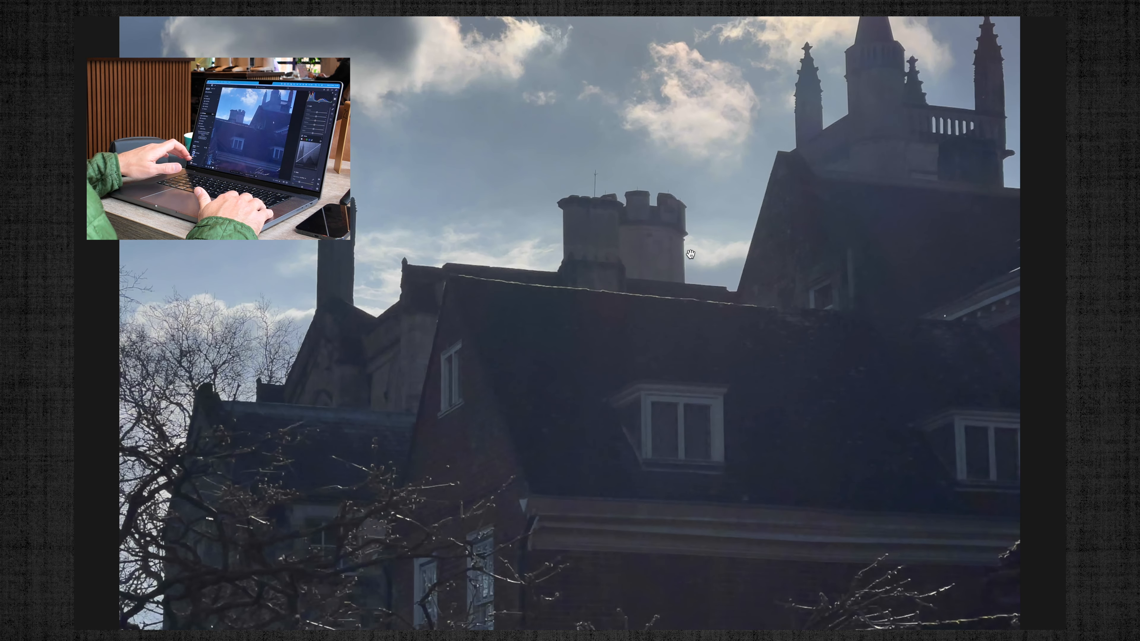
click(690, 254)
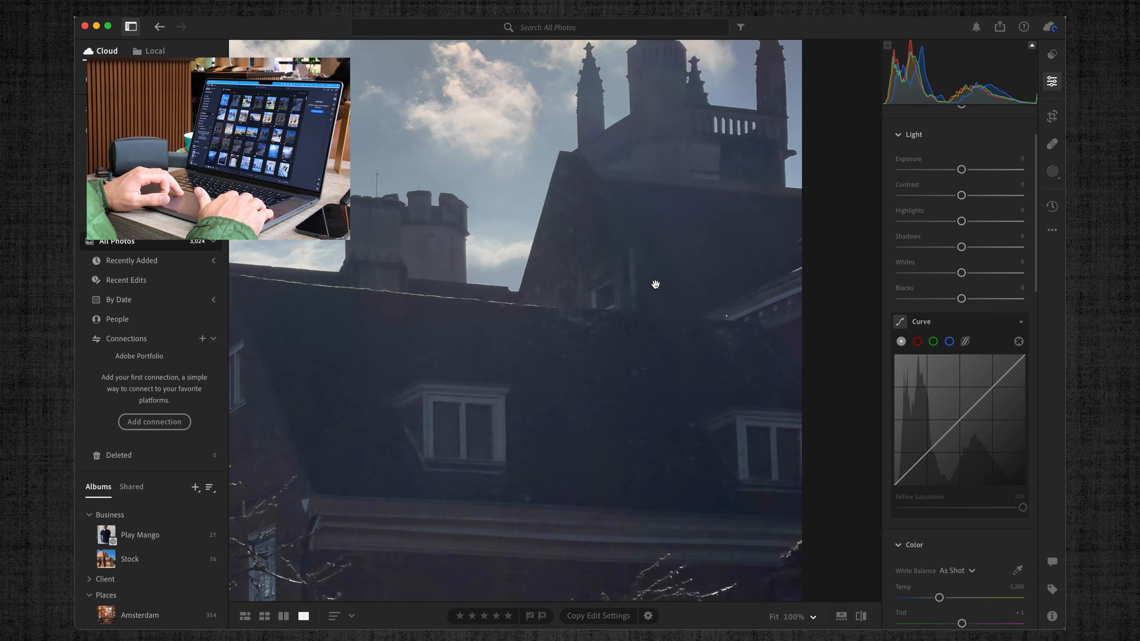
Reopen the backlit rooftop photo from the grid and turn it black and white with Saturation at −100
key(g)
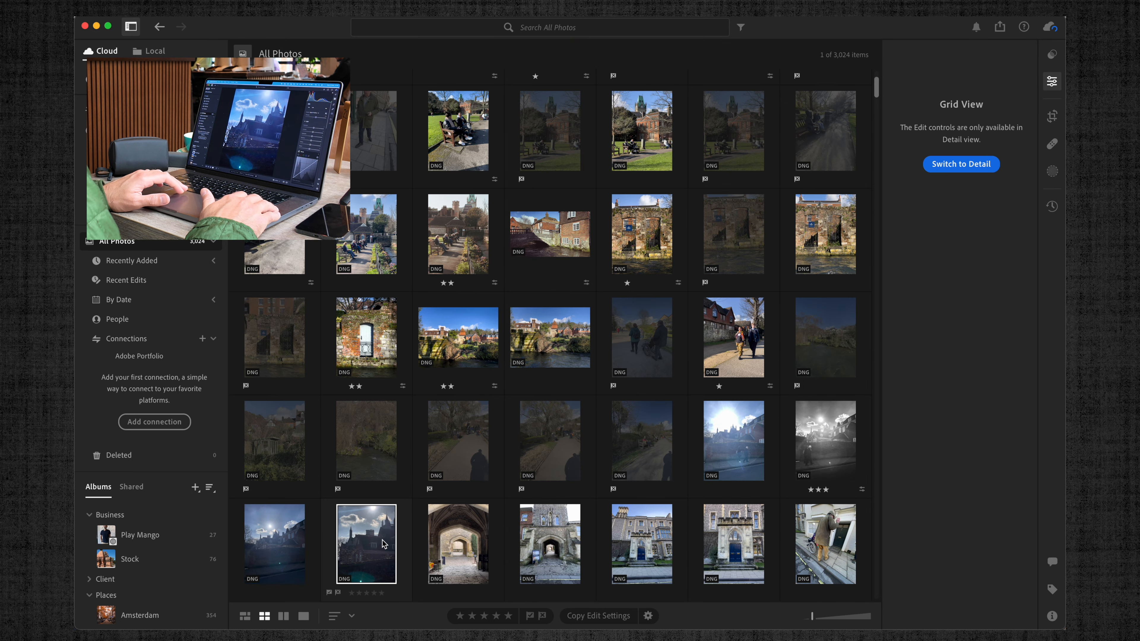
double_click(383, 544)
key(Right)
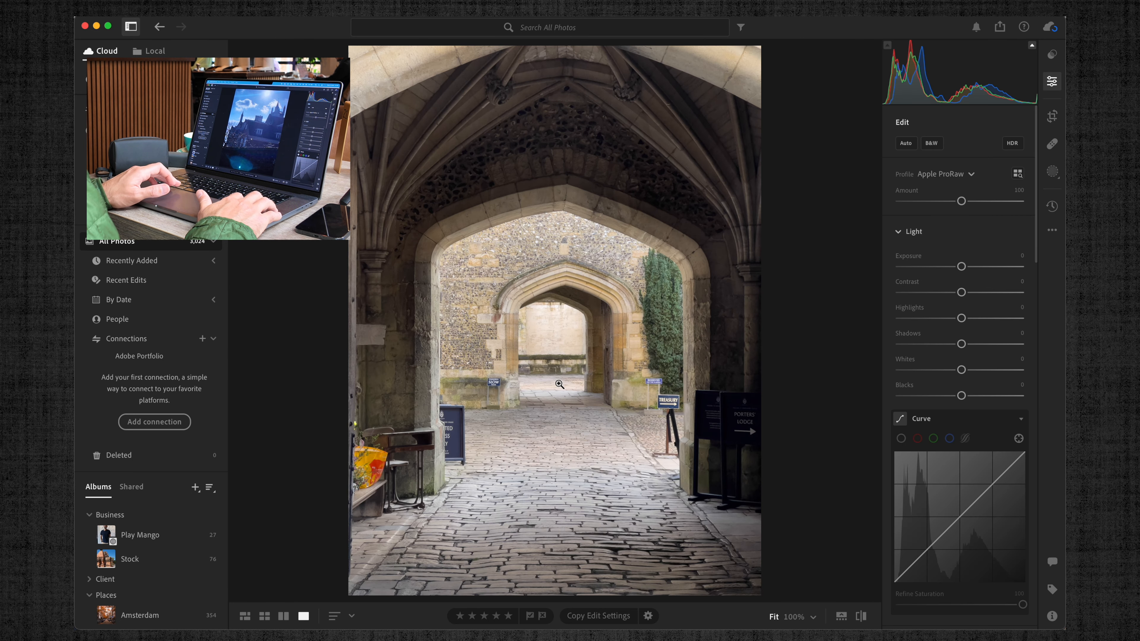
key(Left)
scroll(960, 426, down, 15)
scroll(961, 426, up, 5)
drag(961, 375, 830, 376)
Anchor the tone curve with a highlight point and a shadow point, and raise the black point to an output of 3.9
scroll(948, 323, up, 4)
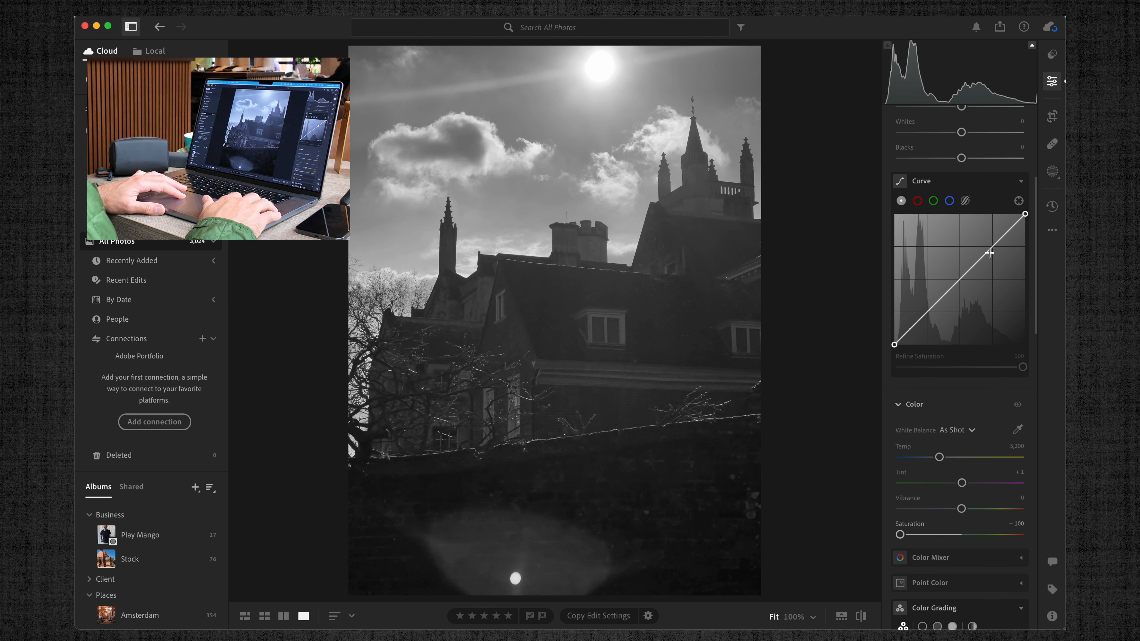
click(988, 251)
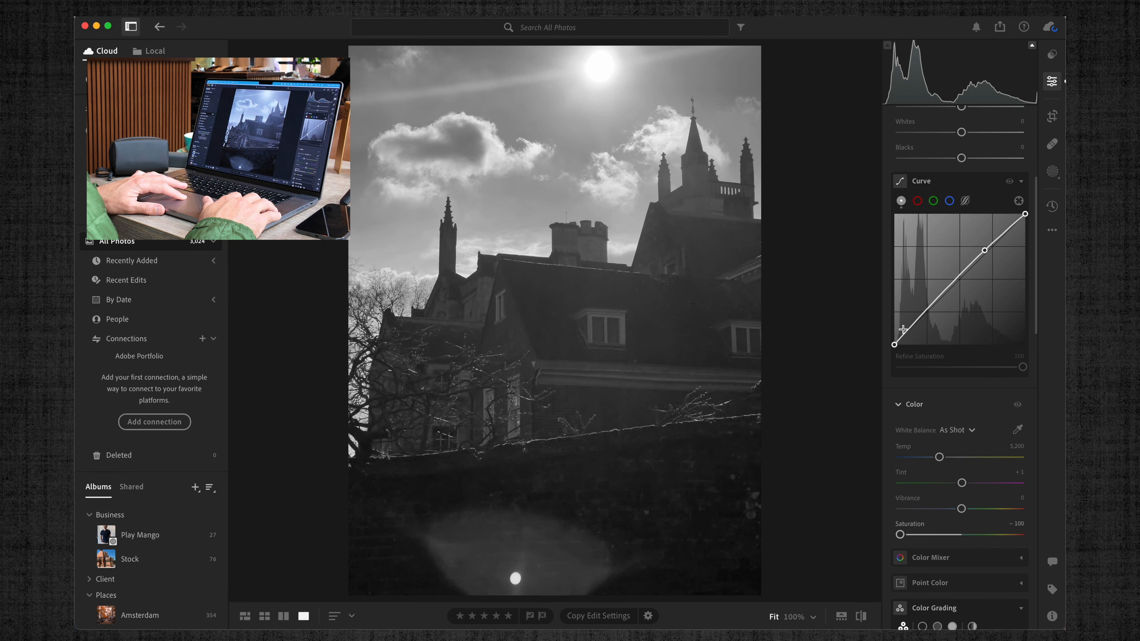
drag(928, 309, 930, 310)
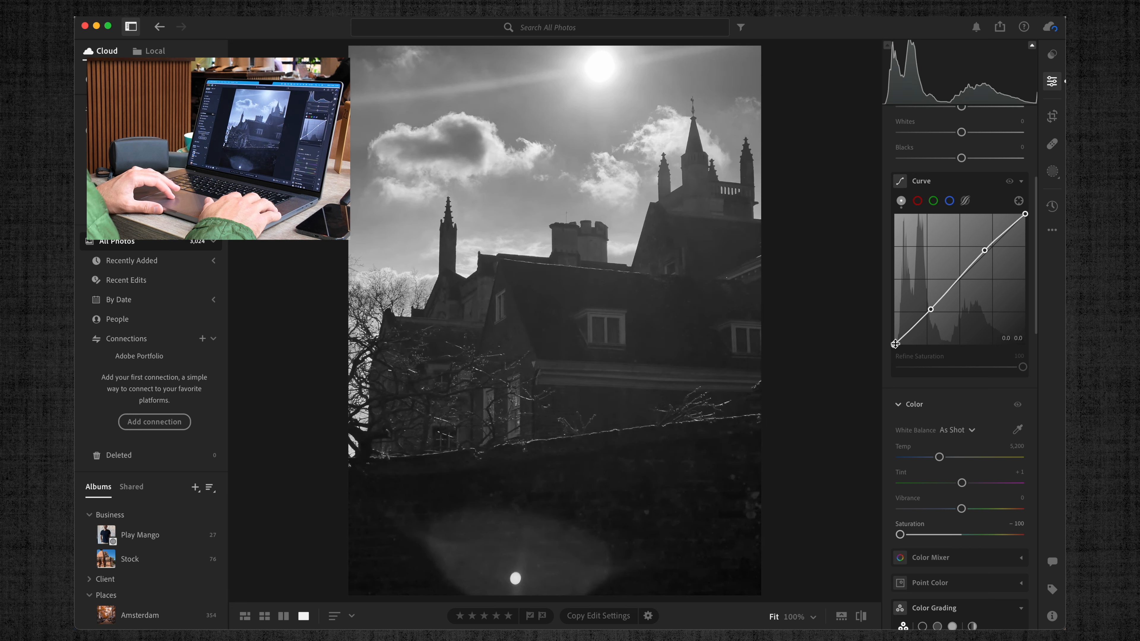
drag(896, 346, 894, 341)
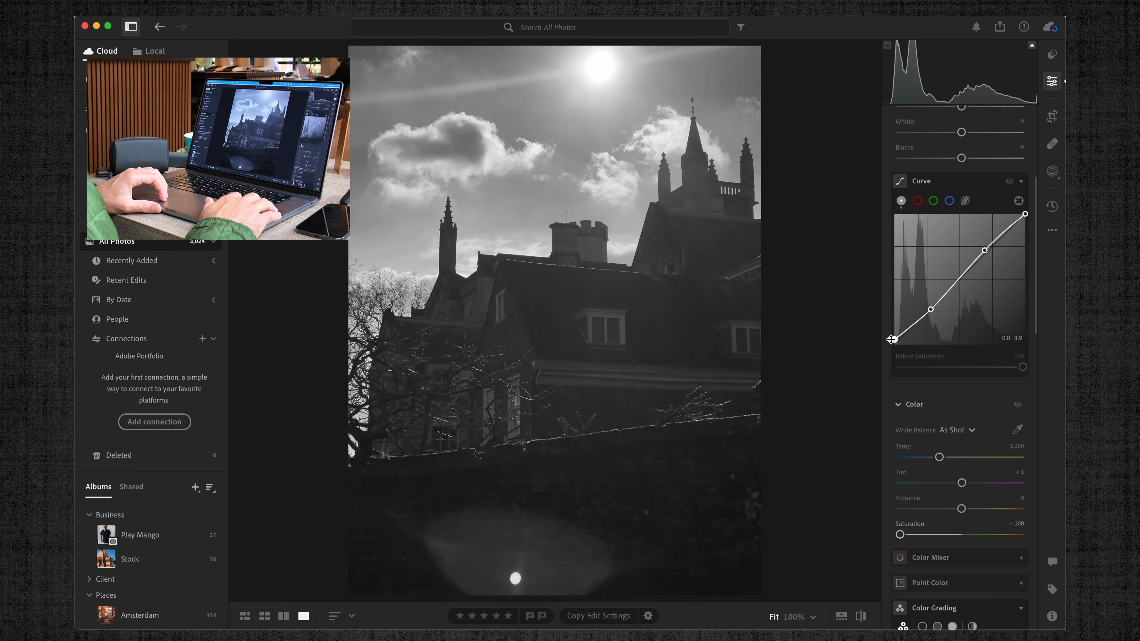
Set the Grain to 27 and check its texture up close on the roof
scroll(905, 378, down, 15)
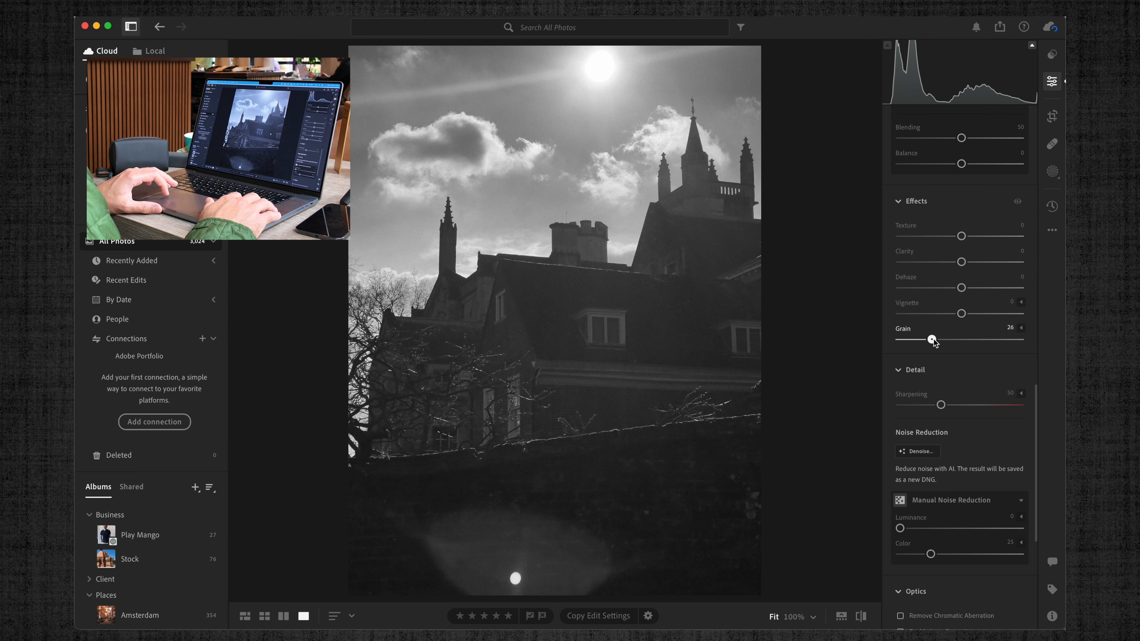
drag(930, 341, 934, 340)
click(689, 335)
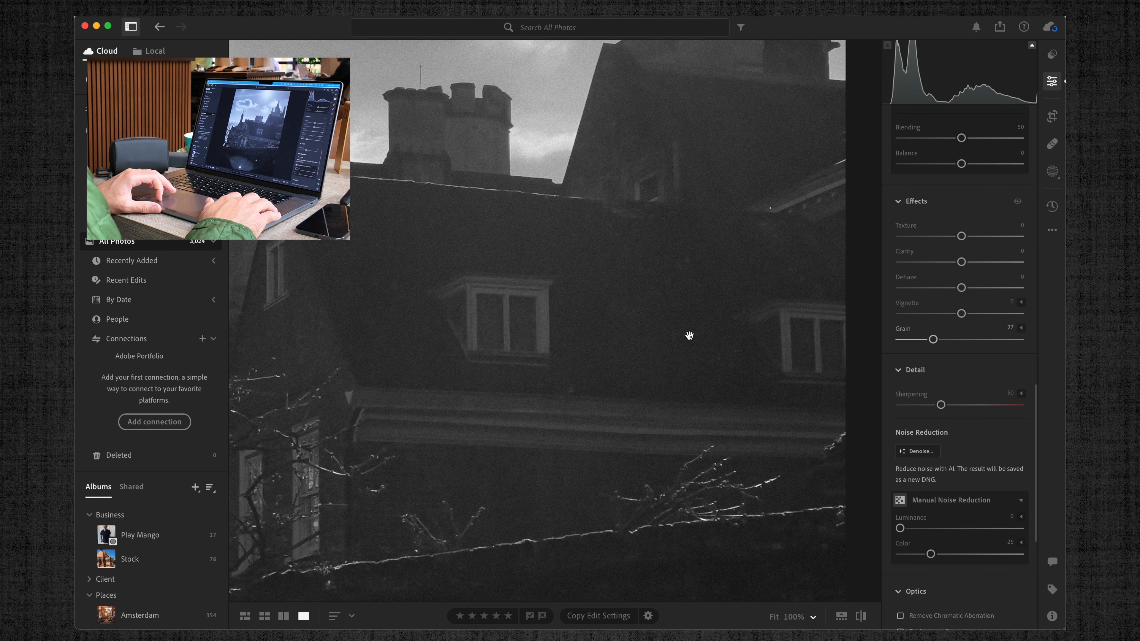
click(688, 335)
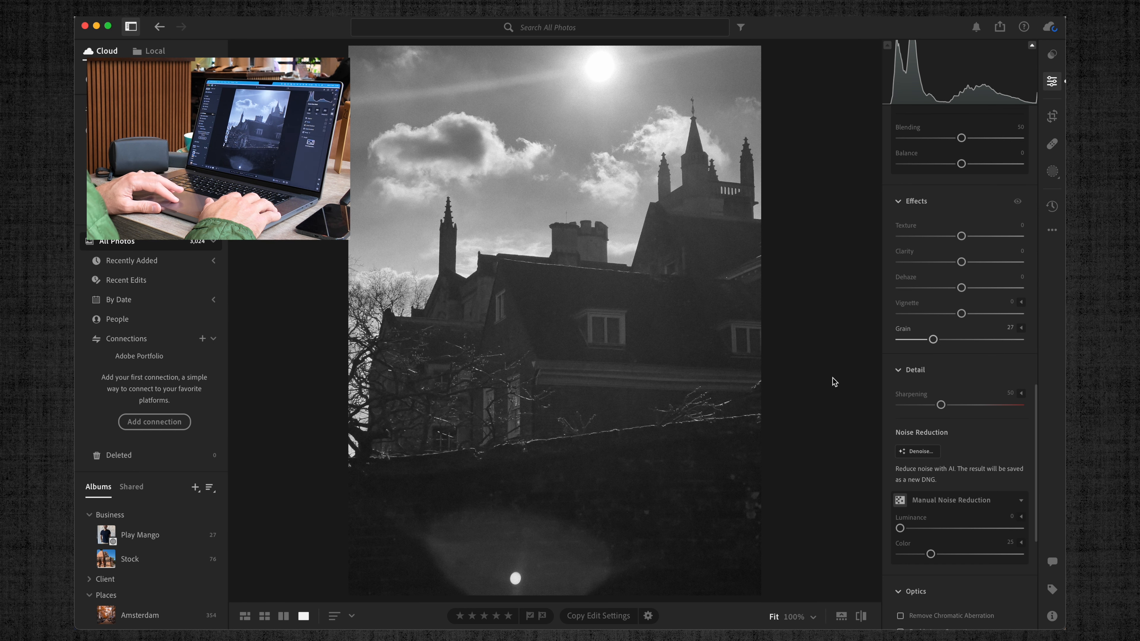
Add a linear gradient mask over the foreground wall and darken it with Exposure at −0.08 and Shadows at −31
click(1051, 171)
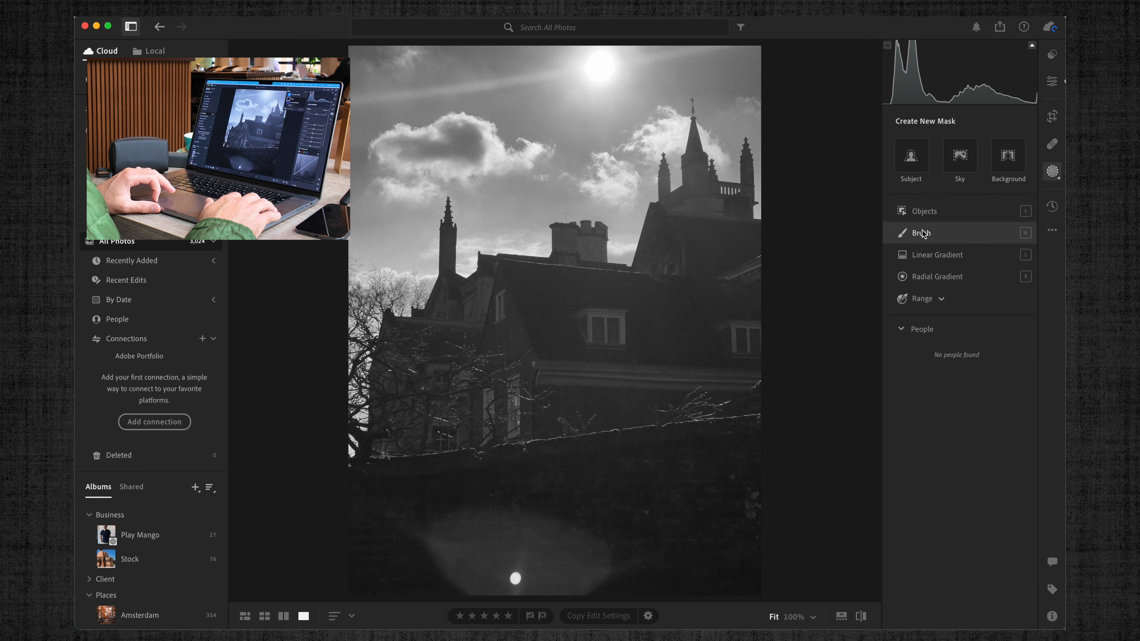
click(924, 255)
drag(597, 533, 576, 404)
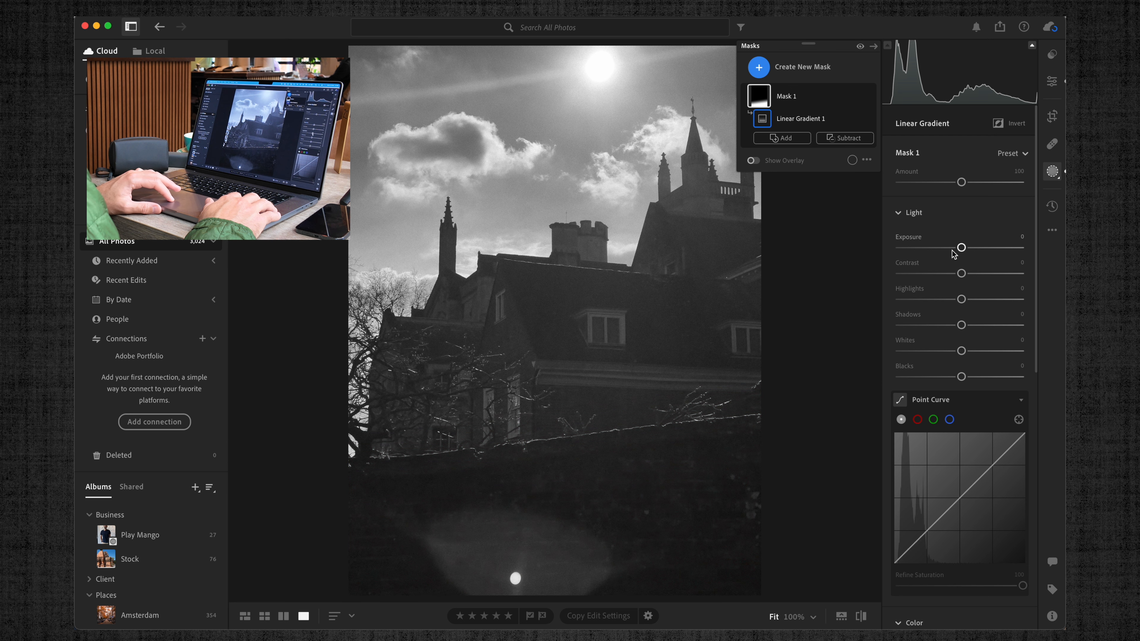
drag(961, 248, 959, 248)
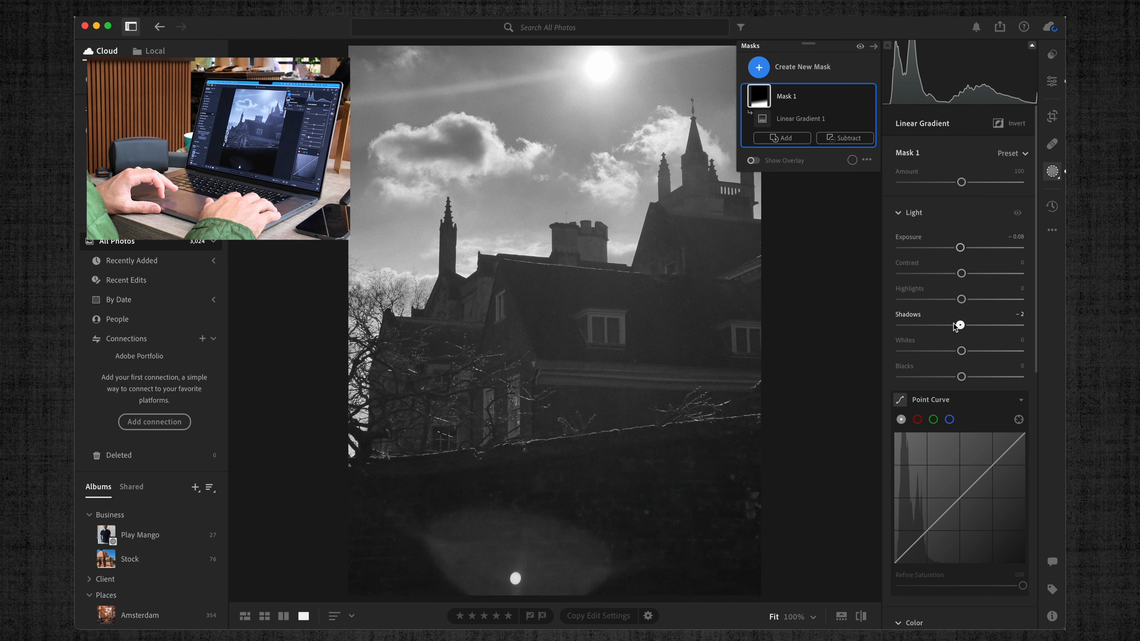
drag(962, 324, 943, 325)
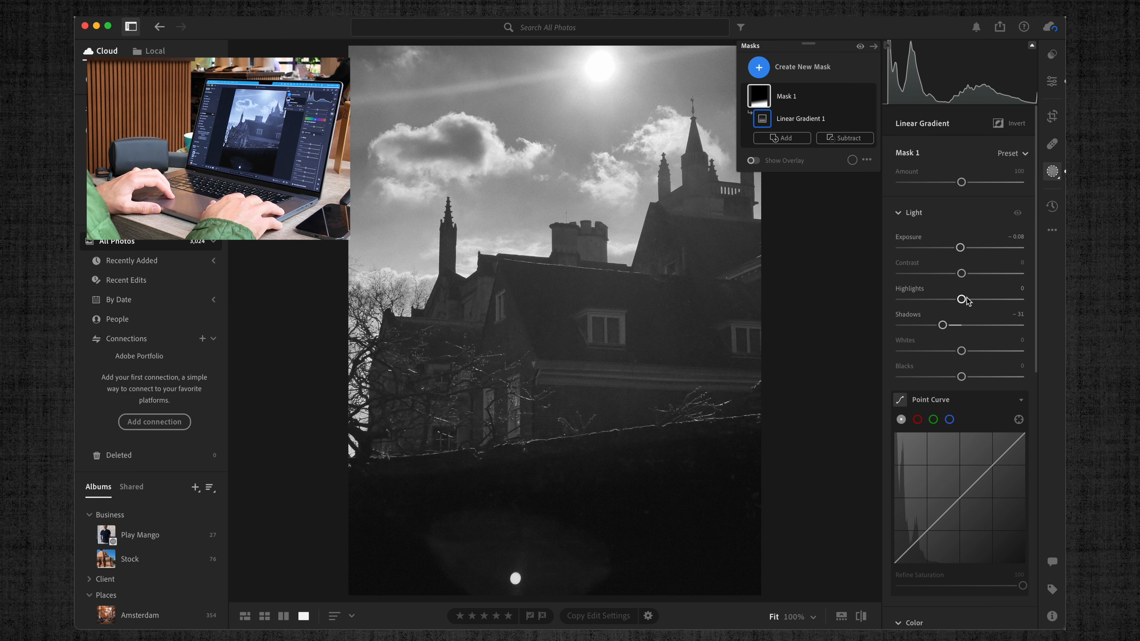
scroll(969, 304, down, 10)
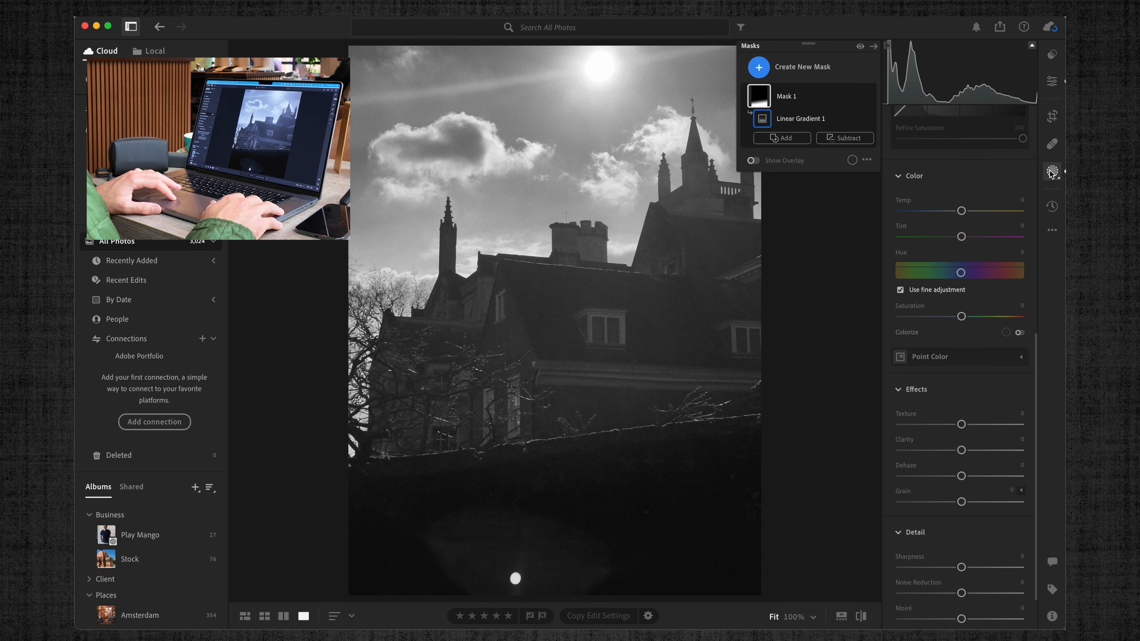
Adjust the Vignette in the rooftop photo's global effects, and return to the photo grid
click(1053, 81)
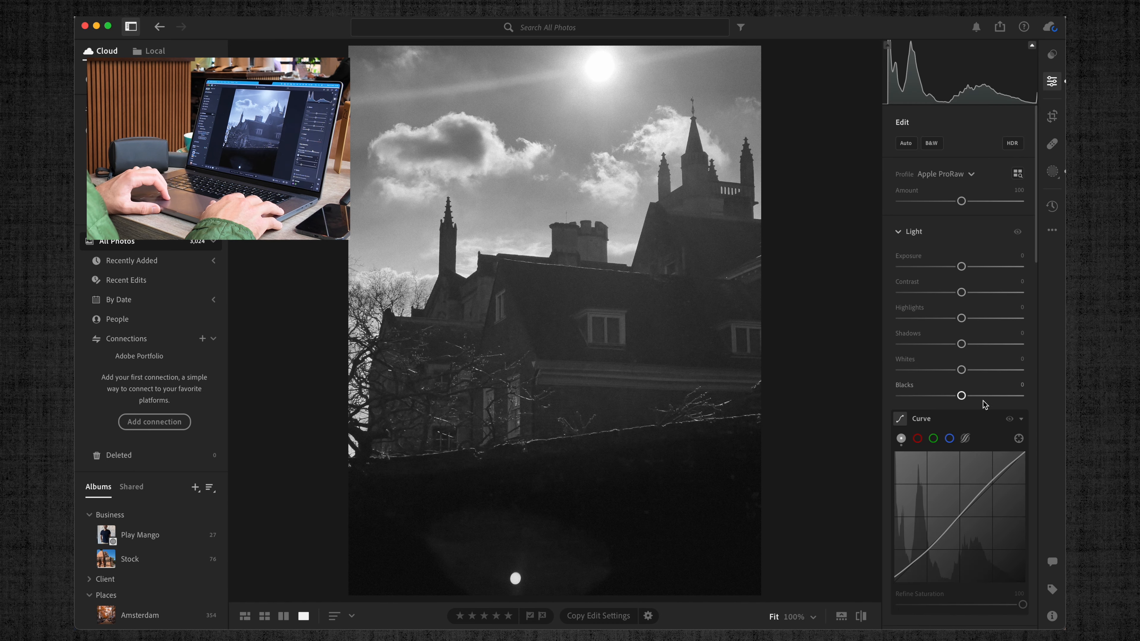
scroll(983, 404, down, 15)
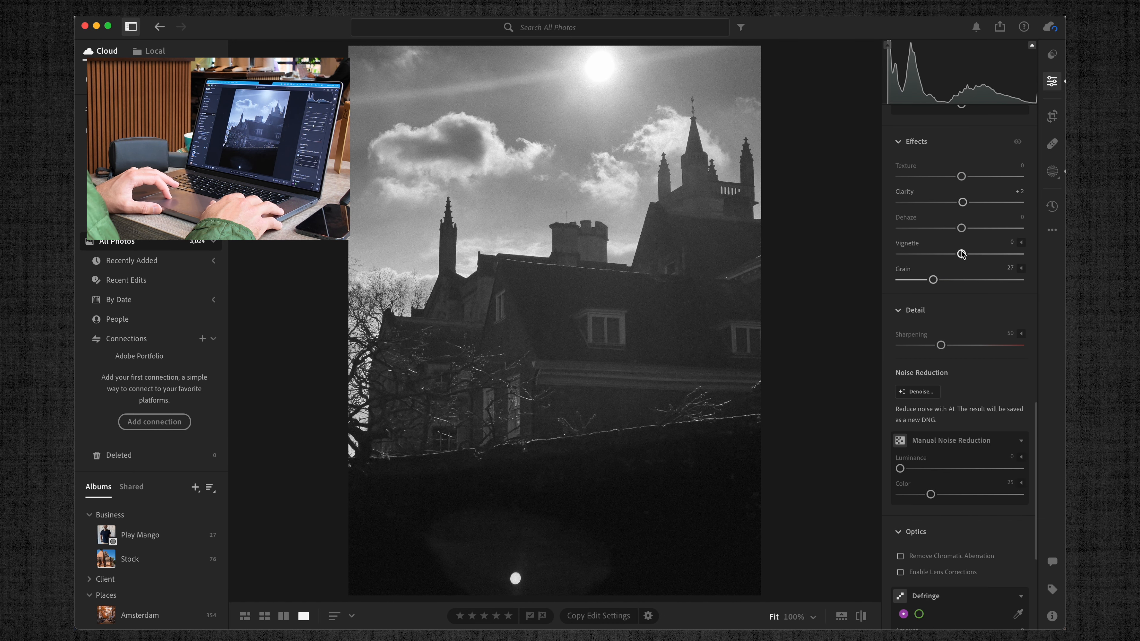
drag(961, 253, 965, 229)
key(g)
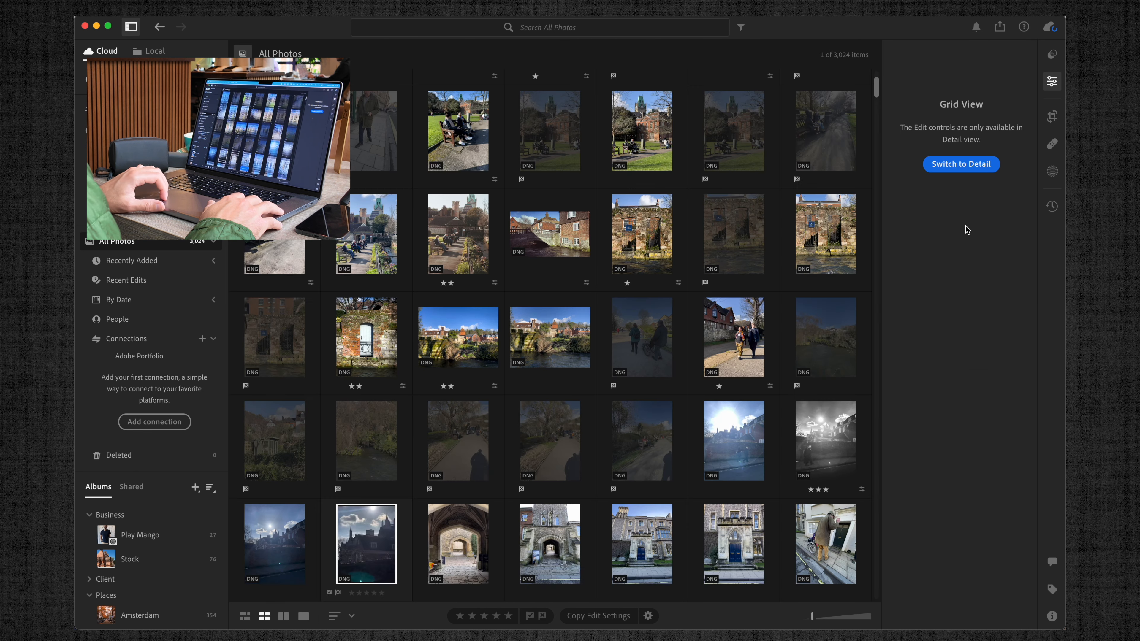
Open the stone archway photo from the grid and browse onward to the wide facade photo with the blue door
scroll(449, 499, down, 4)
scroll(454, 508, down, 2)
double_click(453, 122)
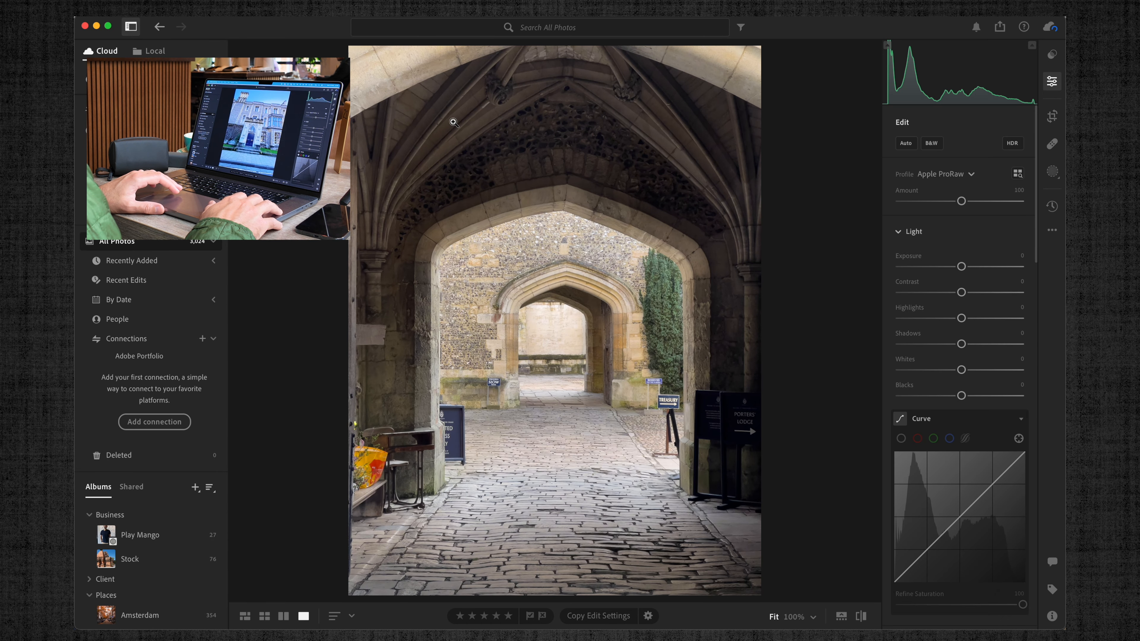
key(Right)
key(Right)
key(Right)
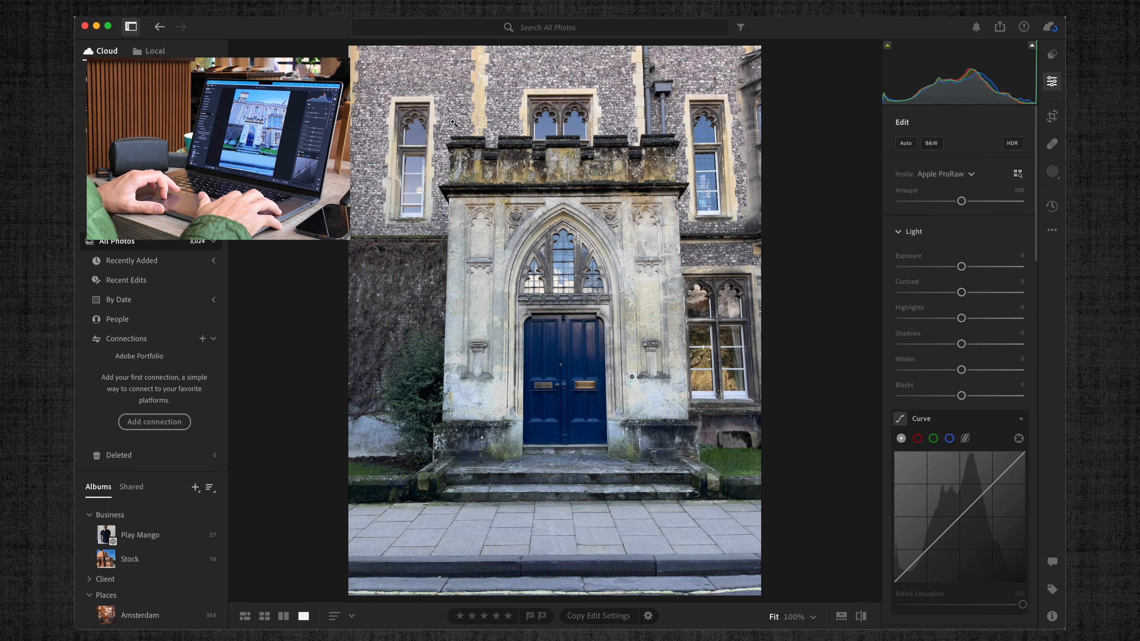
key(Left)
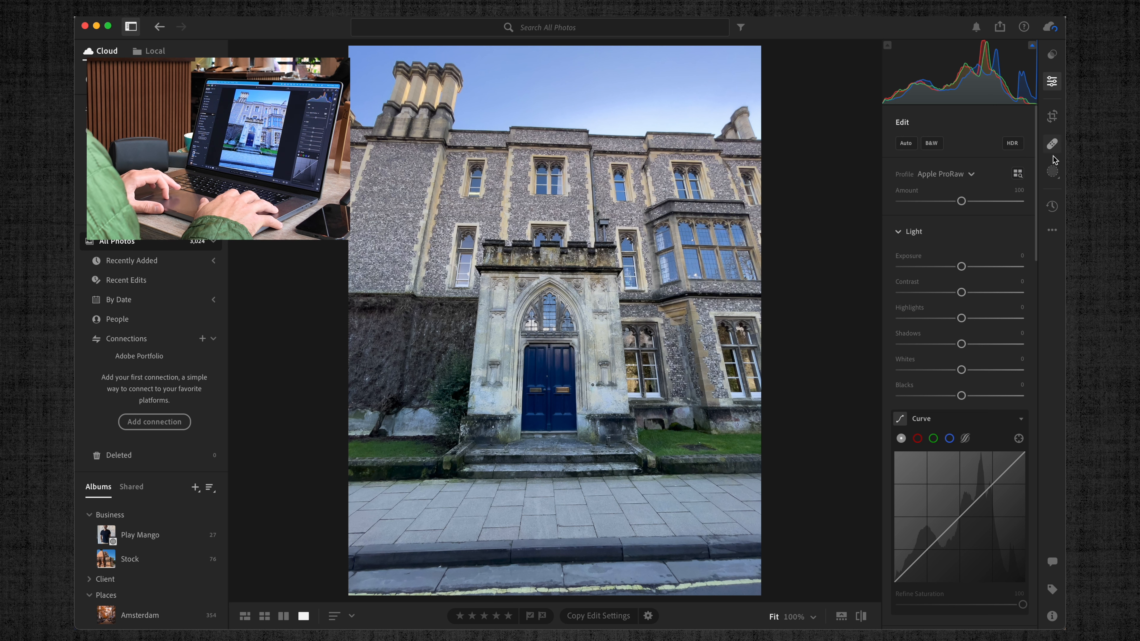
Straighten the facade's perspective with Upright set to Auto and constrain the crop to the image
click(1051, 116)
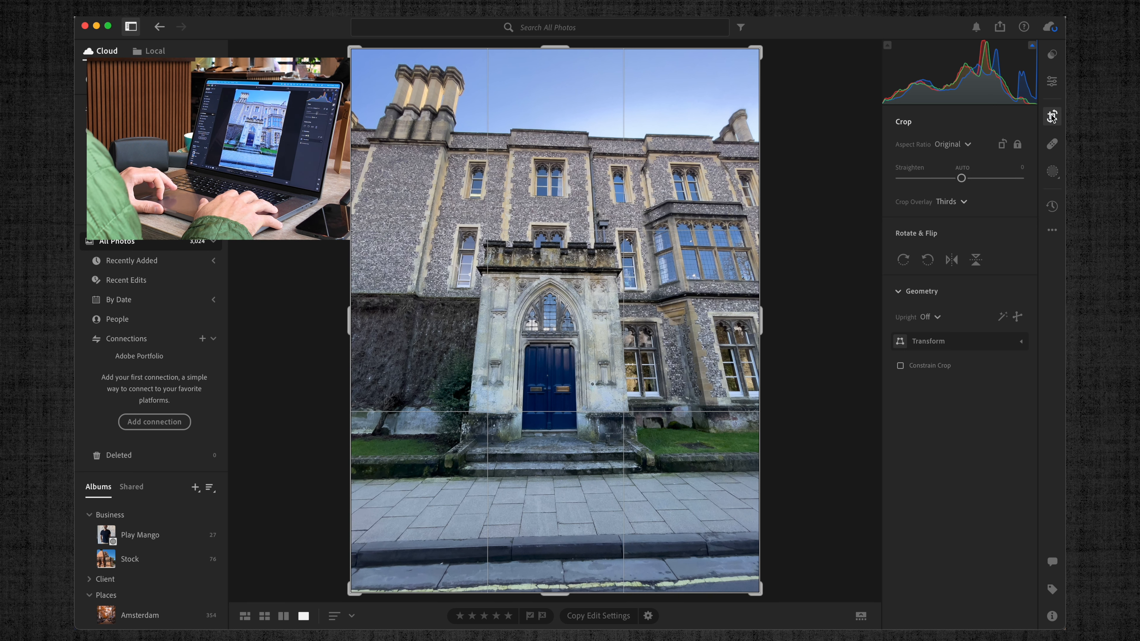
click(937, 316)
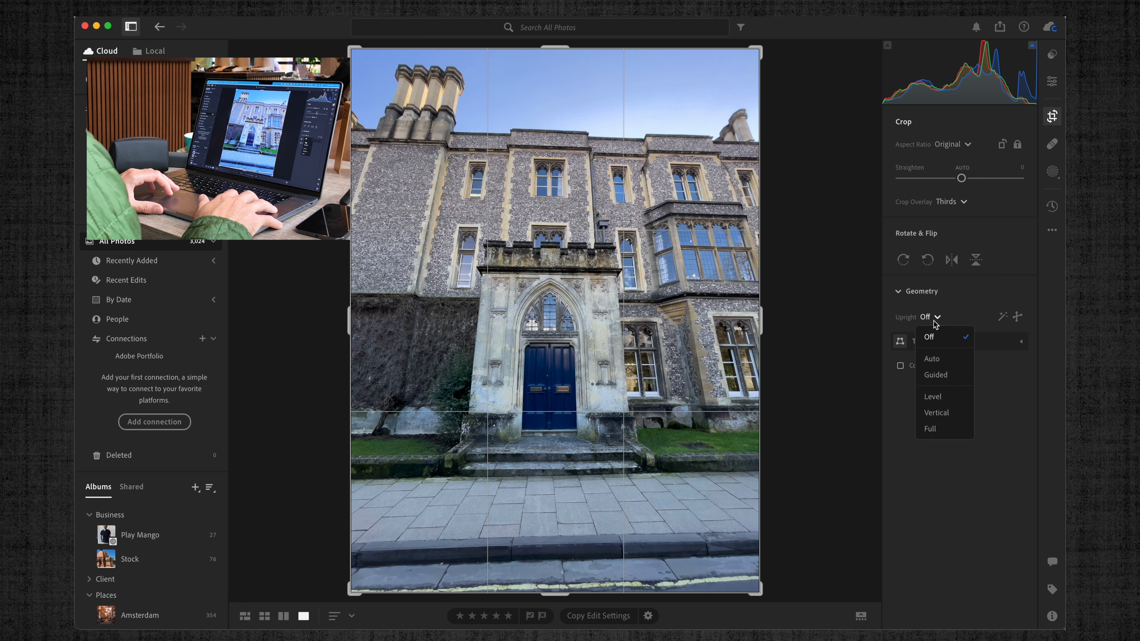
click(933, 359)
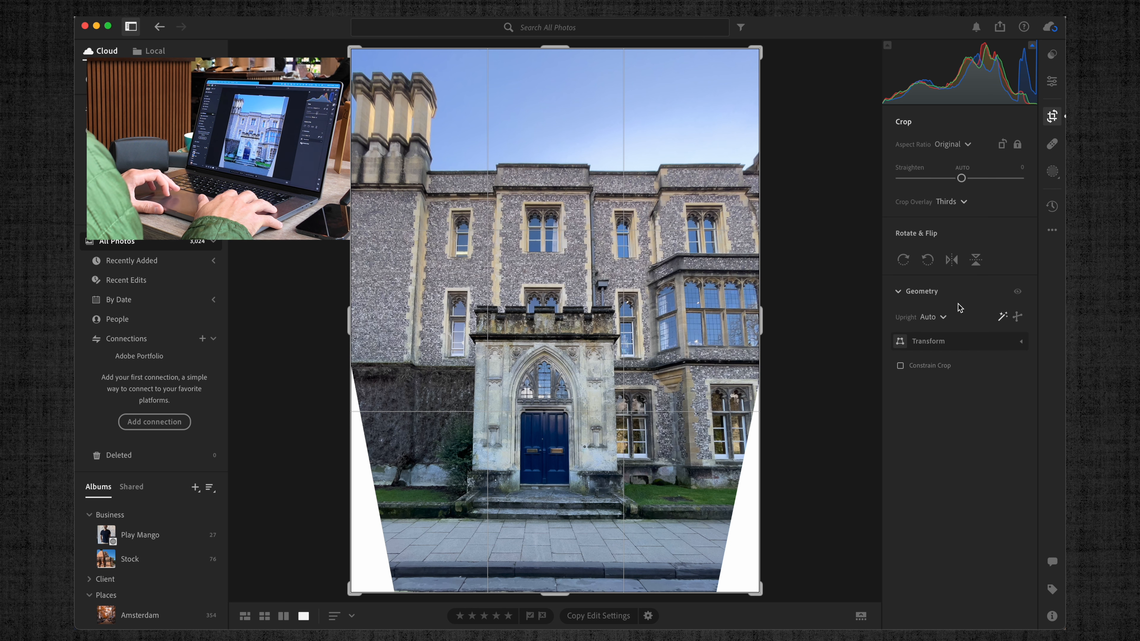
click(900, 366)
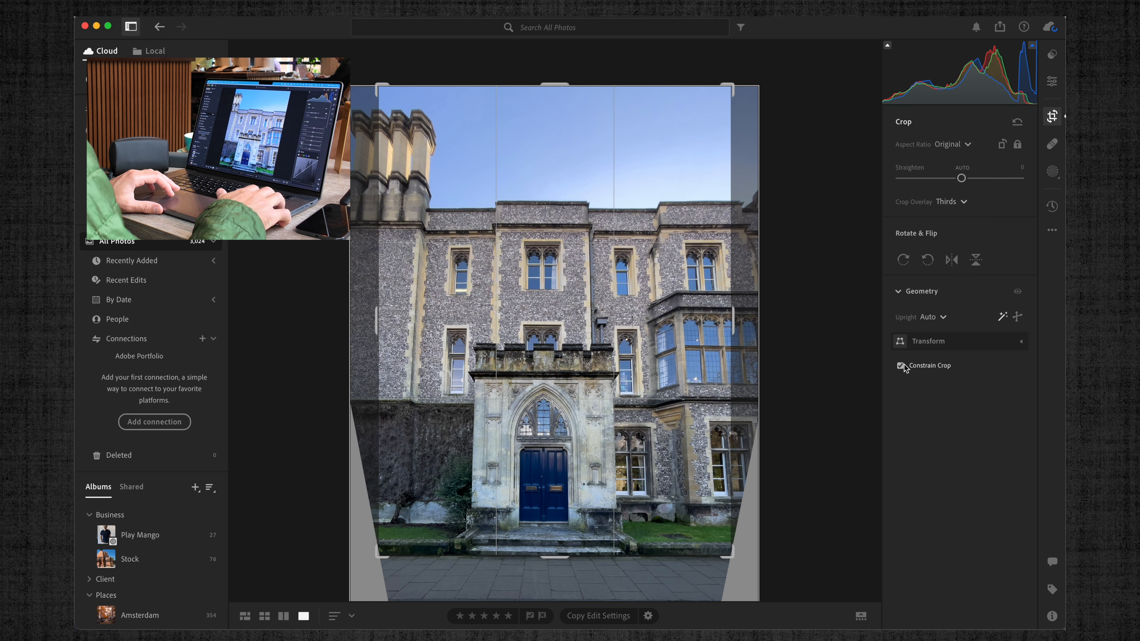
key(e)
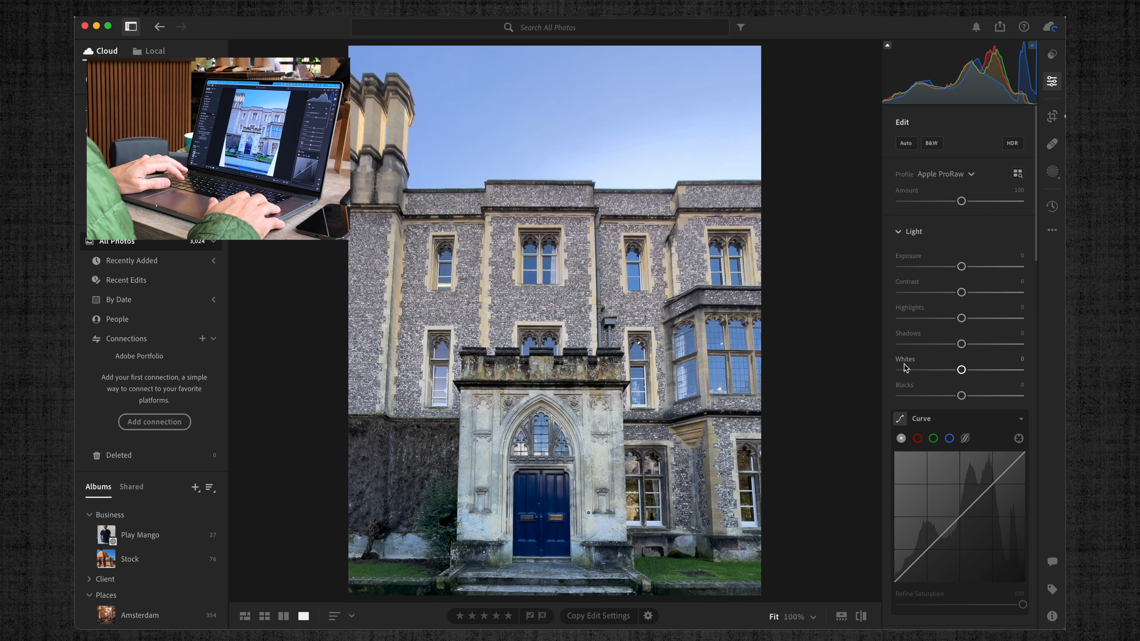
Undo the Constrain Crop and the Auto Upright correction on the facade photo
key(cmd+z)
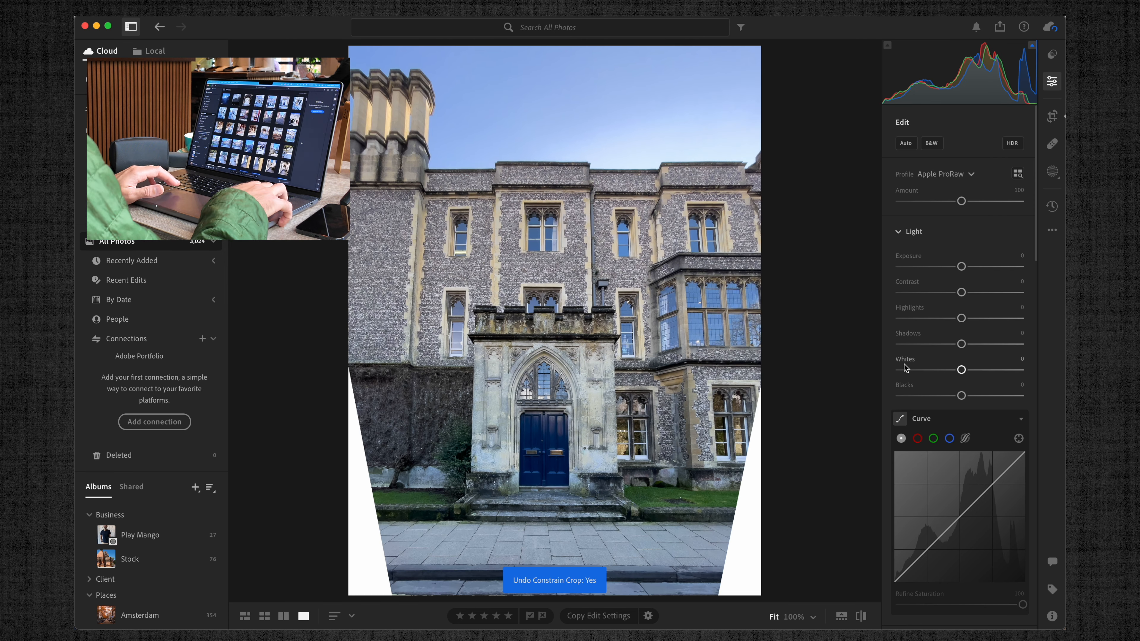
key(g)
key(d)
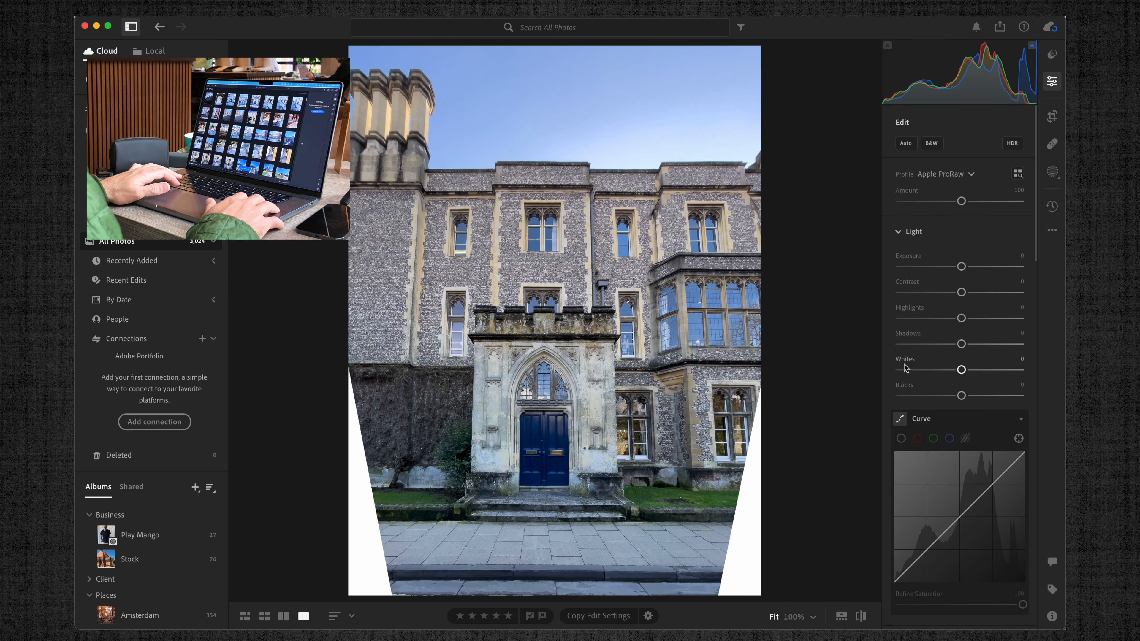
key(g)
key(d)
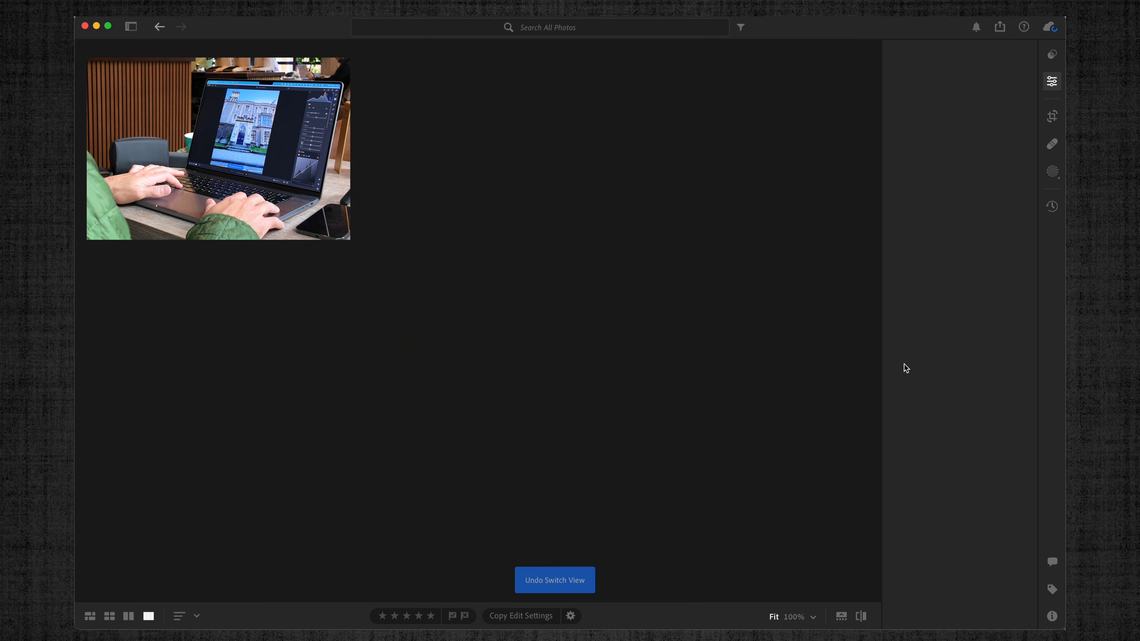
key(super+z)
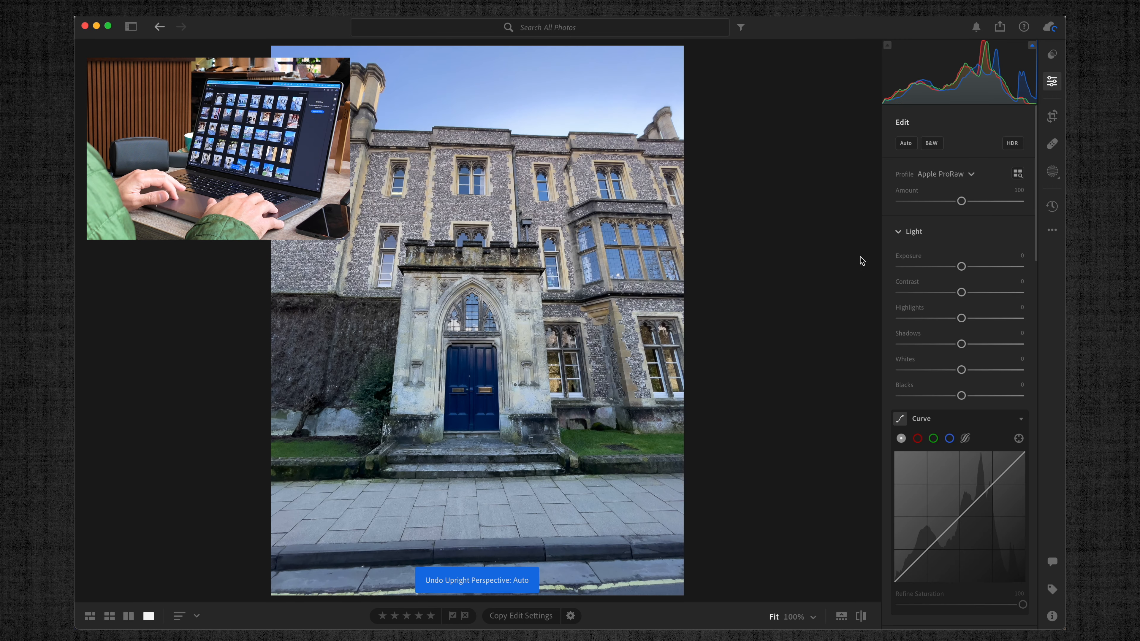
Open the cobbled archway photo from the grid for editing and look over the available mask types
key(g)
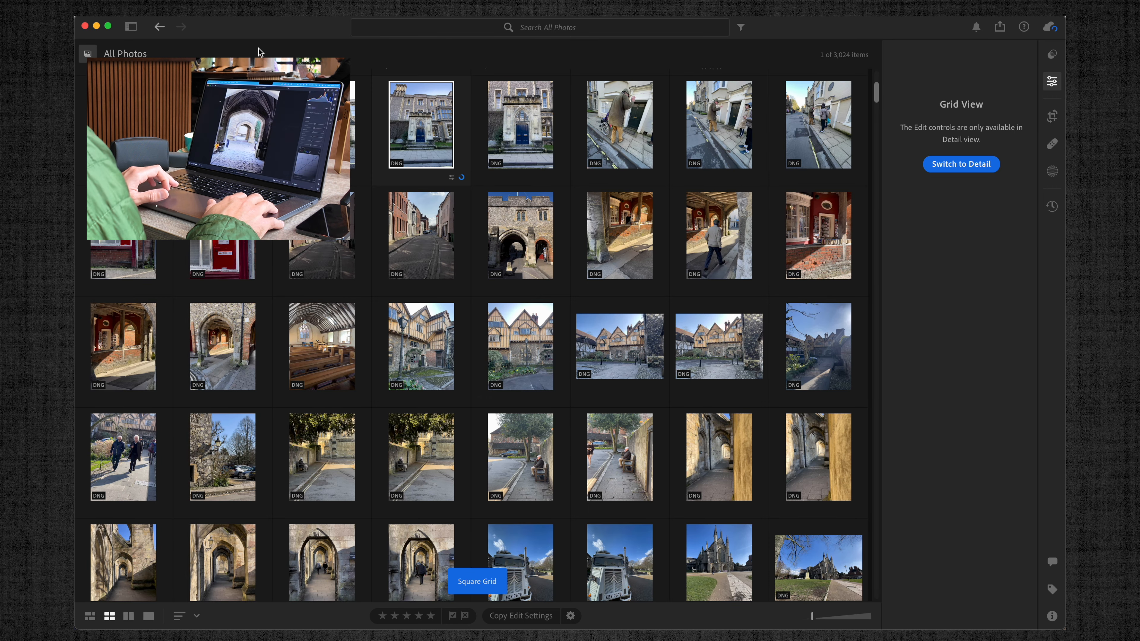
key(d)
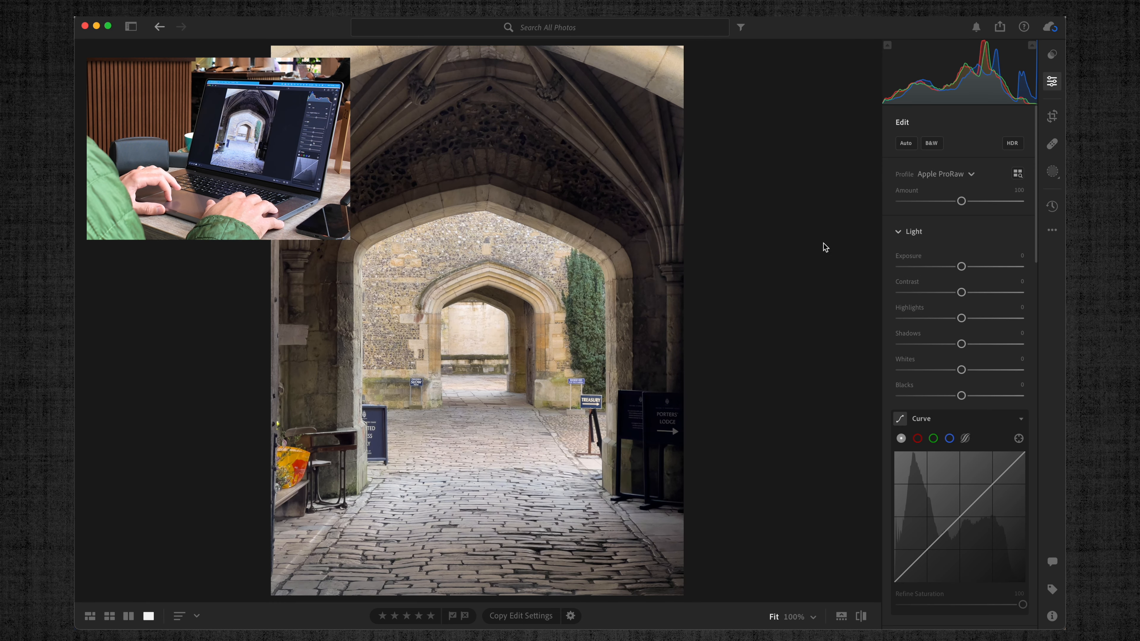
scroll(979, 359, up, 1)
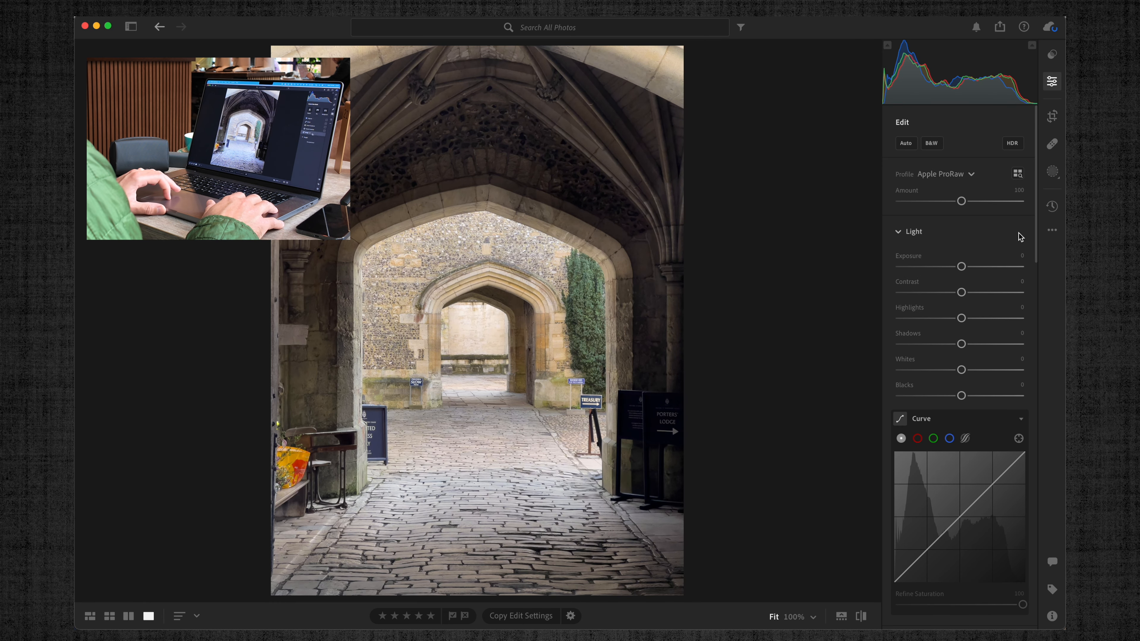
click(1053, 172)
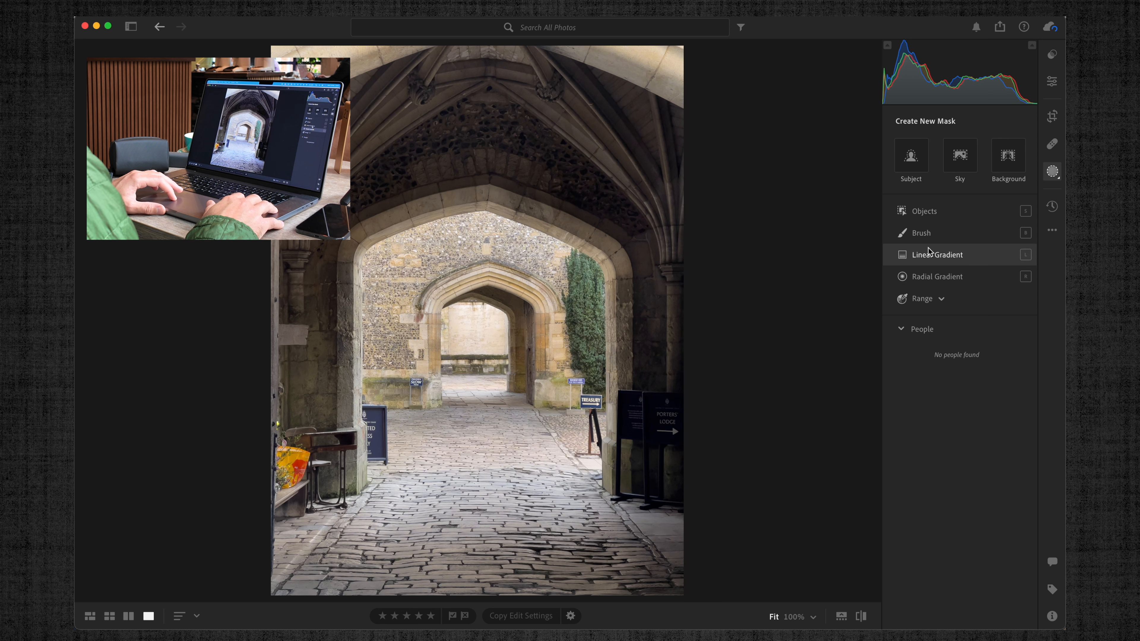
mouse_move(950, 247)
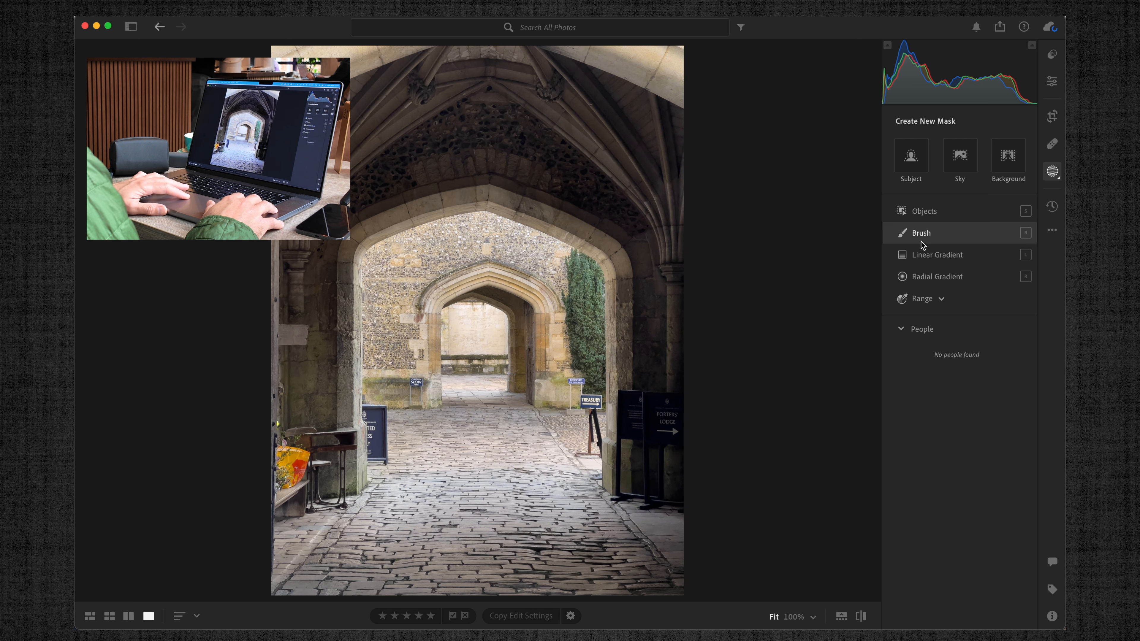
click(1050, 86)
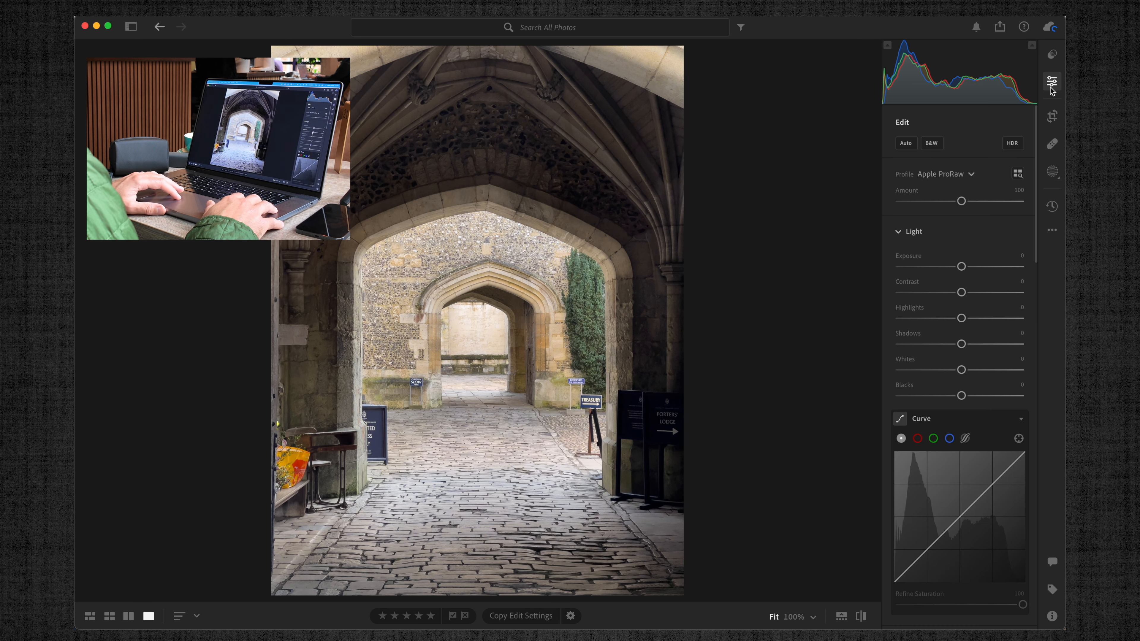
Set the archway photo's Contrast to +29, Shadows to +36 and Highlights to −27
drag(961, 293, 979, 292)
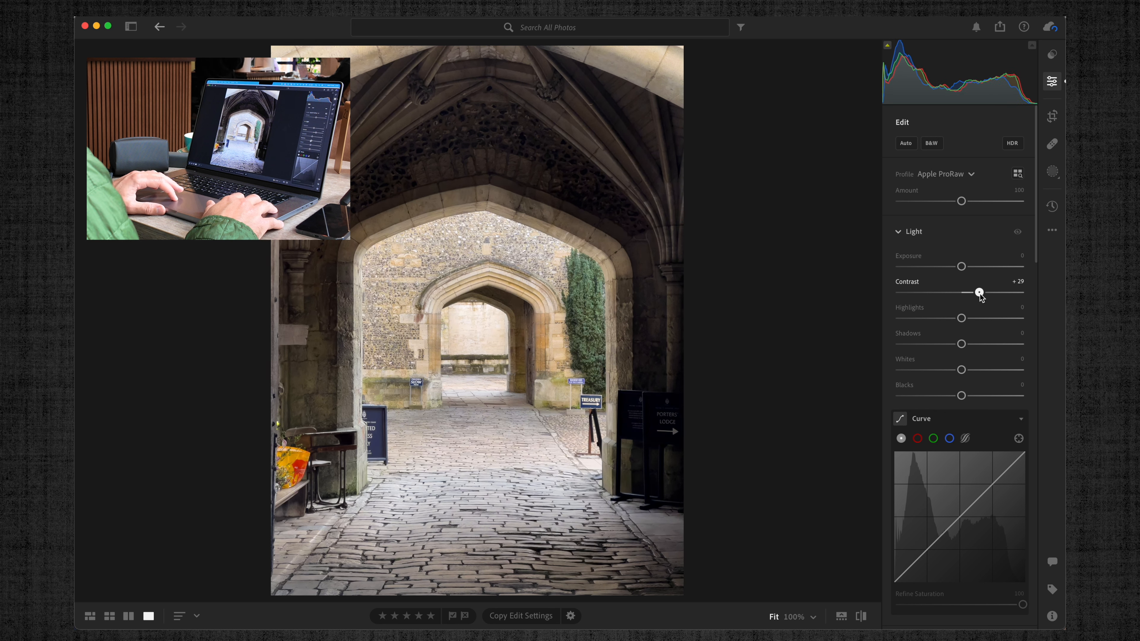
drag(962, 344, 983, 344)
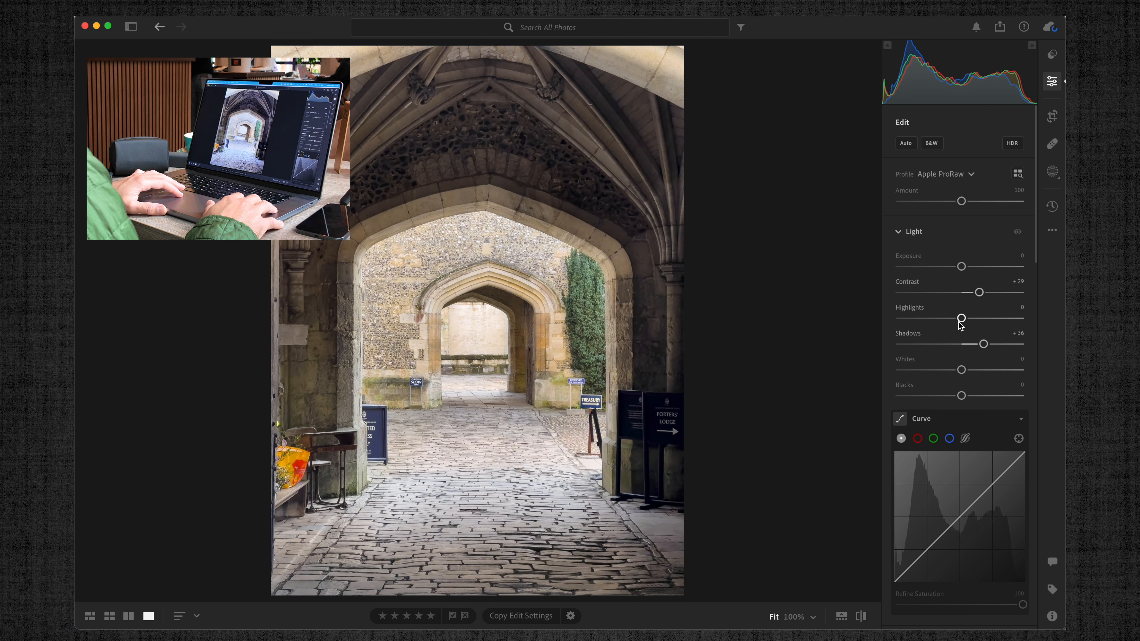
drag(961, 318, 945, 318)
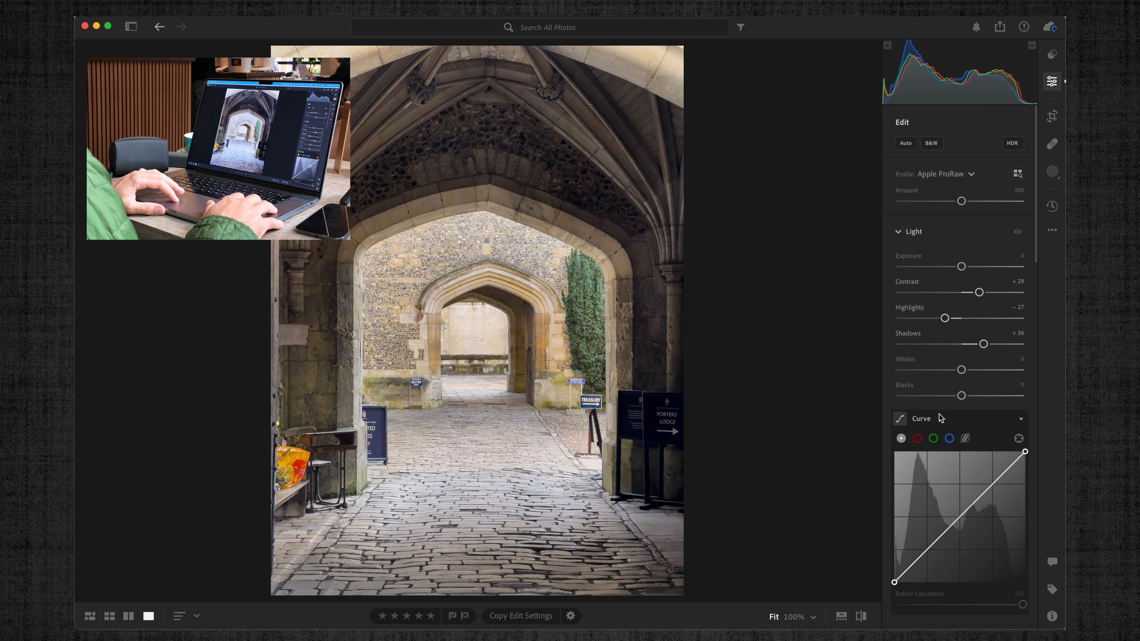
Shape the tone curve into a gentle S with points at about 68.2/70.2 and 26.3/22.4, and set Saturation to −100
drag(982, 495, 984, 490)
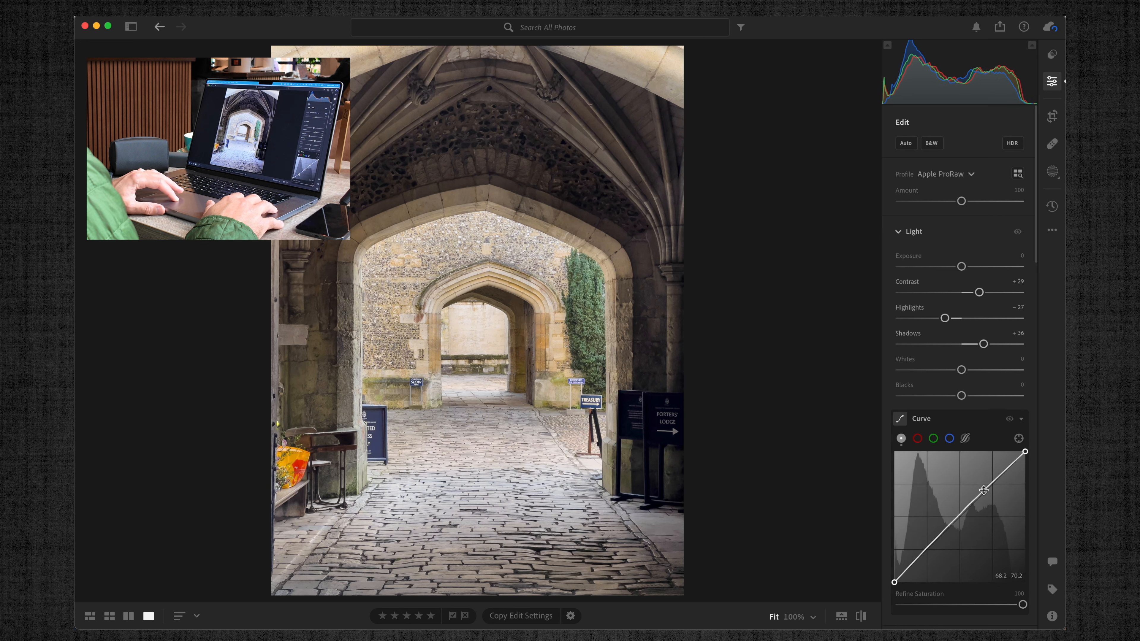
drag(925, 555, 926, 559)
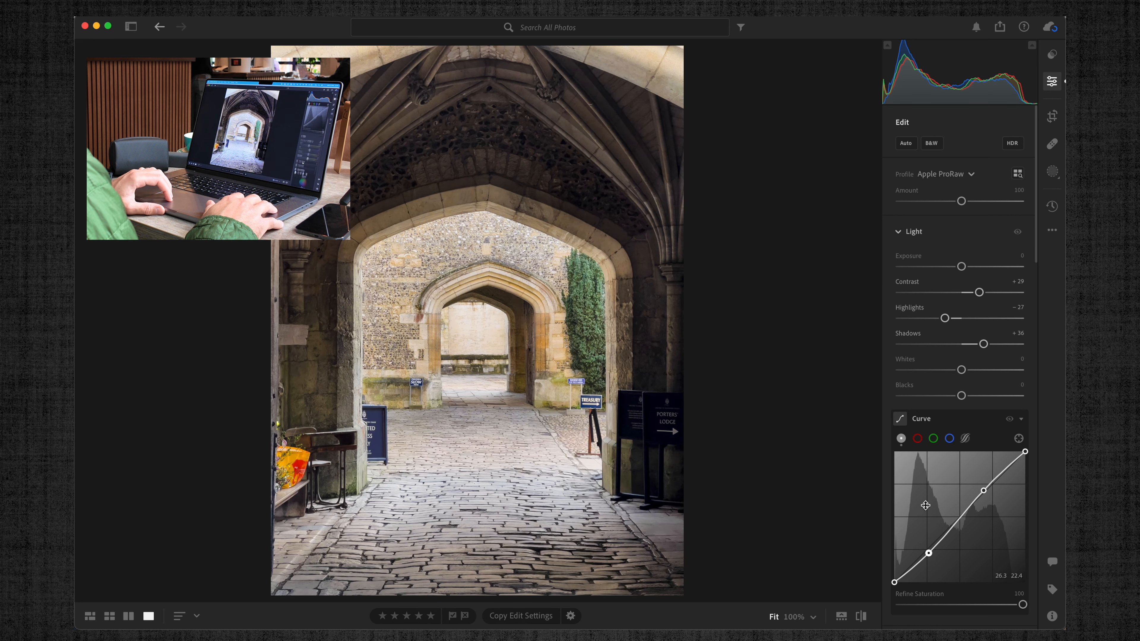
scroll(925, 502, down, 5)
scroll(925, 502, down, 5)
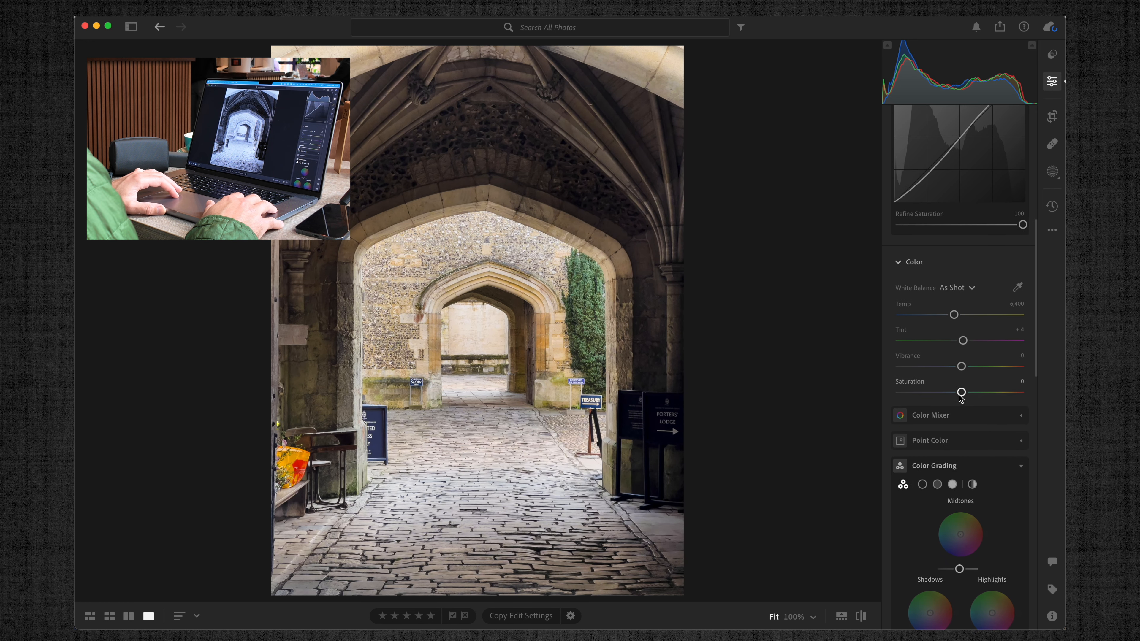
drag(961, 392, 894, 398)
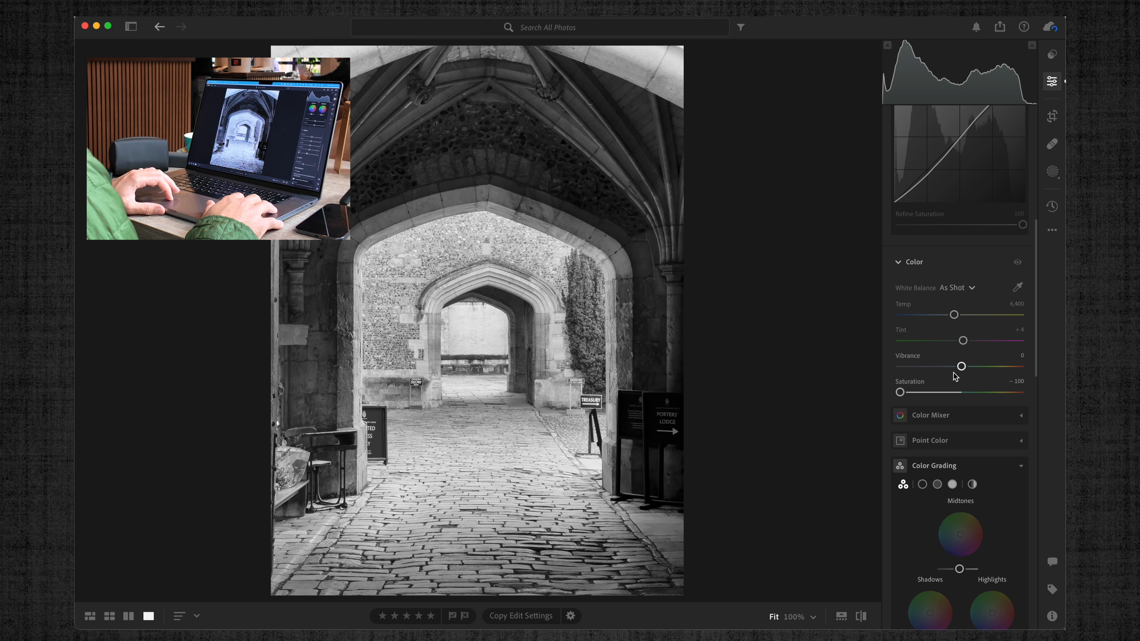
Set the archway photo's Vignette to −13 and its Clarity to +9
scroll(956, 372, down, 4)
scroll(957, 382, down, 6)
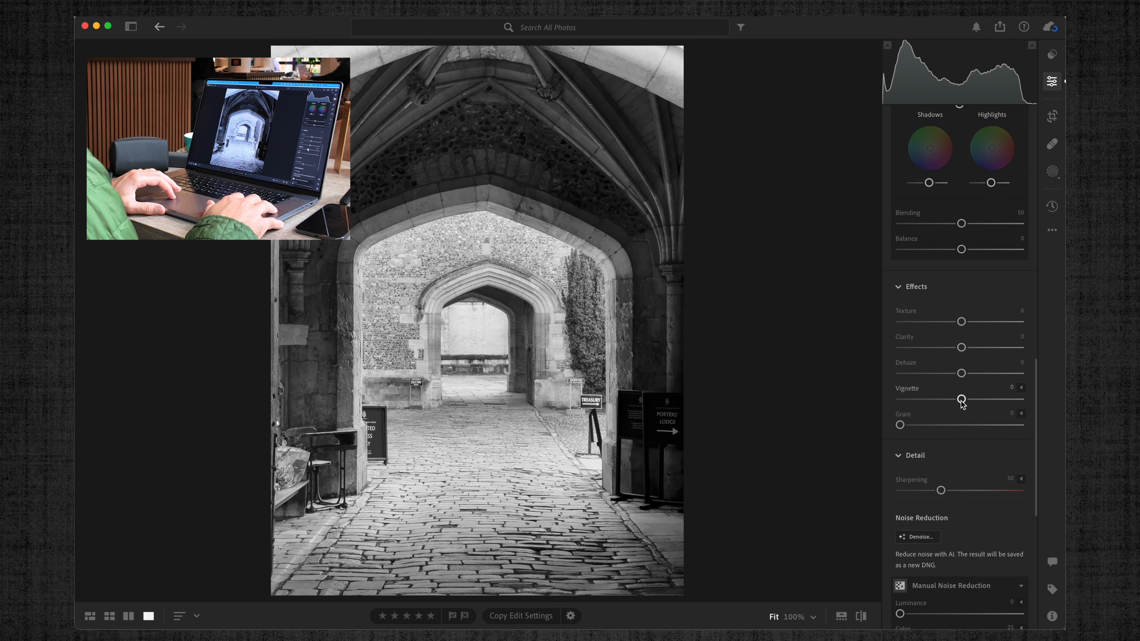
drag(961, 399, 953, 399)
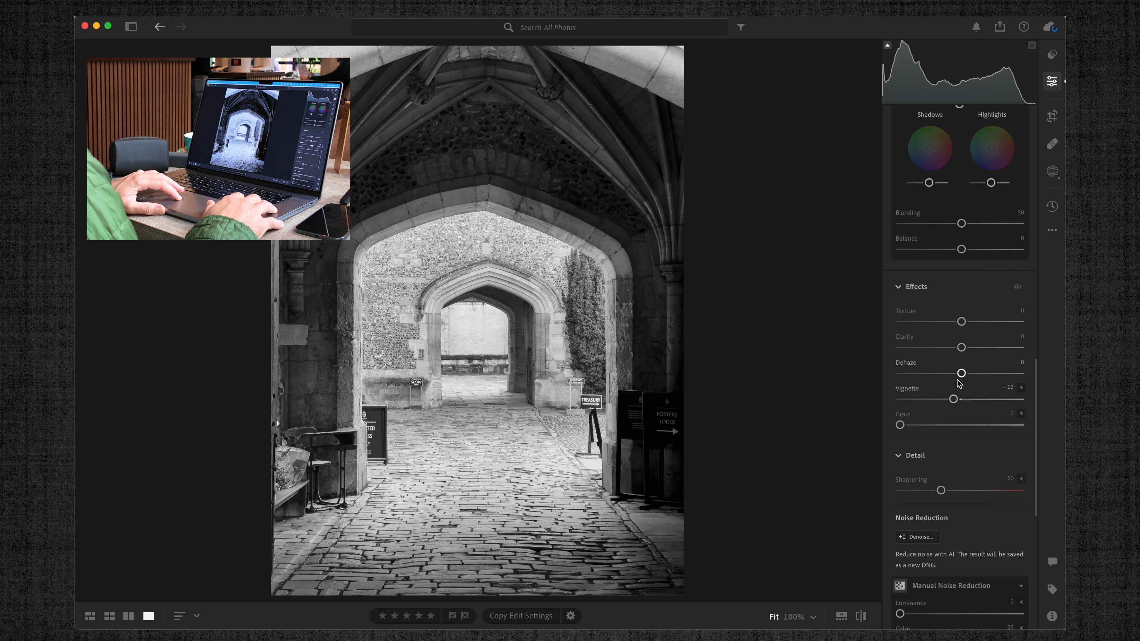
drag(961, 376, 968, 348)
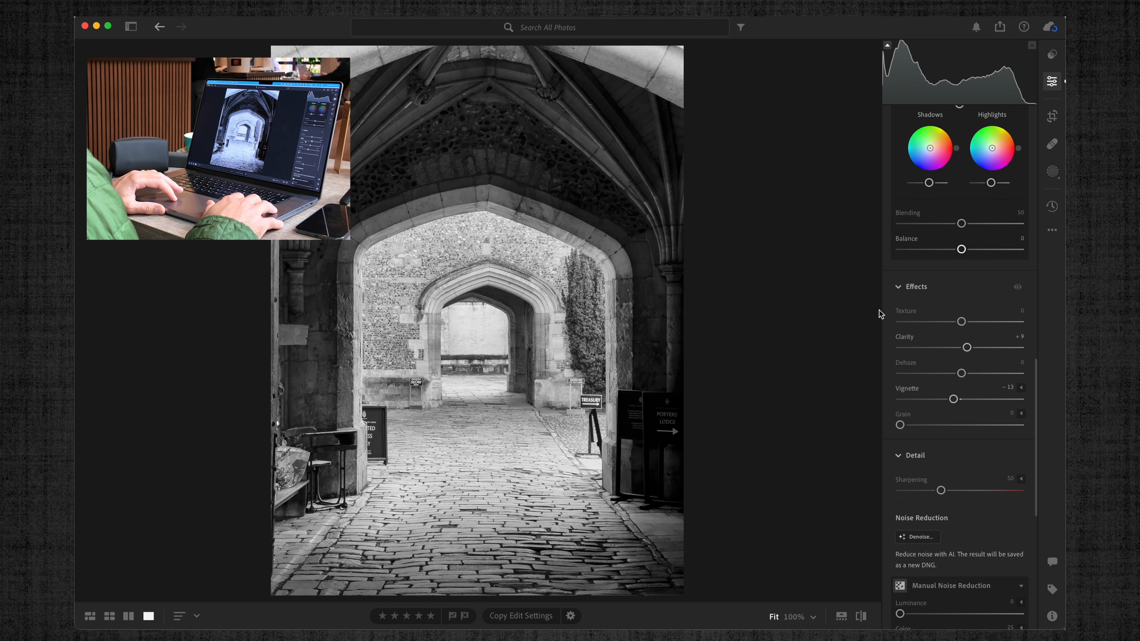
Lower the archway photo's Highlights to −42
scroll(933, 355, up, 15)
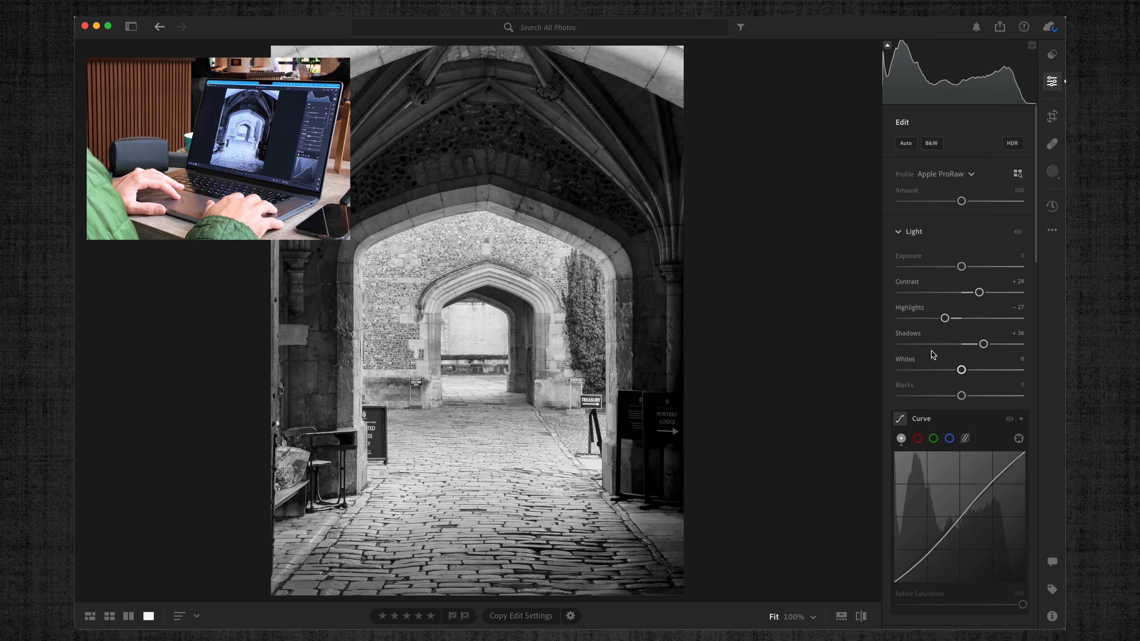
drag(945, 319, 935, 319)
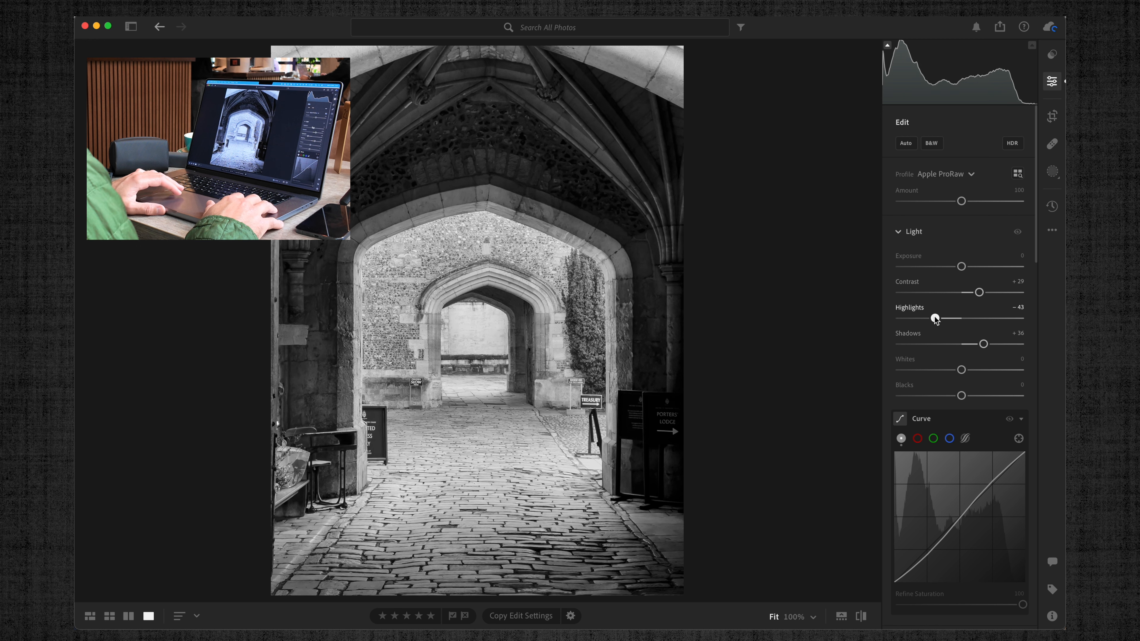
scroll(953, 264, down, 4)
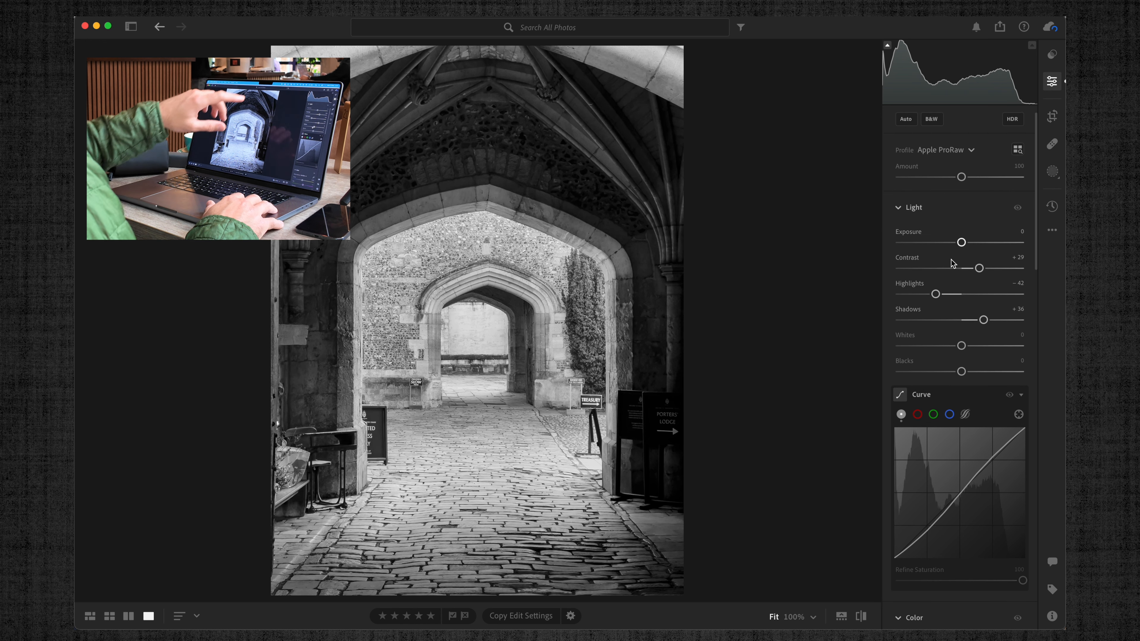
scroll(953, 264, down, 1)
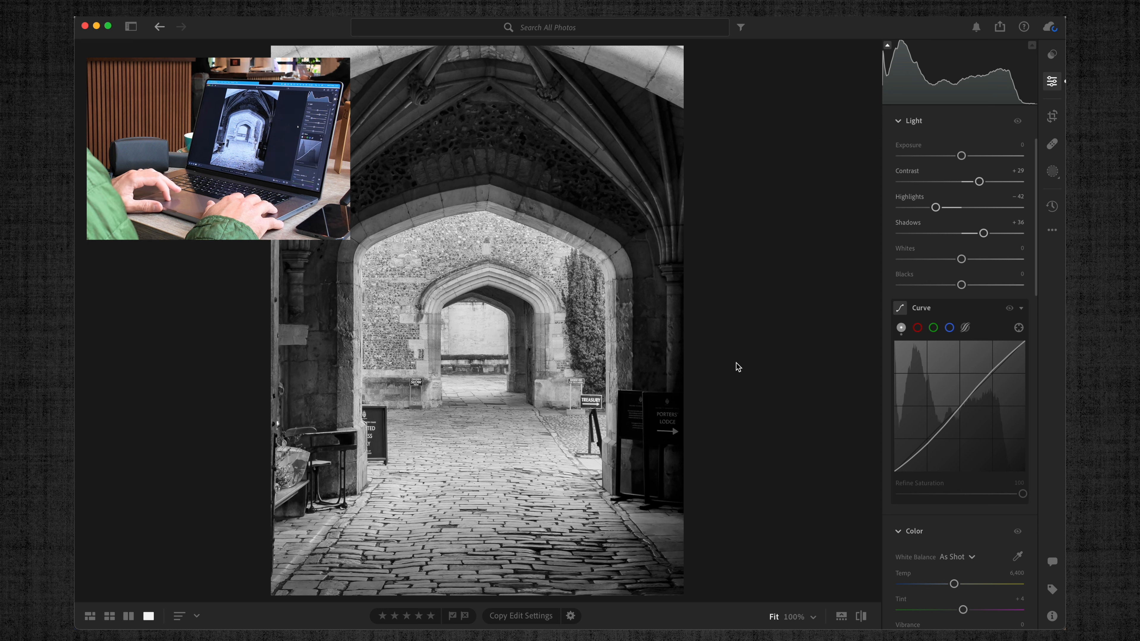
Raise the archway photo's Shadows to +100 and lower its Blacks to −28
drag(984, 233, 1020, 238)
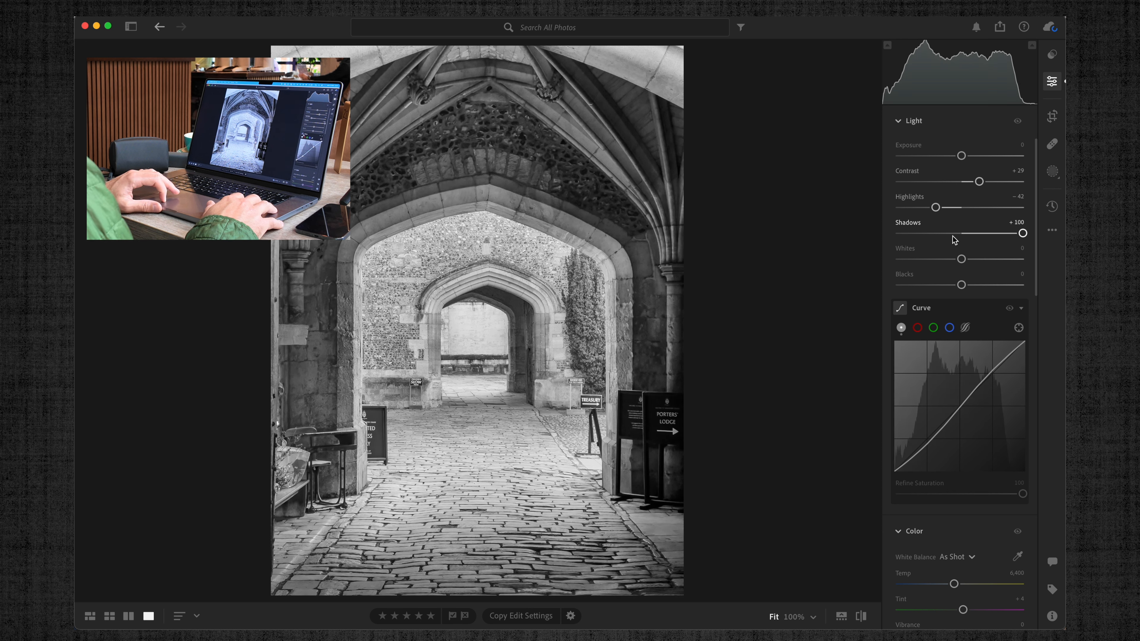
click(901, 308)
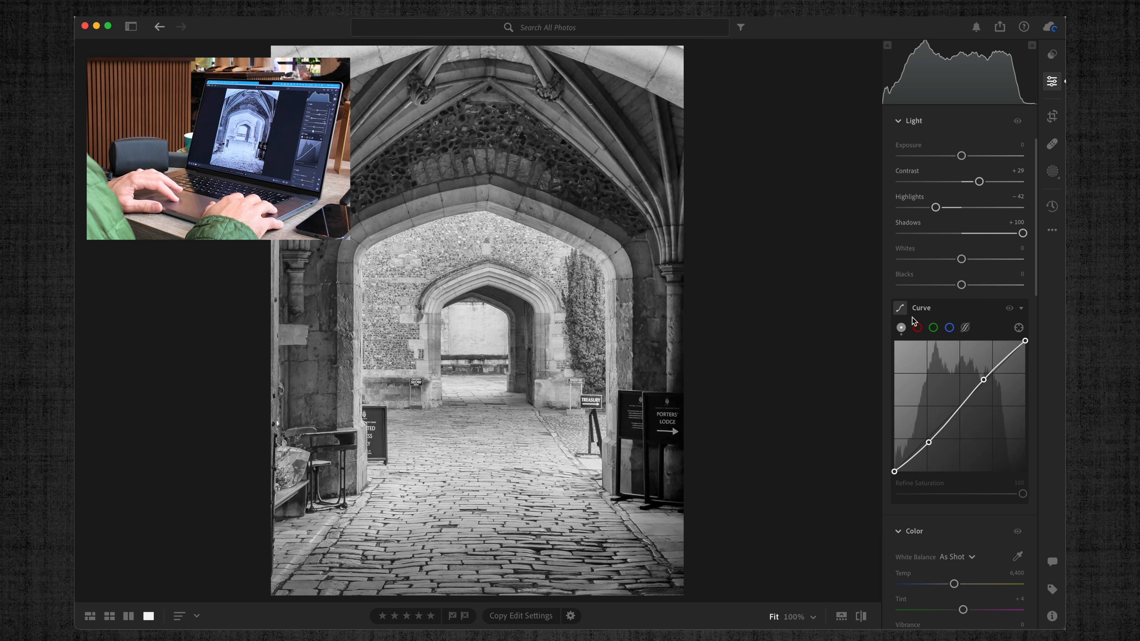
drag(956, 284, 940, 285)
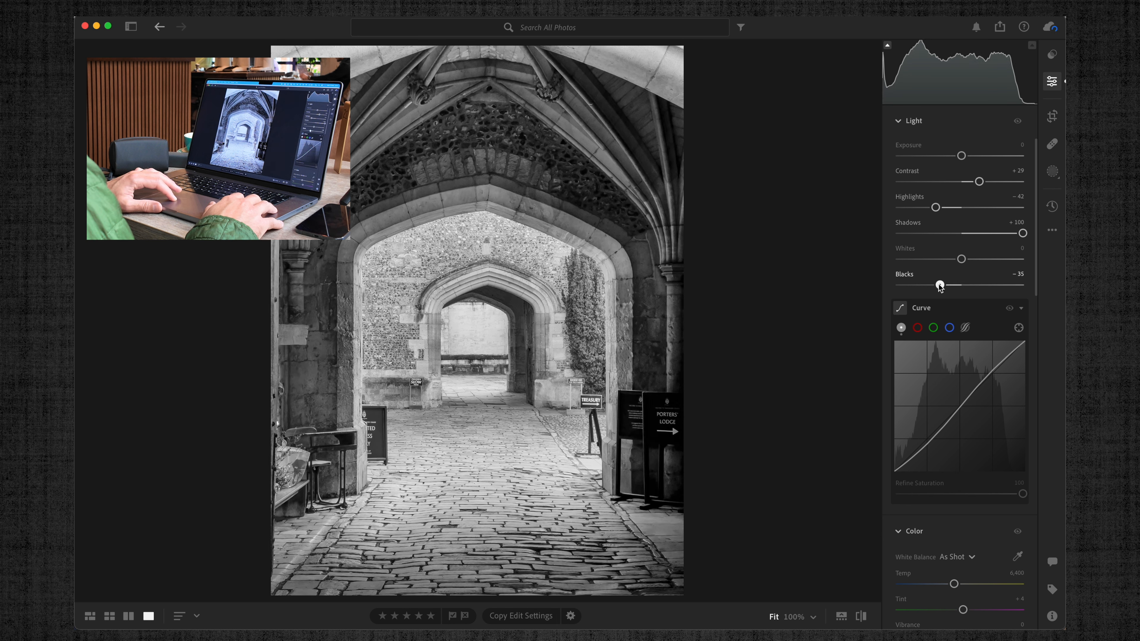
Set the archway photo's Texture to +16 and its Vignette to −3
scroll(944, 286, down, 10)
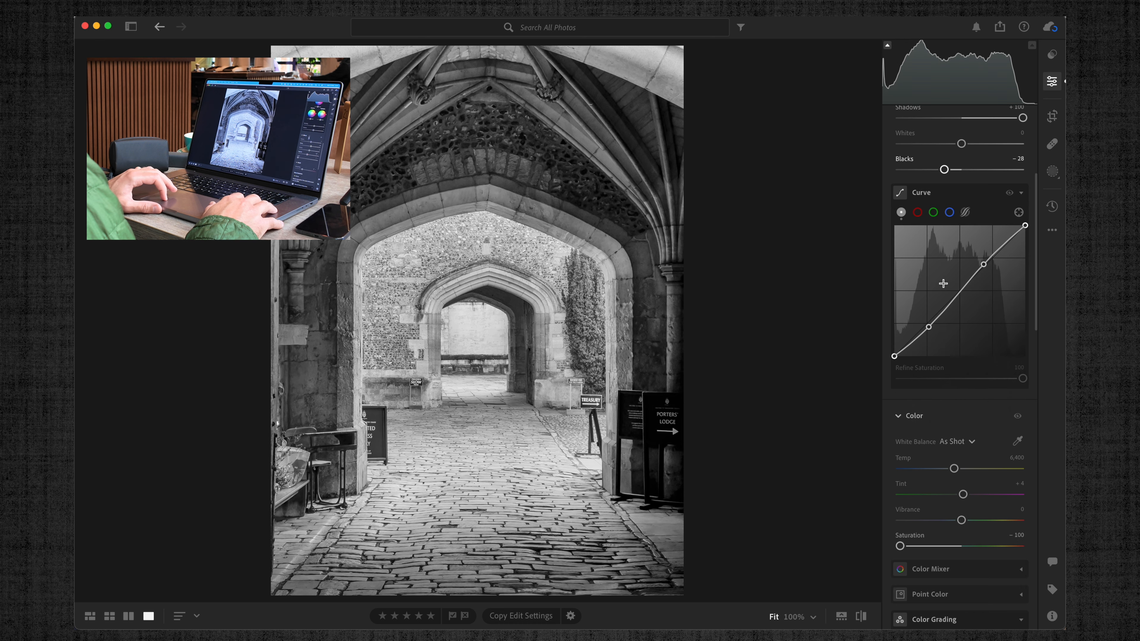
scroll(944, 286, down, 8)
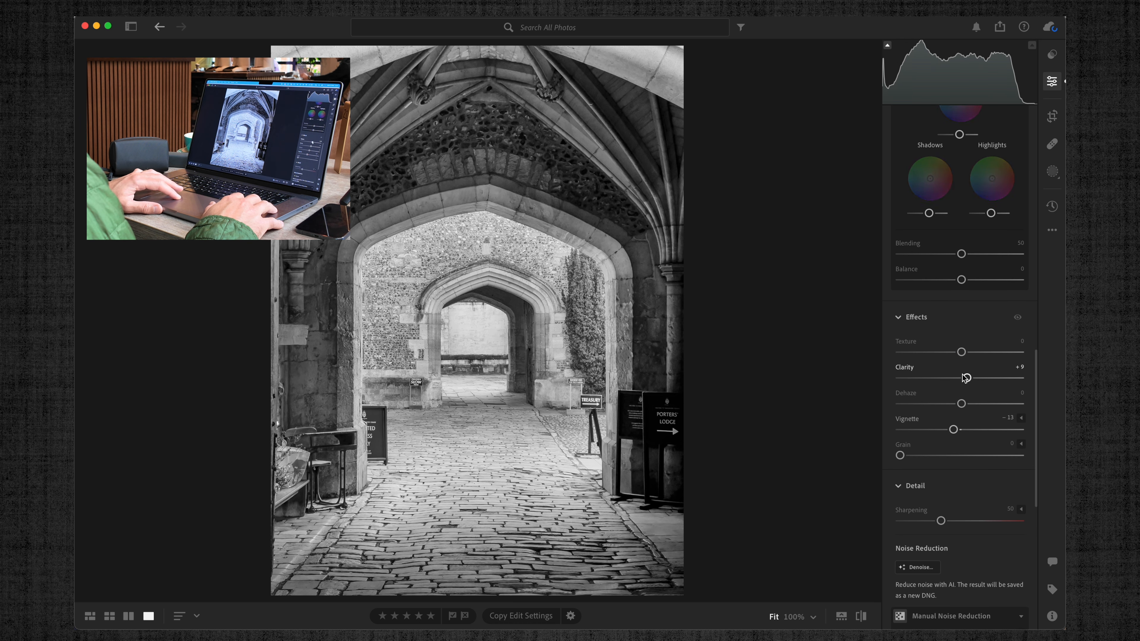
drag(962, 353, 972, 355)
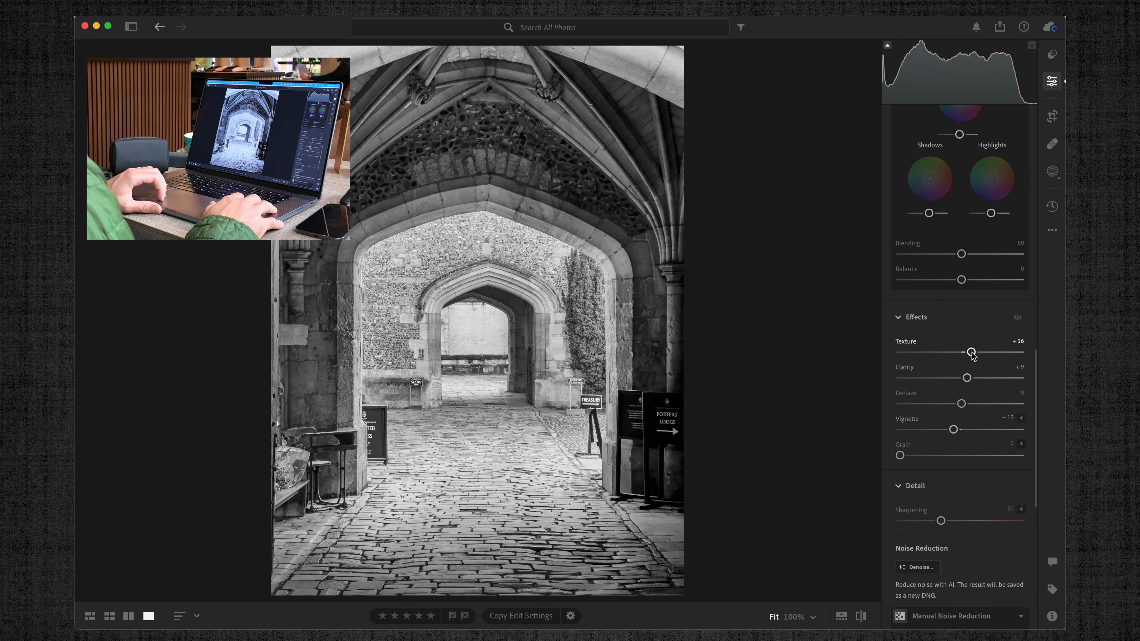
scroll(968, 379, down, 6)
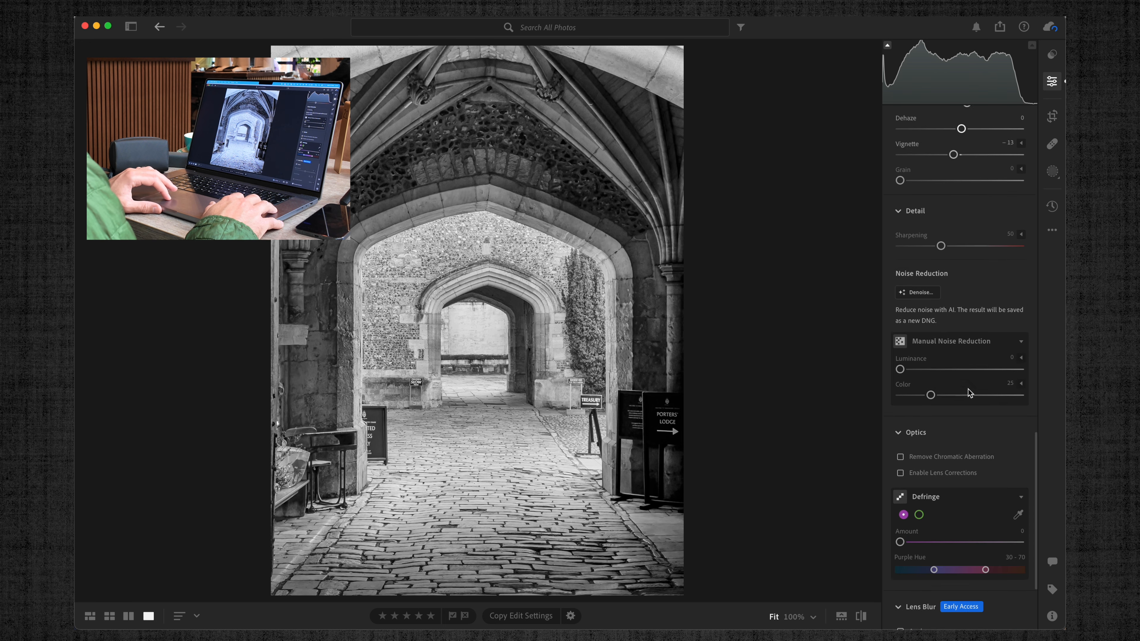
scroll(969, 393, down, 4)
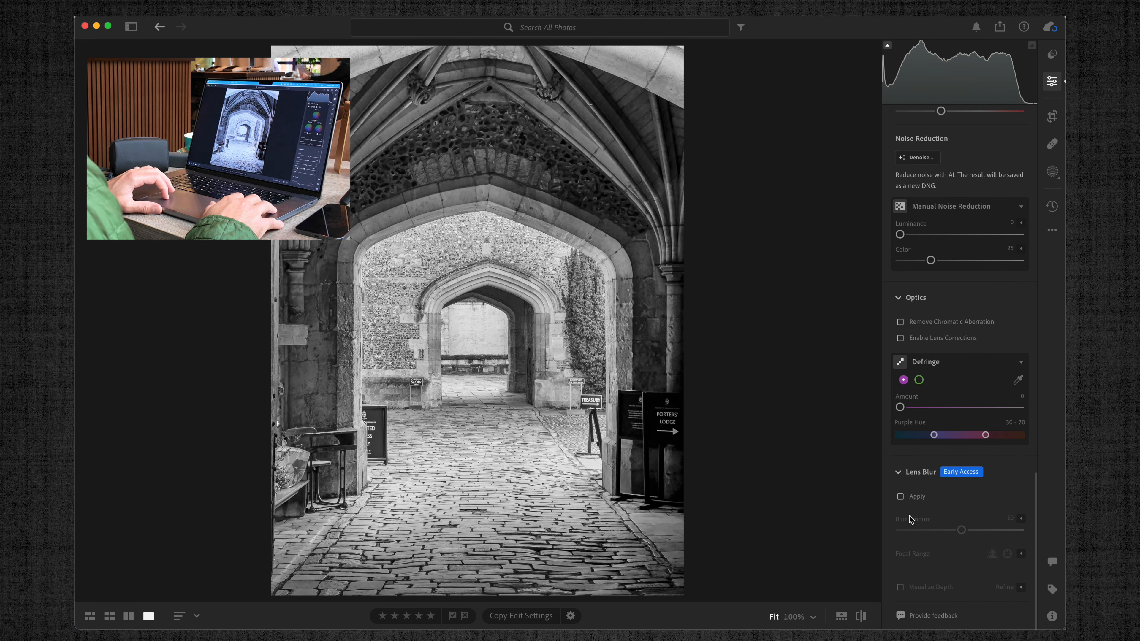
scroll(910, 516, up, 11)
scroll(909, 519, up, 1)
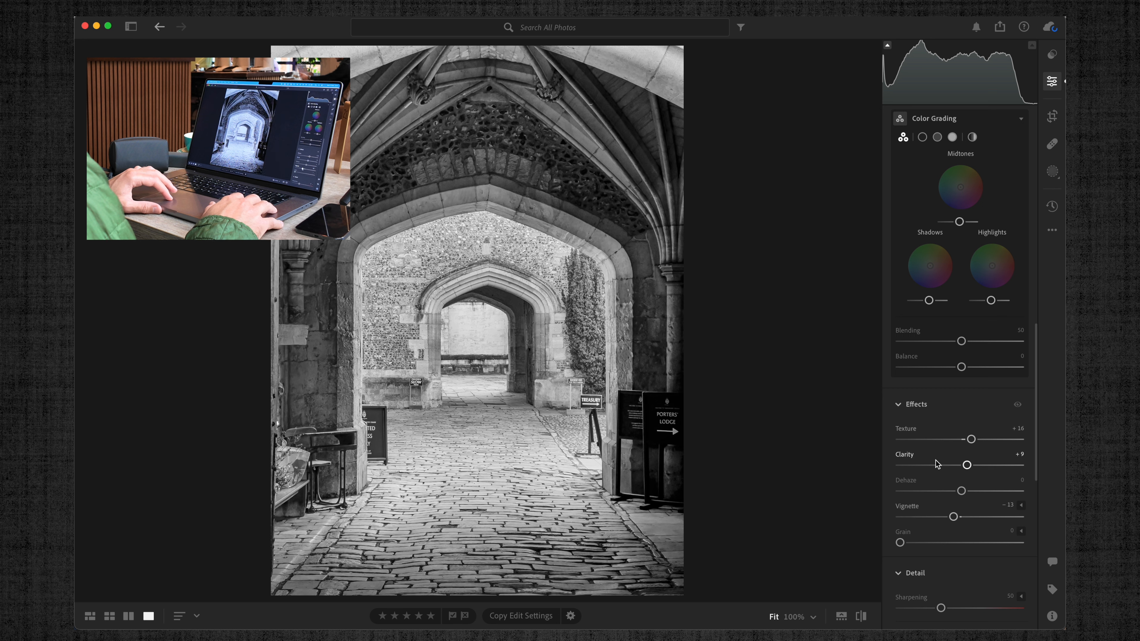
mouse_move(954, 518)
mouse_down()
mouse_move(942, 517)
mouse_move(959, 520)
mouse_up()
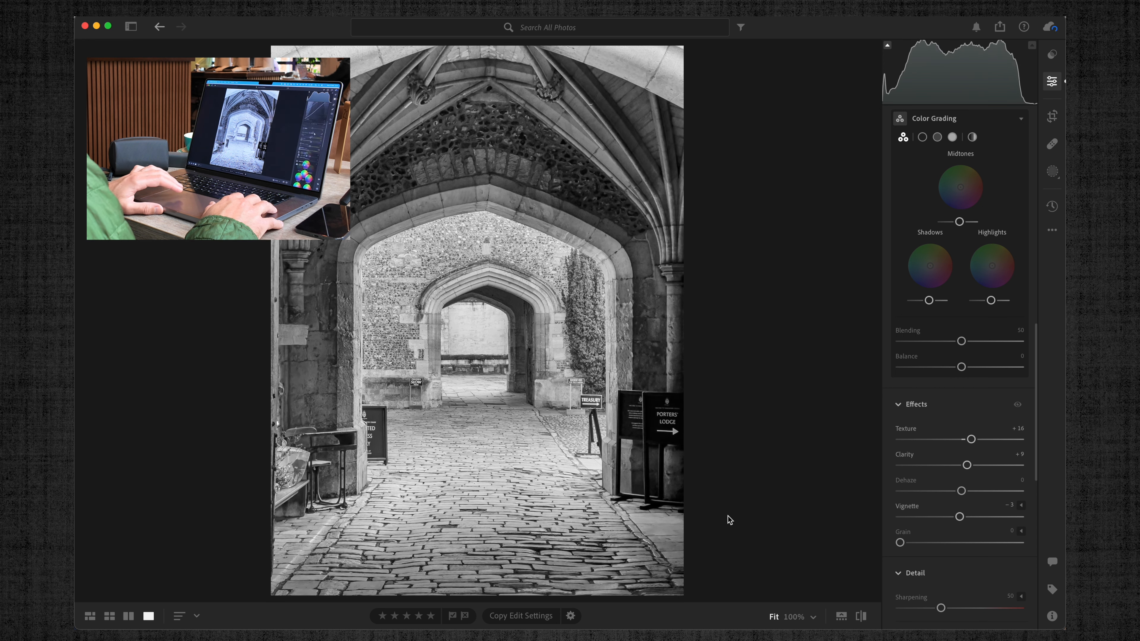
Try a slight Exposure change on the archway photo, reset it, and compare the edit with the original
scroll(974, 301, up, 10)
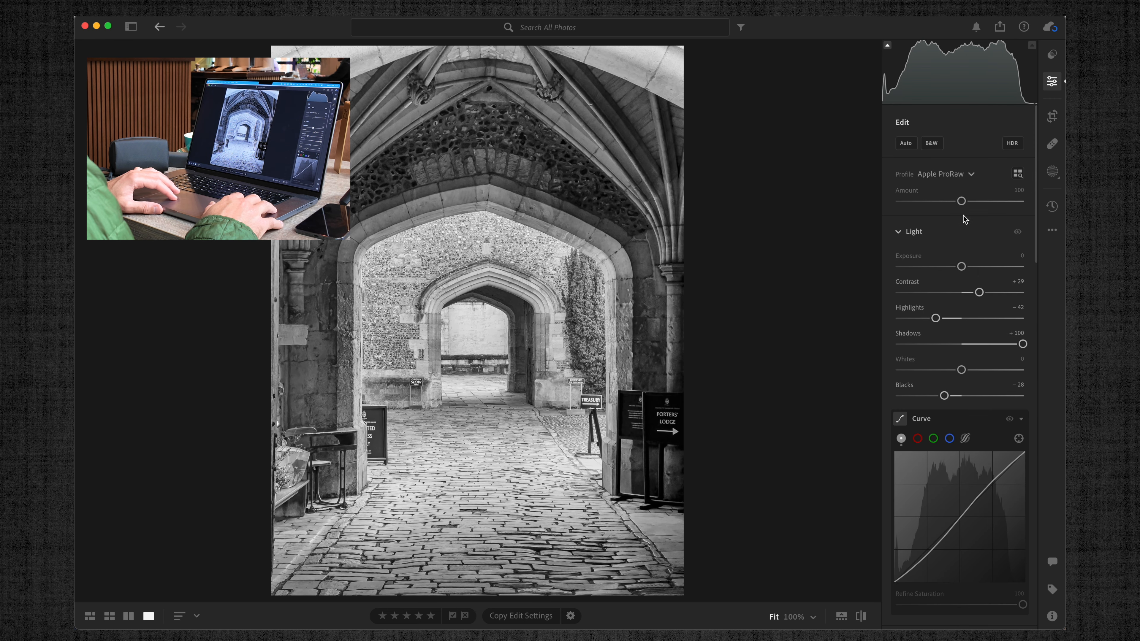
drag(961, 267, 963, 269)
double_click(963, 267)
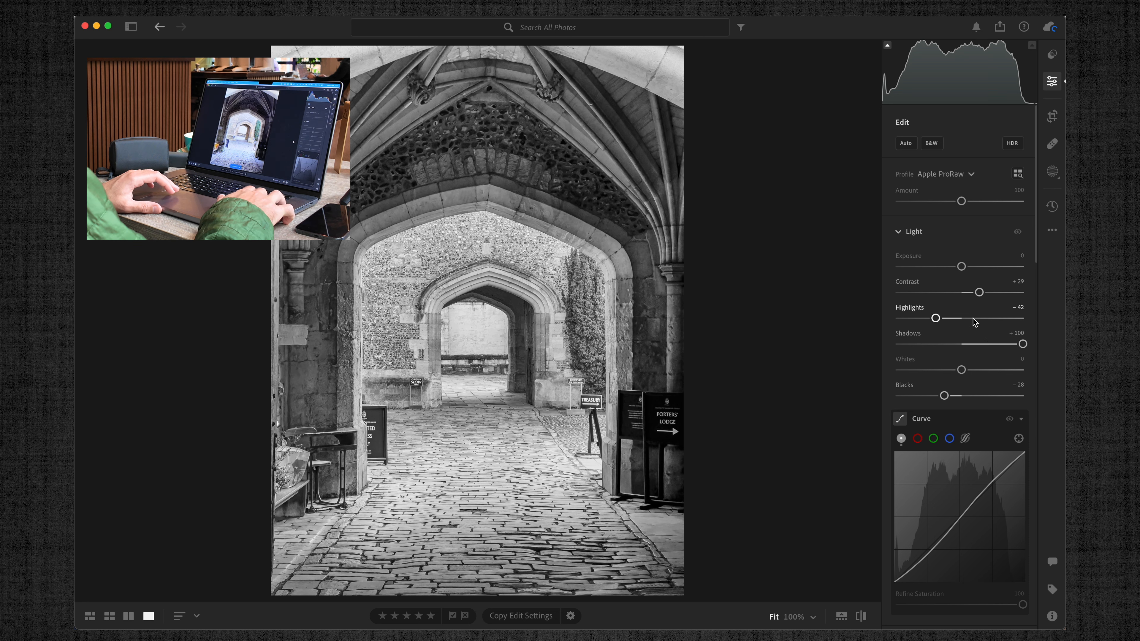
key(backslash)
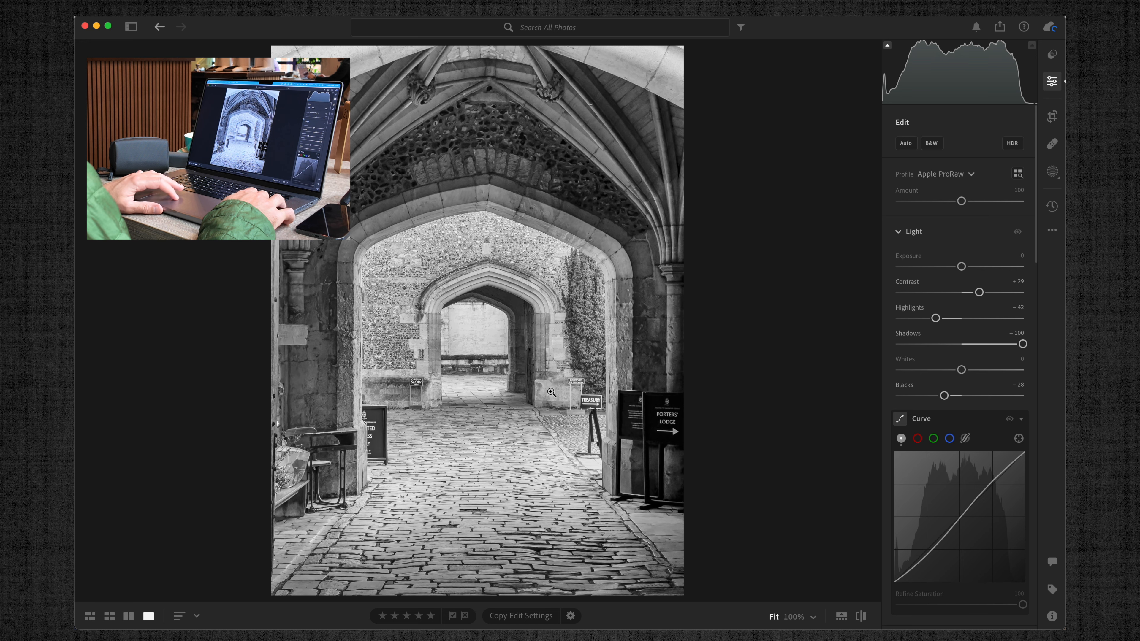
click(1051, 171)
click(916, 254)
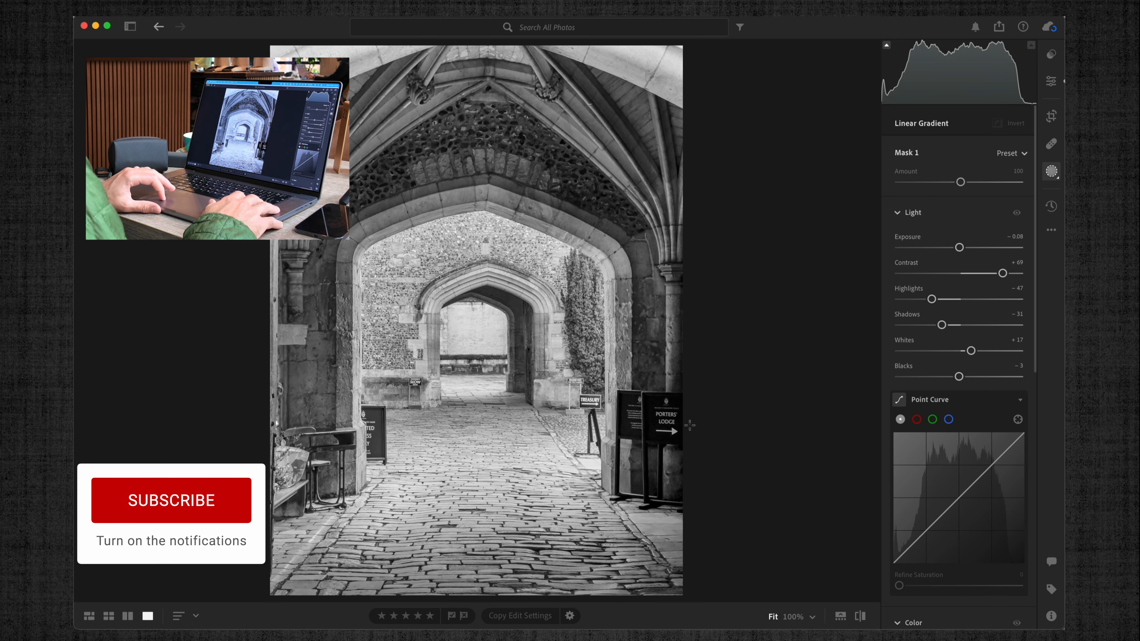
drag(519, 441, 519, 439)
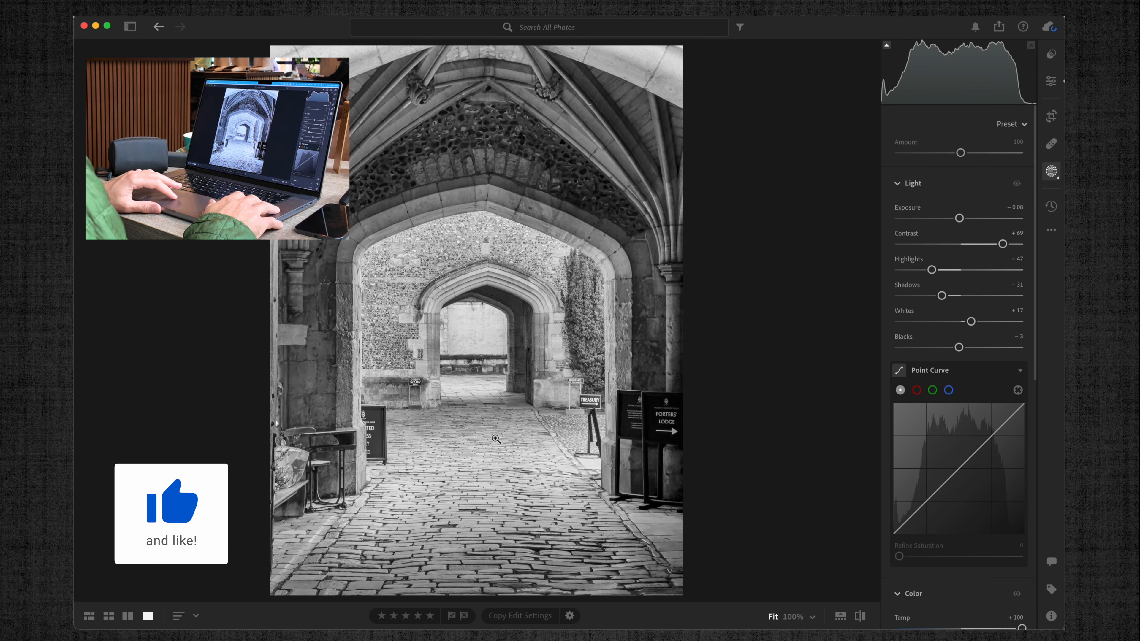
click(536, 334)
click(708, 326)
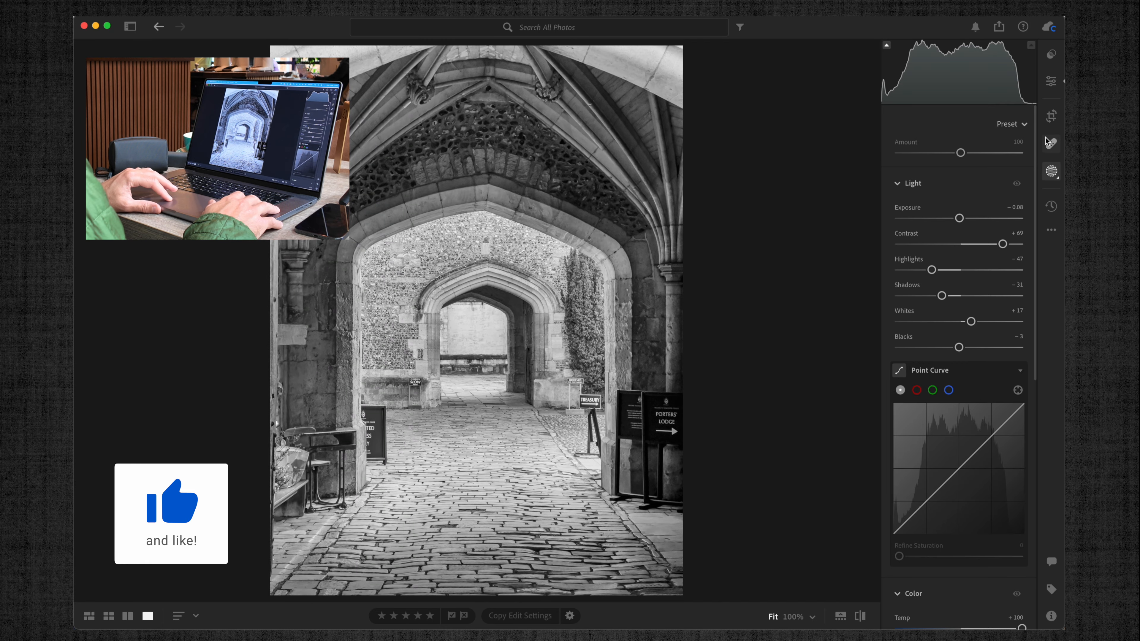
Add a slanted linear gradient mask over the right side of the archway photo and set its Shadows to −18
click(1052, 171)
click(1052, 171)
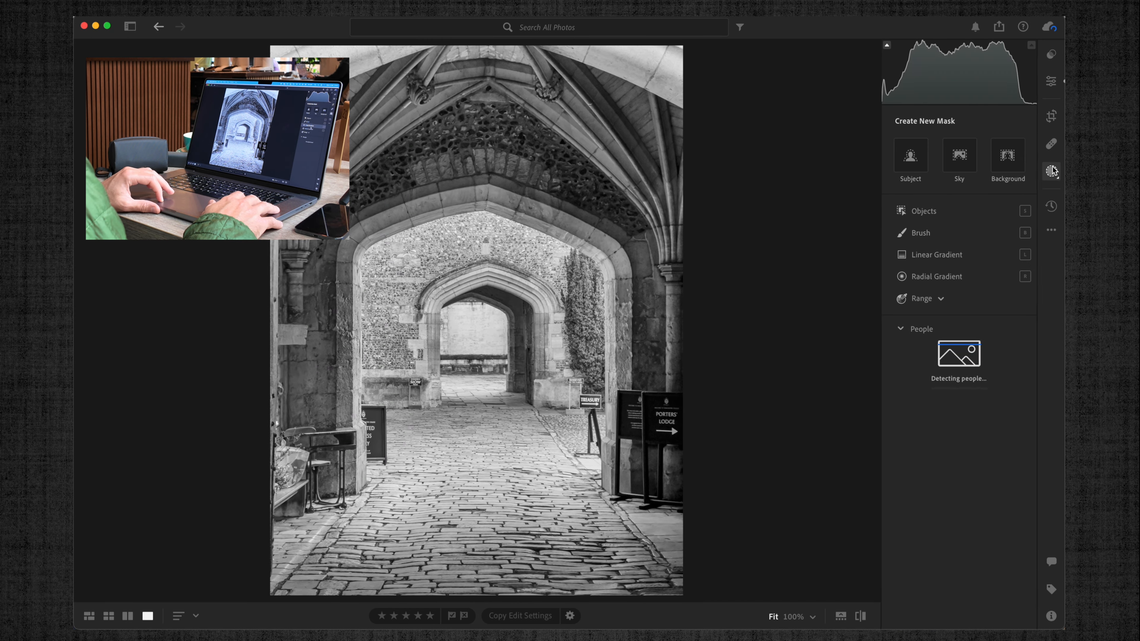
click(949, 269)
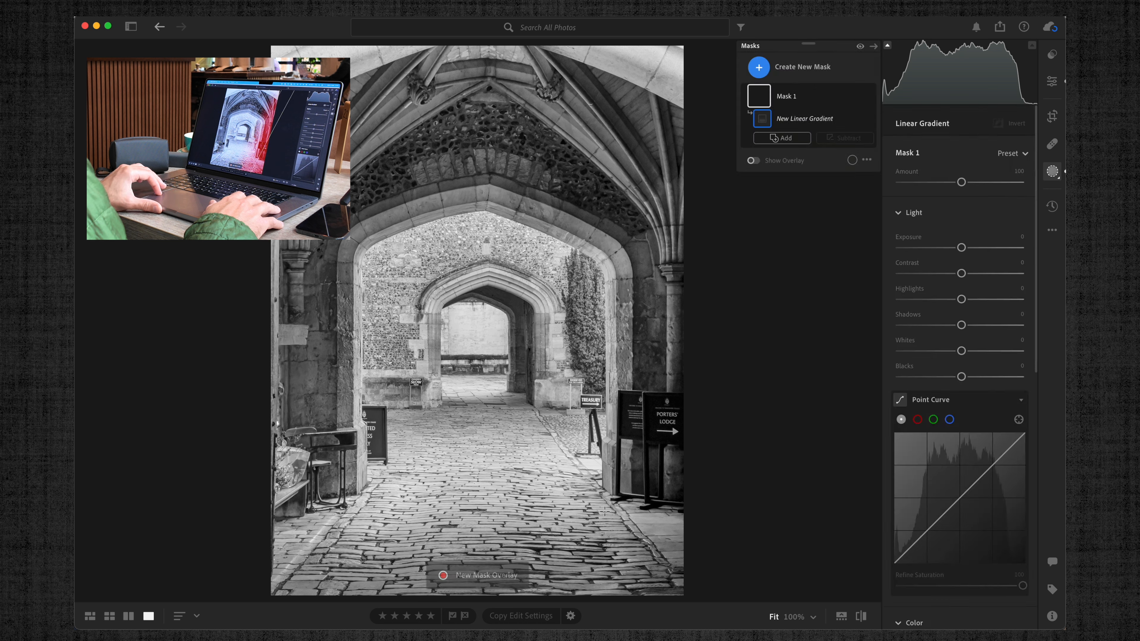
drag(628, 521, 438, 470)
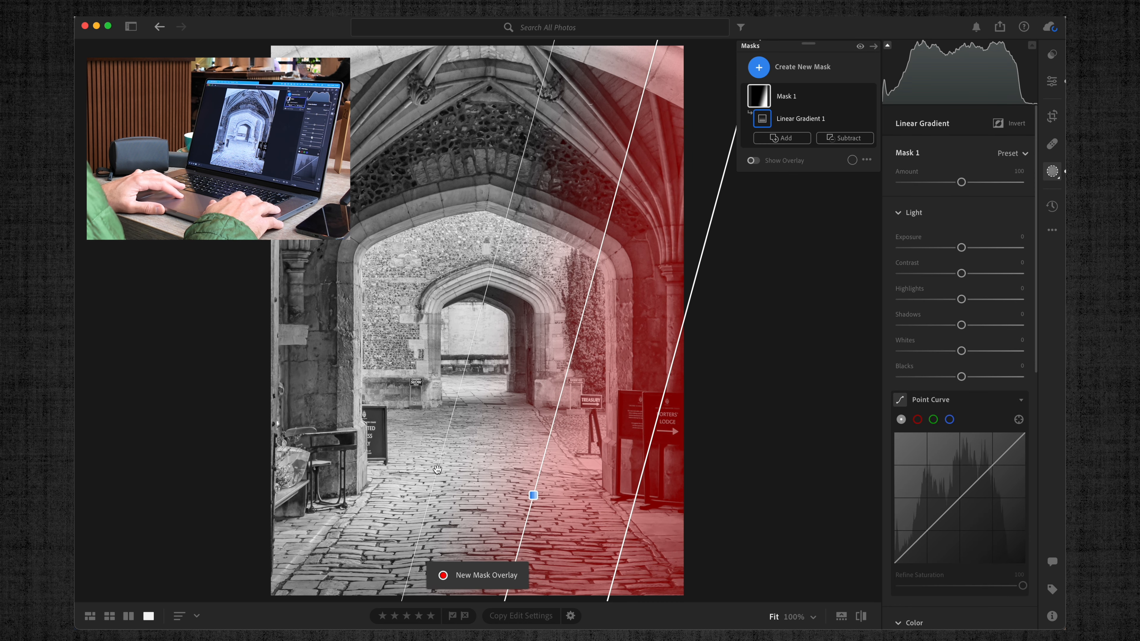
drag(961, 325, 950, 325)
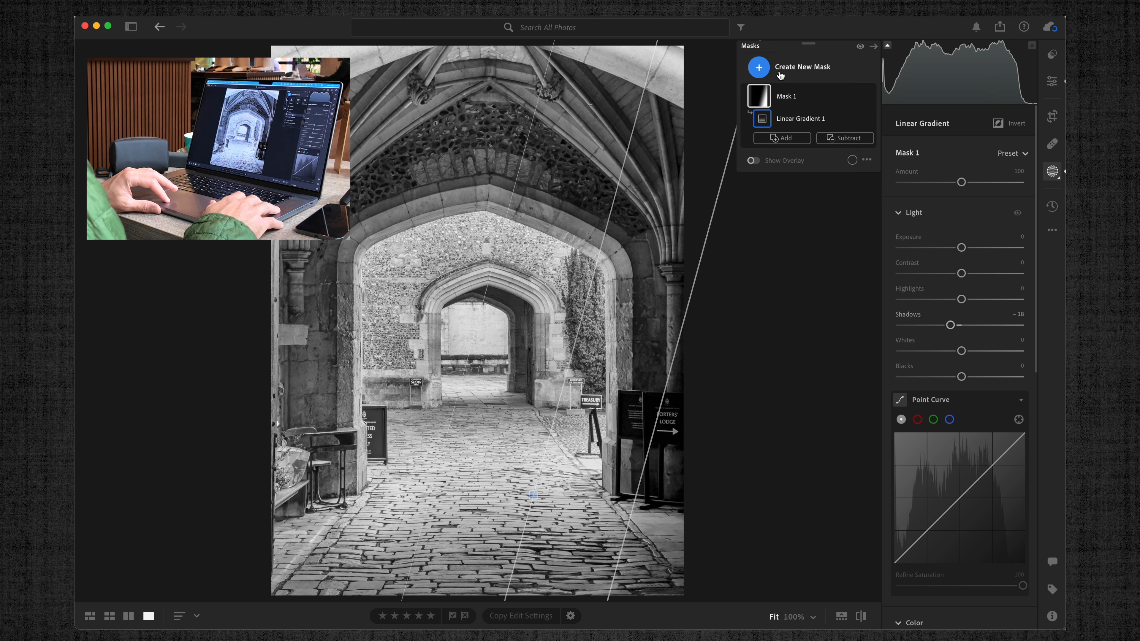
Add a second linear gradient mask over the left side of the archway photo and set its Shadows to −55
click(758, 67)
click(805, 197)
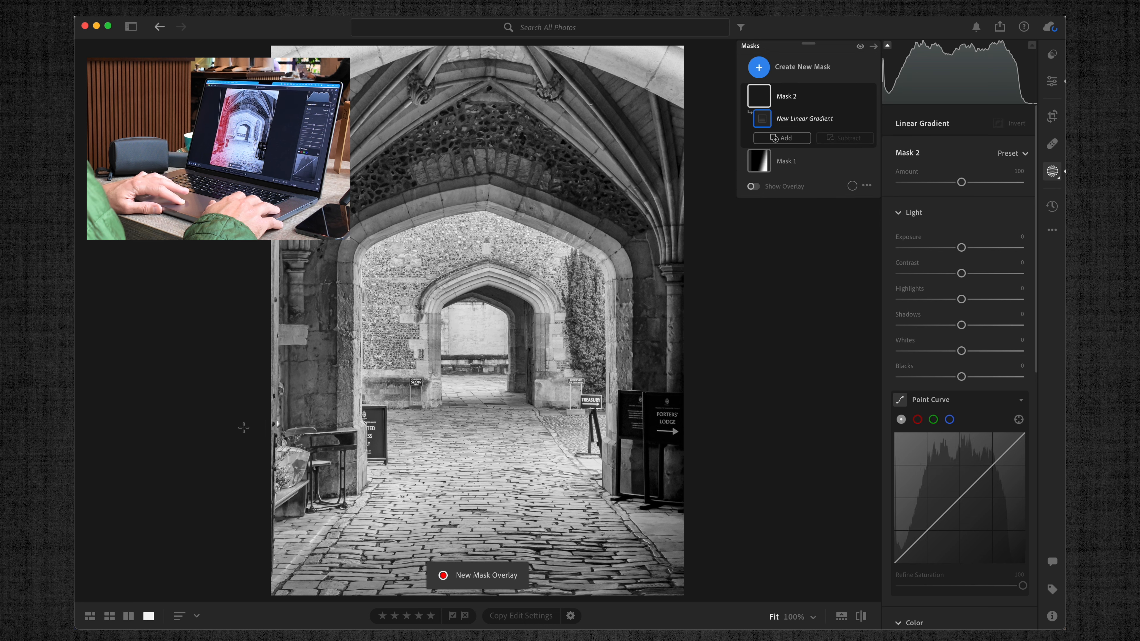
drag(298, 483, 511, 441)
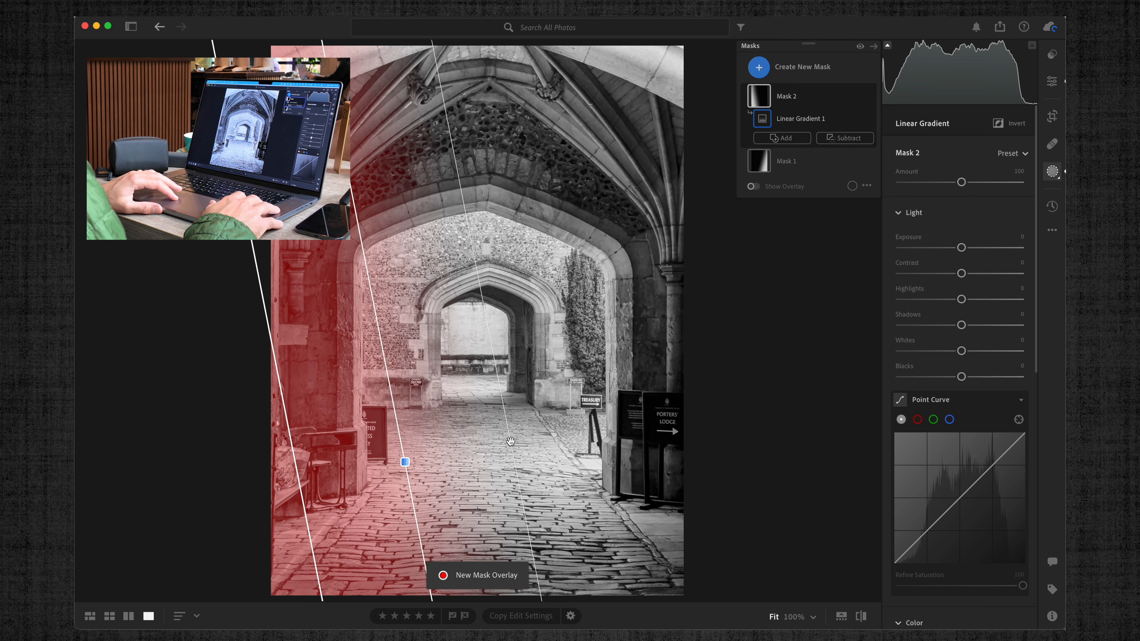
drag(961, 325, 926, 329)
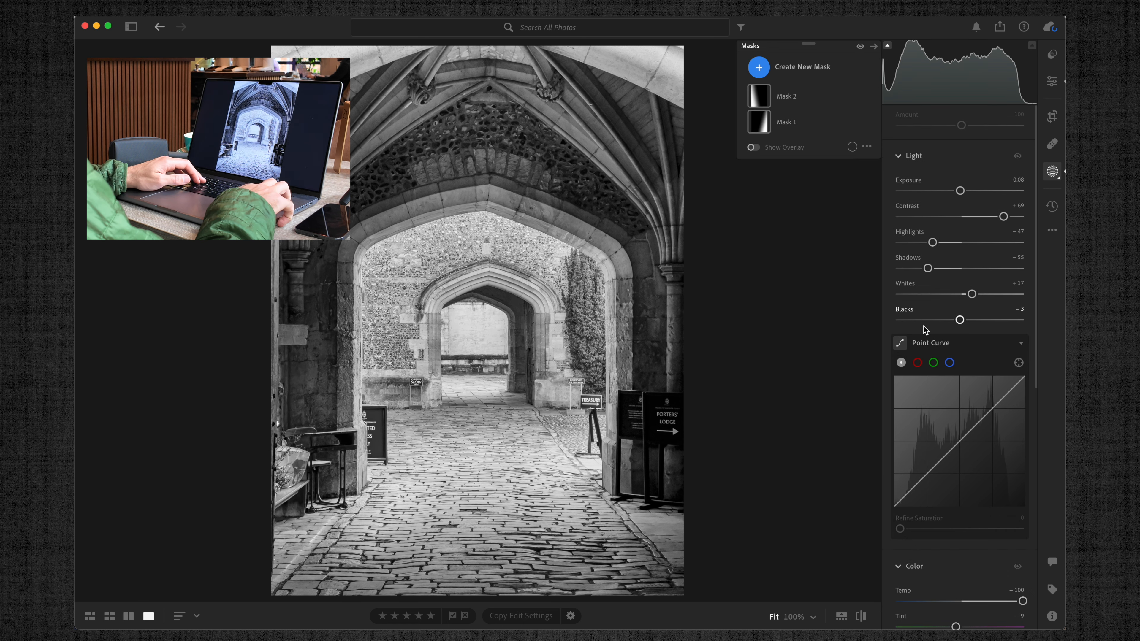
View the archway photo full screen and compare the edited version with the original
key(f)
key(backslash)
key(backslash)
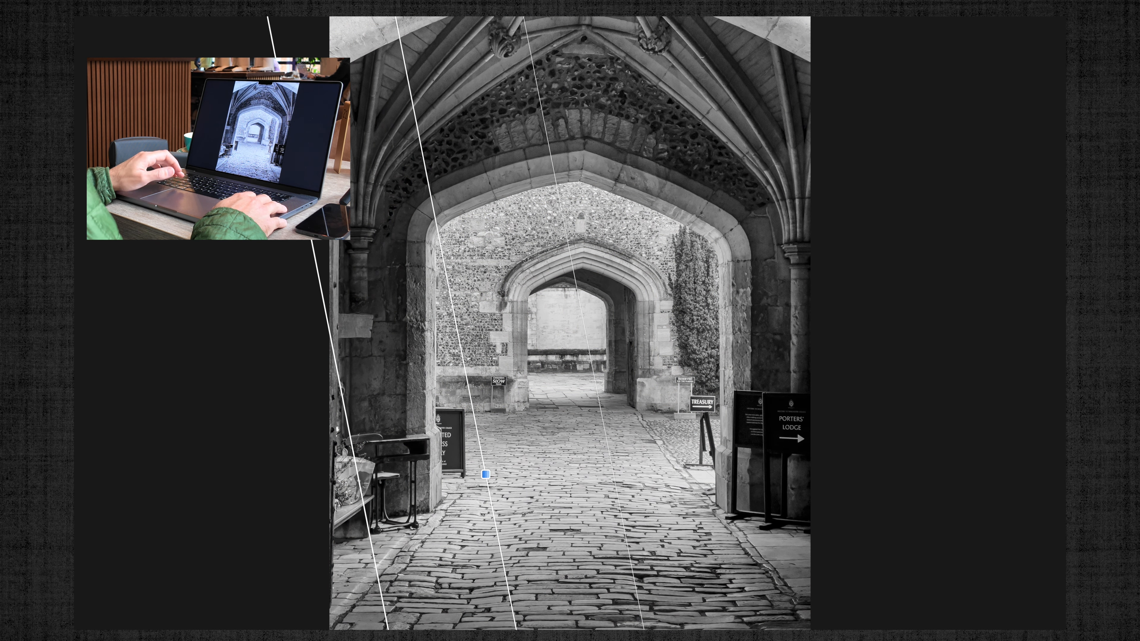
key(f)
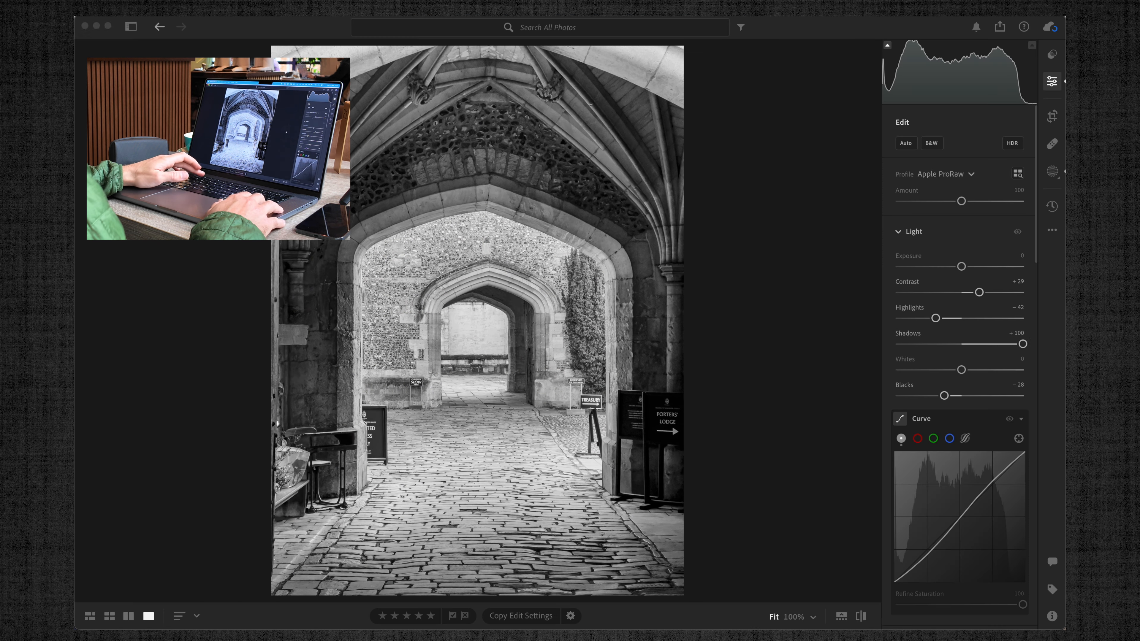
Go forward through the photos to the close-up of the stone entrance with the blue double door
key(Right)
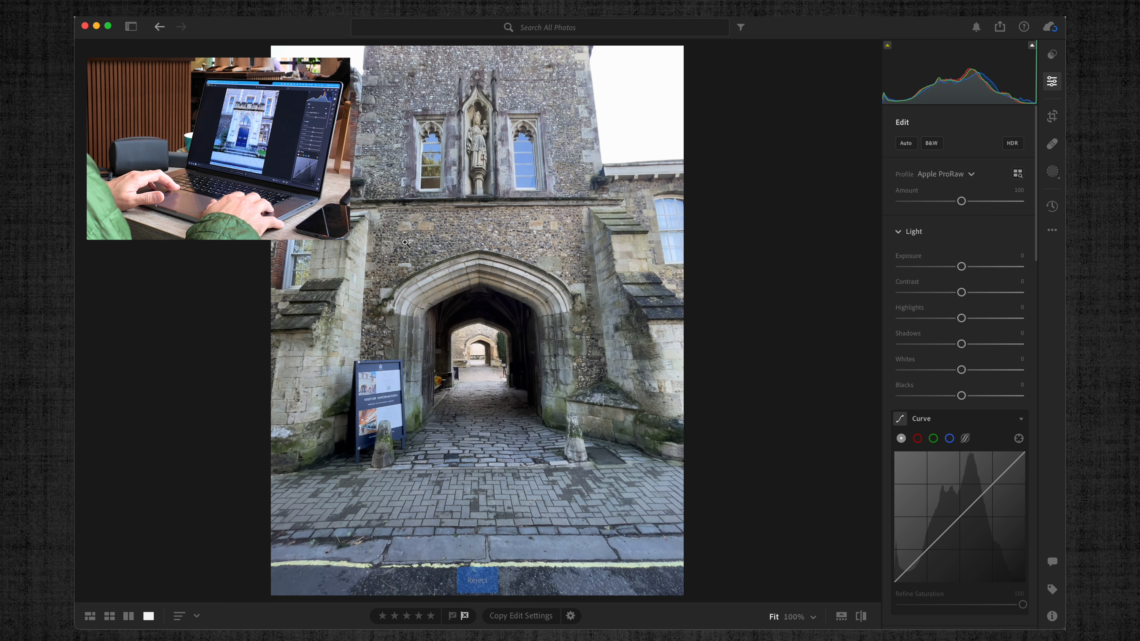
key(Right)
key(Right)
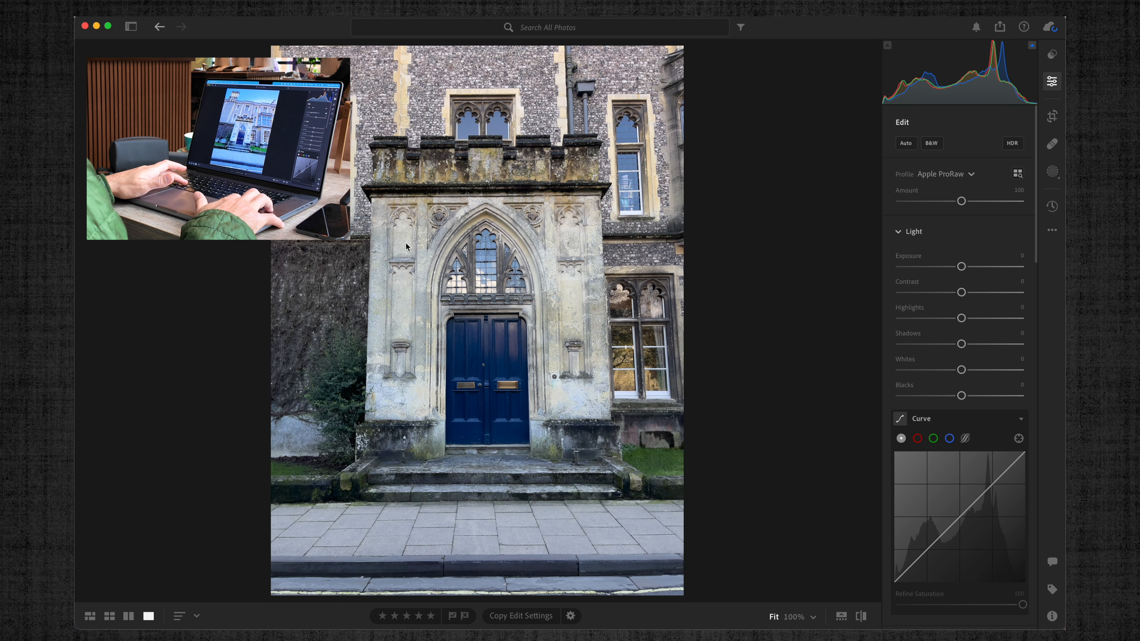
key(Right)
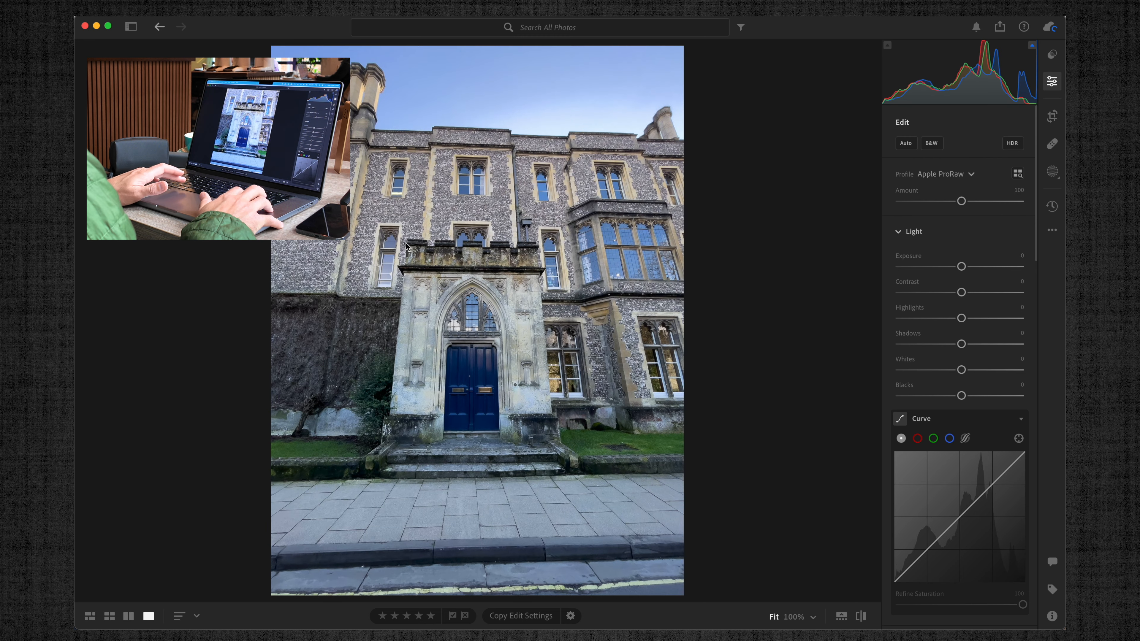
key(Right)
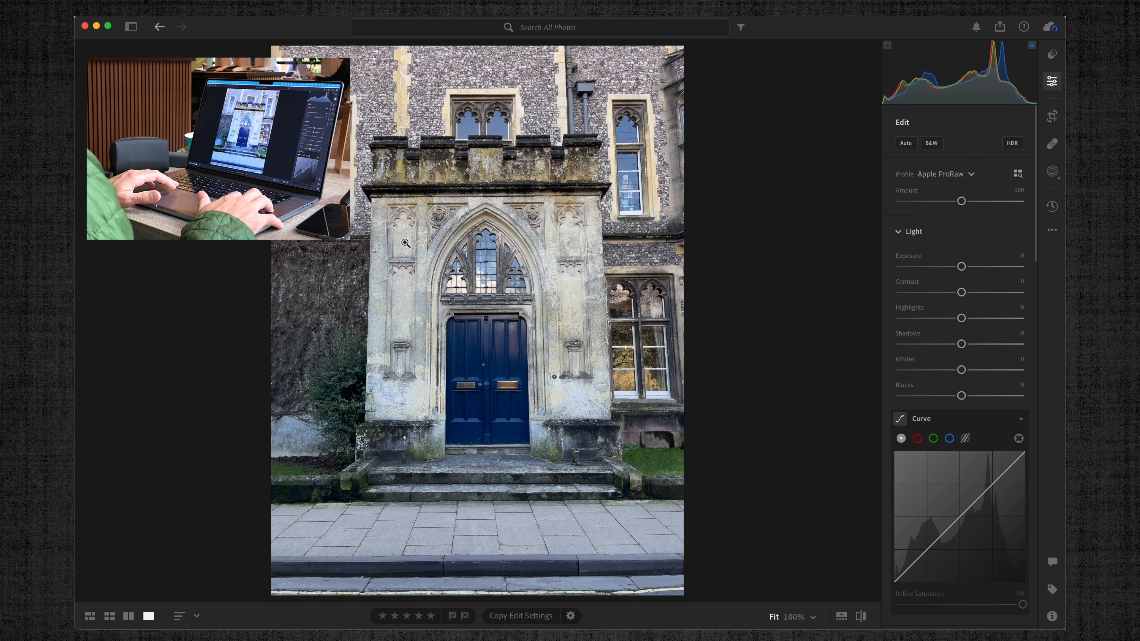
key(Right)
key(Left)
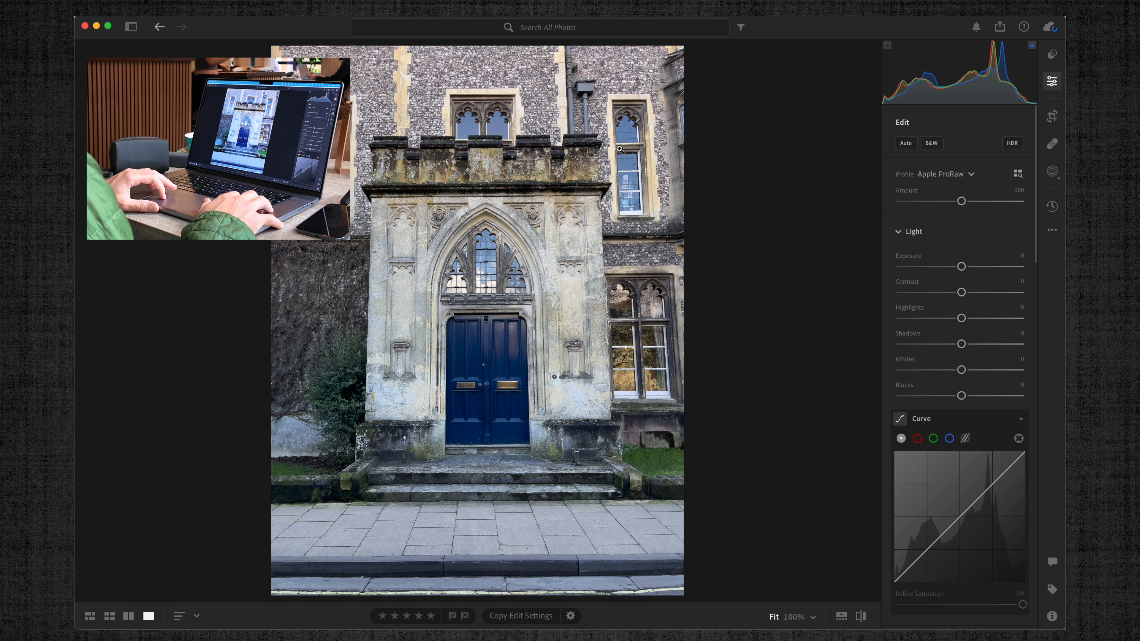
Straighten the blue-door photo with Upright set to Auto and crop it slightly tighter around the entrance at the original aspect ratio
click(1052, 116)
click(924, 316)
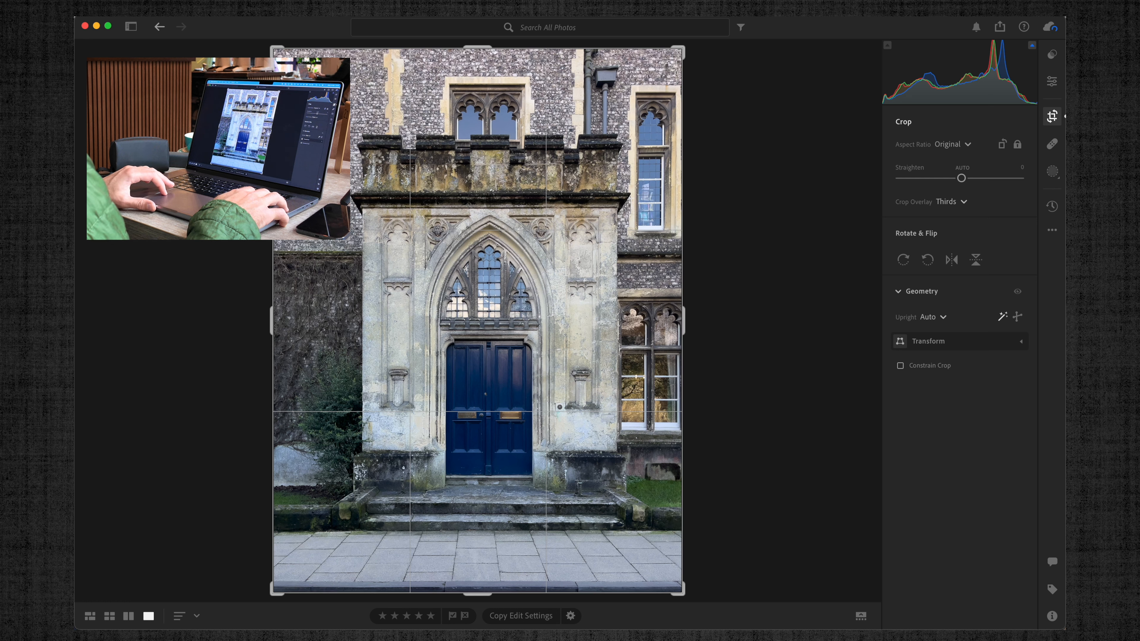
drag(275, 46, 284, 52)
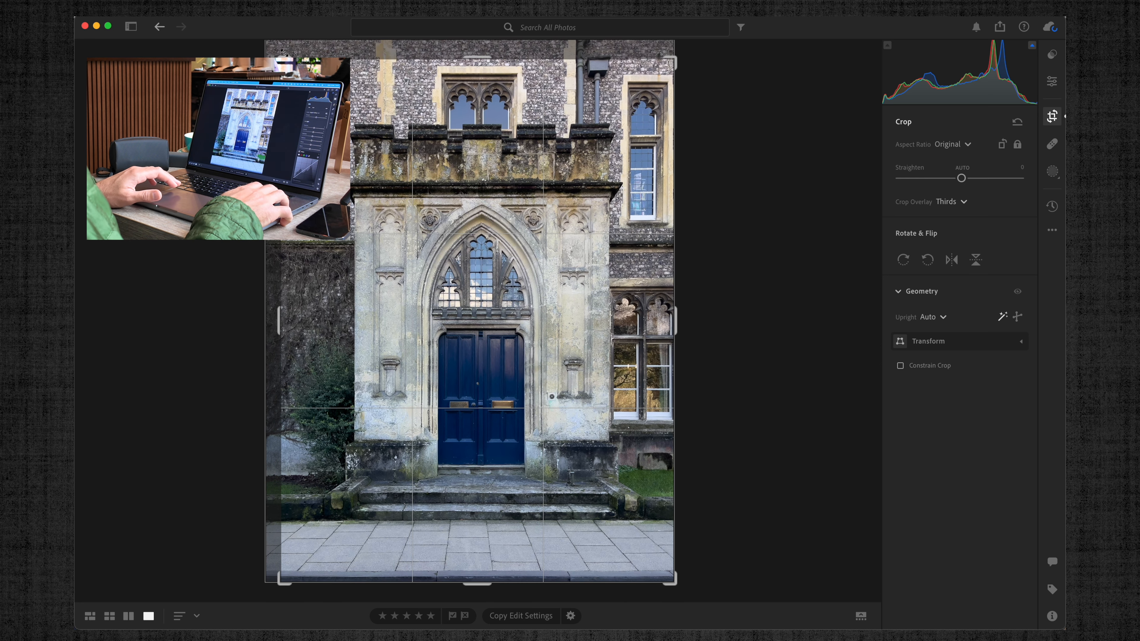
key(e)
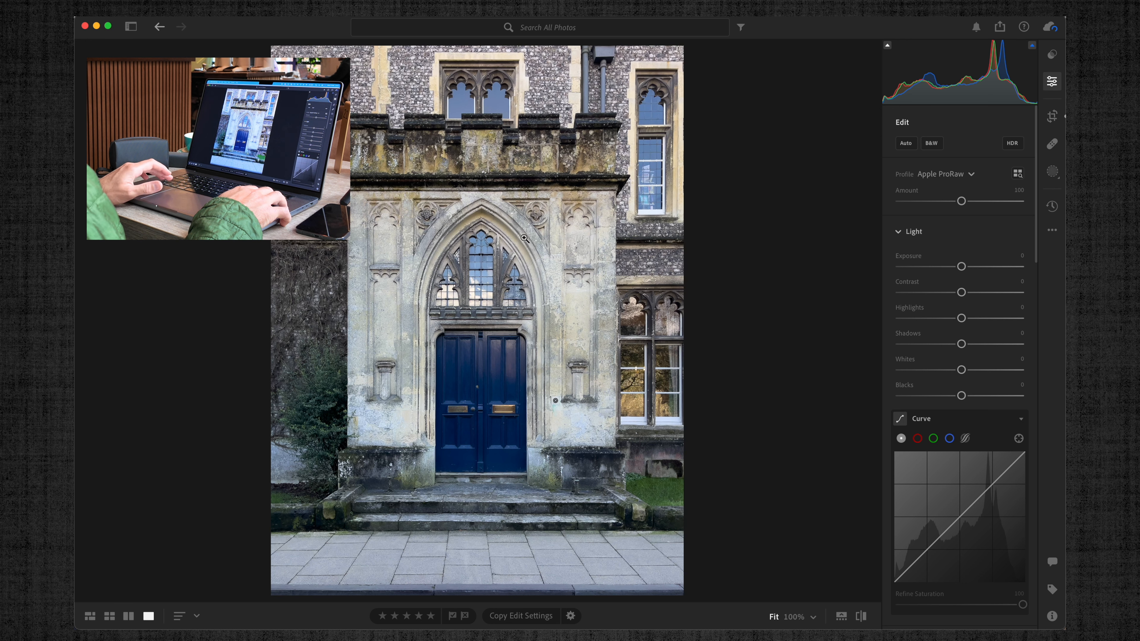
key(c)
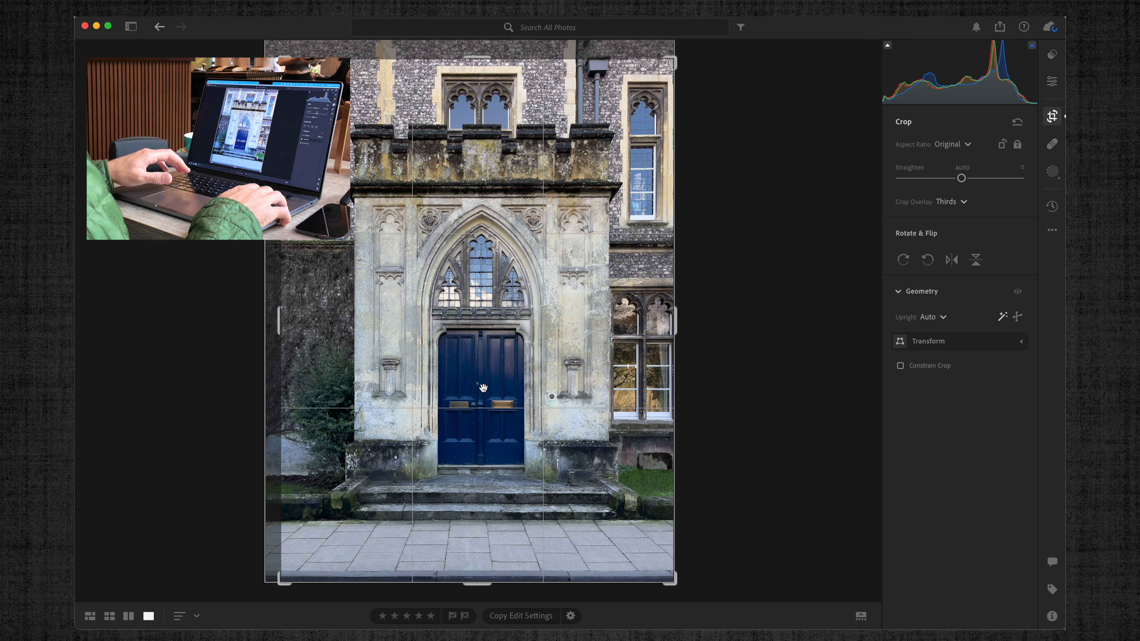
key(e)
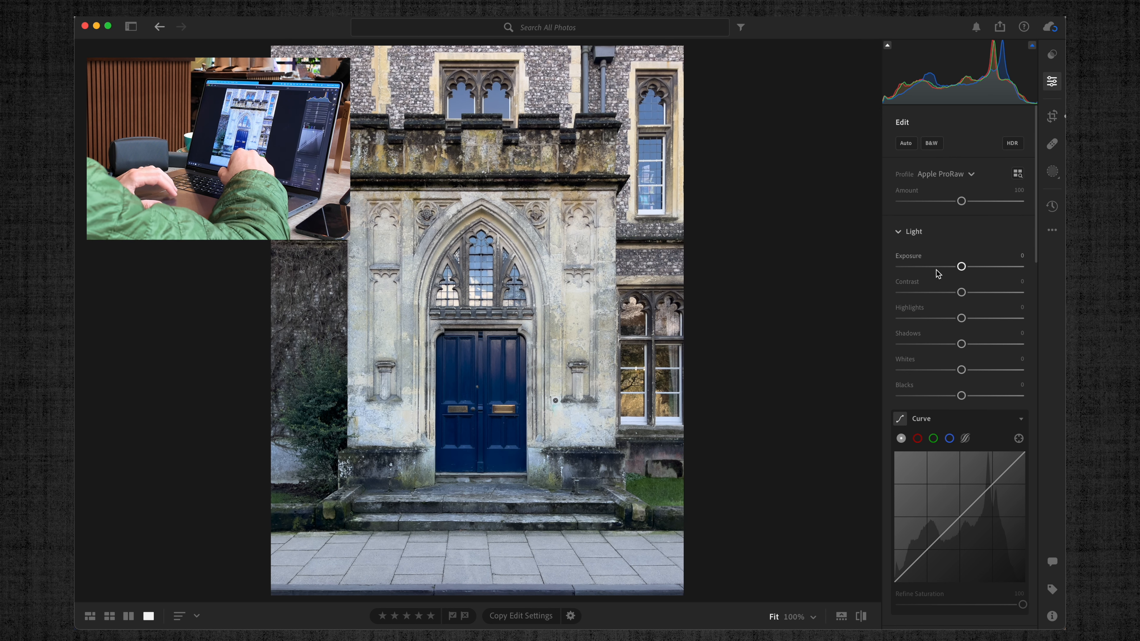
Turn the blue-door photo black and white by setting its Saturation to −100
scroll(964, 291, down, 5)
scroll(964, 290, up, 5)
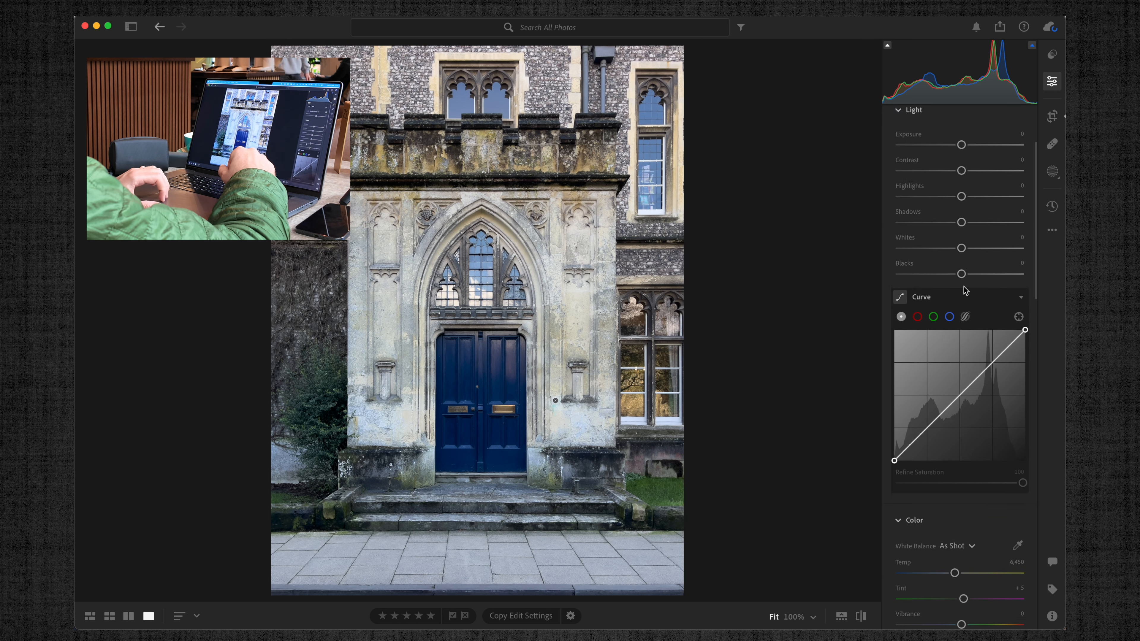
scroll(936, 364, down, 10)
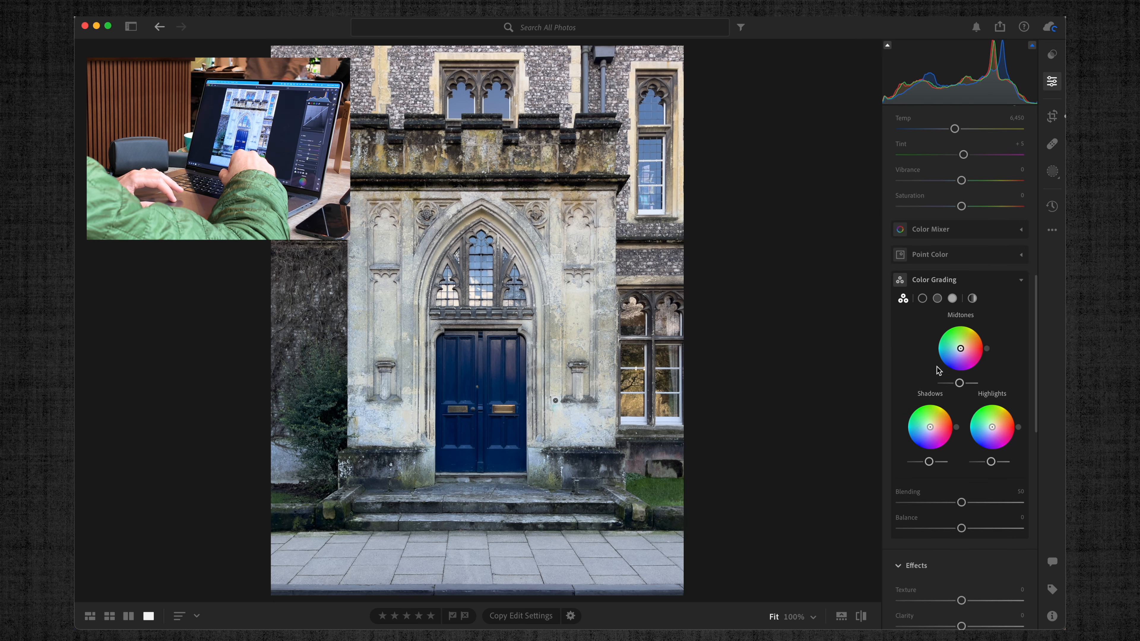
scroll(939, 374, up, 4)
drag(961, 450, 854, 453)
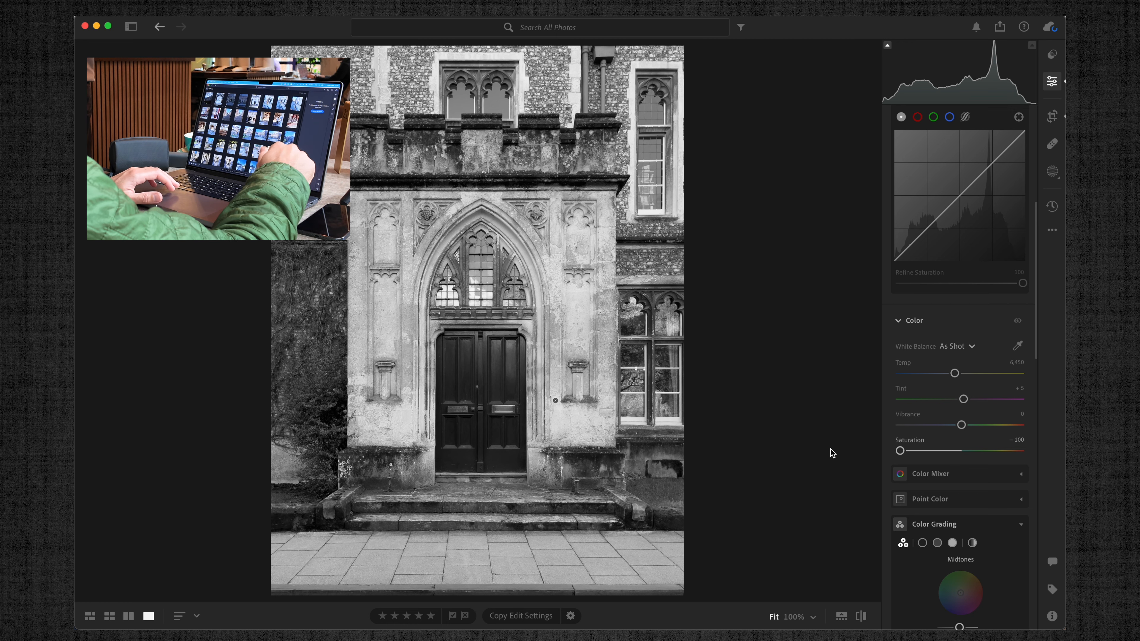
key(g)
key(d)
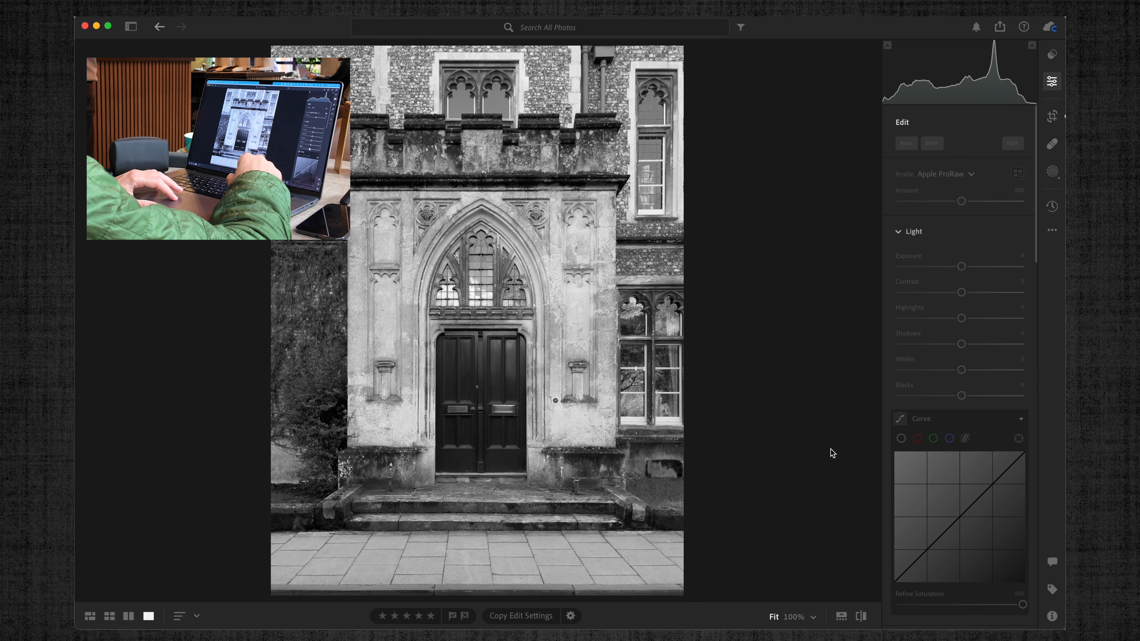
Set Blacks to −19 and Contrast to +16, and shape the tone curve into a gentle S-curve with darker shadows
drag(960, 398, 950, 399)
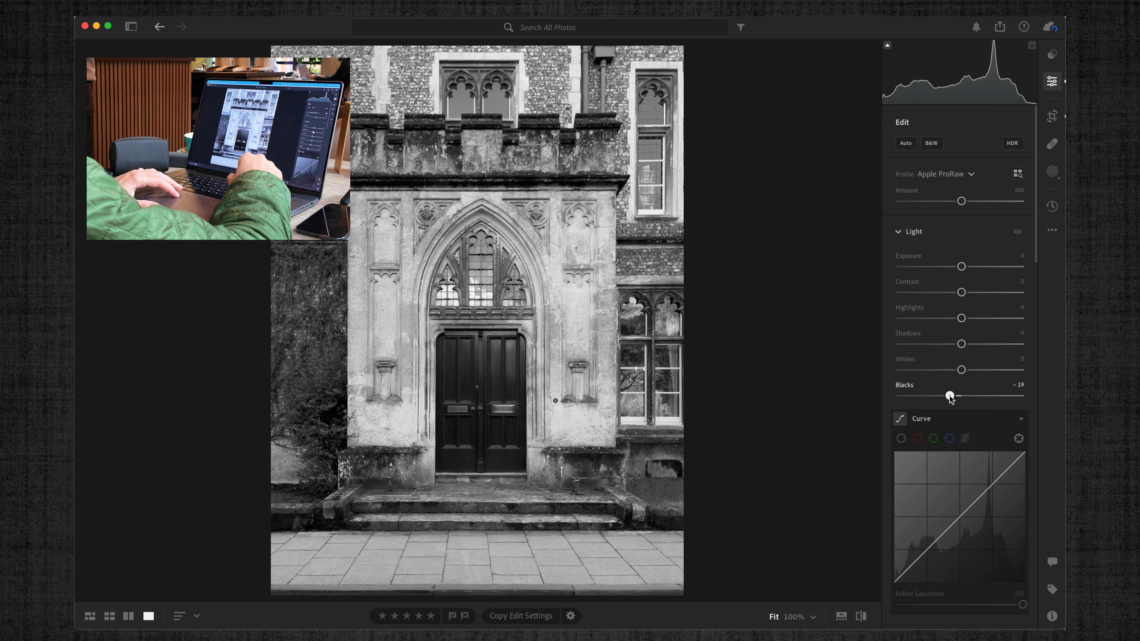
drag(962, 294, 984, 327)
scroll(958, 317, down, 4)
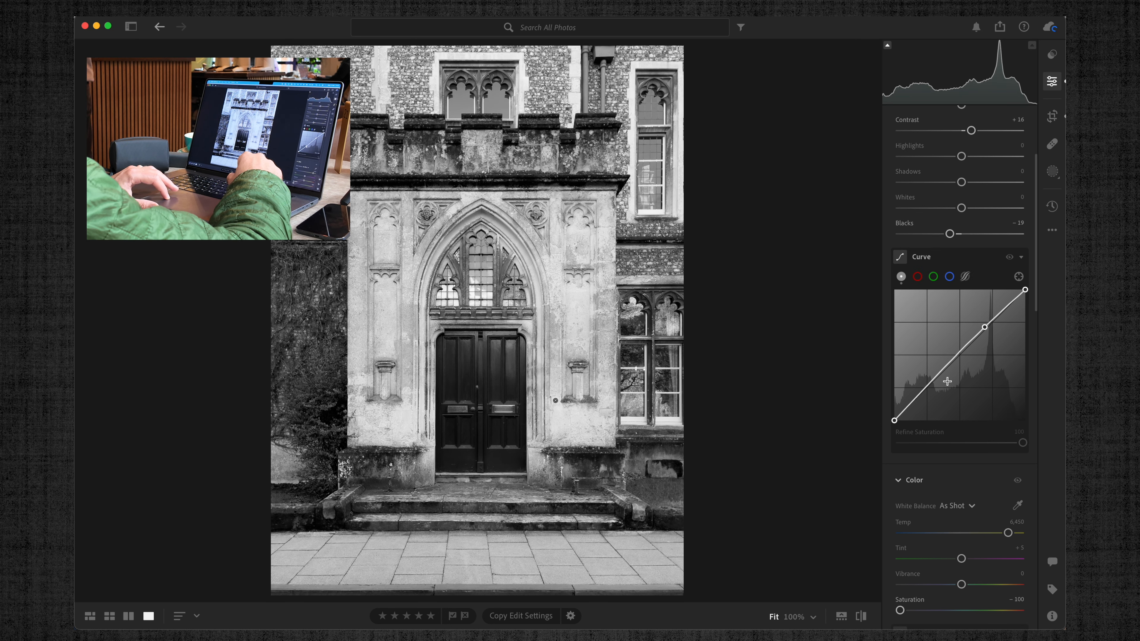
drag(935, 378, 936, 382)
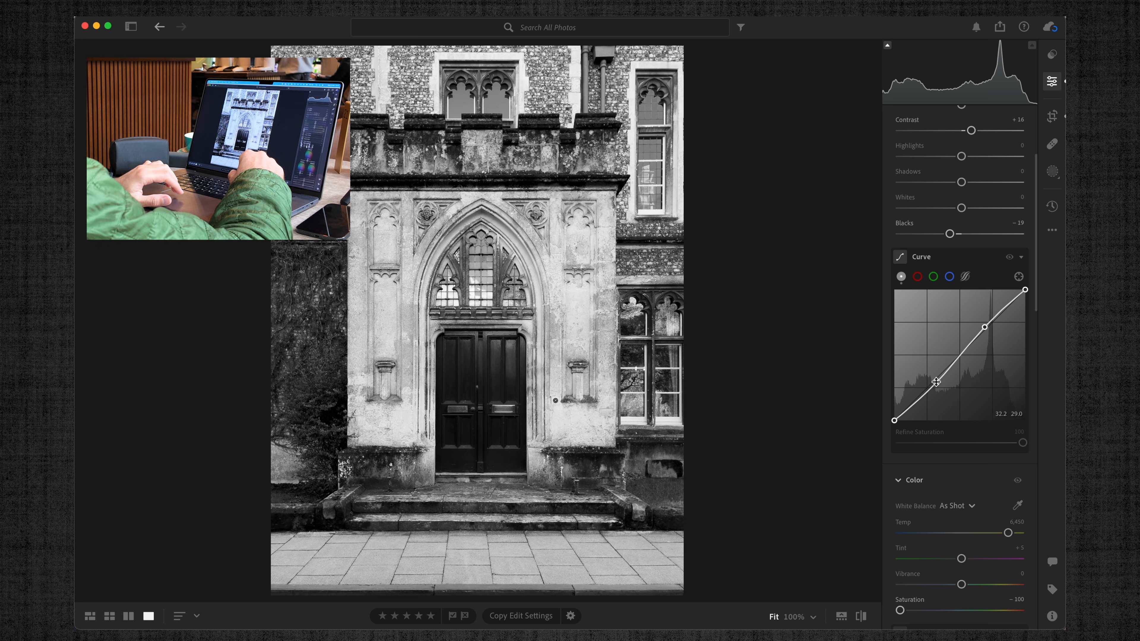
Set the doorway photo's Vignette to −13 and its Shadows to +22
scroll(936, 382, down, 10)
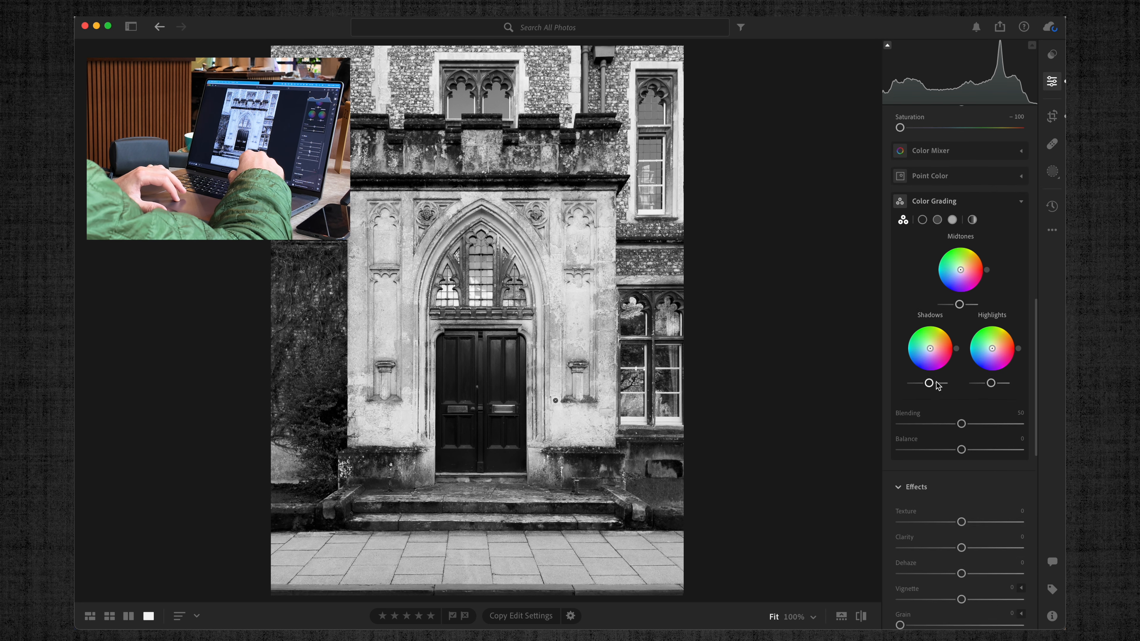
scroll(937, 385, down, 5)
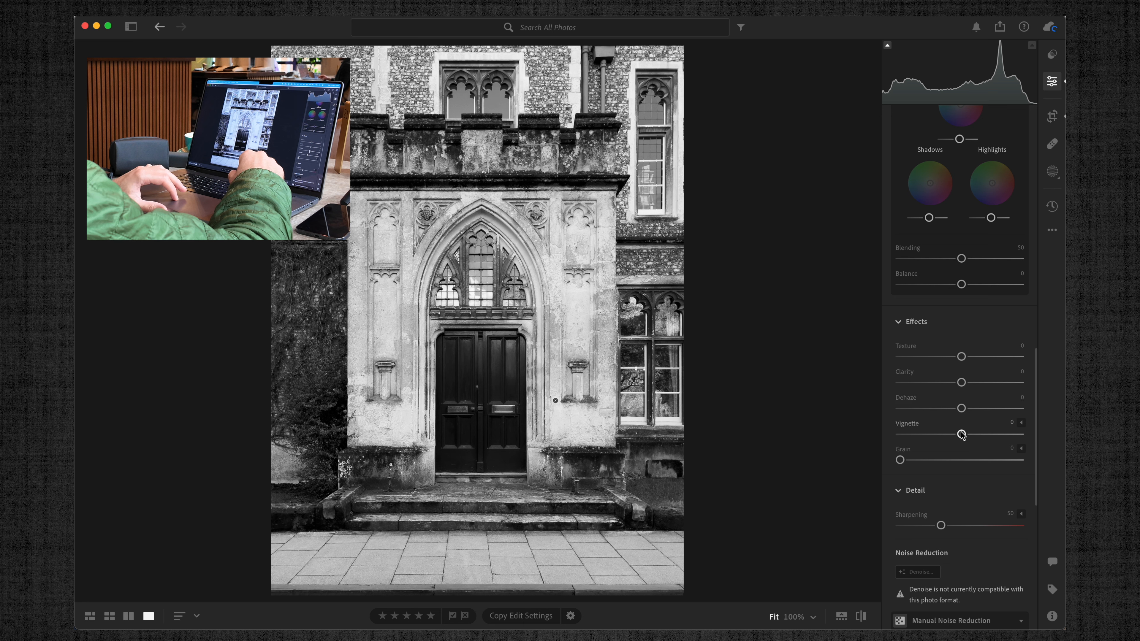
drag(961, 434, 953, 434)
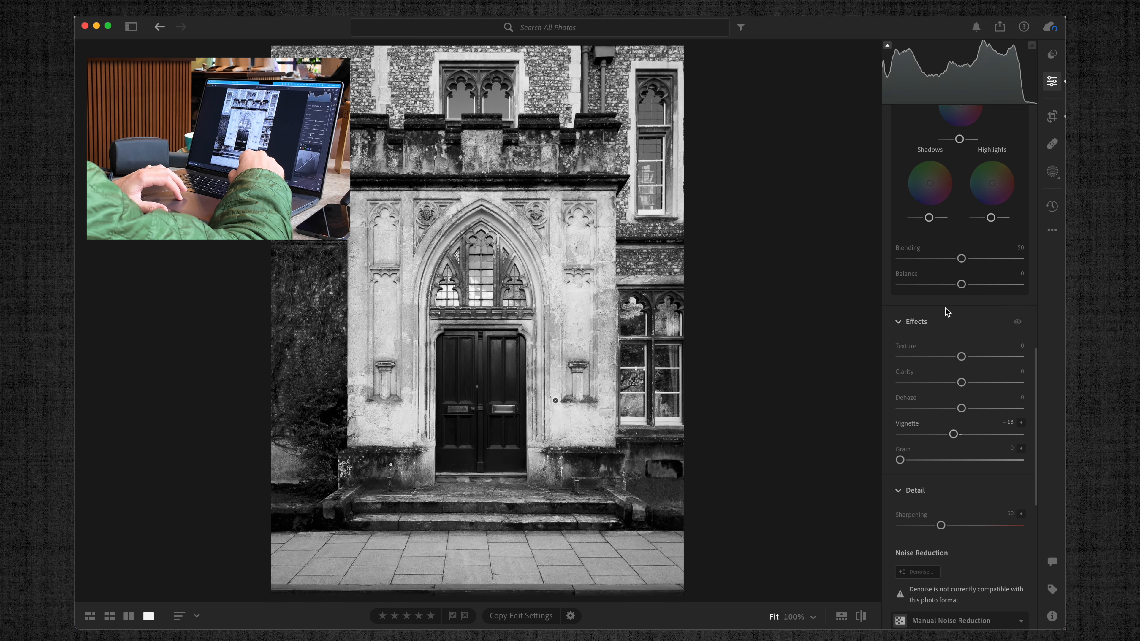
scroll(947, 311, up, 12)
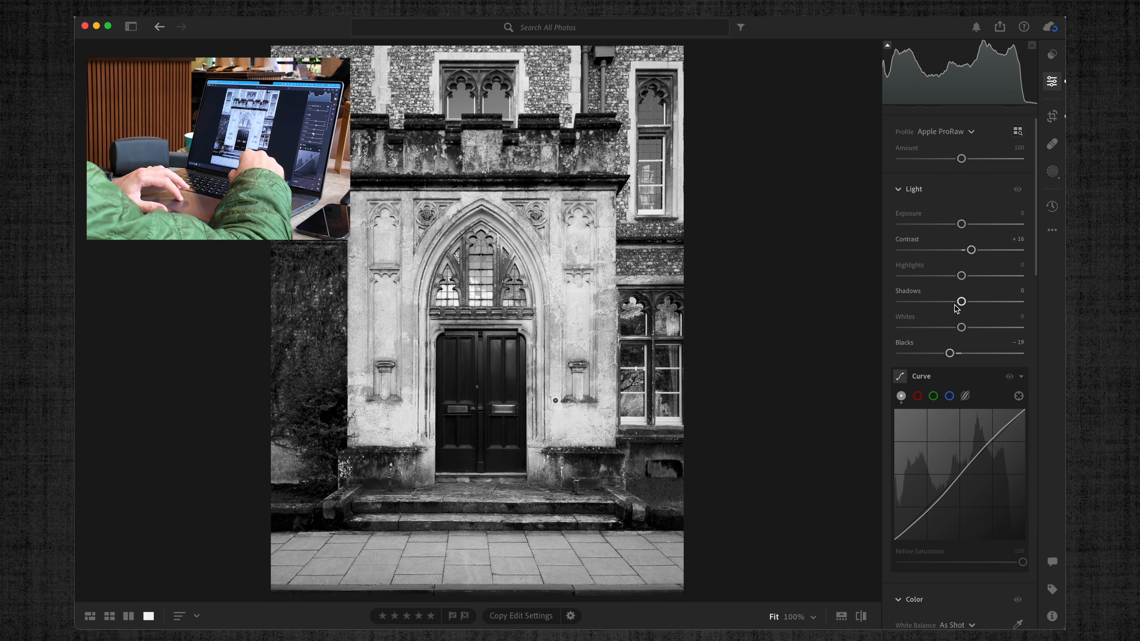
drag(974, 306, 976, 305)
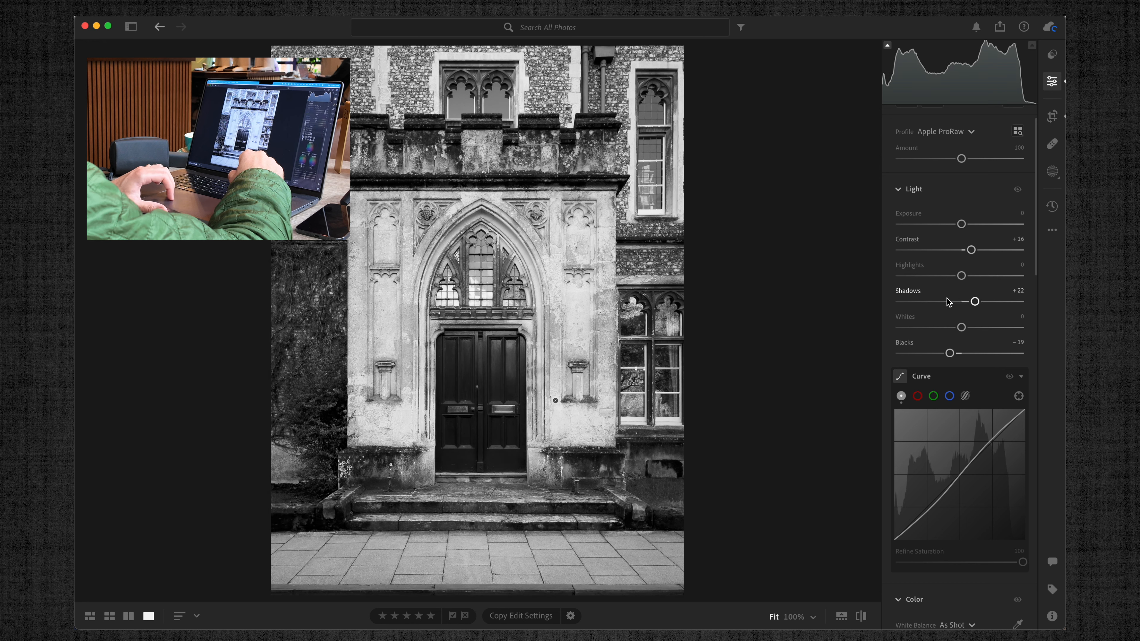
Add film grain to the doorway photo with Grain set to 16
scroll(948, 301, down, 10)
scroll(948, 302, down, 8)
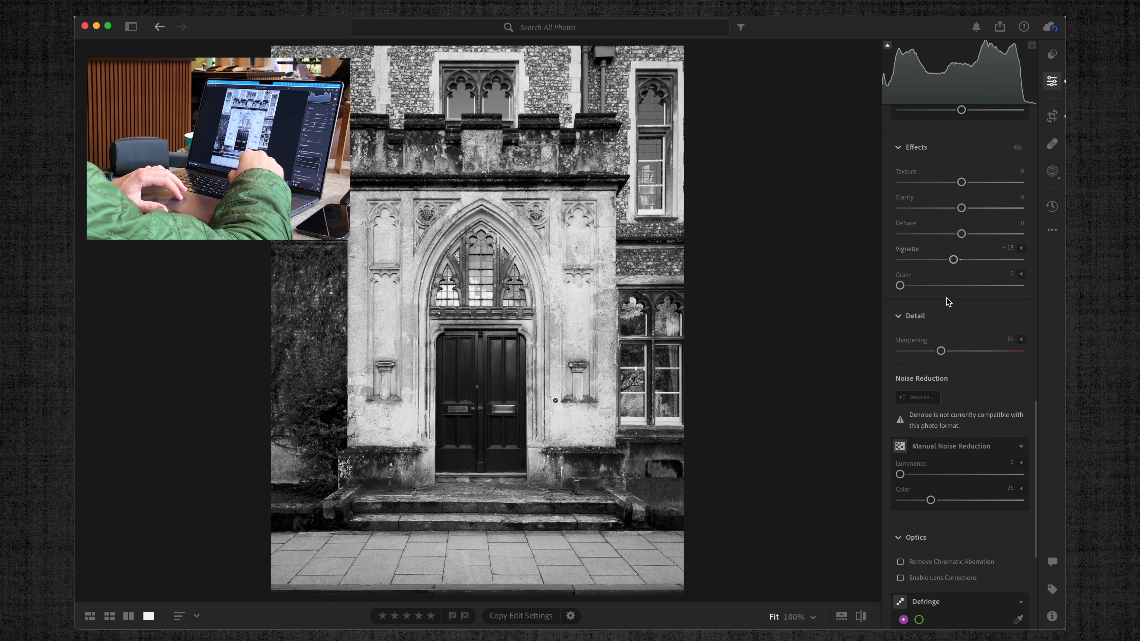
mouse_move(960, 234)
mouse_down()
mouse_move(945, 234)
mouse_move(960, 236)
mouse_up()
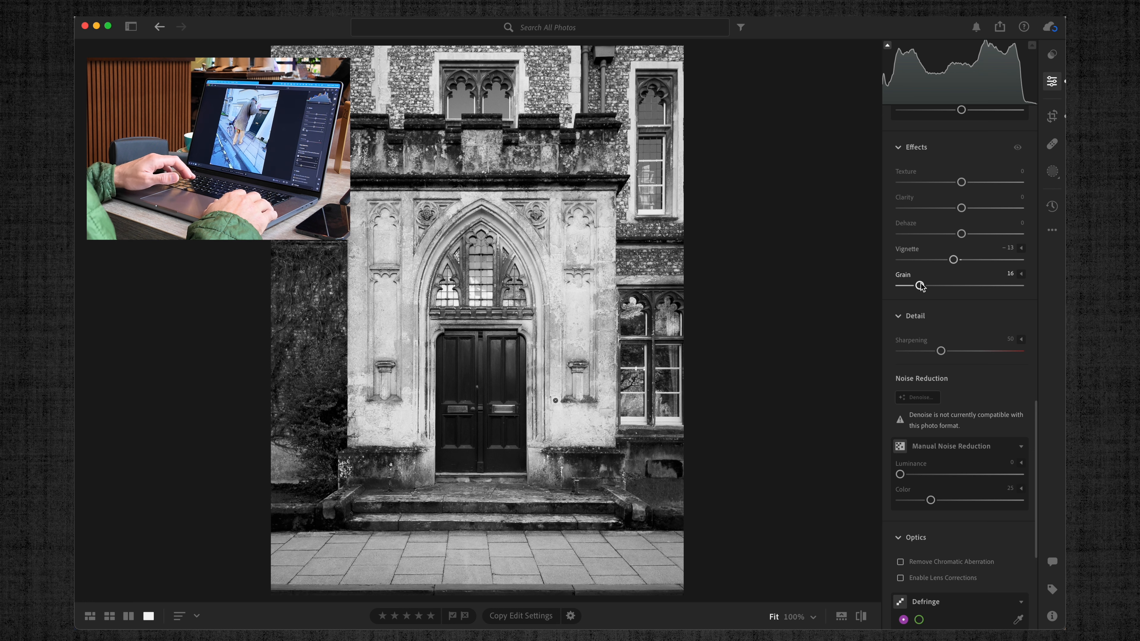
Go through the photos to the wider shot of the red Post Office letter box and set its Vignette to −15
key(Right)
key(Right)
key(Right)
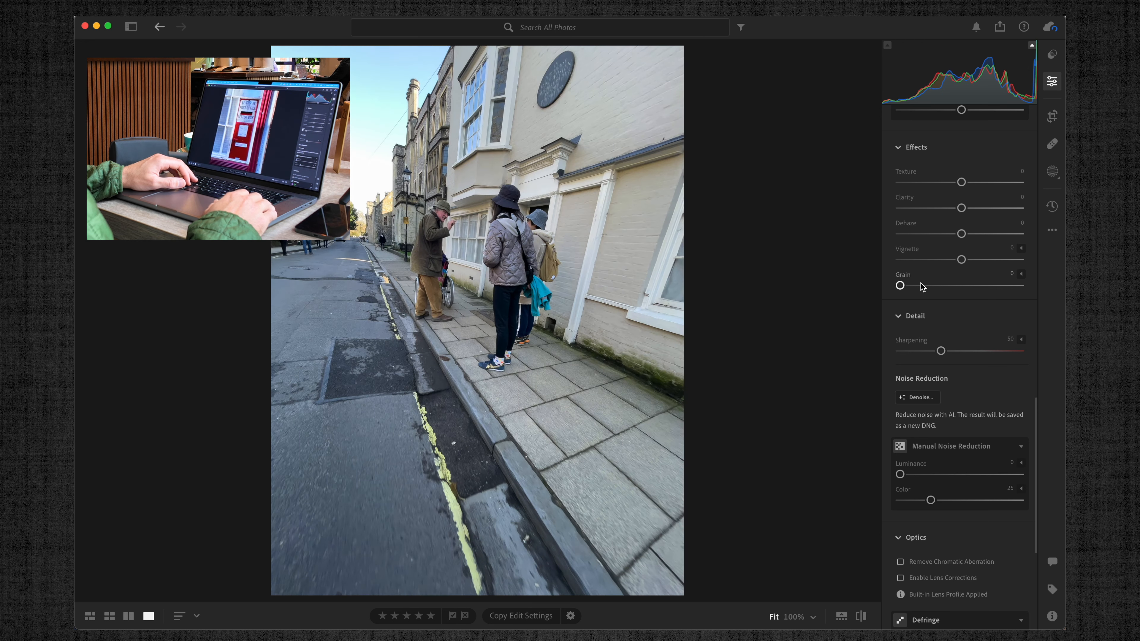
key(Right)
key(Right)
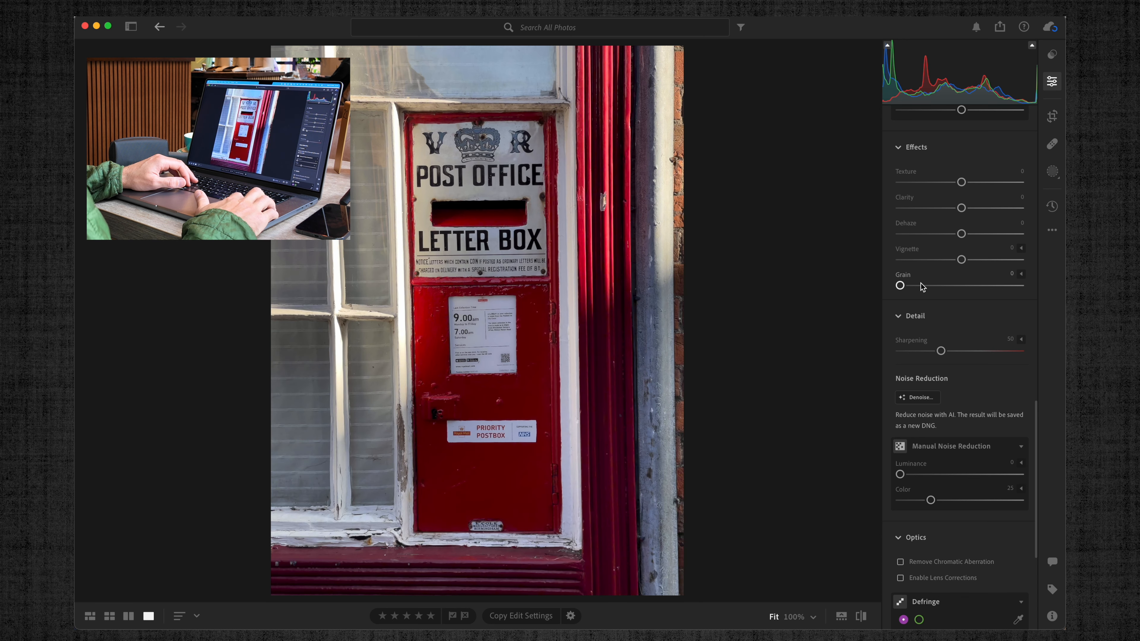
key(Right)
key(Left)
key(Left)
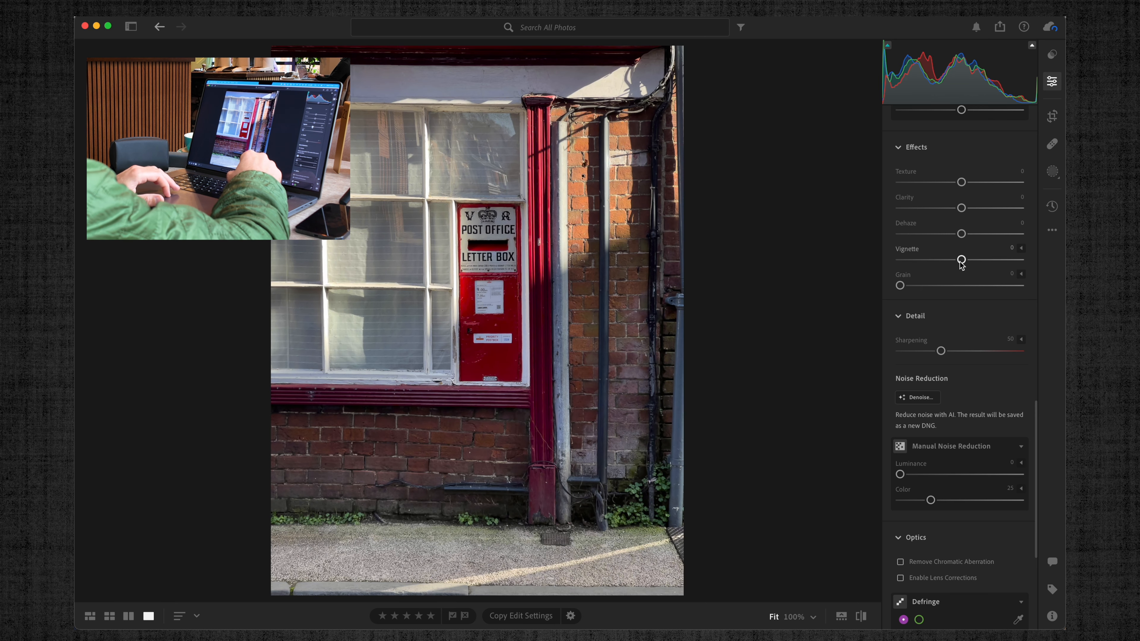
drag(961, 261, 952, 262)
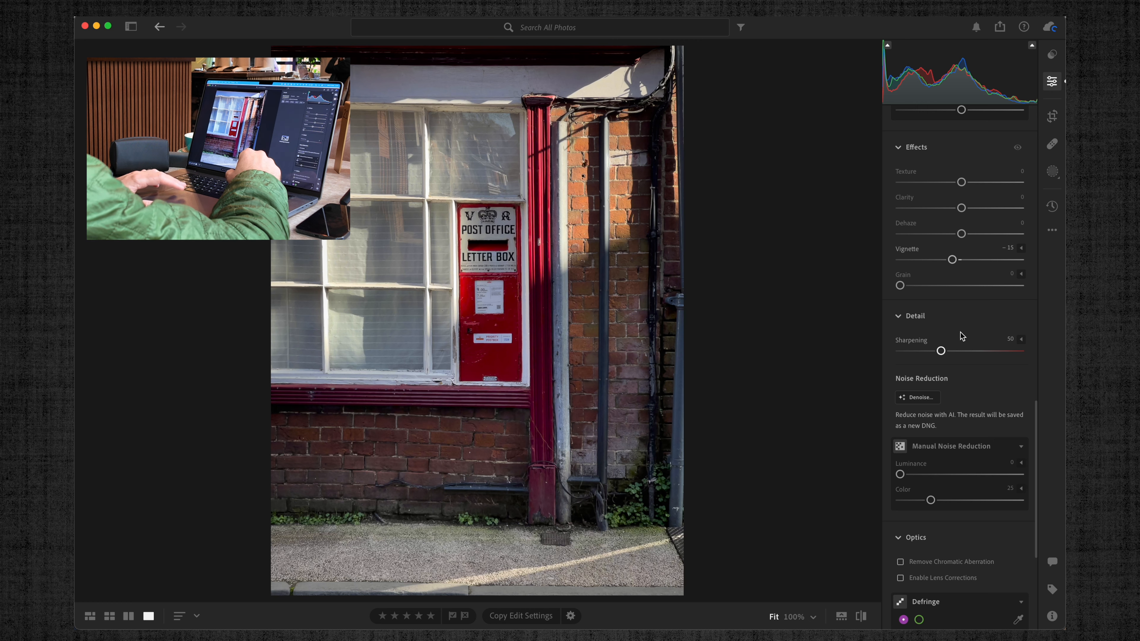
Preview the recommended presets on the letter box photo and apply the muted teal-toned one with Clarity +26 and Dehaze +35
click(1053, 54)
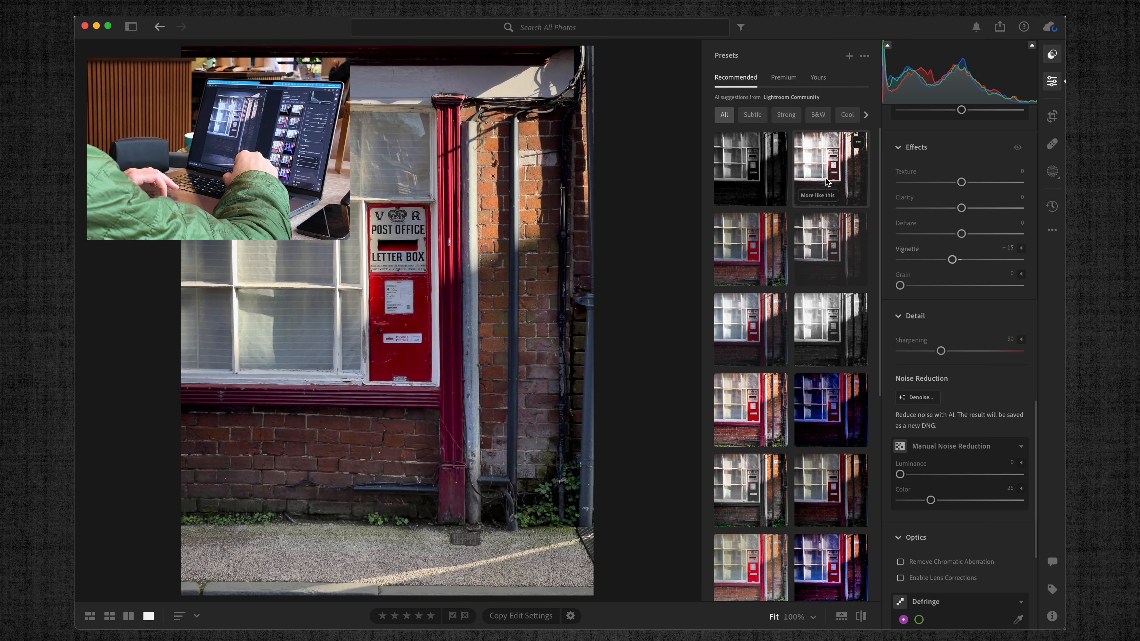
click(801, 235)
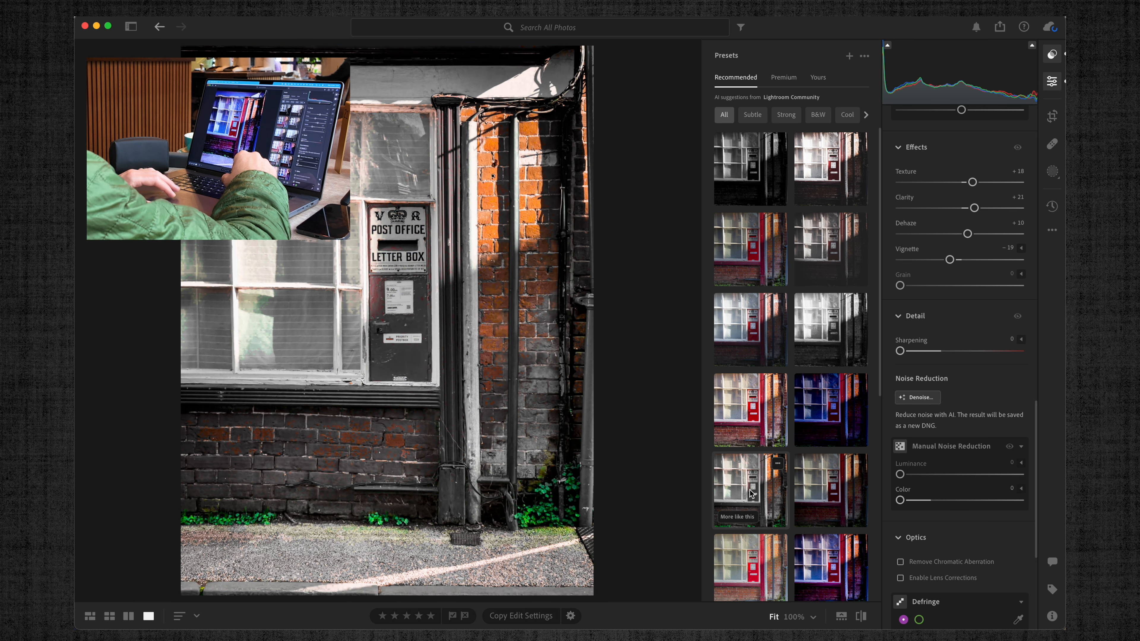
scroll(842, 565, down, 6)
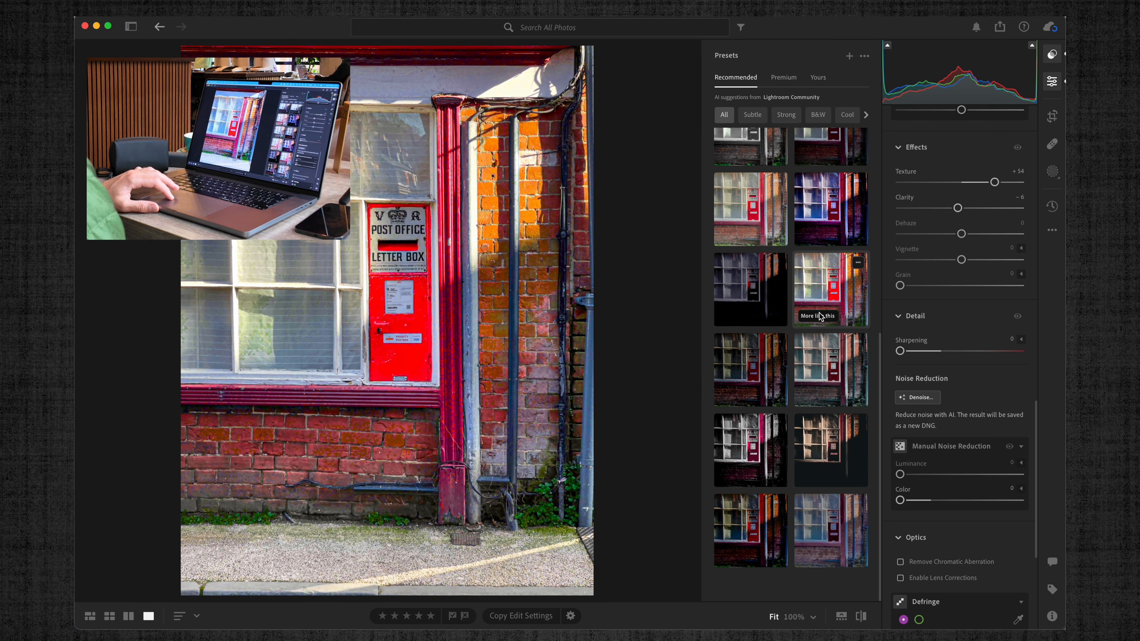
scroll(820, 298, up, 5)
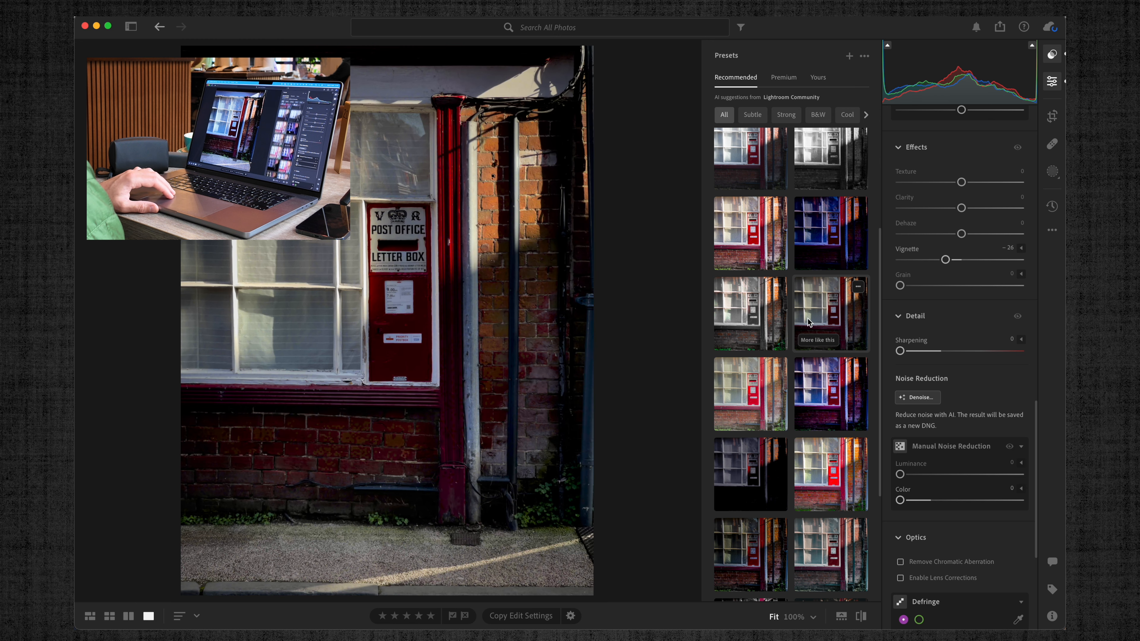
scroll(813, 312, up, 2)
scroll(814, 307, up, 3)
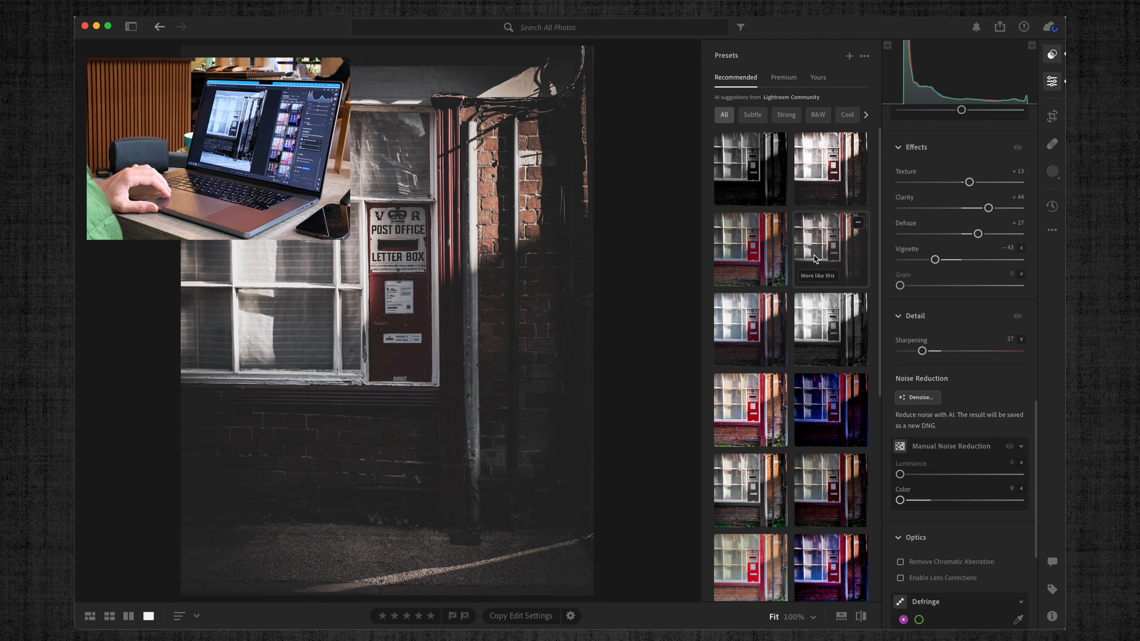
scroll(823, 330, down, 5)
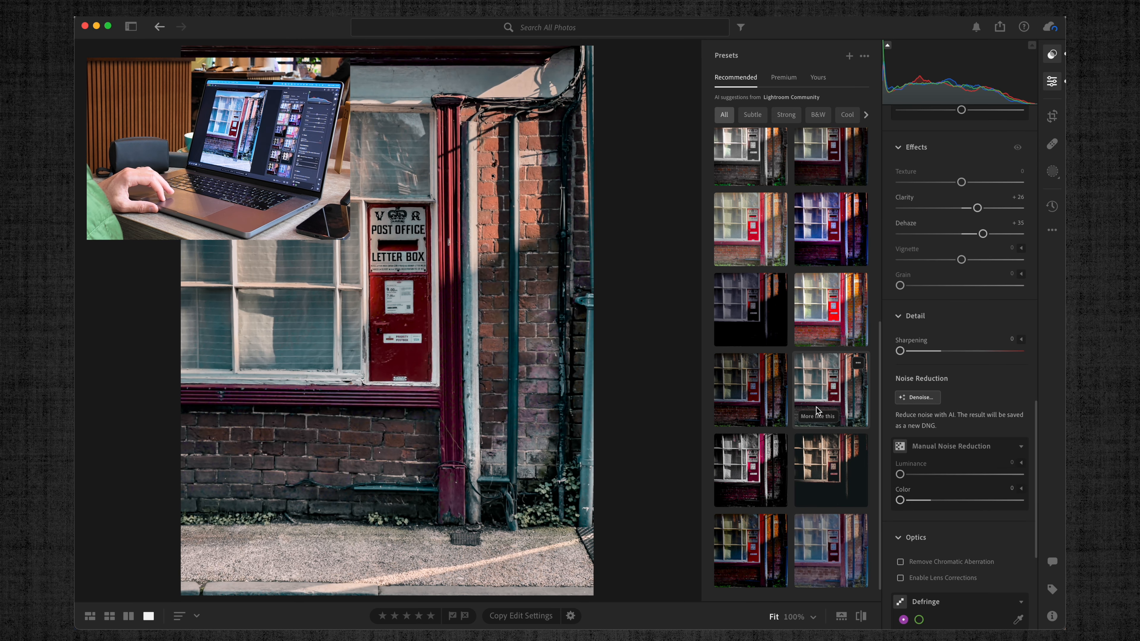
click(818, 377)
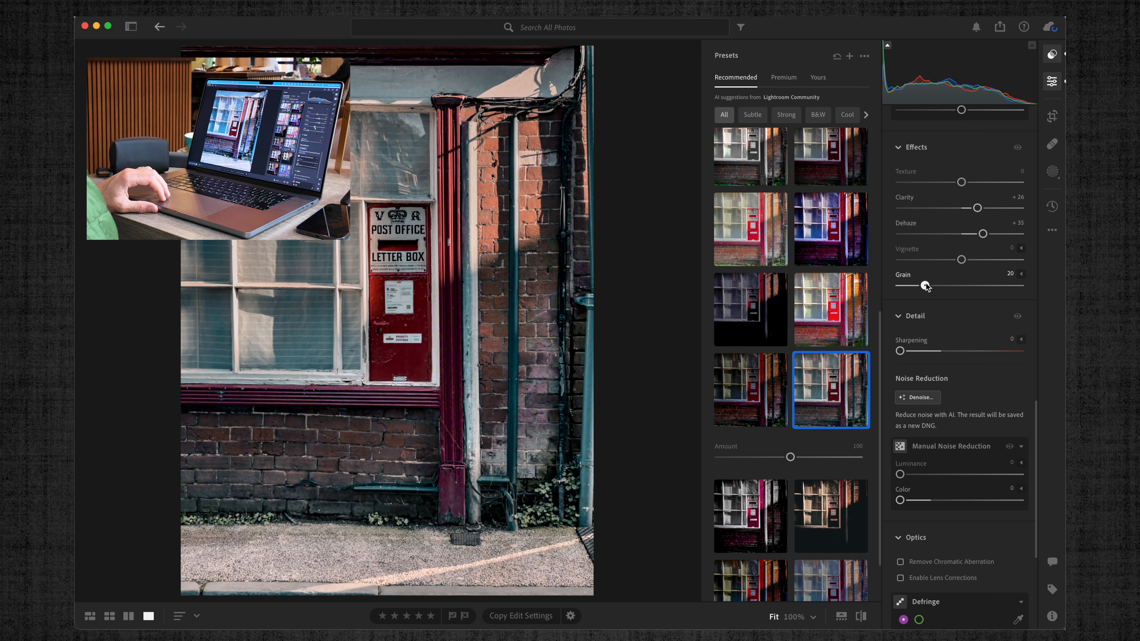
Set Grain to 20 and reshape the tone curve with a shadow point and a highlight point at 70.6 / 76.5
drag(925, 286, 926, 286)
scroll(965, 269, up, 3)
scroll(965, 270, up, 10)
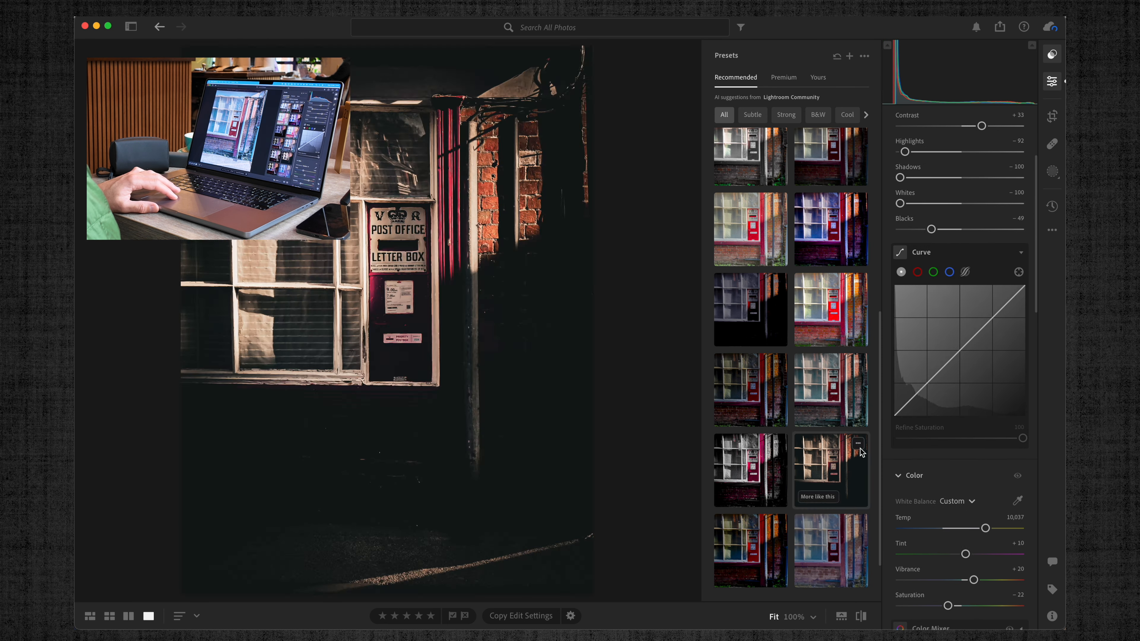
drag(882, 398, 928, 376)
click(927, 371)
drag(991, 320, 987, 317)
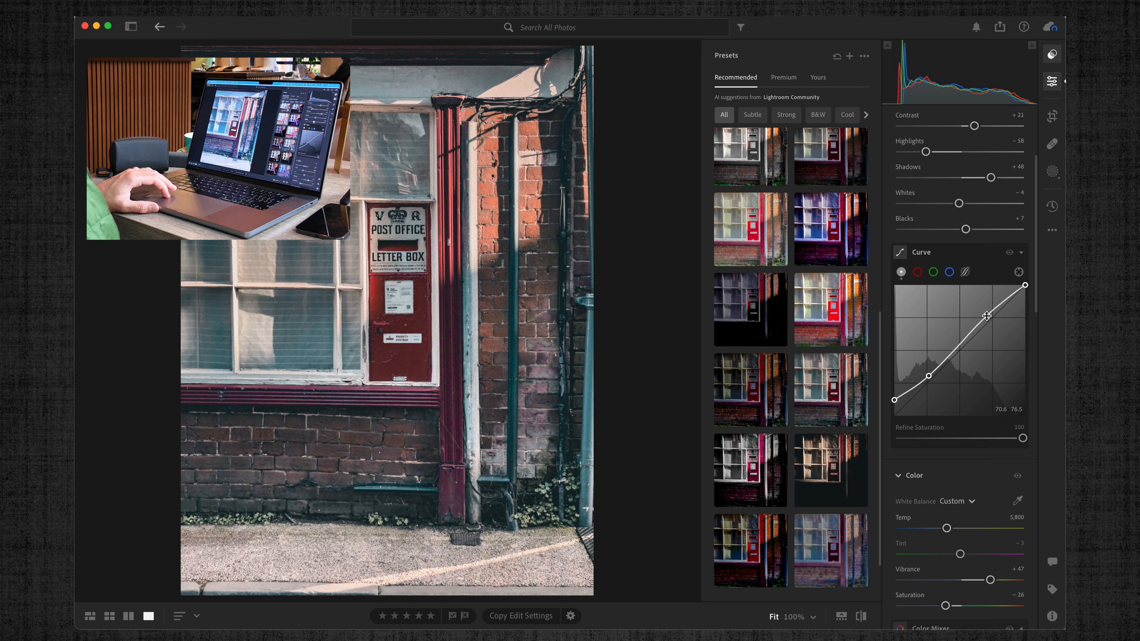
Set the letter box photo's Blacks to −33 and Shadows to +13, and compare the edited version with the original
drag(966, 228, 941, 230)
drag(985, 178, 970, 178)
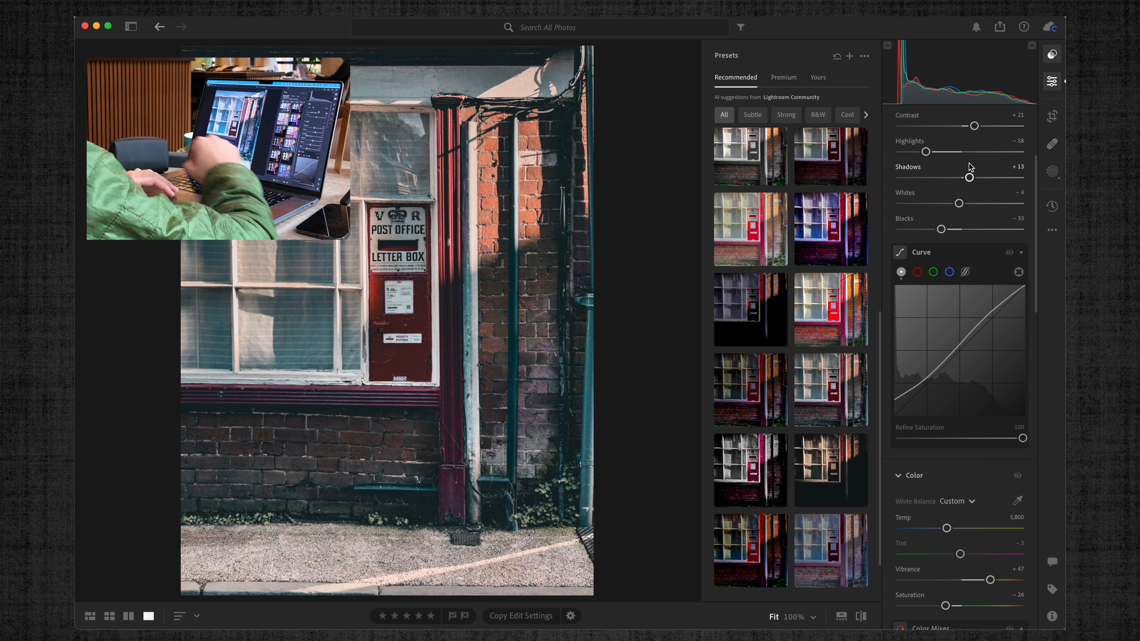
scroll(970, 167, up, 5)
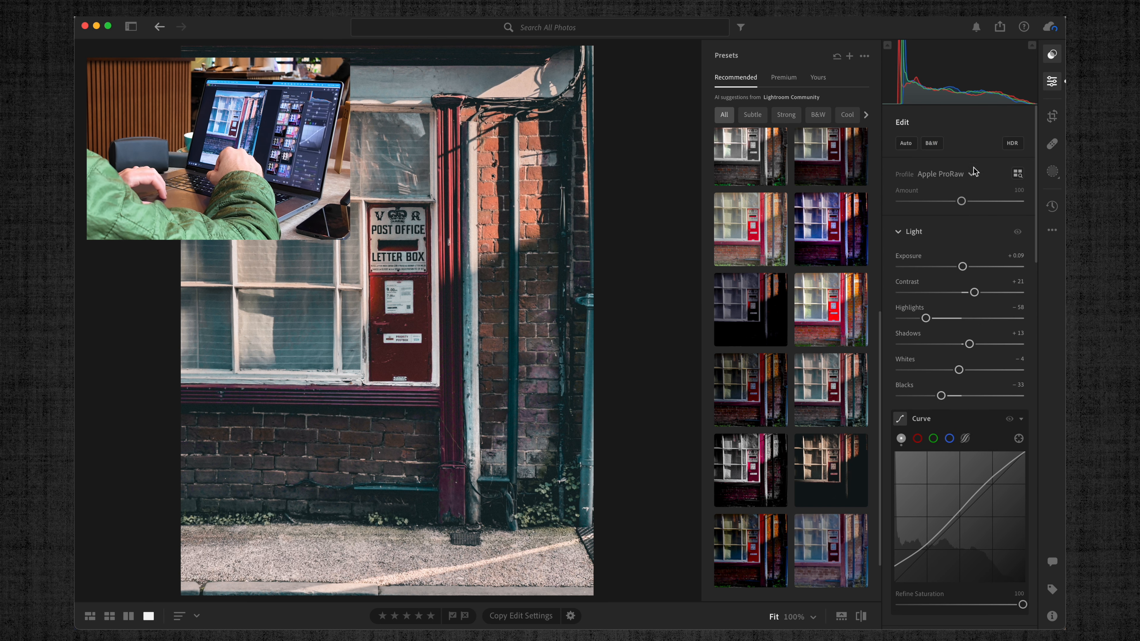
scroll(943, 342, down, 8)
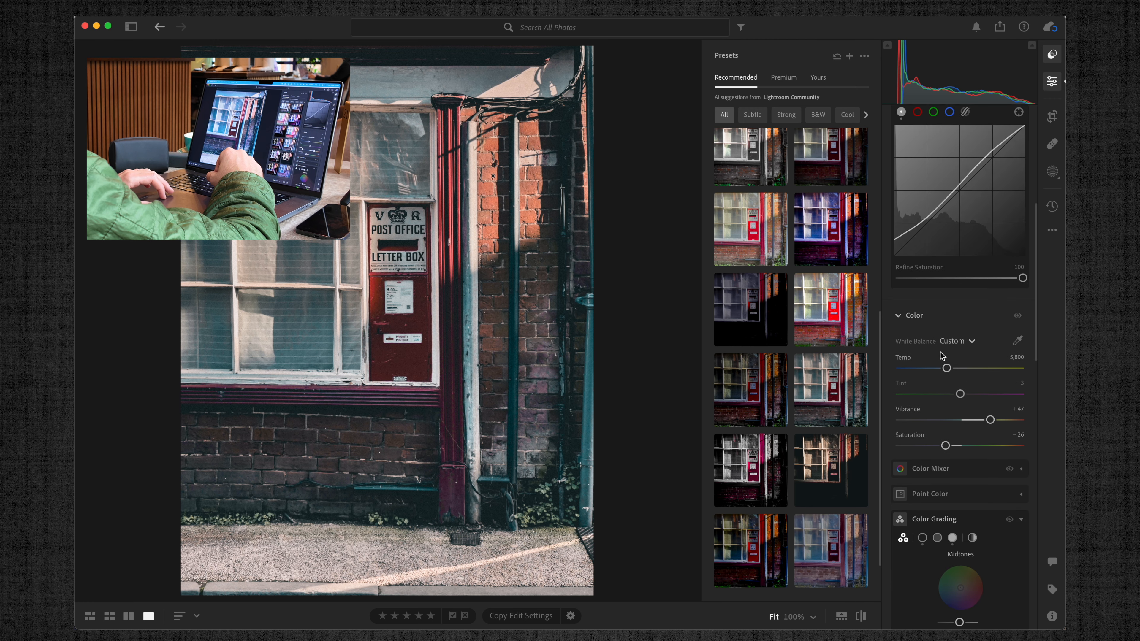
scroll(940, 354, down, 1)
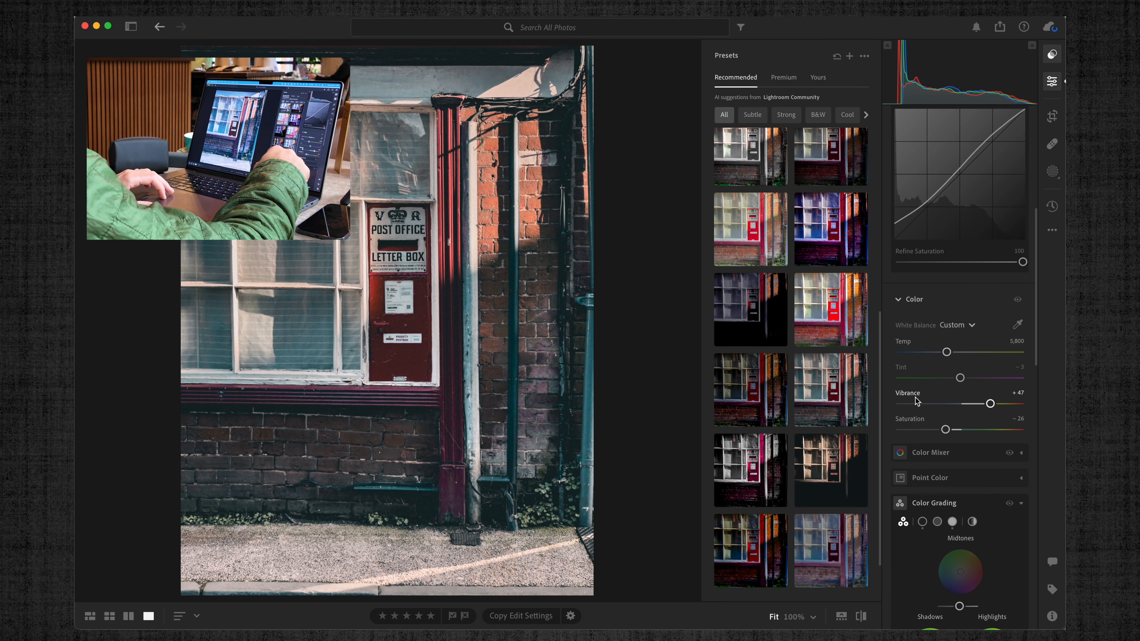
key(backslash)
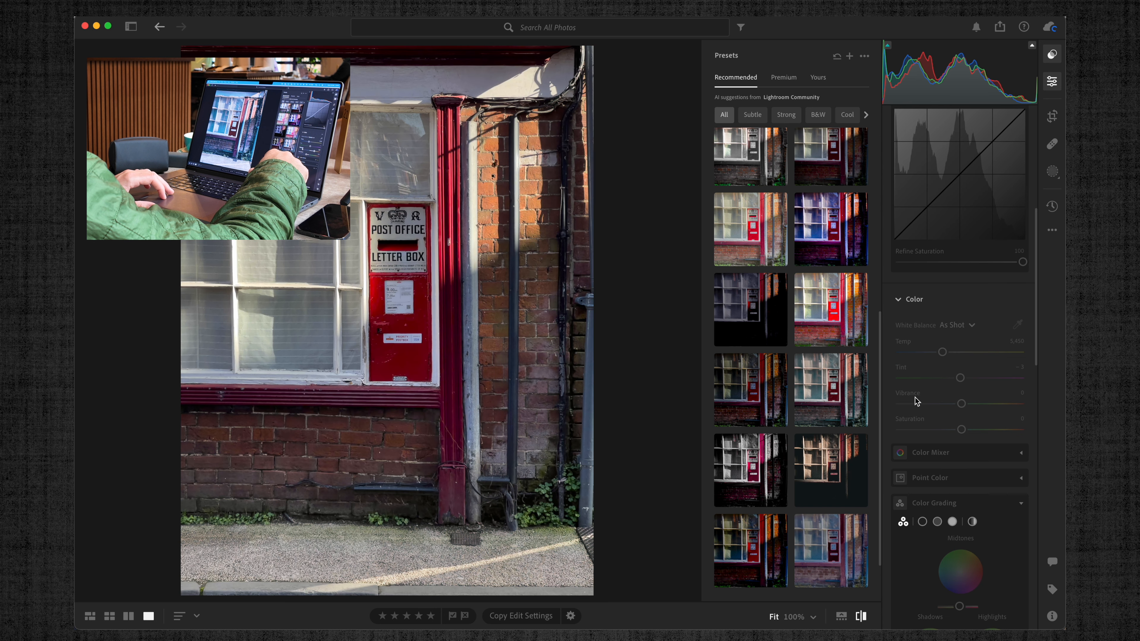
key(backslash)
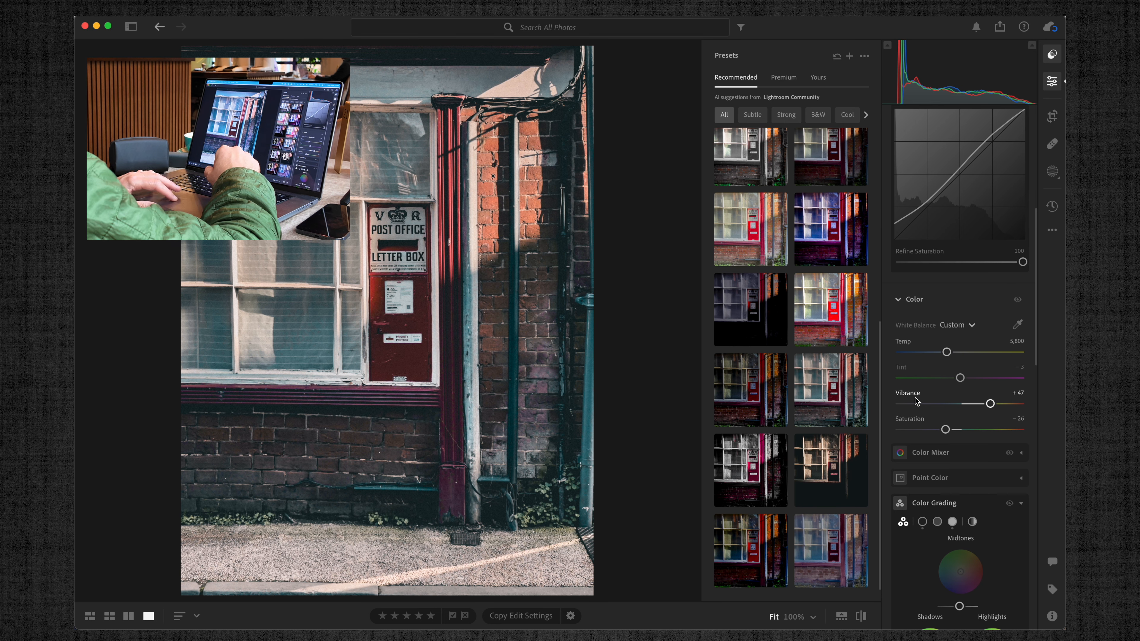
Mask the photo's shaded brickwork beside the letter box with a near-vertical linear gradient, with Exposure −0.60 and Shadows −28
click(1053, 171)
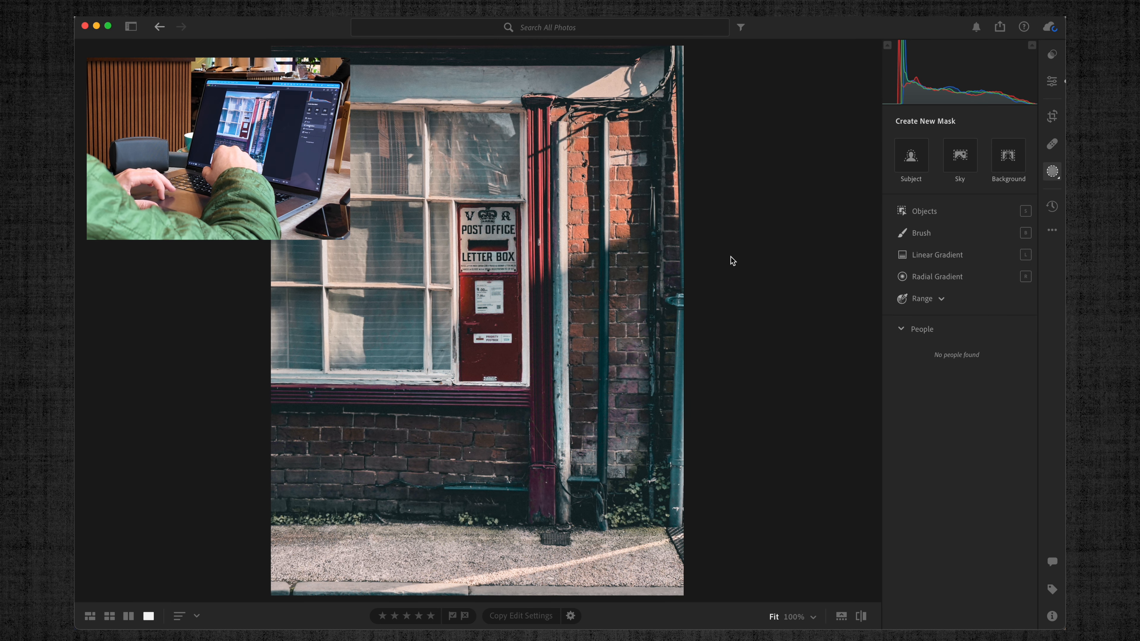
click(932, 256)
drag(669, 238, 515, 237)
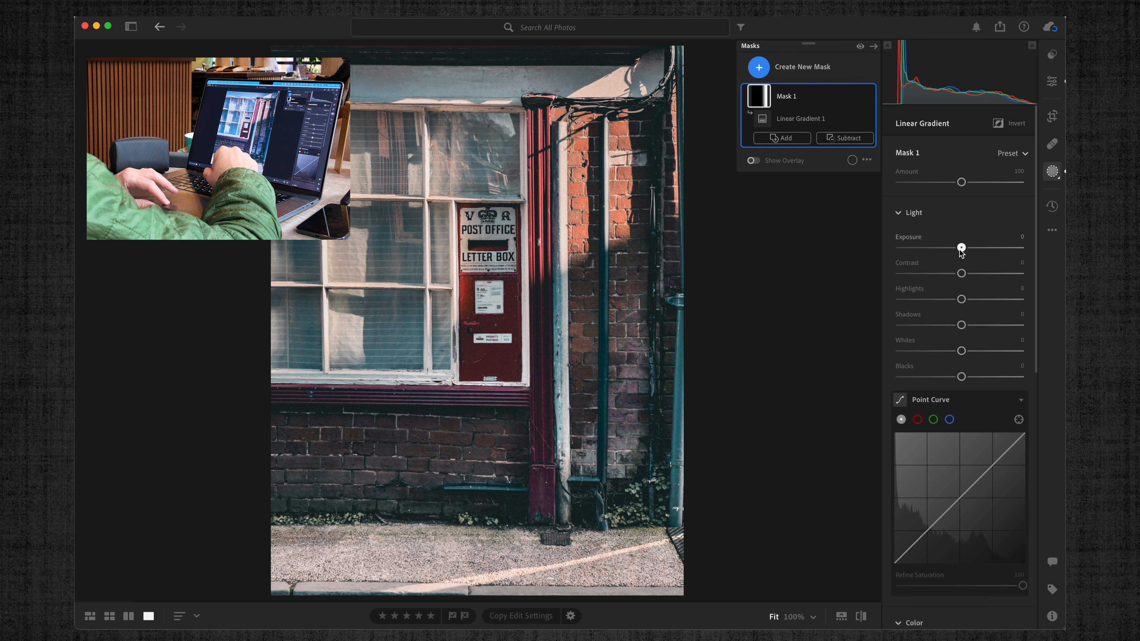
drag(961, 247, 952, 247)
drag(959, 321, 942, 324)
drag(583, 240, 609, 240)
drag(613, 320, 607, 320)
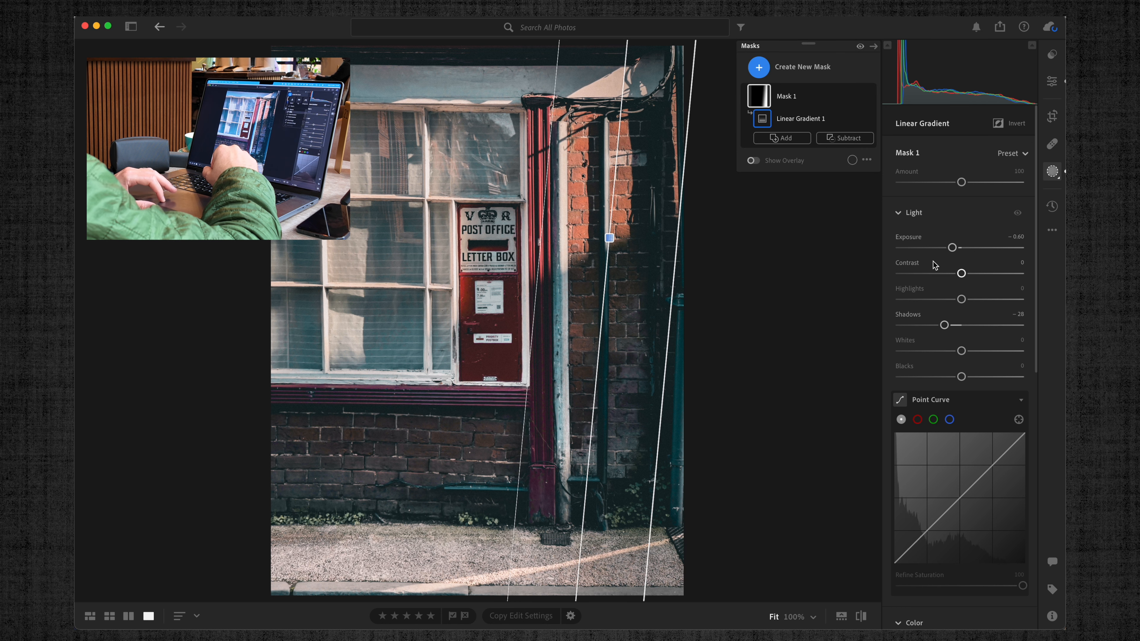
Add a second linear gradient mask rising from the pavement over the lower brick wall and set its Shadows to −19
click(758, 67)
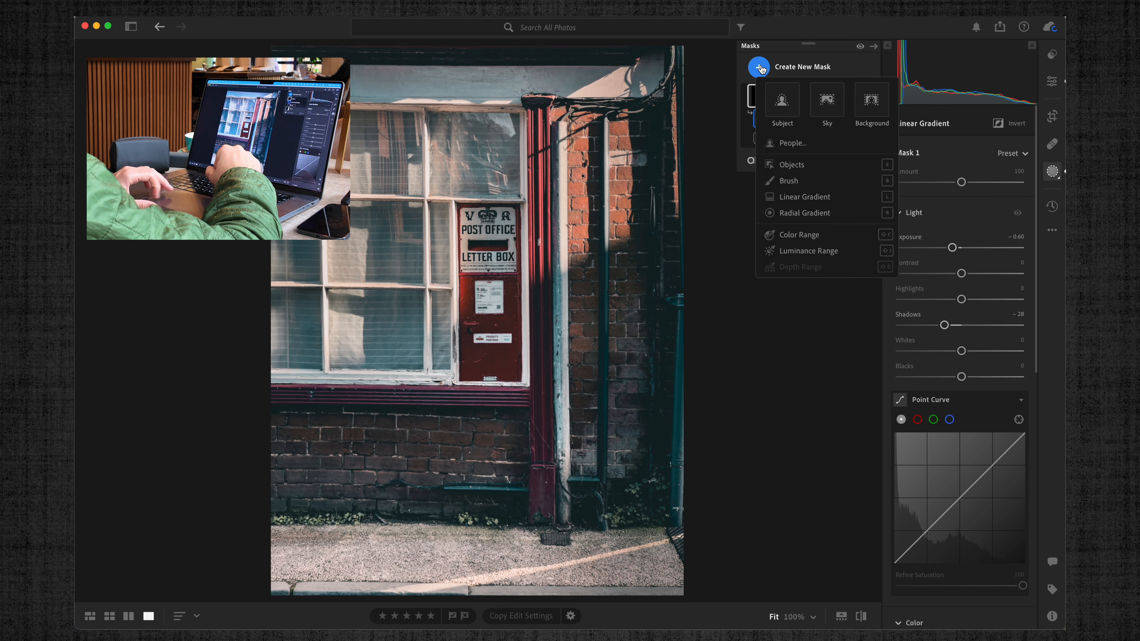
click(791, 197)
drag(383, 514, 385, 376)
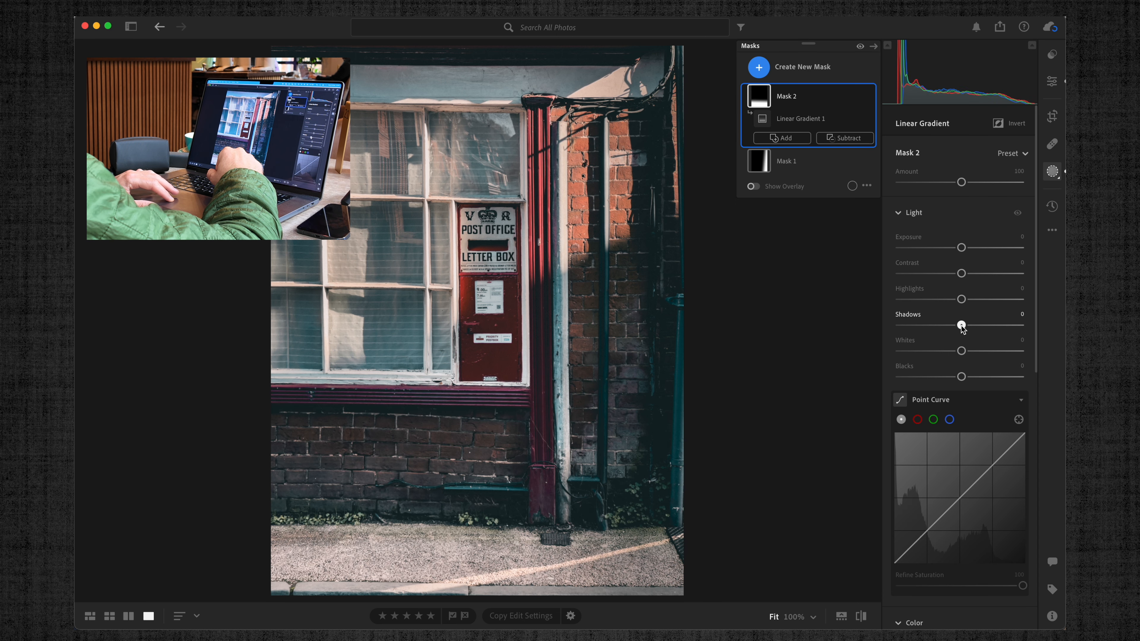
drag(961, 325, 950, 326)
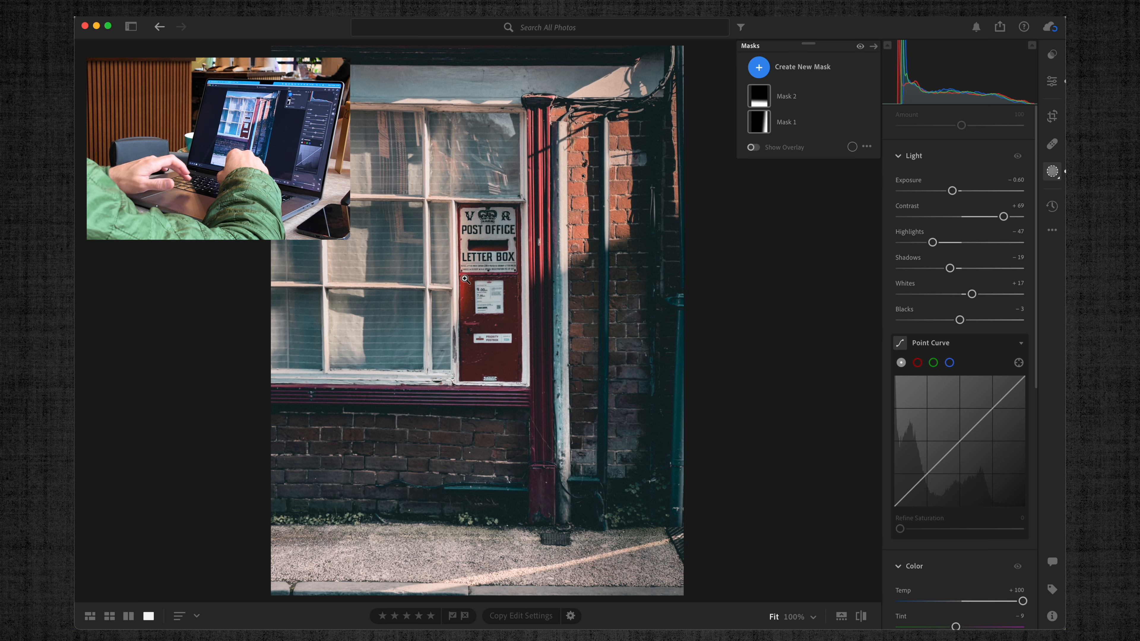
Crop the letter box photo slightly tighter from its upper-left corner, keeping the original aspect ratio
key(c)
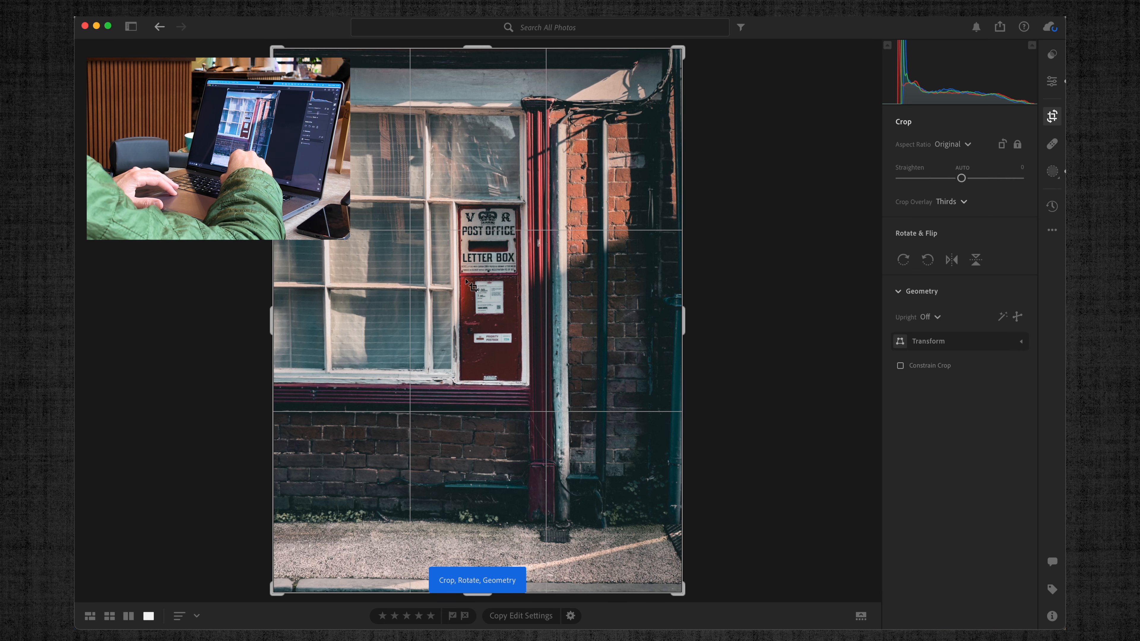
drag(271, 46, 289, 54)
key(Return)
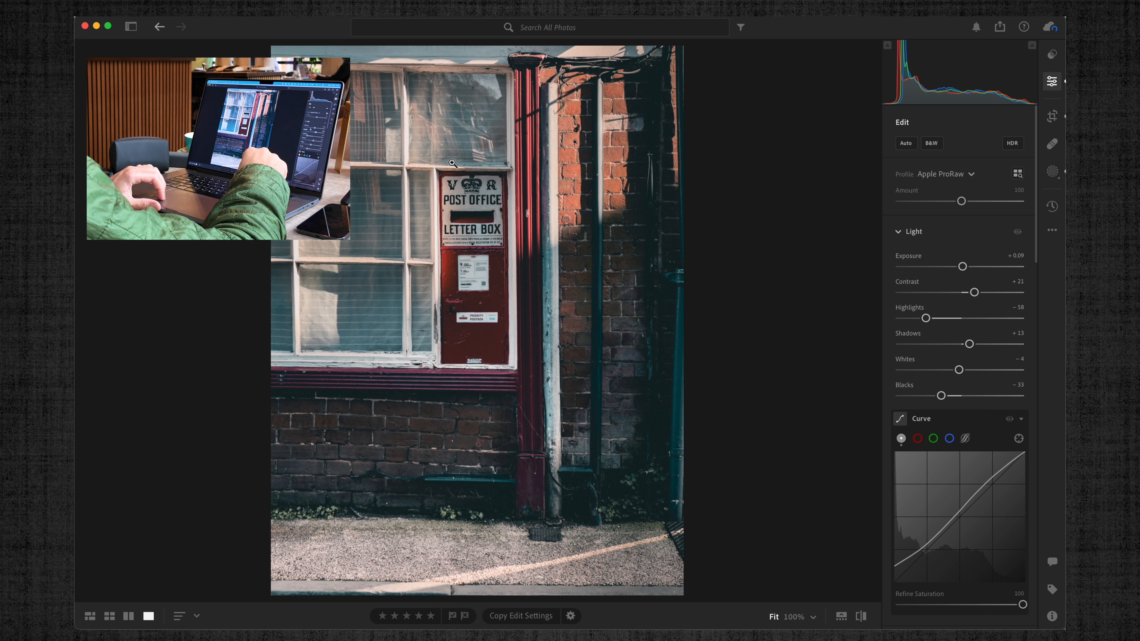
Set the letter box photo's Vignette to −17 and rate the photo three stars
scroll(937, 274, down, 10)
scroll(938, 274, down, 5)
drag(961, 368, 951, 369)
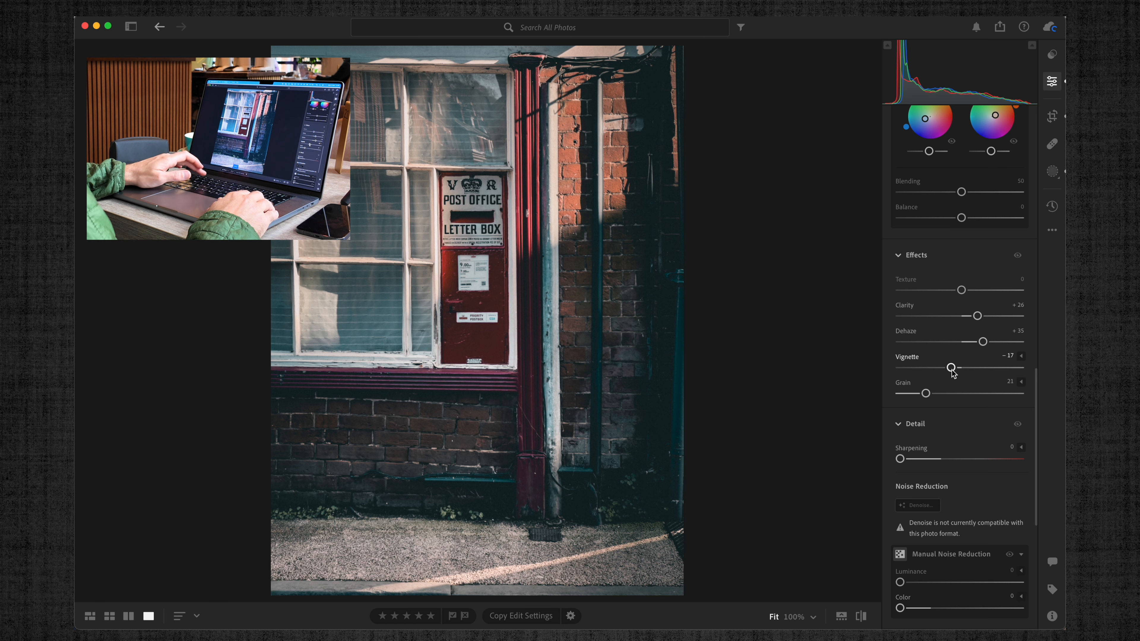
key(1)
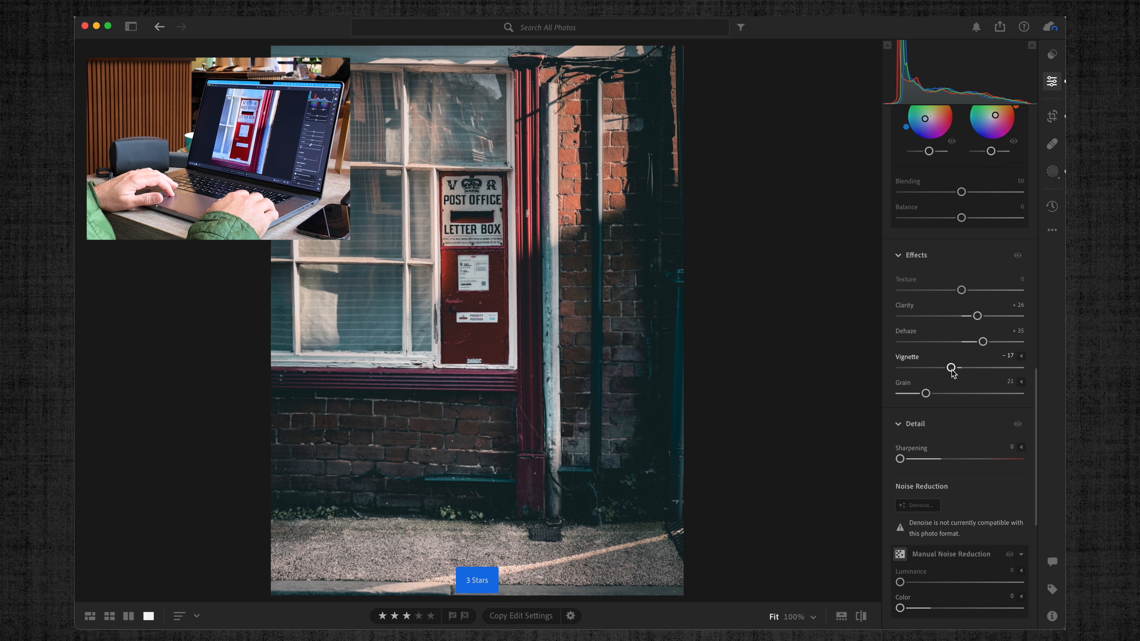
Copy the edit settings of the wider letter box photo and paste them onto the close-up of the letter box
key(Right)
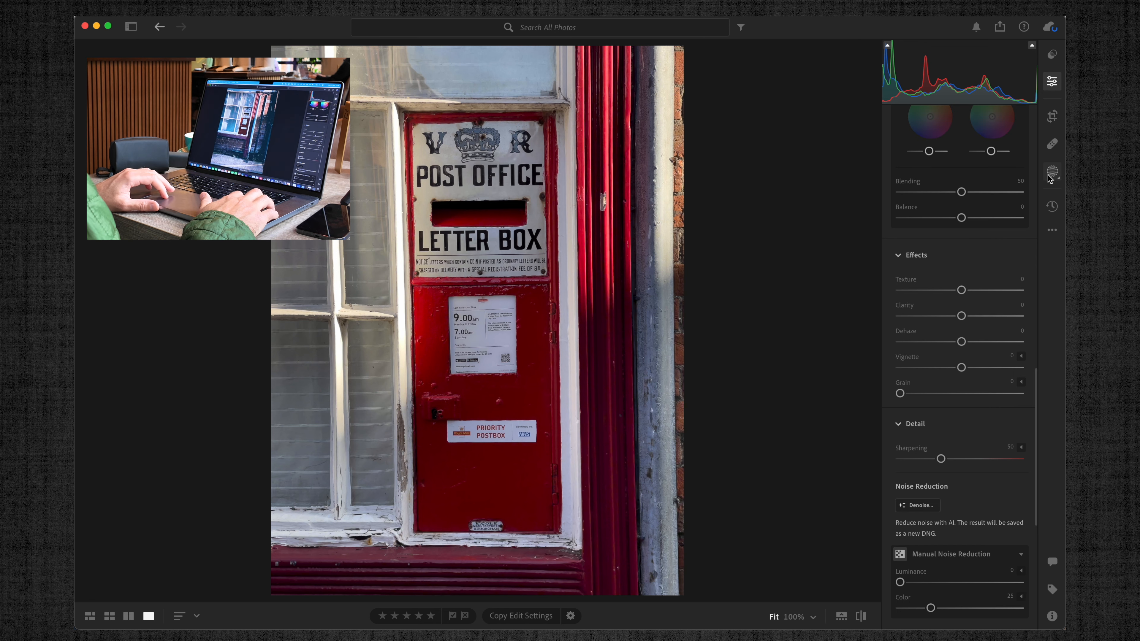
key(Left)
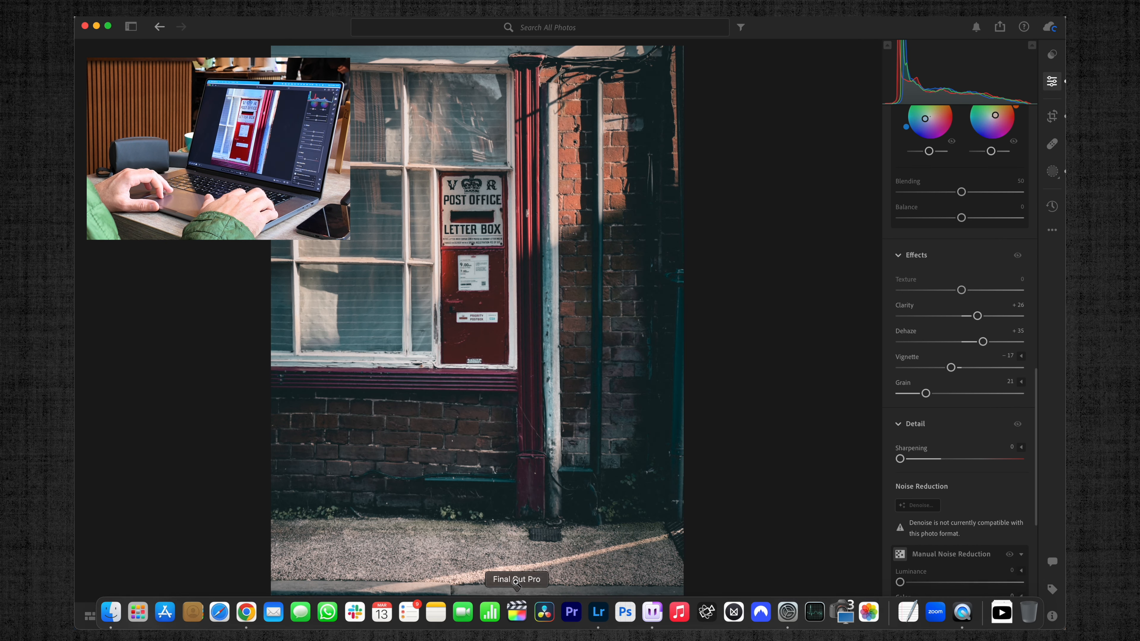
click(533, 615)
key(Right)
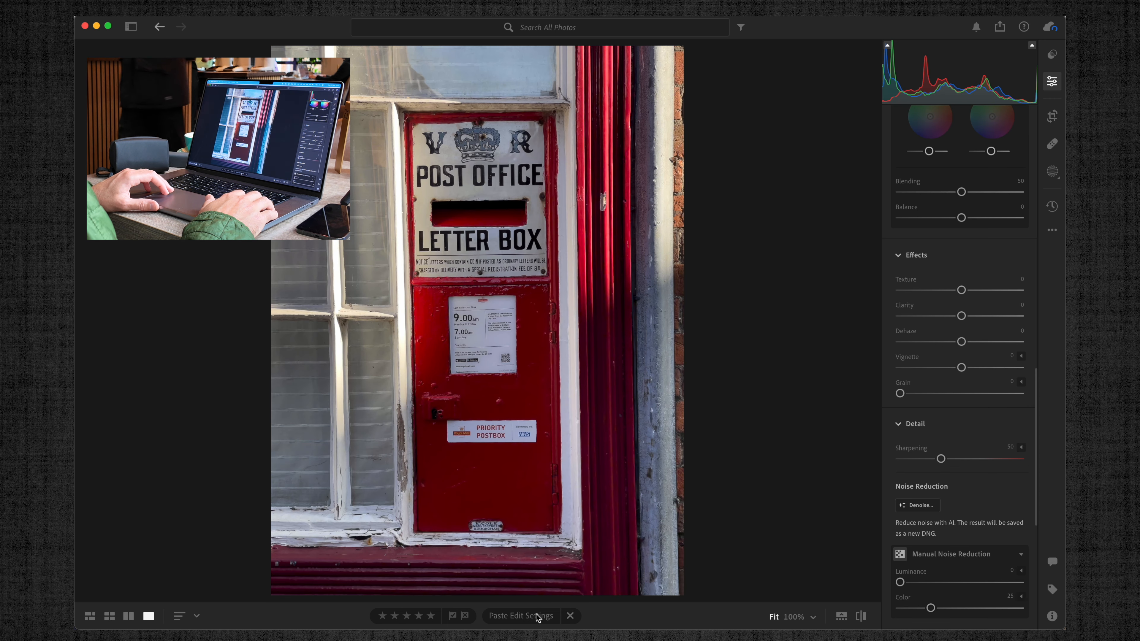
click(534, 617)
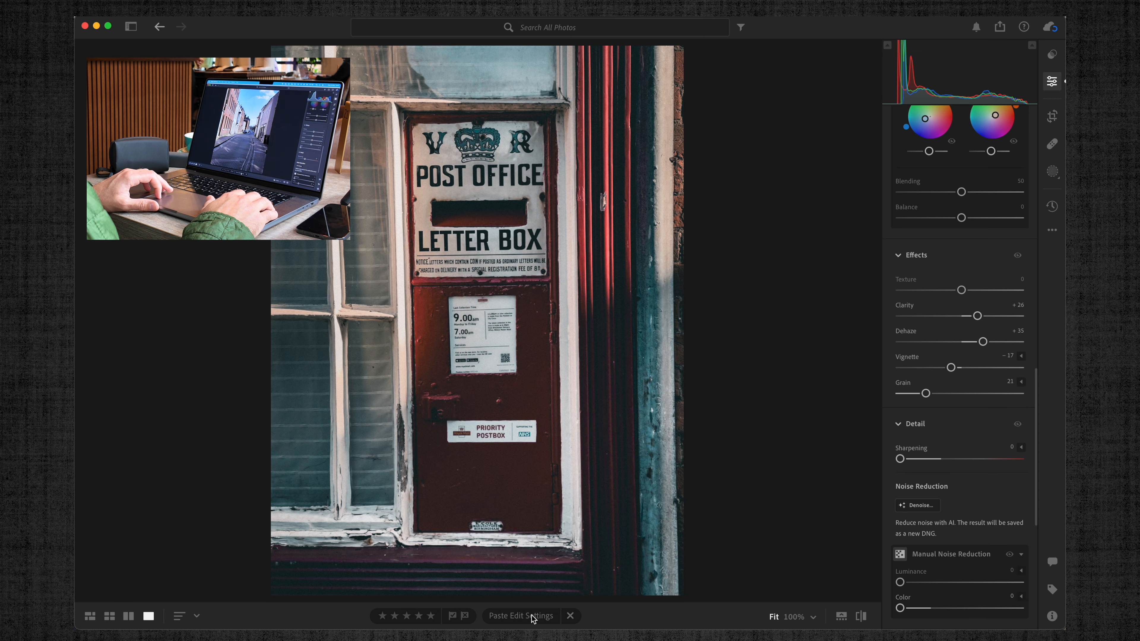
Paste the copied edit settings onto the empty street photo and compare it with the edited letter box close-up
key(Right)
click(532, 616)
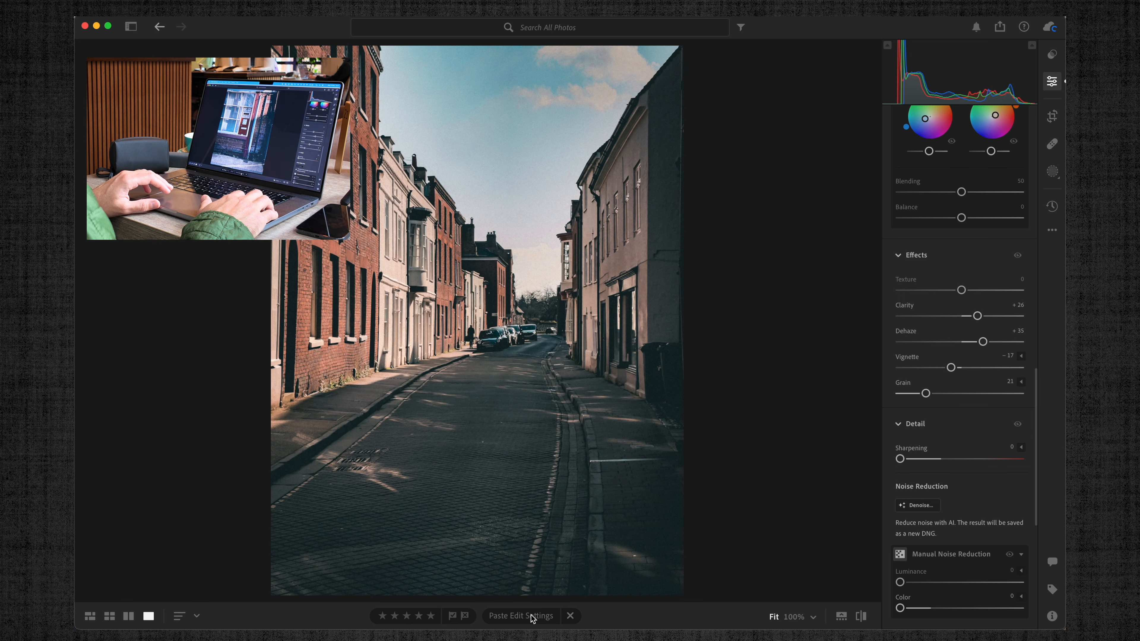
key(Left)
key(Left)
key(Left)
key(Left)
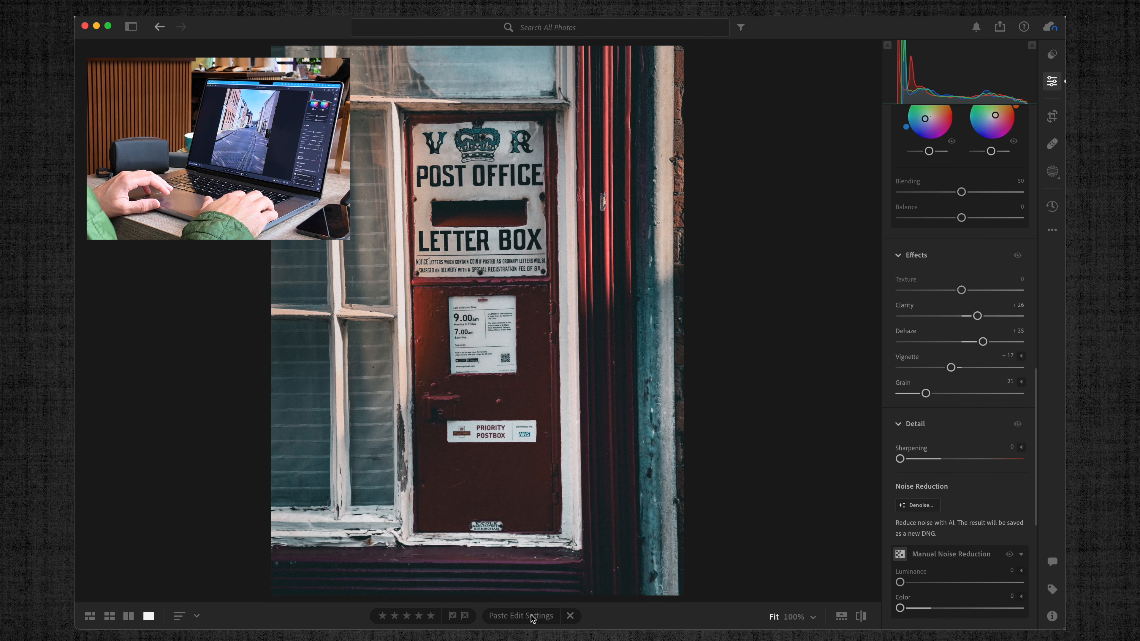
key(Right)
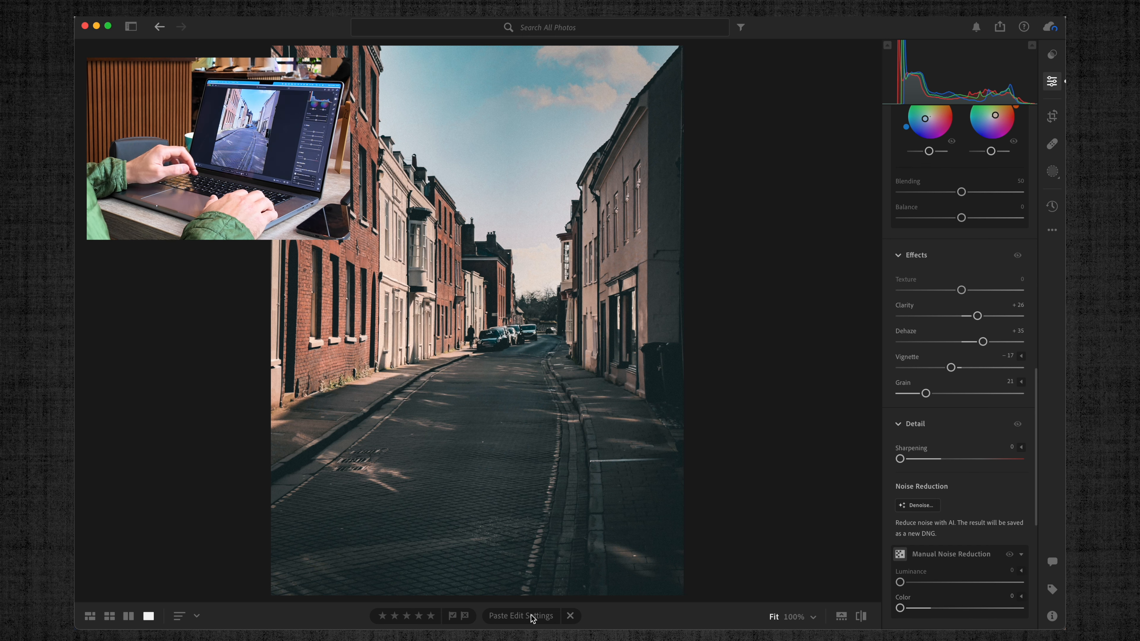
Go to the stone gateway photo and paste the copied edit settings onto it
key(super+c)
key(Right)
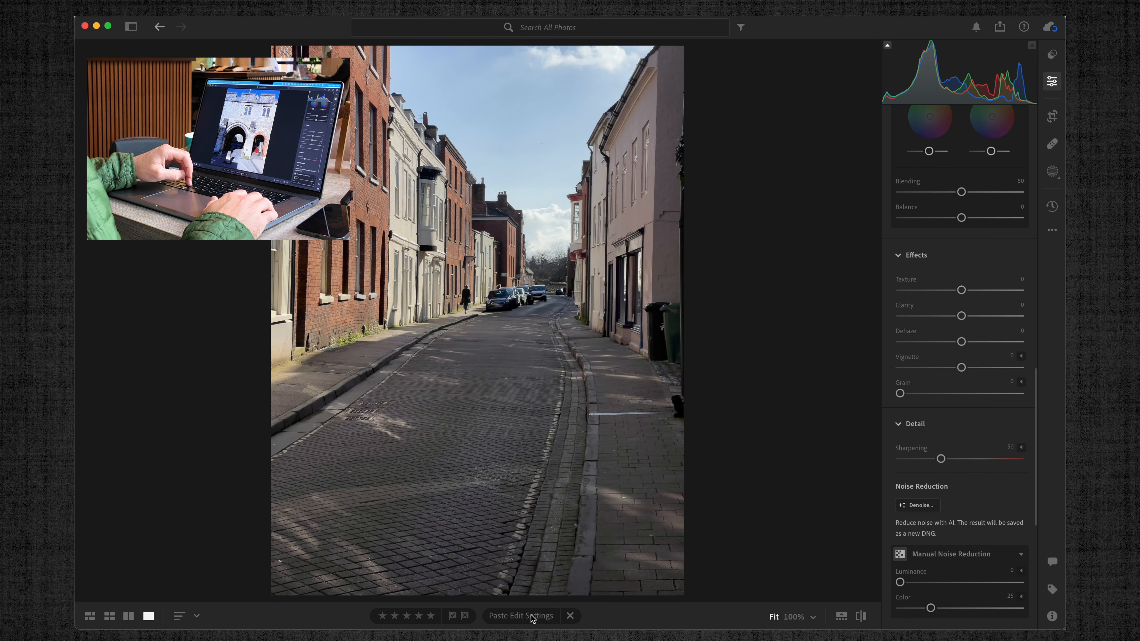
key(Right)
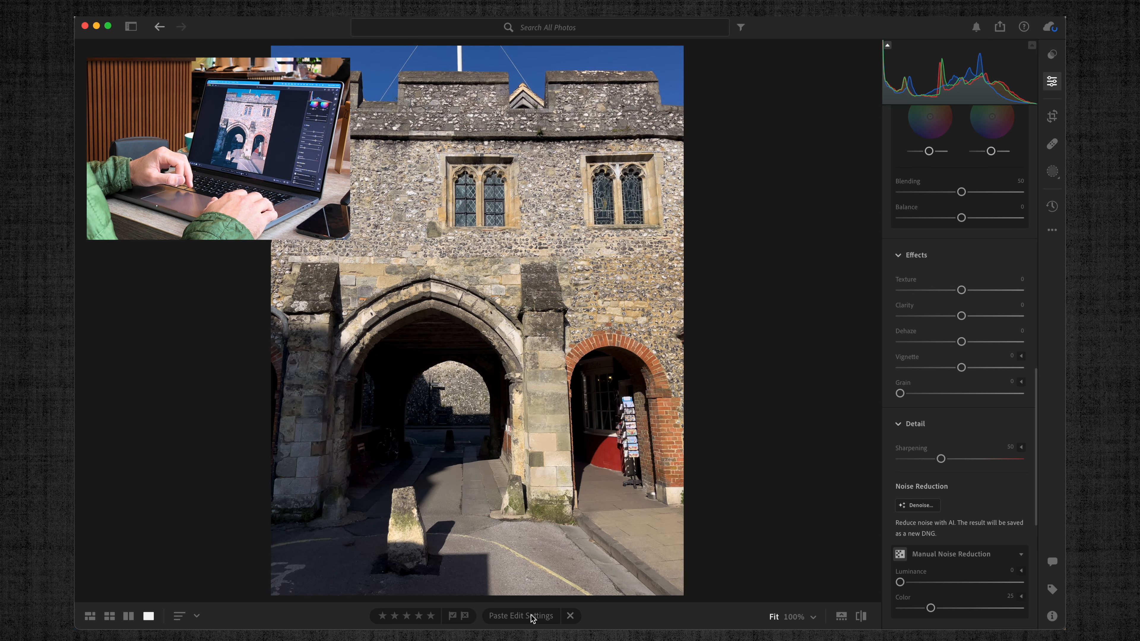
click(532, 619)
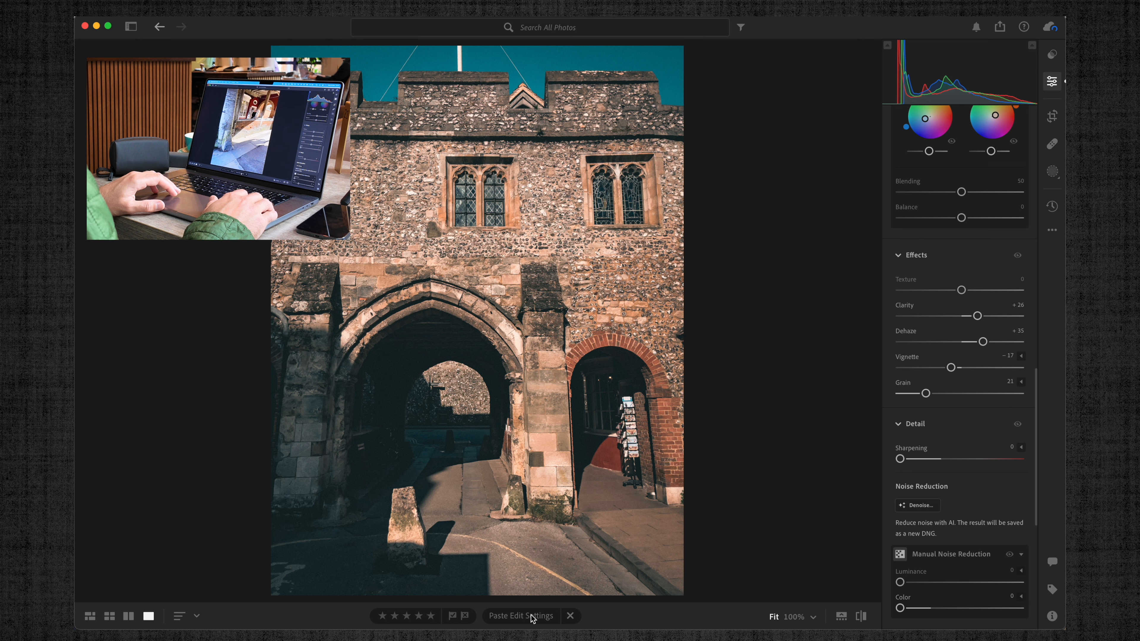
Paste the copied edit settings onto the bookshop photo with the stone pillar and onto the photo of the walking man
key(Right)
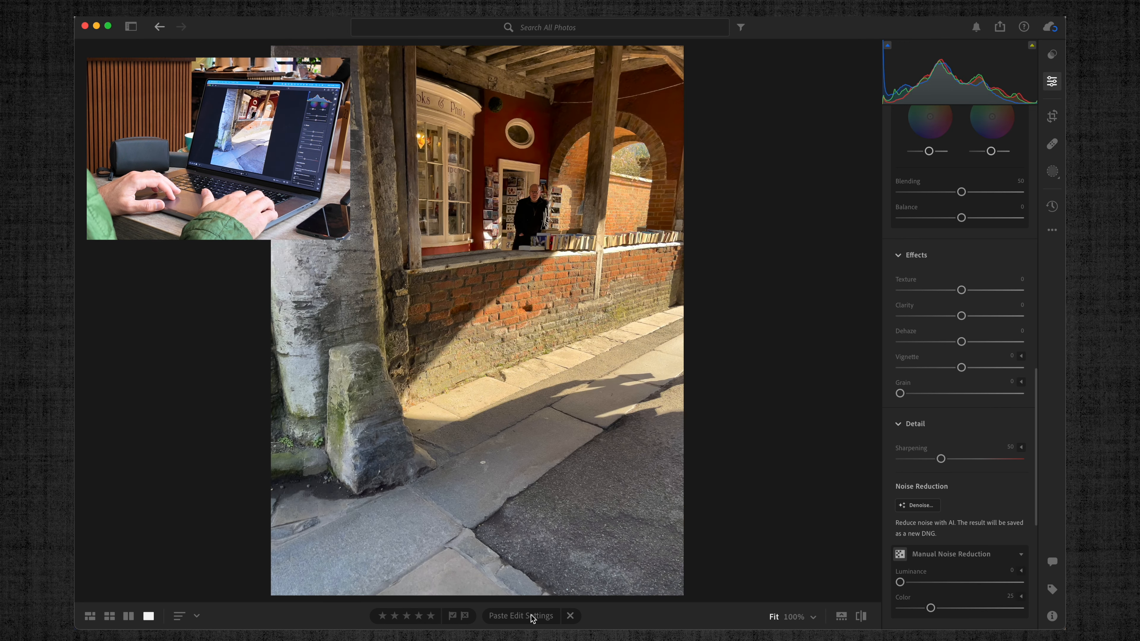
click(531, 619)
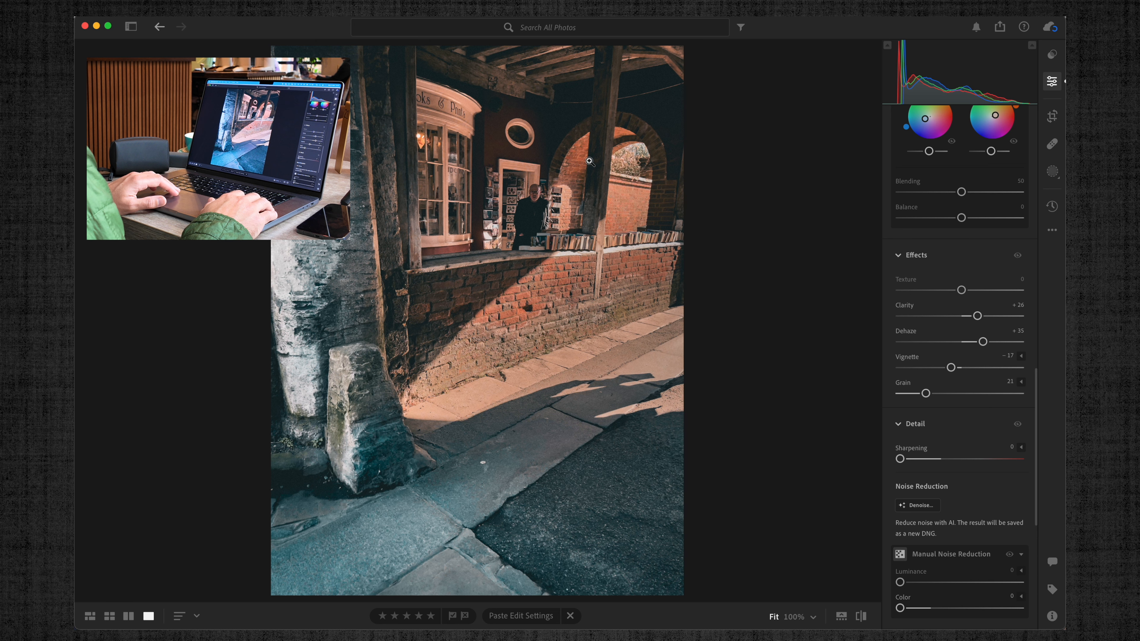
key(Left)
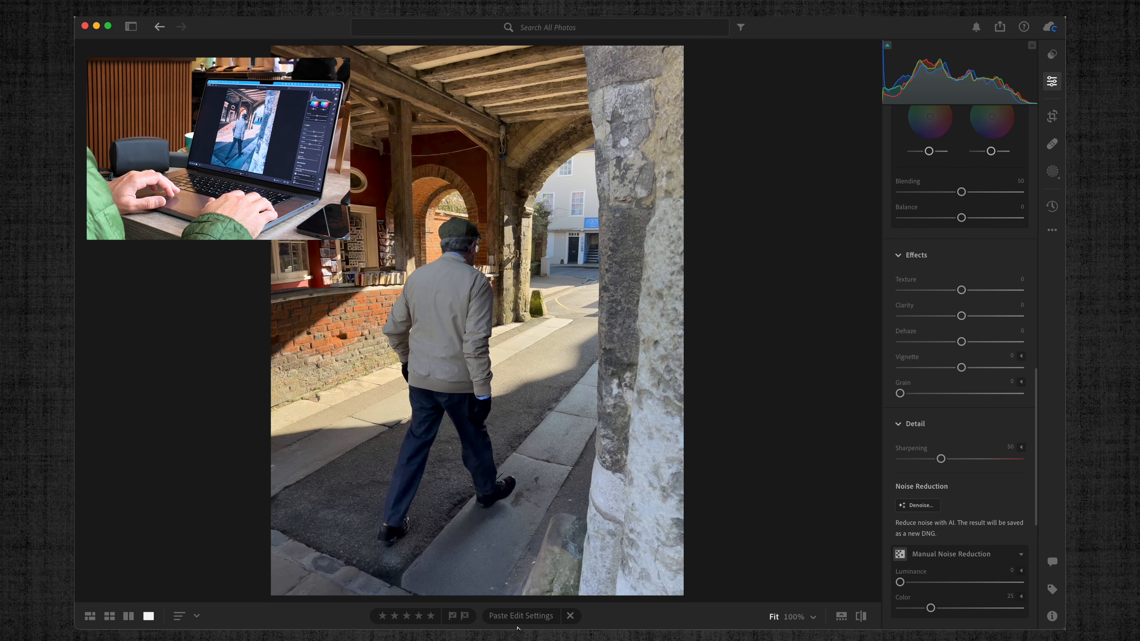
click(524, 617)
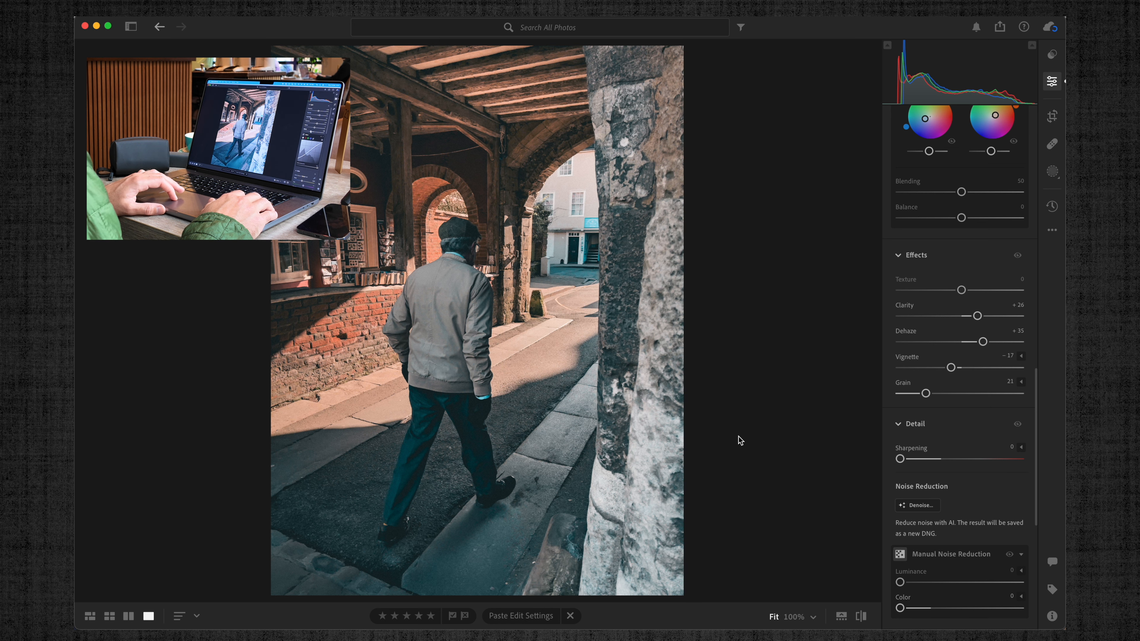
Create a Subject mask on the walking man and set its Shadows to +54 and Contrast to +22
scroll(941, 299, up, 10)
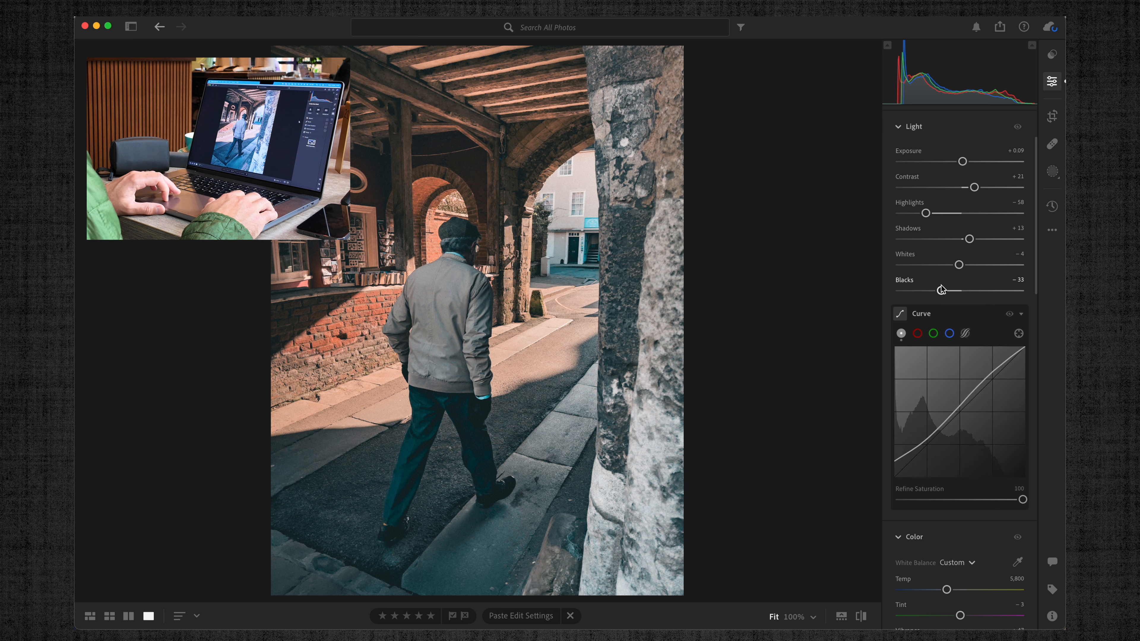
click(1053, 171)
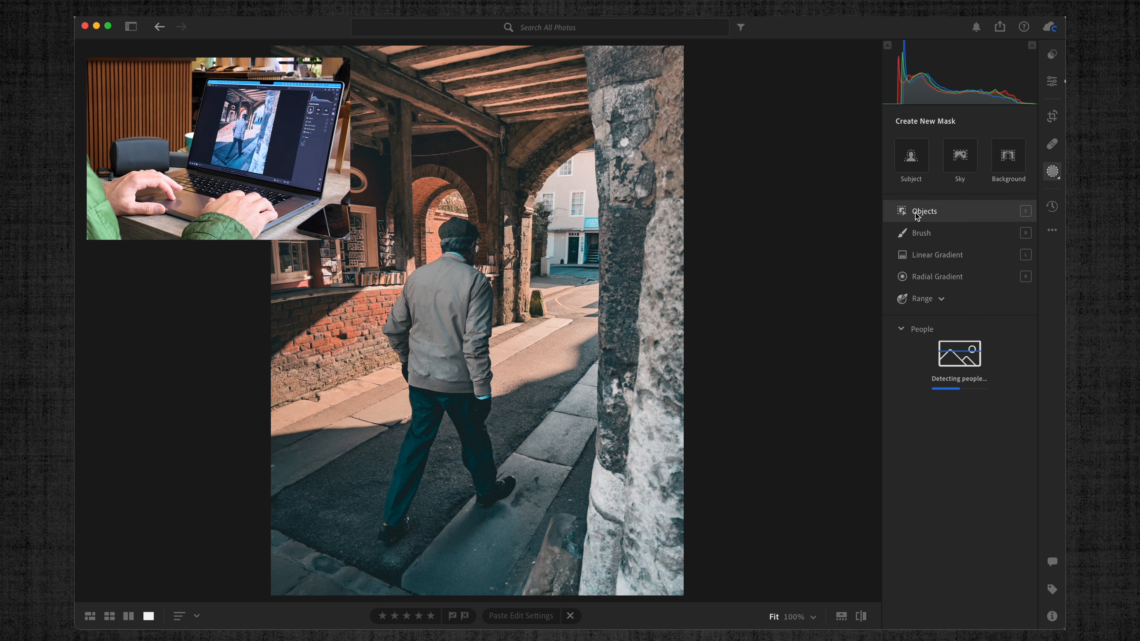
click(915, 166)
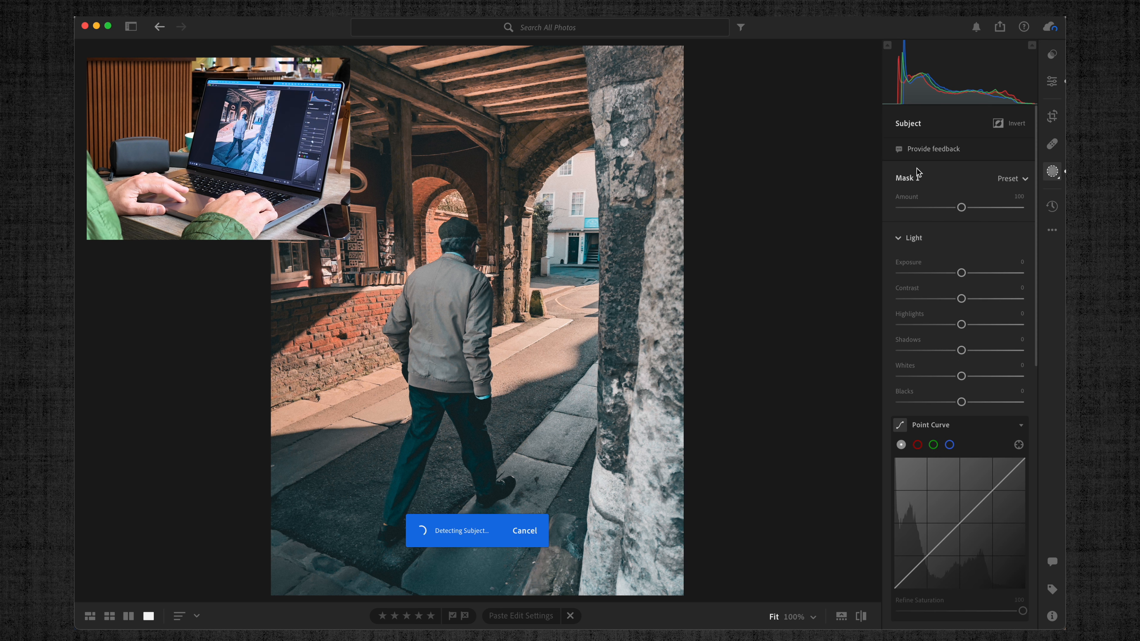
drag(961, 350, 993, 348)
drag(961, 298, 976, 301)
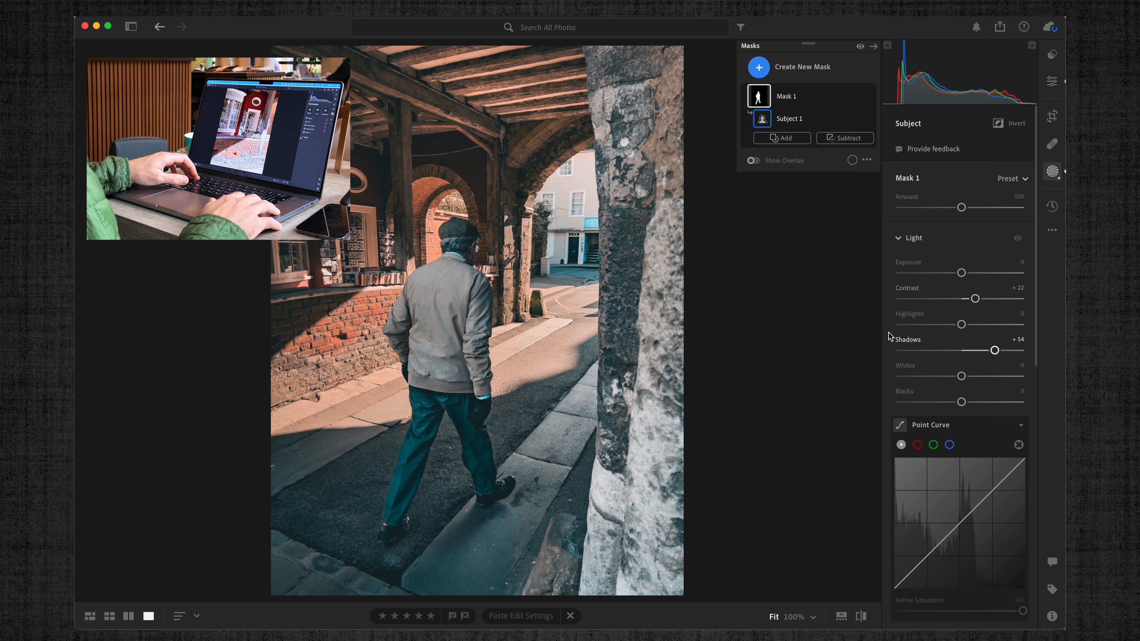
Go back through the edited photos, rating the empty street photo and the walking man photo two stars
key(super+c)
key(Right)
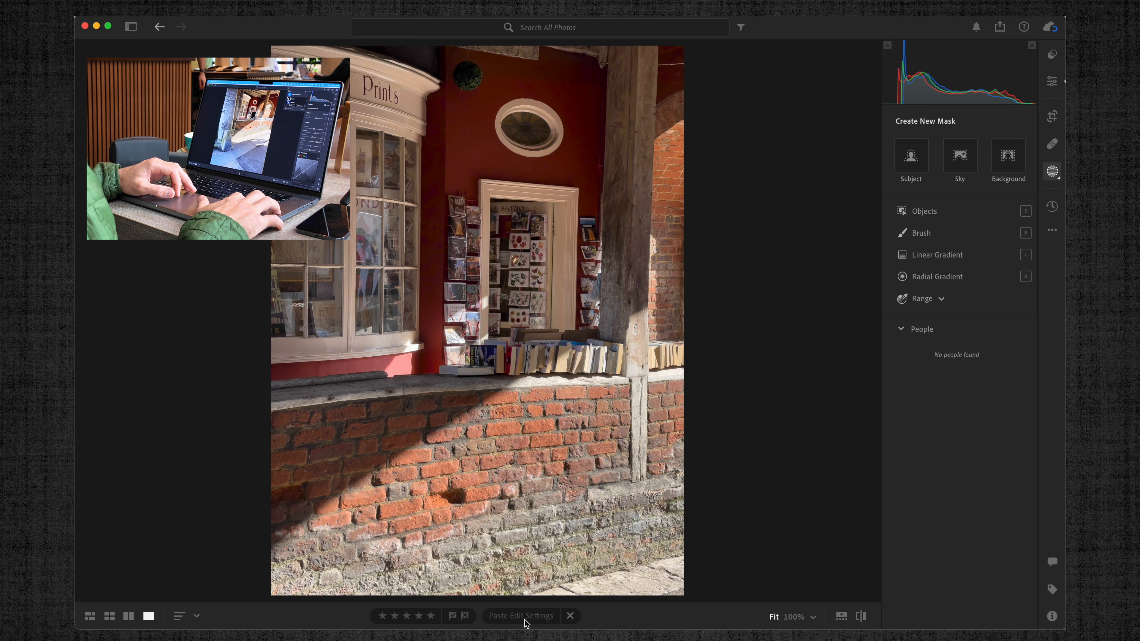
key(Left)
key(Left)
key(Left)
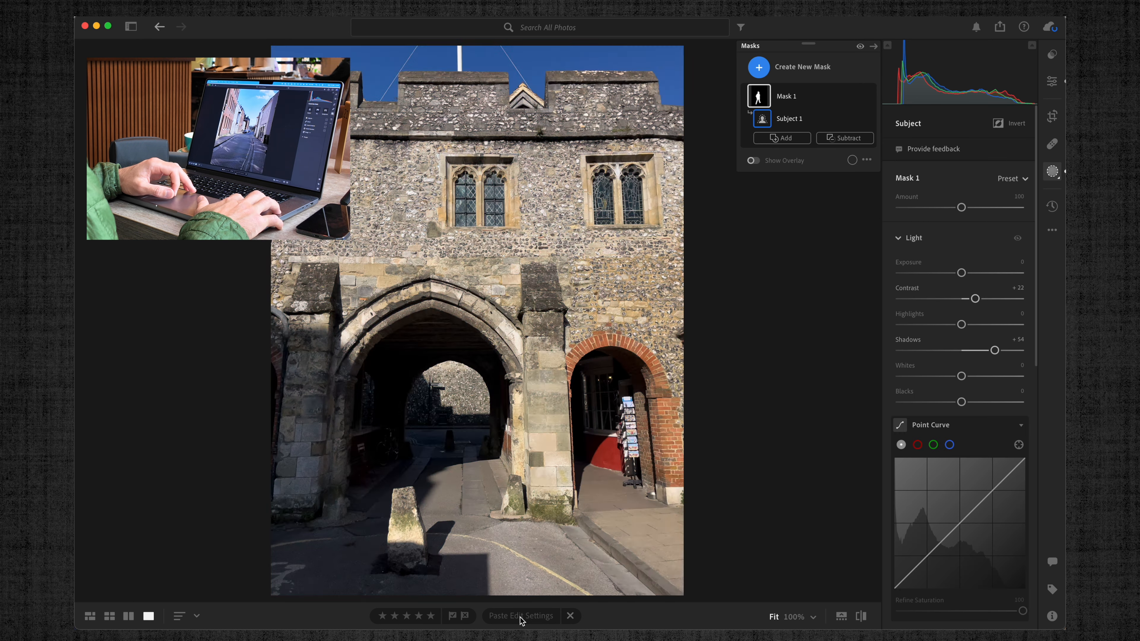
key(Left)
key(Left)
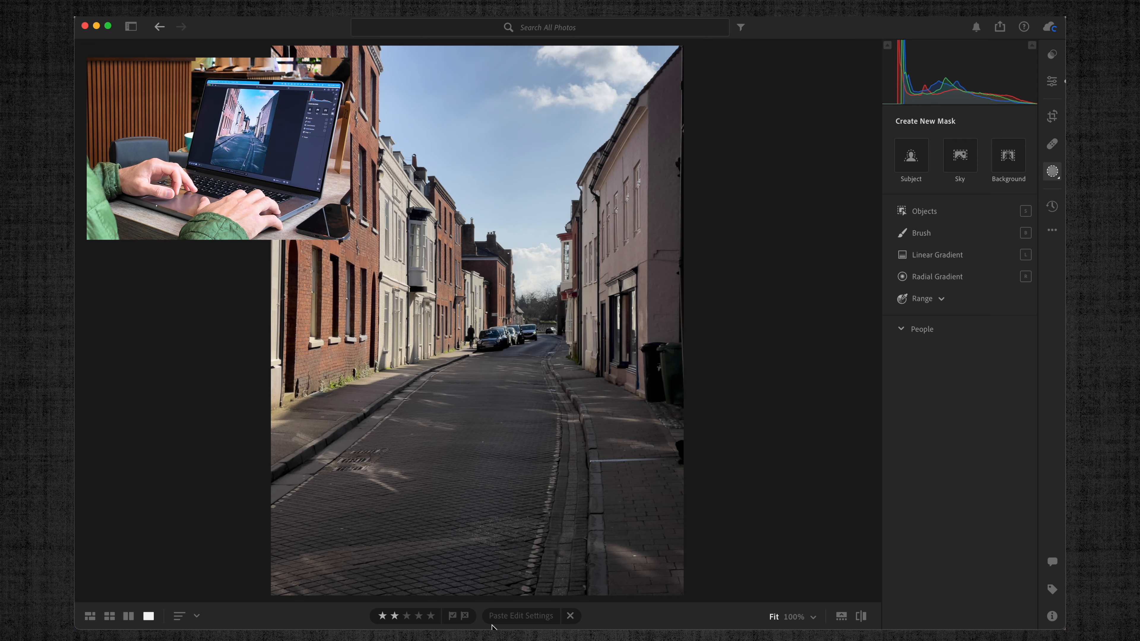
key(Left)
key(Left)
key(Left)
key(Left)
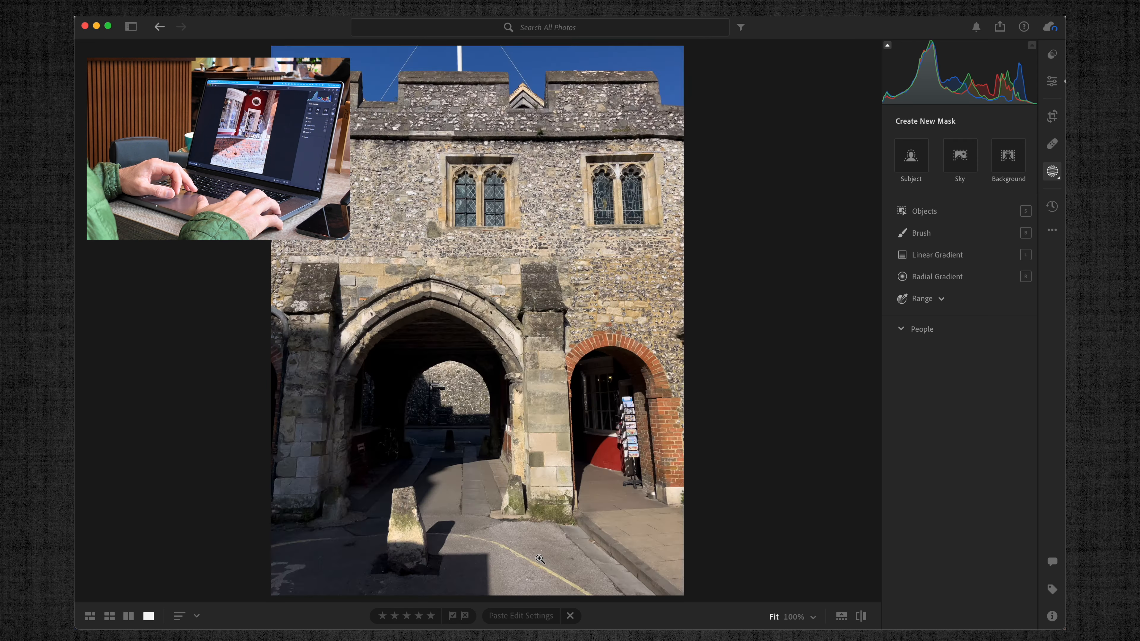
key(Left)
key(Left)
key(Left)
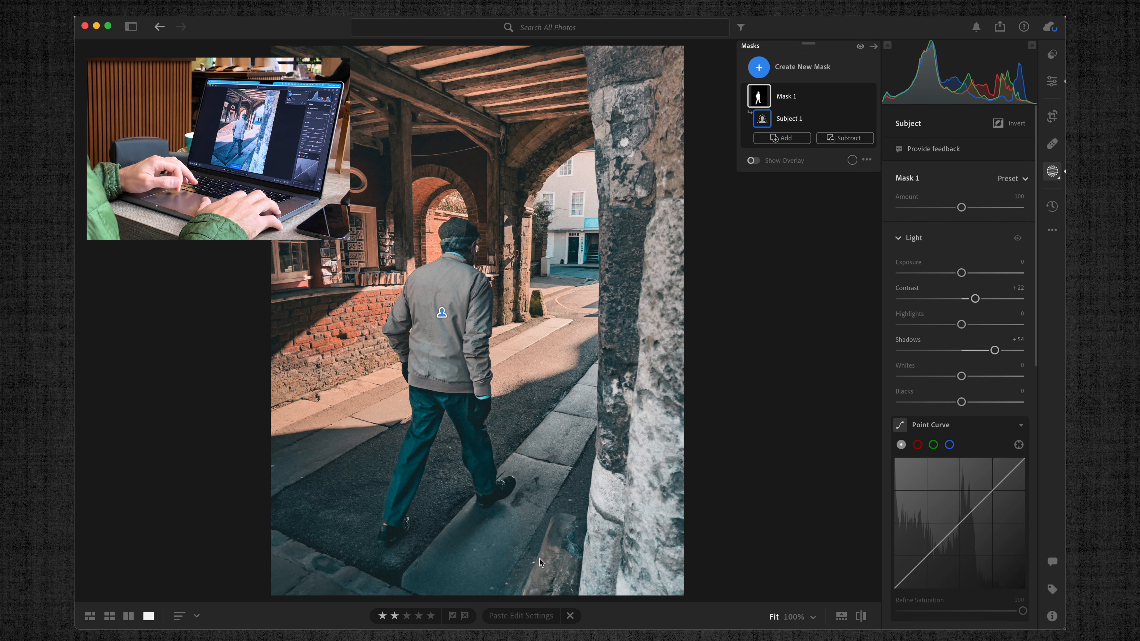
Copy the walking man photo's edit settings and paste them onto the photos of the arcade bookstall and the Prints shop front
key(super+c)
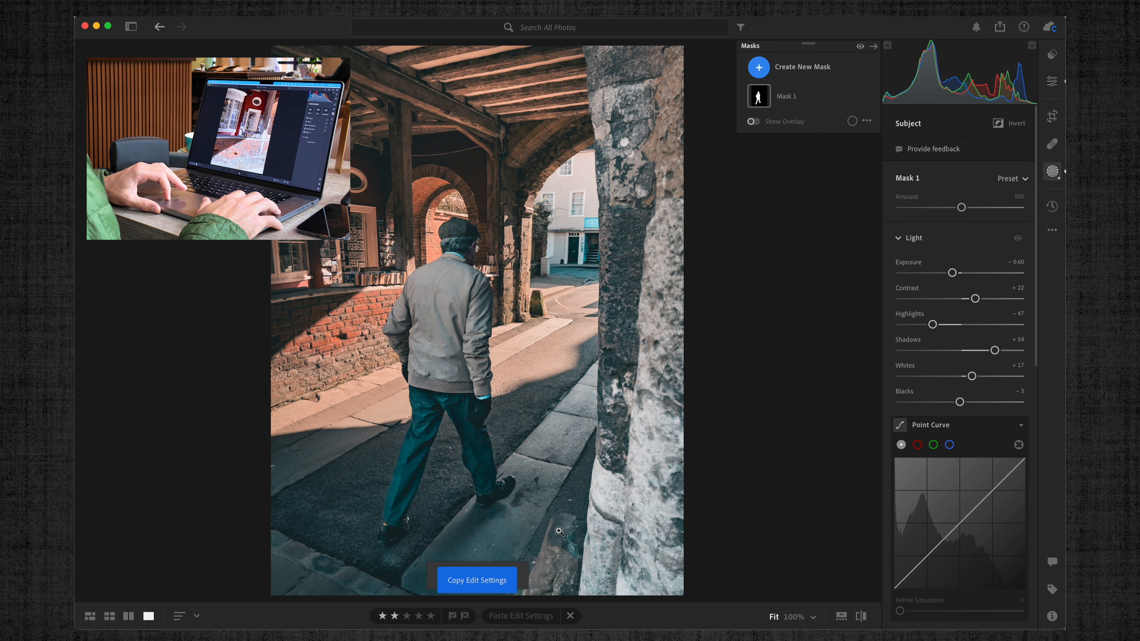
key(Right)
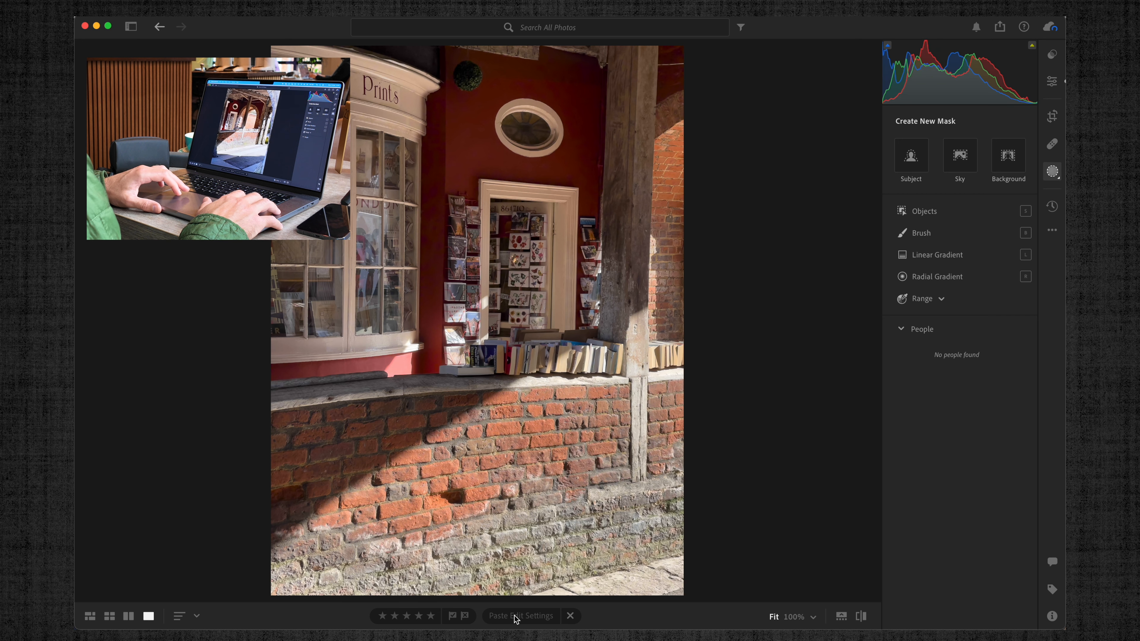
key(Right)
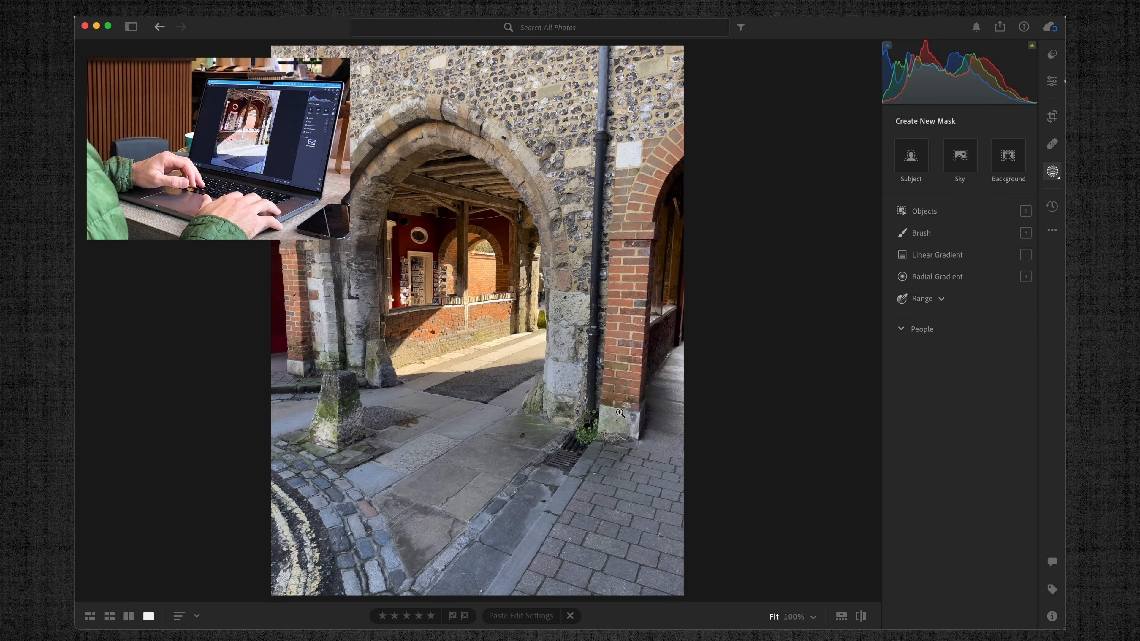
key(Right)
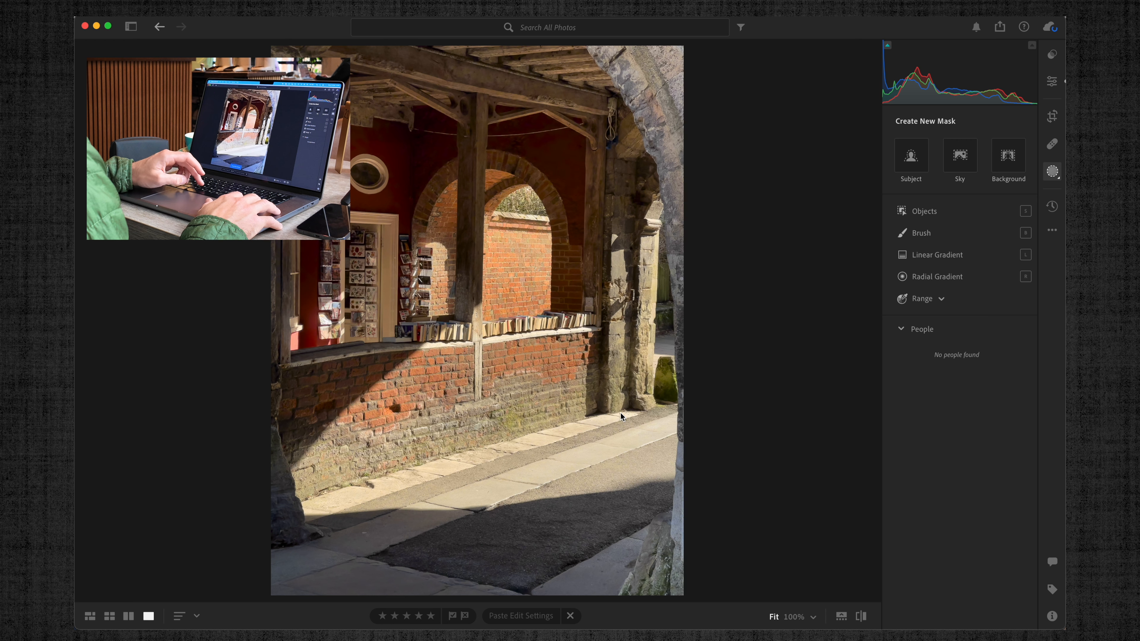
key(super+shift+v)
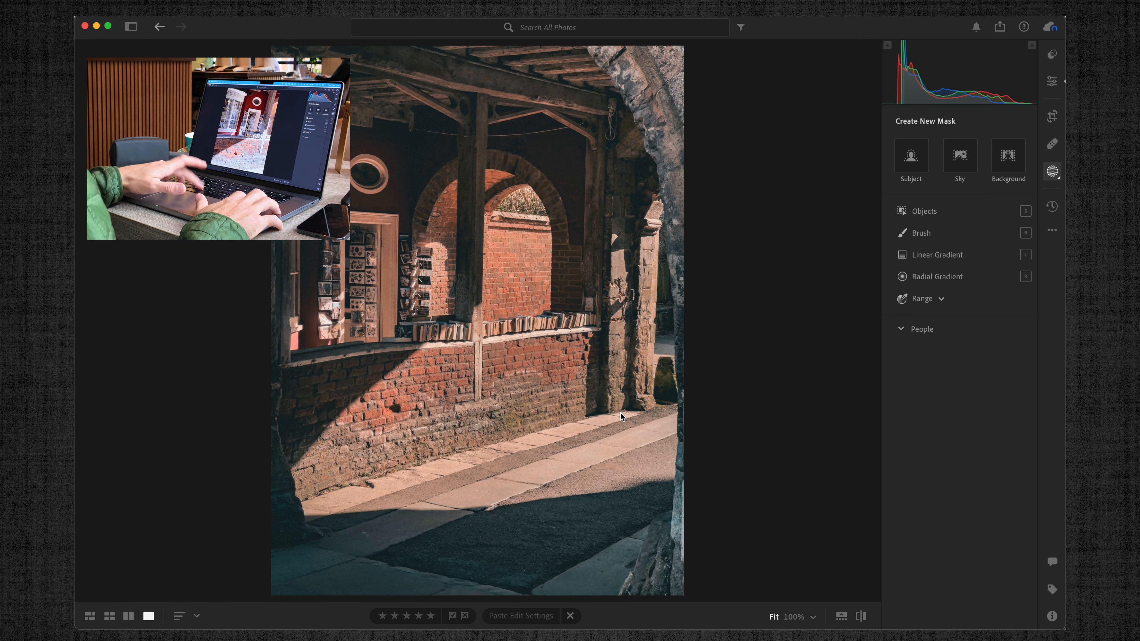
key(Right)
key(super+shift+v)
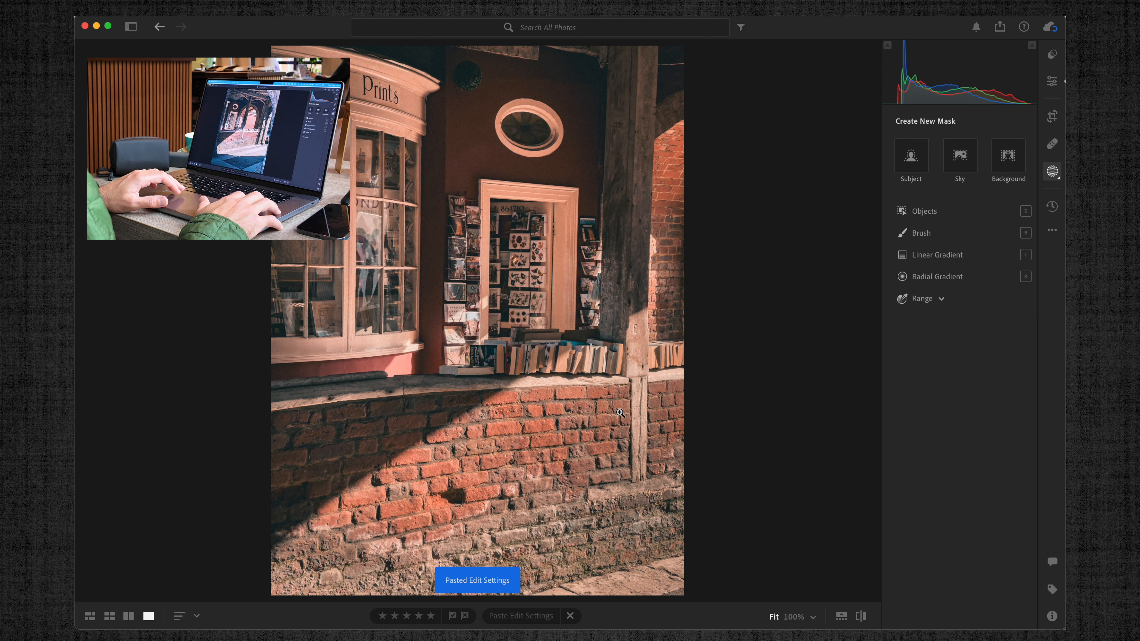
Go to the photo of the flint-walled stone archway and paste the copied edit settings onto it
key(Right)
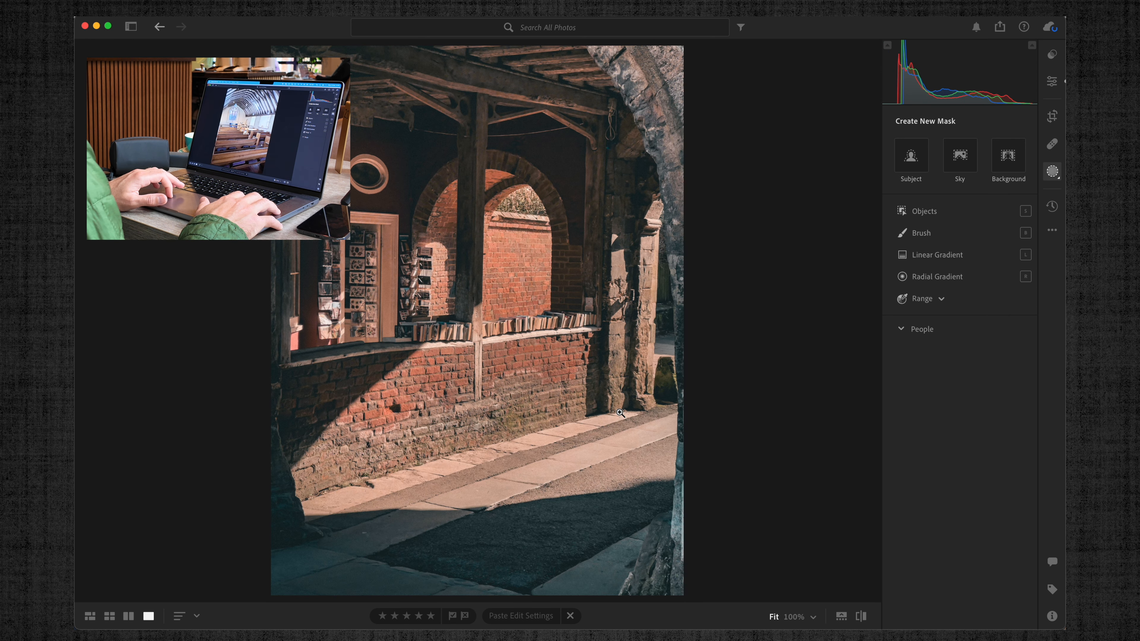
key(Right)
key(Right)
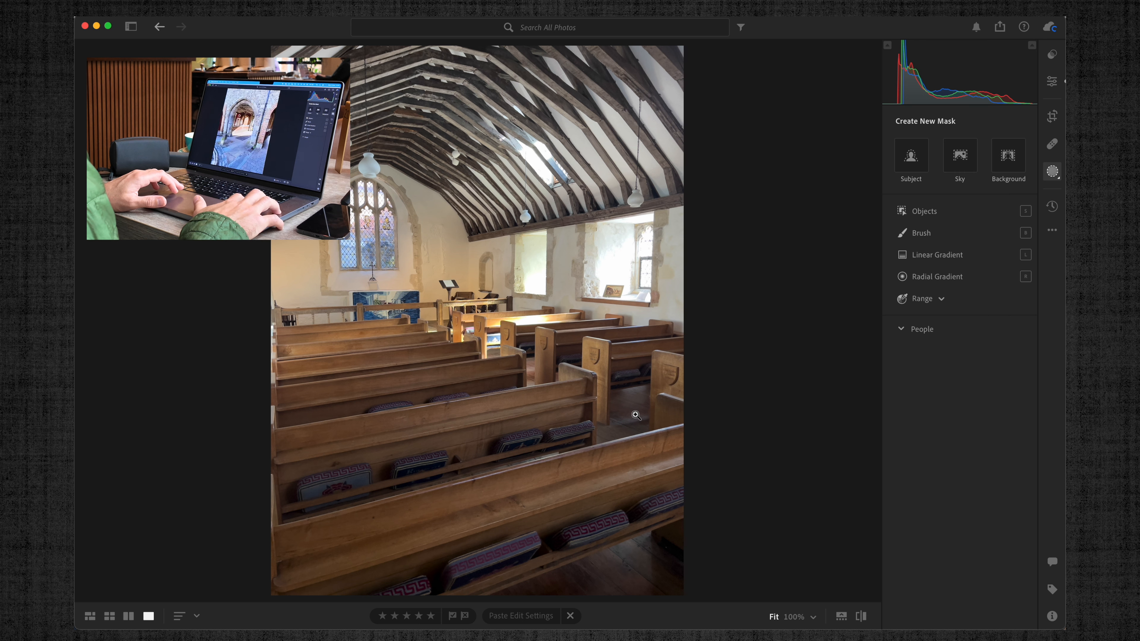
key(Left)
key(Right)
key(Left)
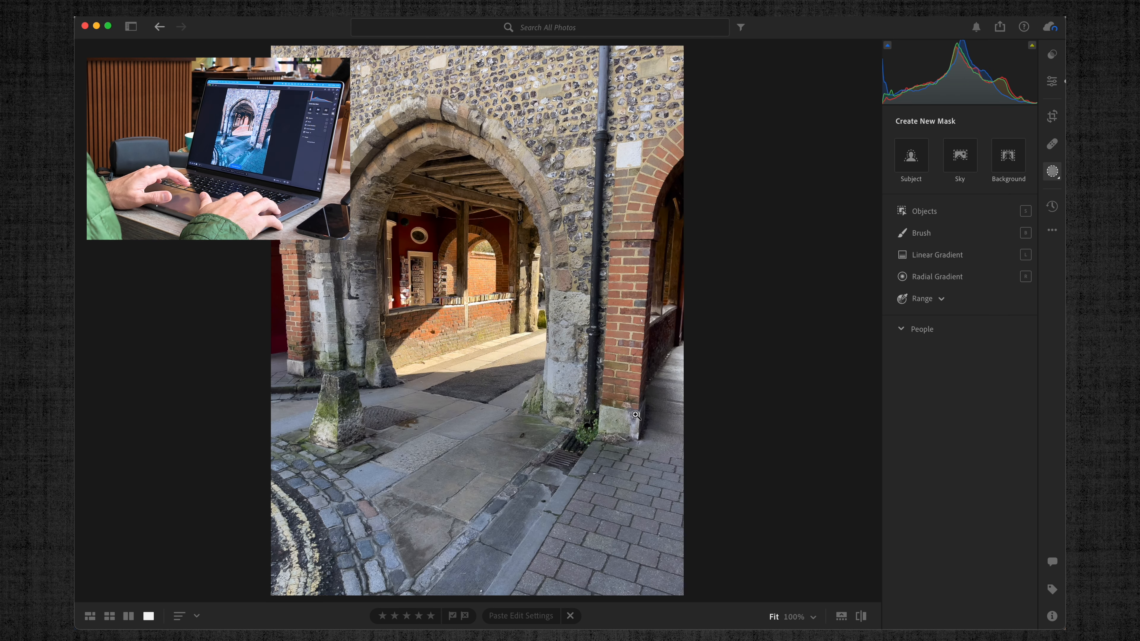
key(super+shift+v)
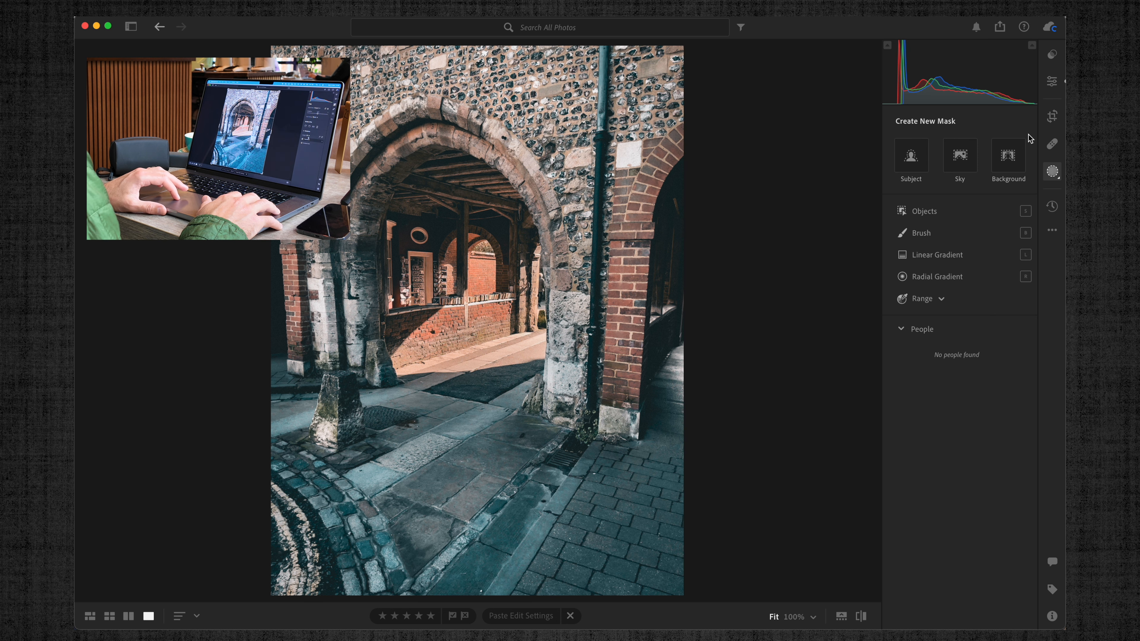
Straighten the stone archway photo's perspective by setting Upright to Auto, and return to the edit settings
click(1052, 116)
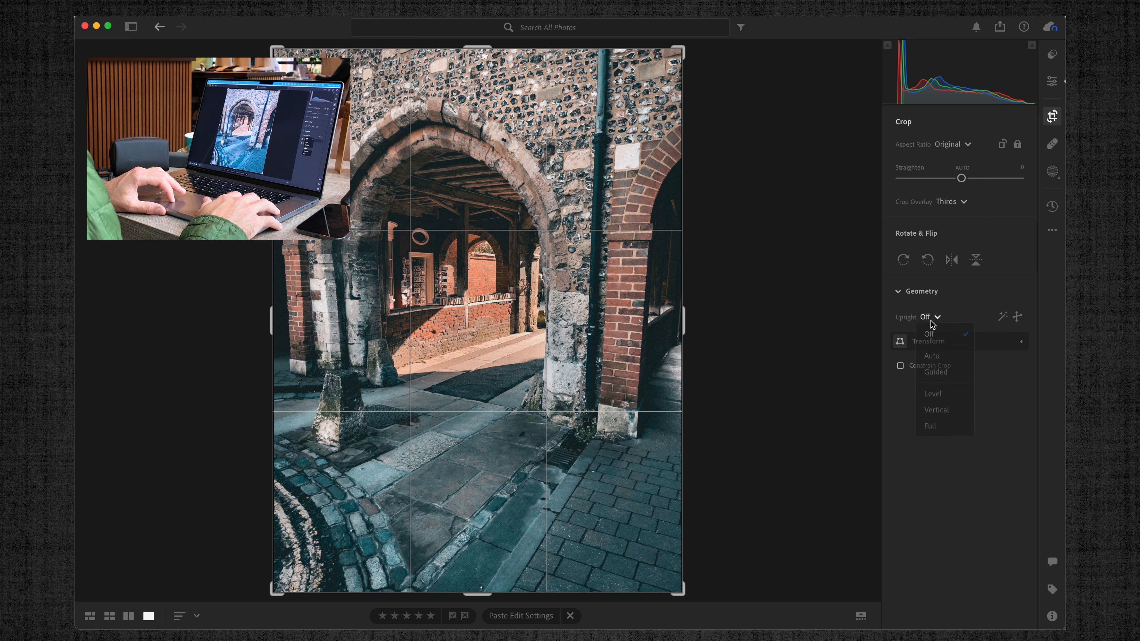
click(931, 364)
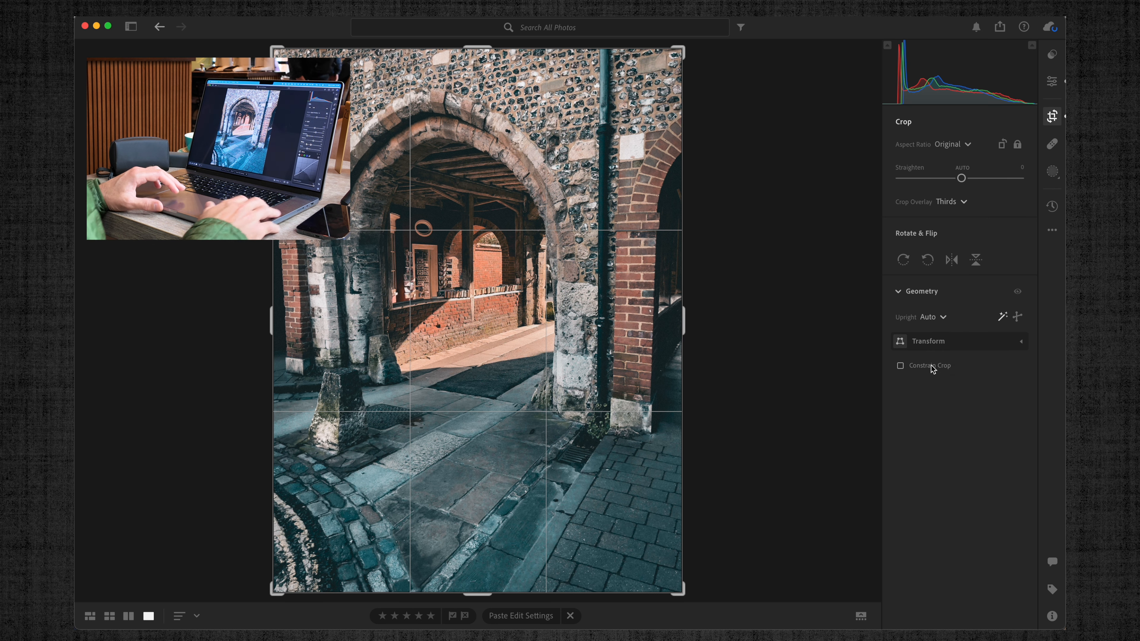
key(e)
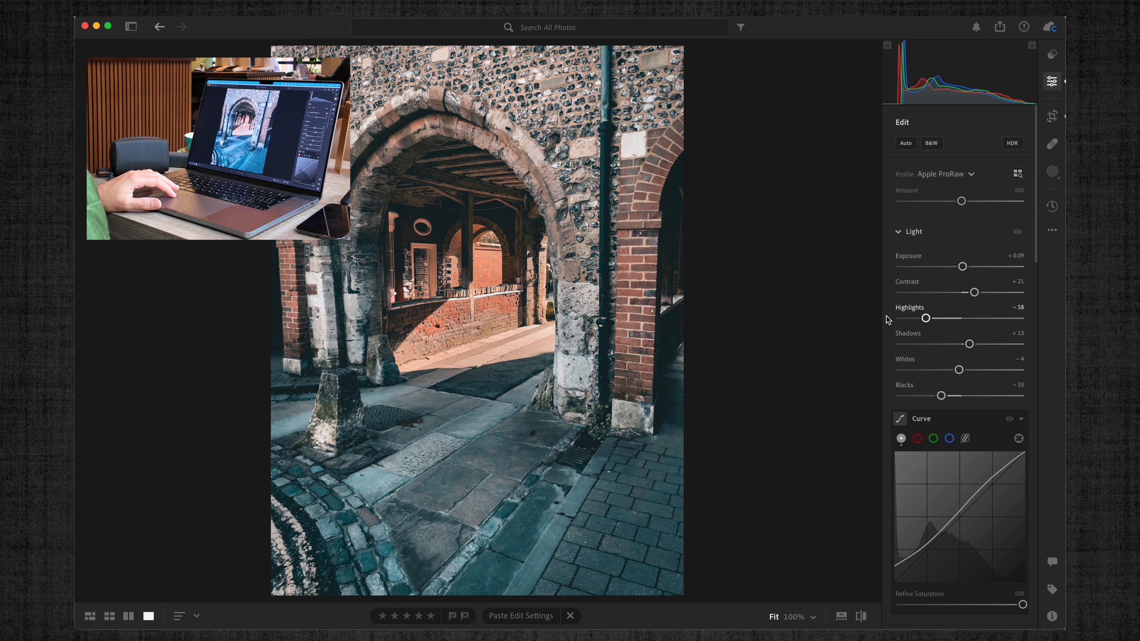
Add a linear gradient mask over the right side of the archway photo and set its Shadows to -33
click(1052, 171)
click(931, 255)
drag(597, 260, 435, 263)
drag(517, 261, 577, 262)
drag(960, 325, 940, 325)
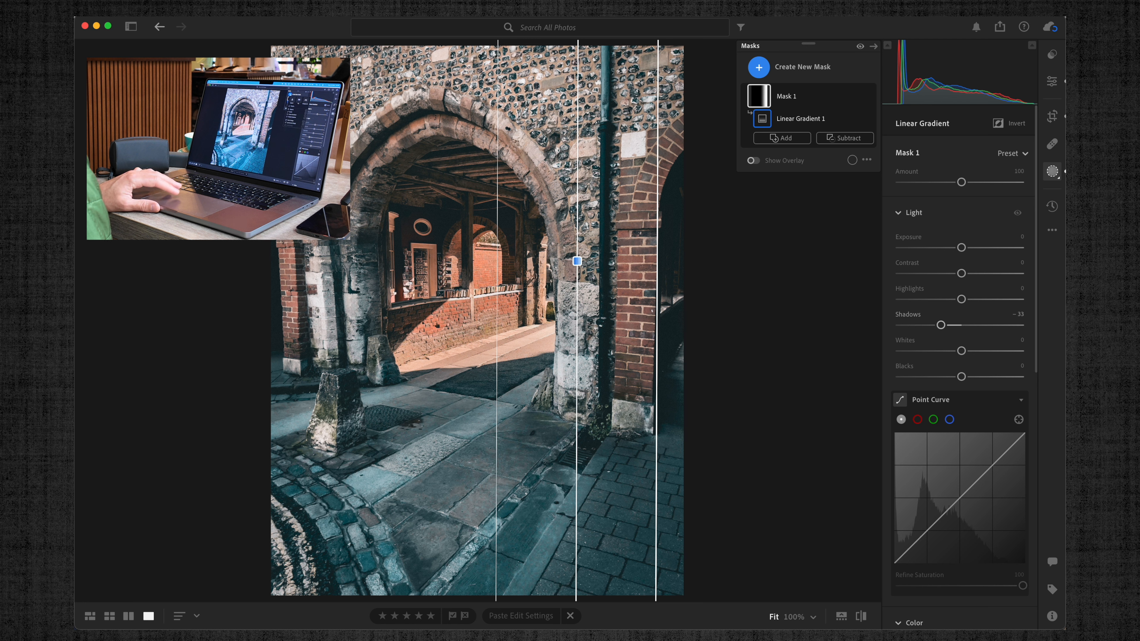
Add a second, slanted linear gradient mask over the photo's upper left side with Exposure -0.12 and Shadows -37
click(763, 69)
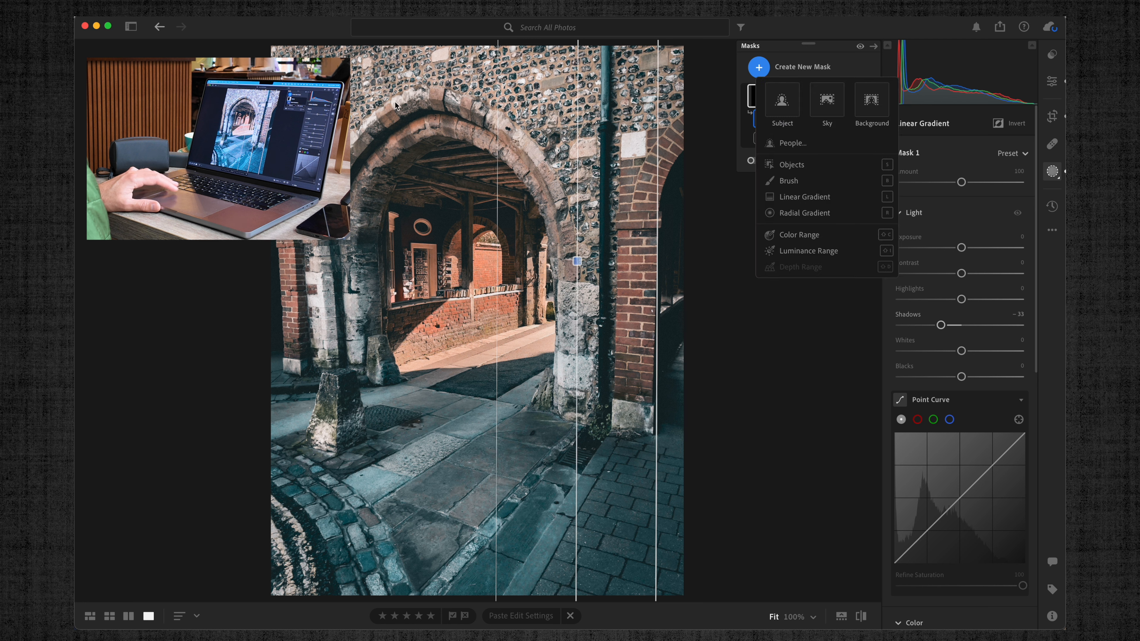
click(372, 113)
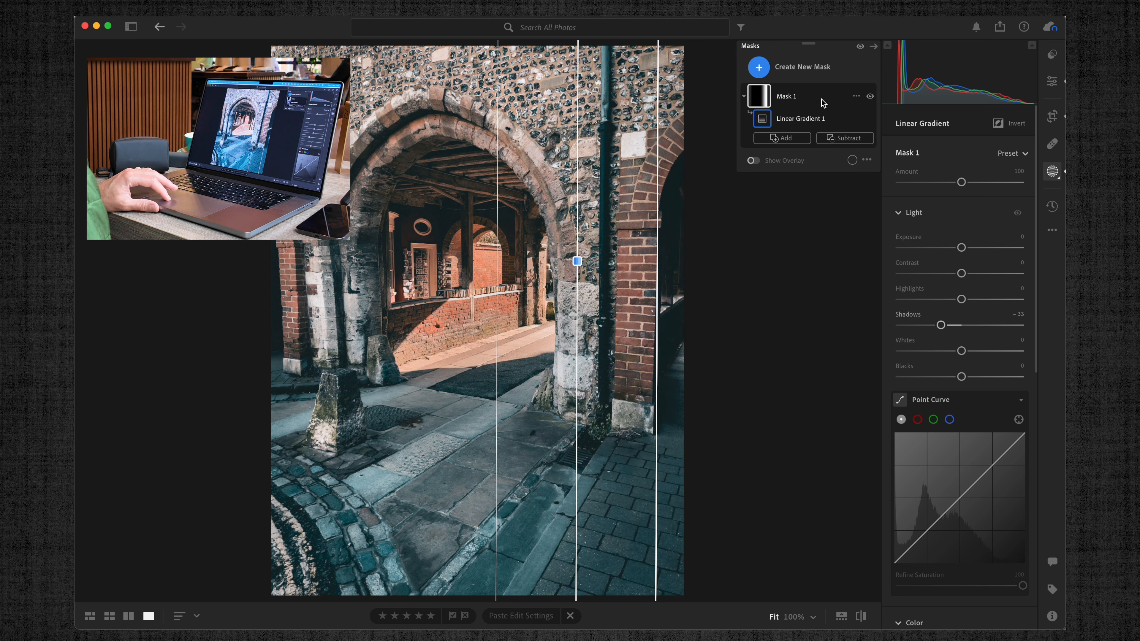
click(759, 69)
click(760, 71)
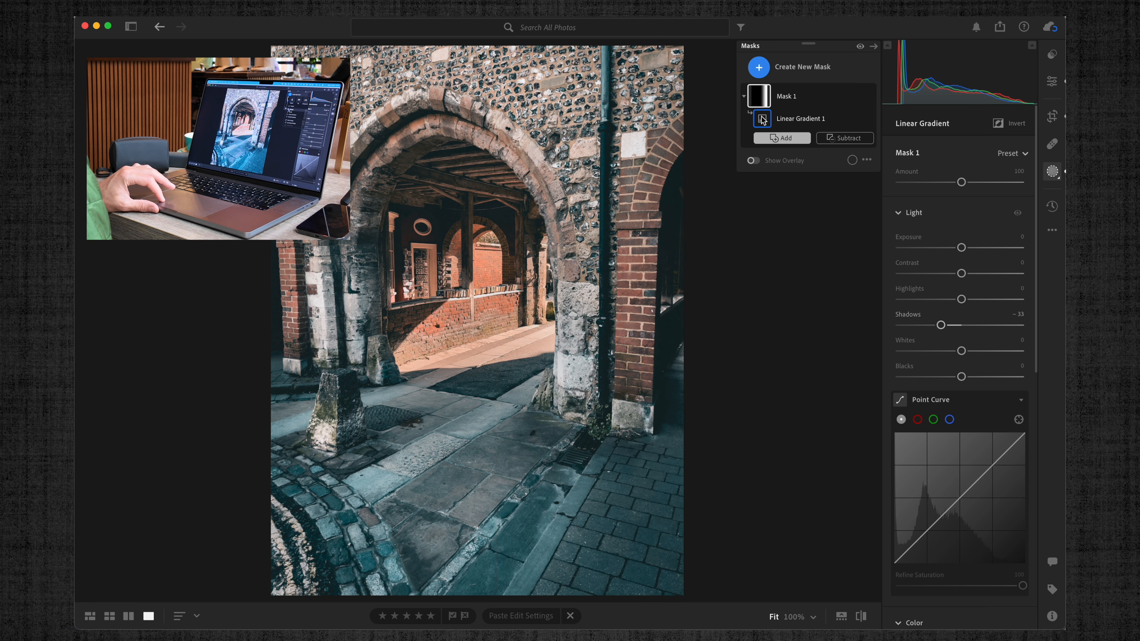
click(760, 68)
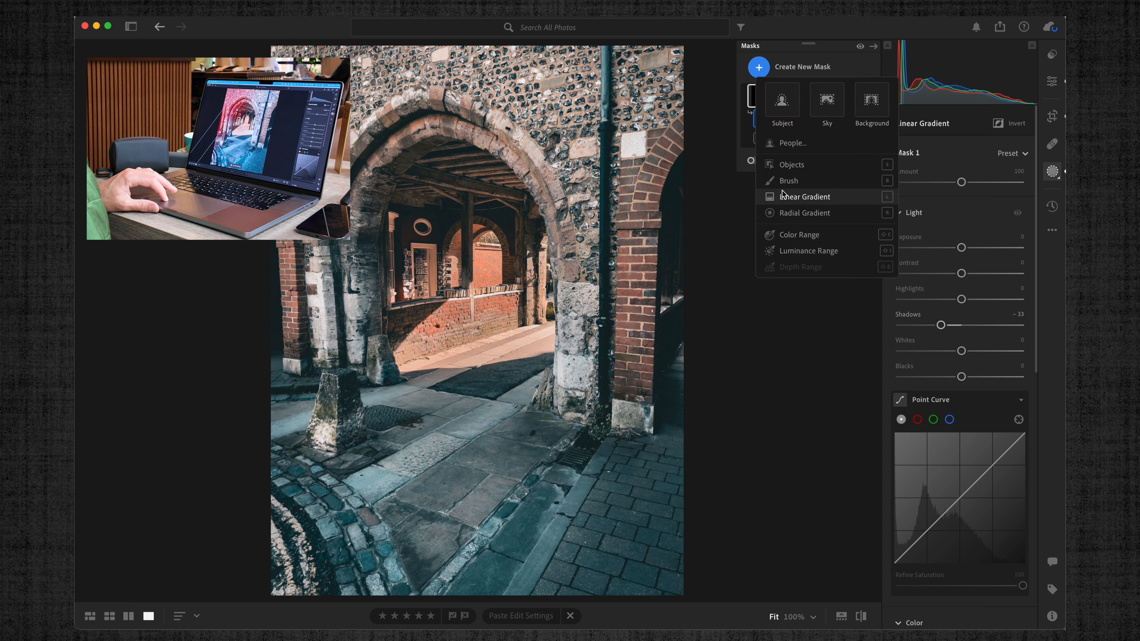
click(799, 196)
drag(353, 164, 565, 246)
drag(434, 195, 378, 159)
mouse_move(961, 247)
mouse_down()
mouse_move(950, 251)
mouse_move(960, 247)
mouse_up()
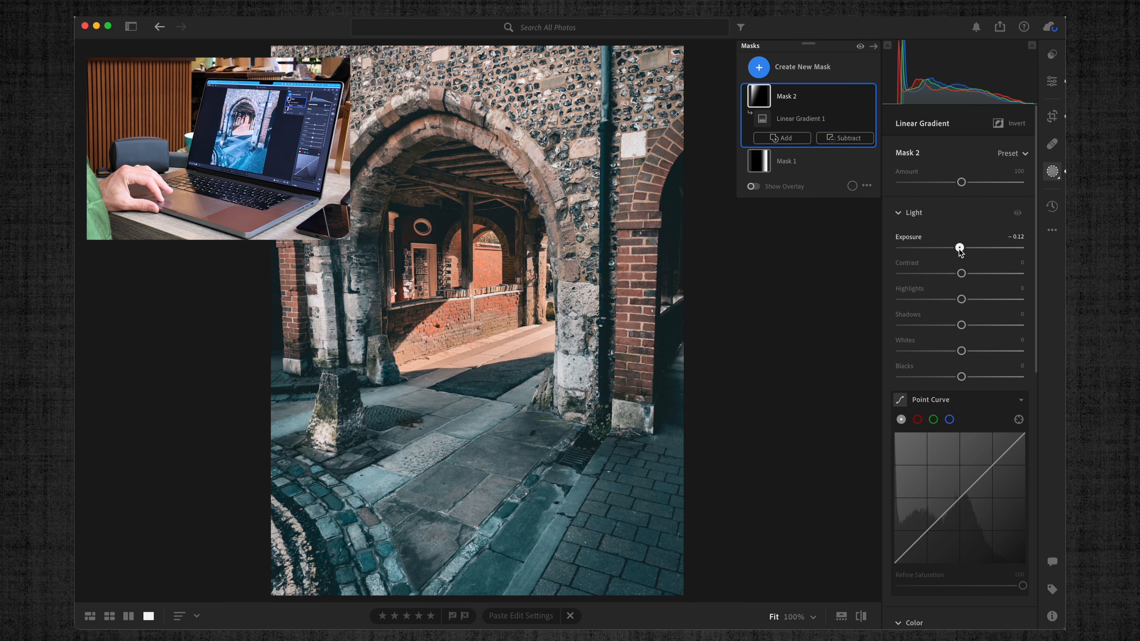
drag(961, 324, 939, 325)
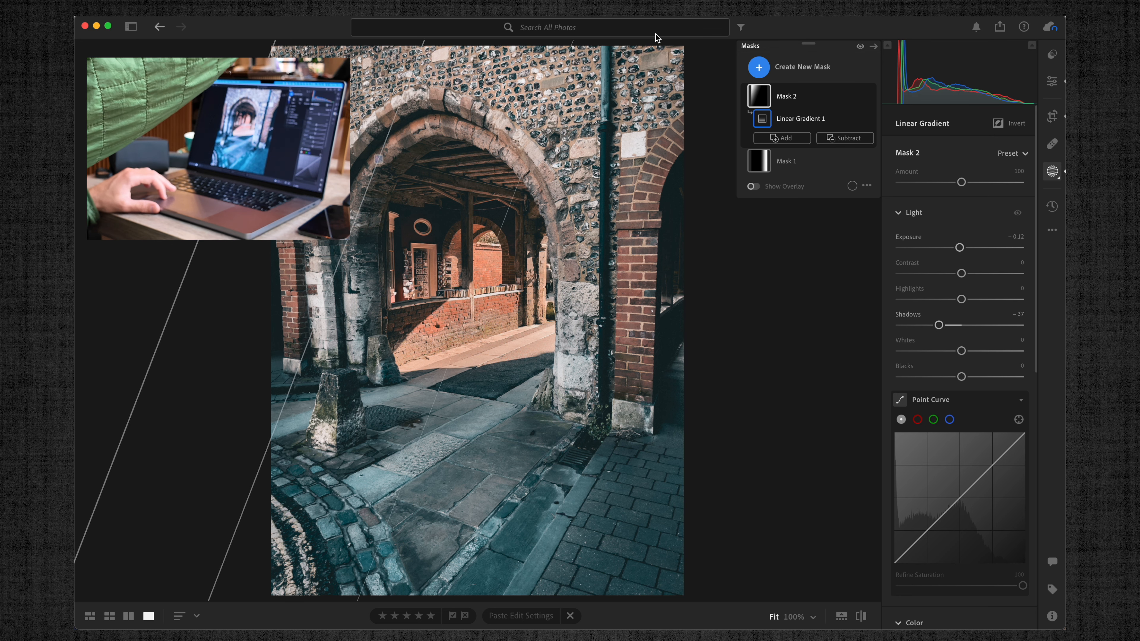
Add a third linear gradient mask slanting across the photo's upper right corner and lower its Shadows
click(758, 68)
click(758, 69)
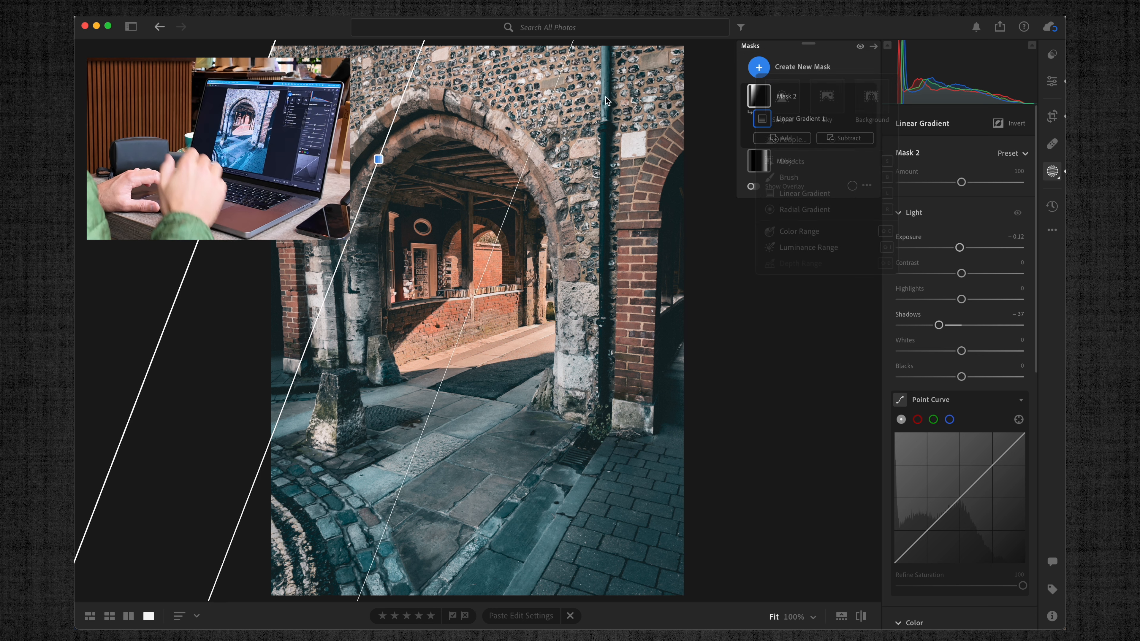
click(759, 69)
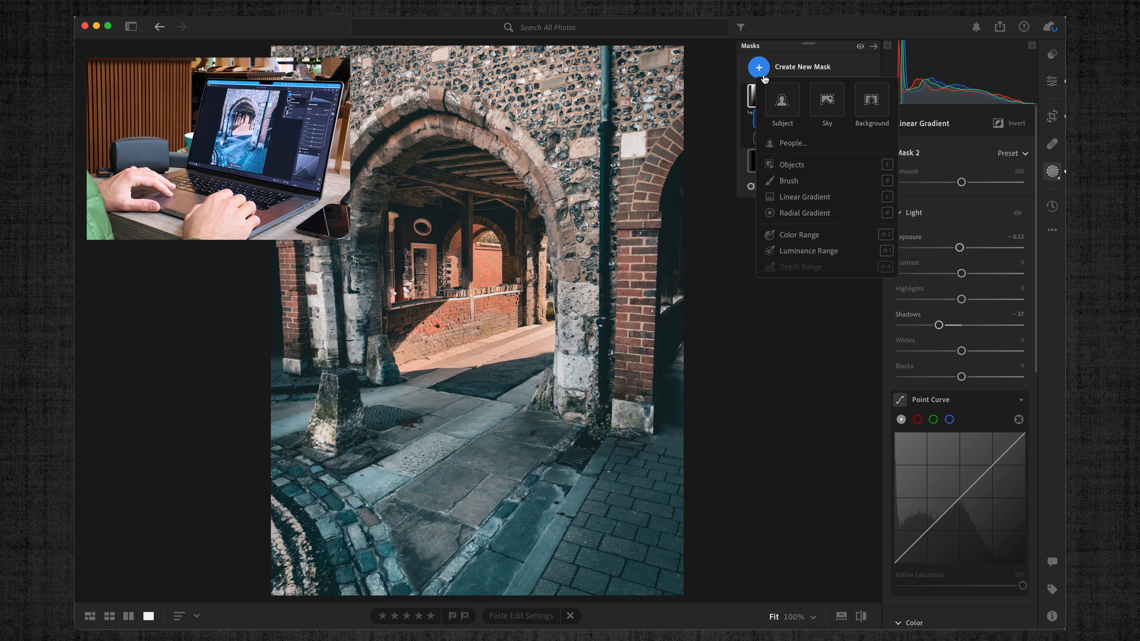
click(792, 195)
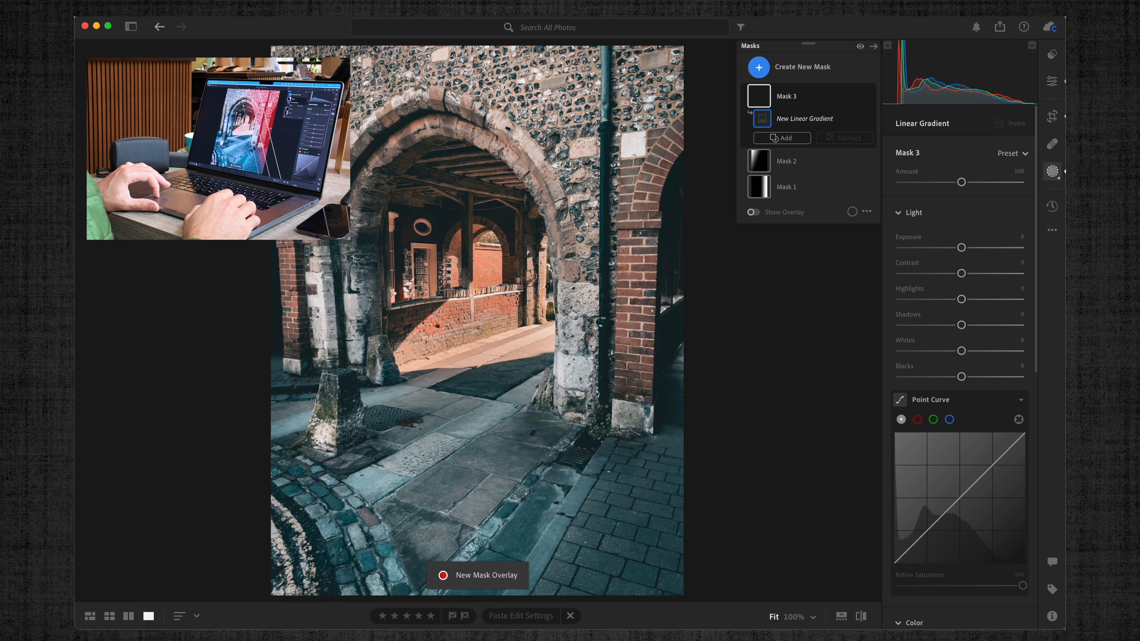
drag(557, 102, 433, 166)
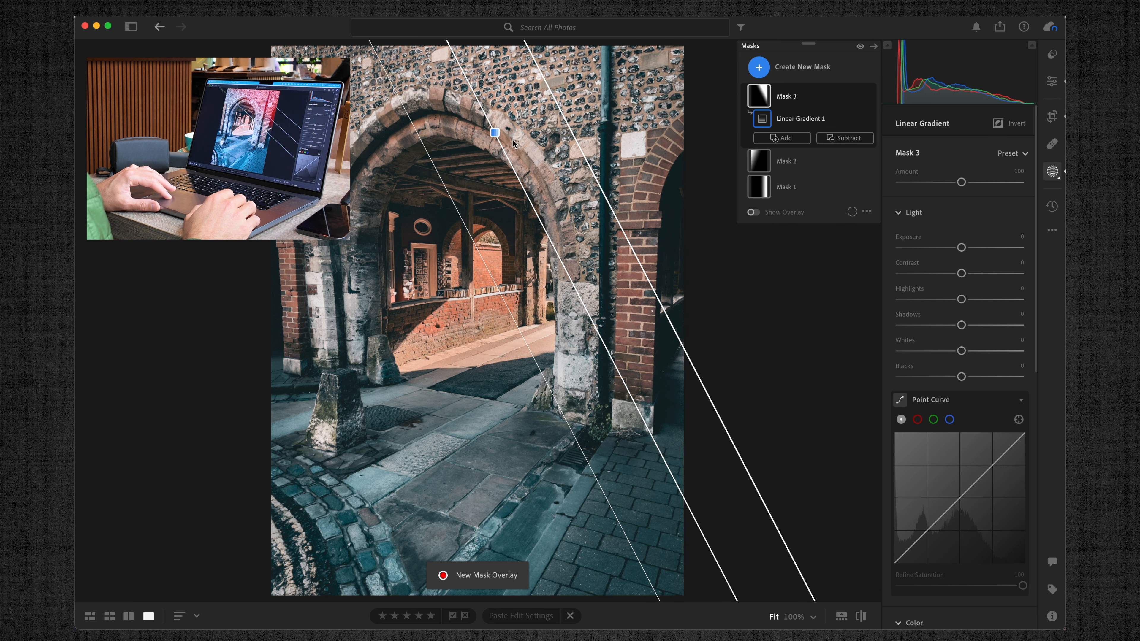
drag(513, 140, 528, 138)
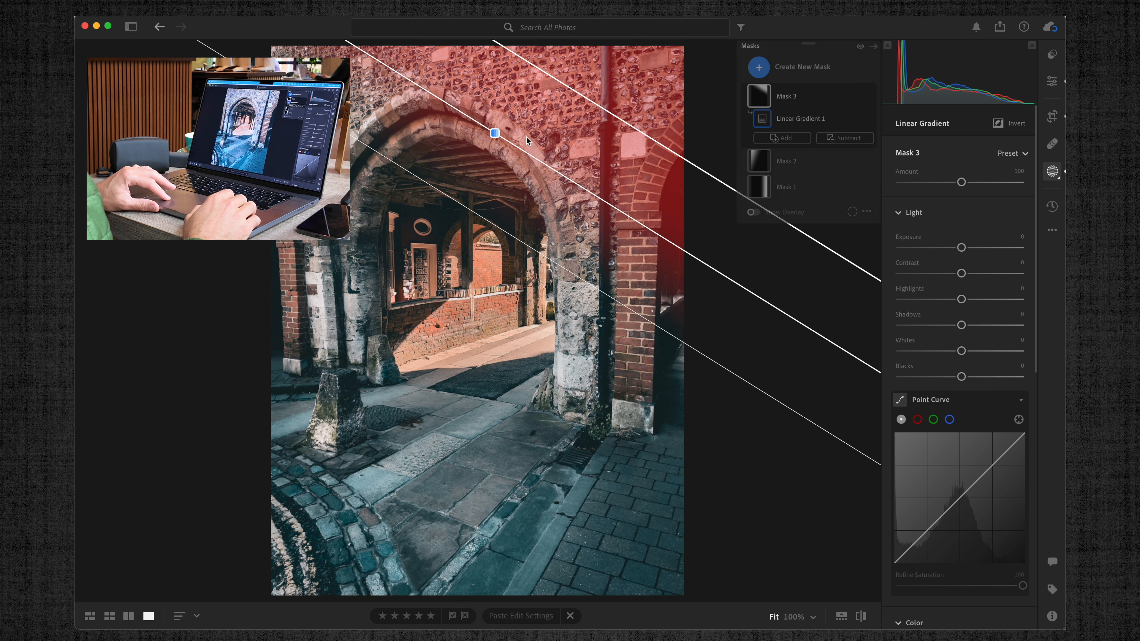
drag(961, 324, 943, 325)
Set the Sharpness of the upper right gradient mask to -43
scroll(959, 325, down, 4)
scroll(959, 325, down, 6)
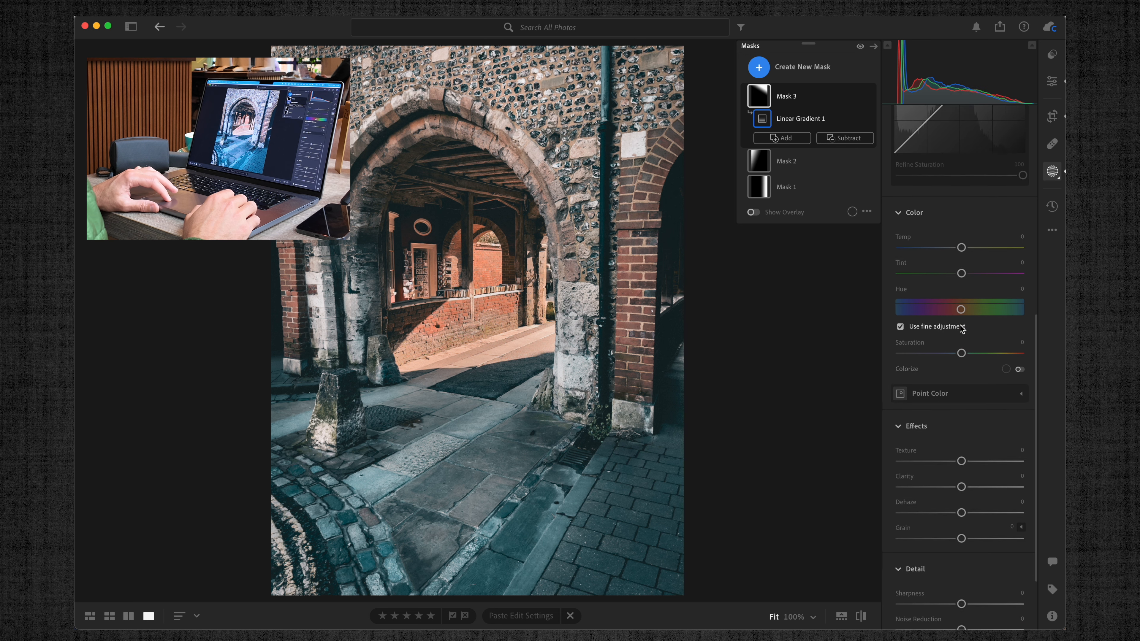
drag(961, 510, 961, 509)
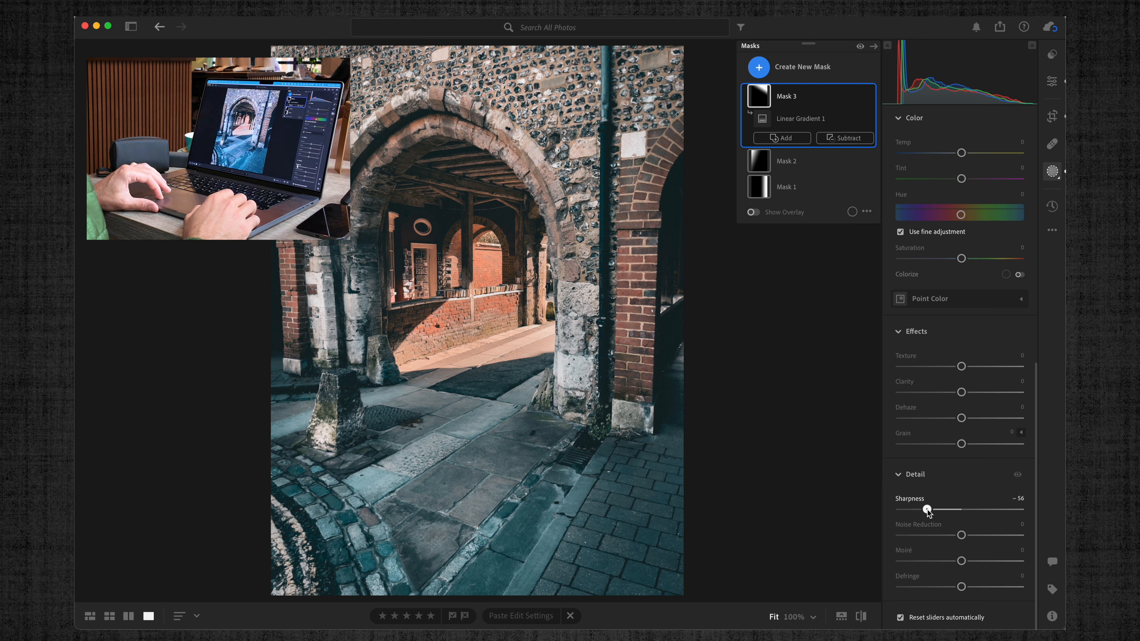
mouse_move(922, 512)
mouse_down()
mouse_move(904, 509)
mouse_move(935, 510)
mouse_up()
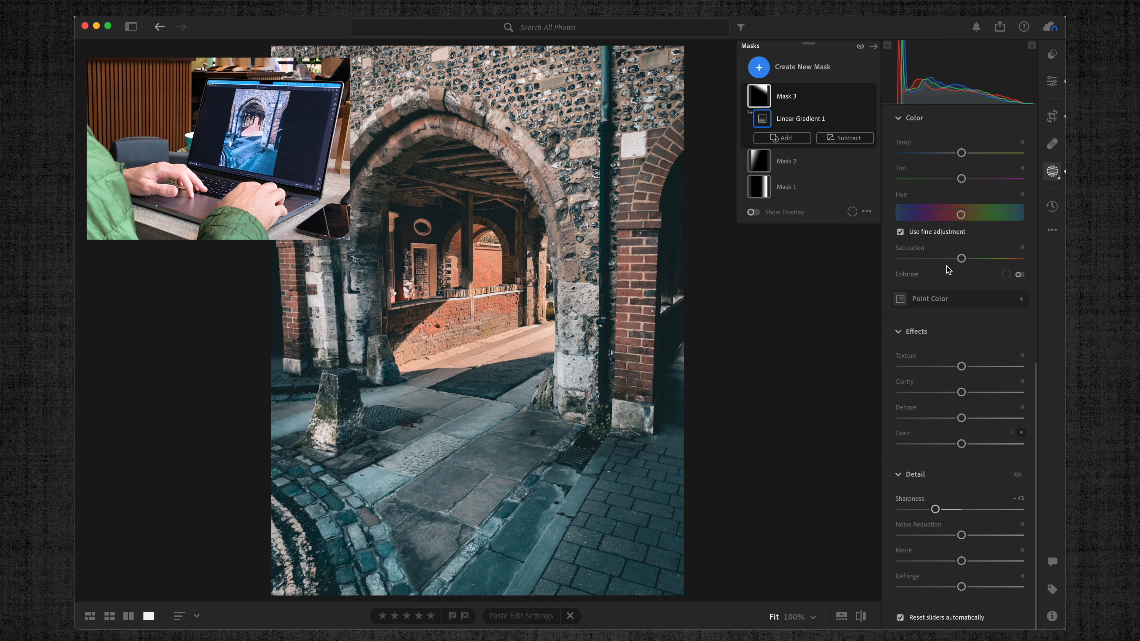
Paste the copied edit settings onto the front view of the timber-framed houses with the central lamp post, and move to the following photo
click(1052, 82)
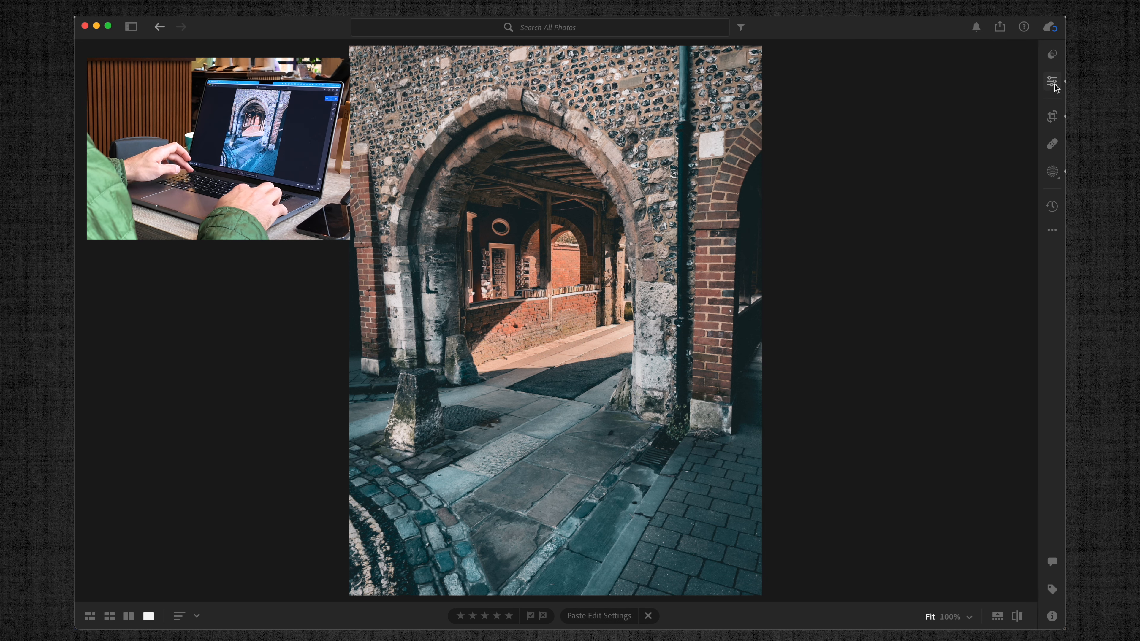
key(Right)
key(Right)
key(Right)
key(Right)
key(Right)
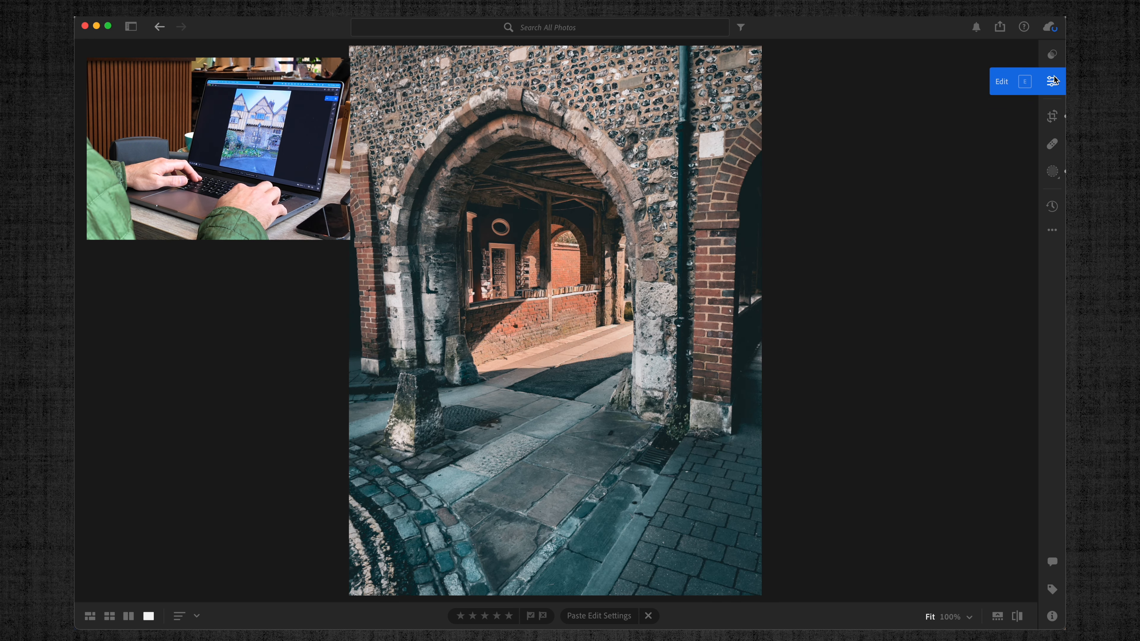
key(Left)
key(Left)
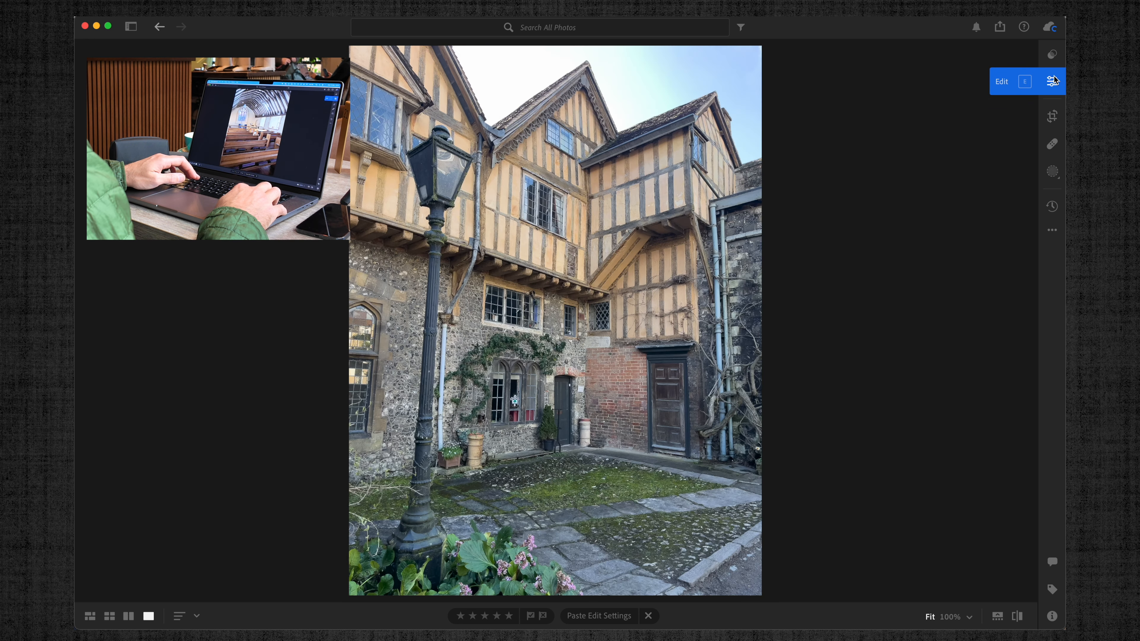
key(Right)
key(Right)
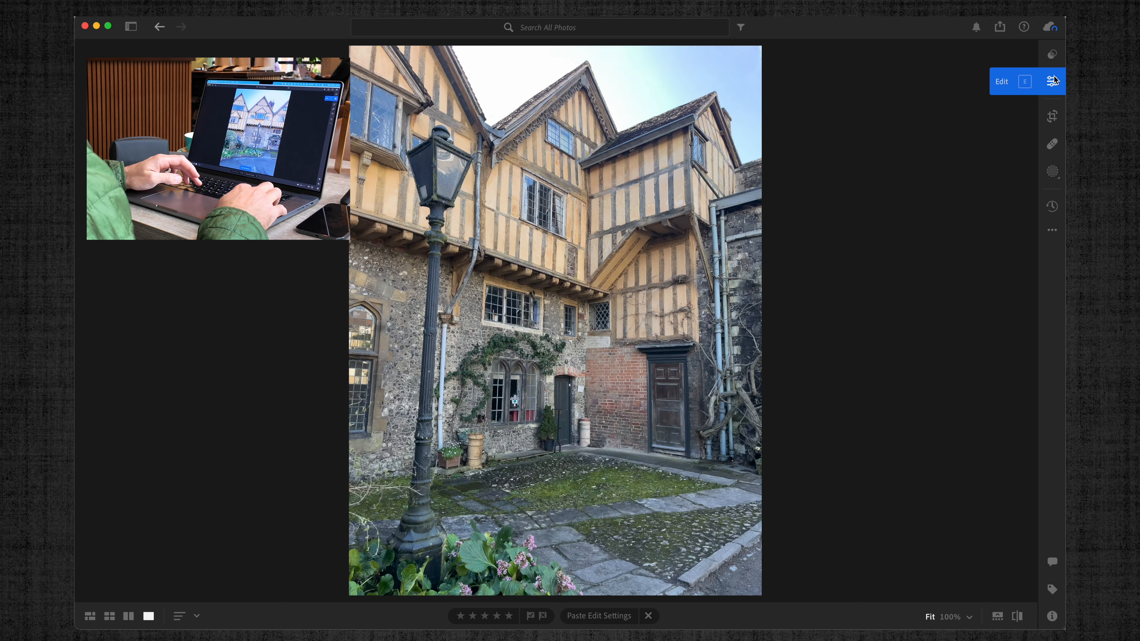
key(super+shift+v)
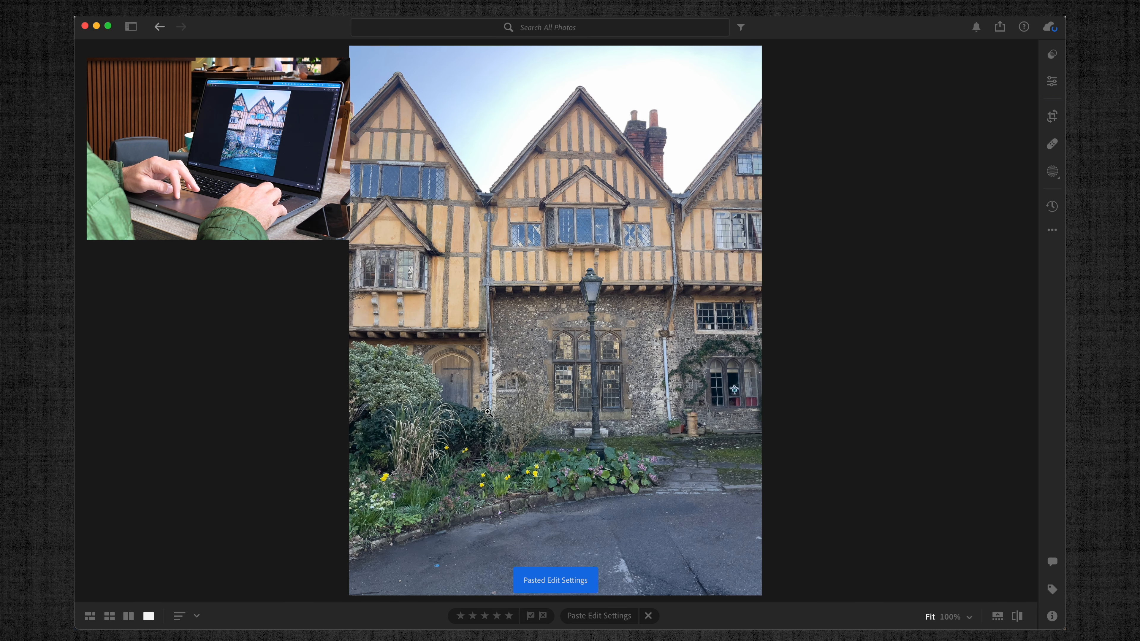
click(599, 616)
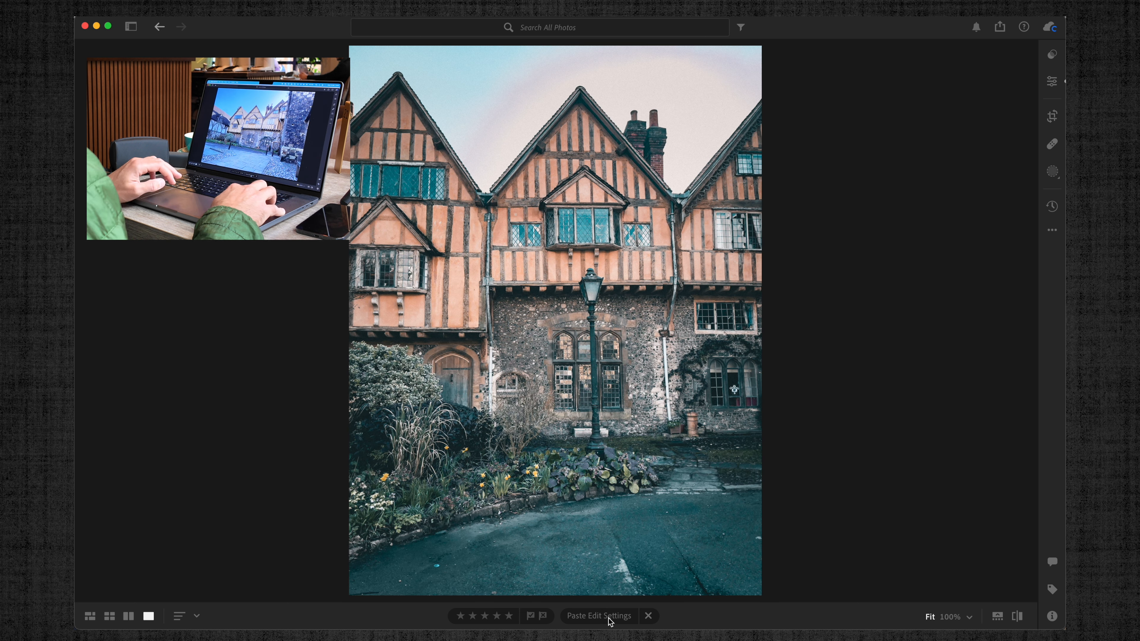
key(Right)
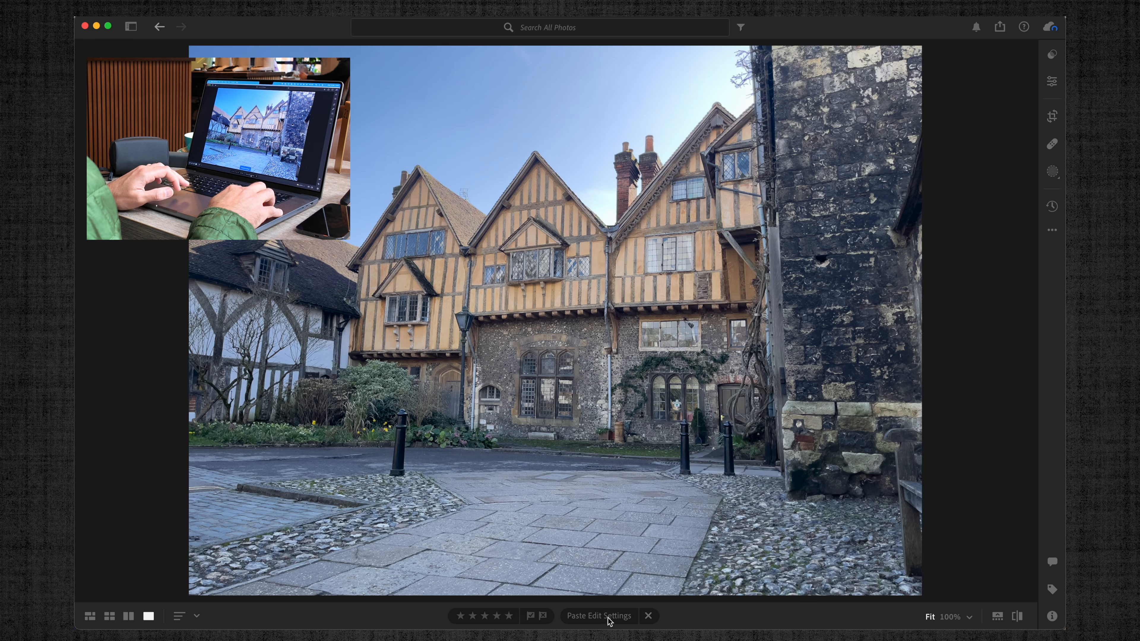
Paste the copied edit settings onto the wide view of the timber-framed houses with the stone wall on the right
click(608, 616)
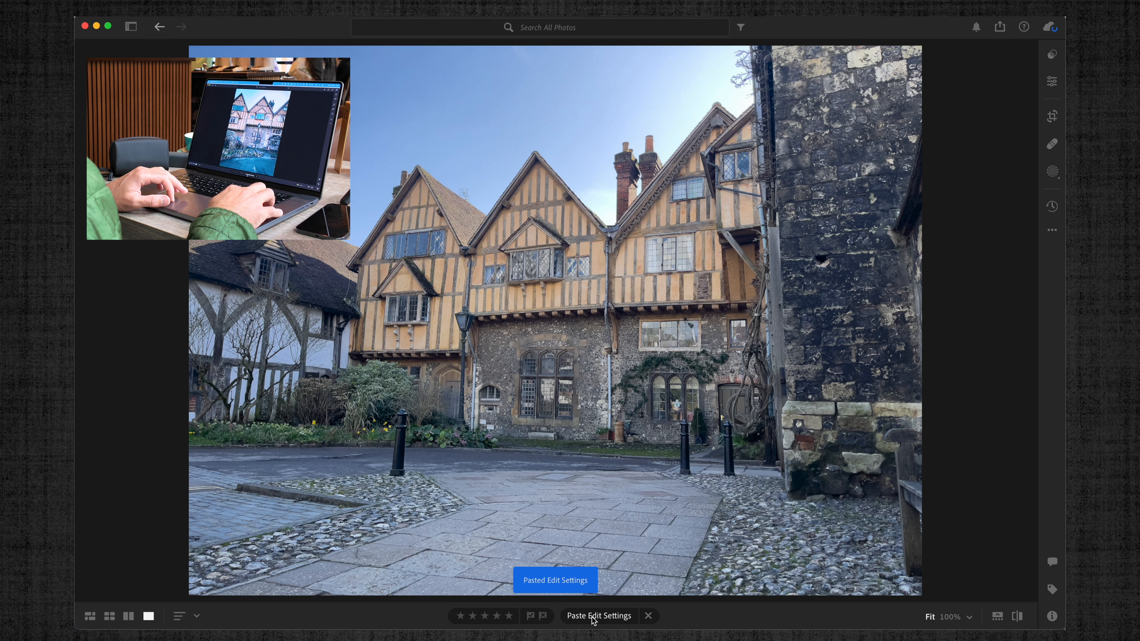
key(Left)
key(Right)
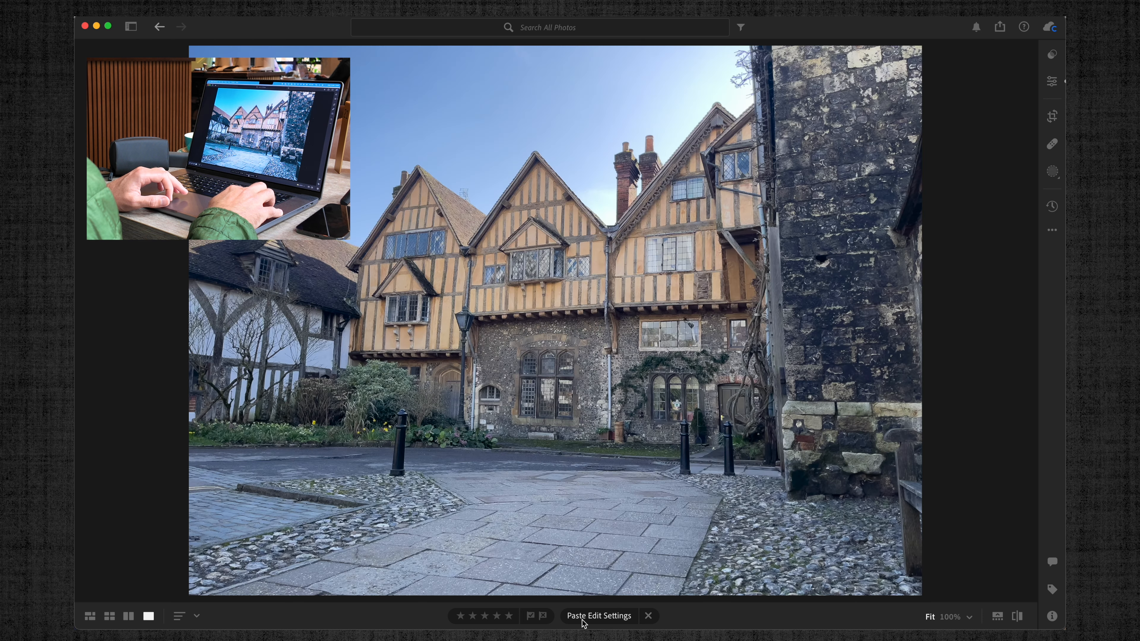
click(590, 618)
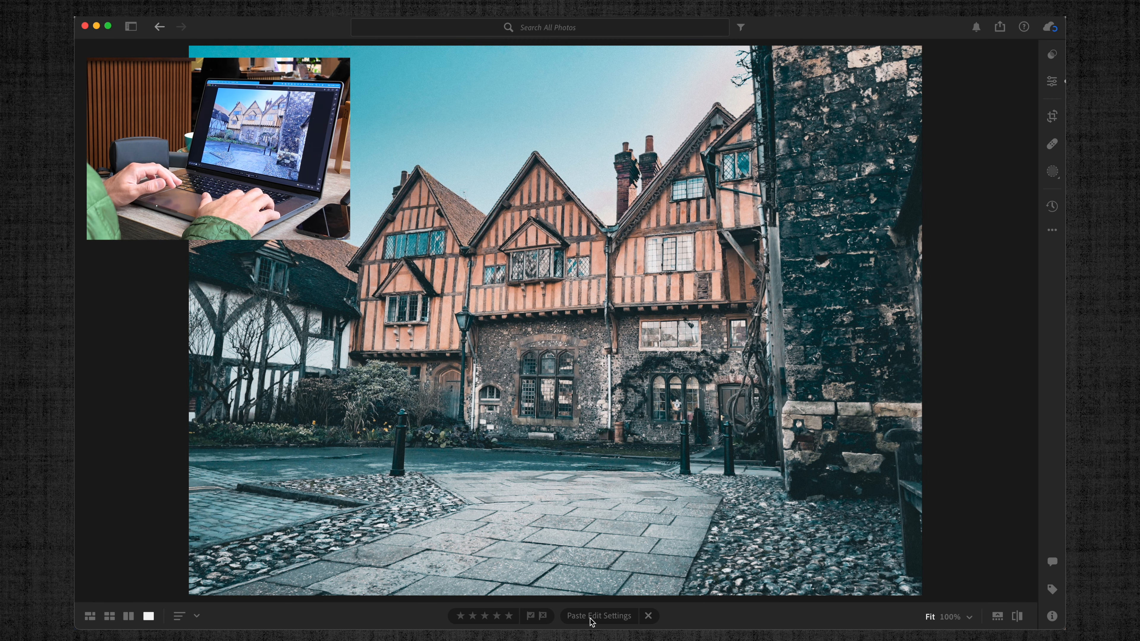
Compare the graded houses view with its neighbours, reject the unedited similar shot, and move on to the backlit path photo
key(Left)
key(Right)
key(Right)
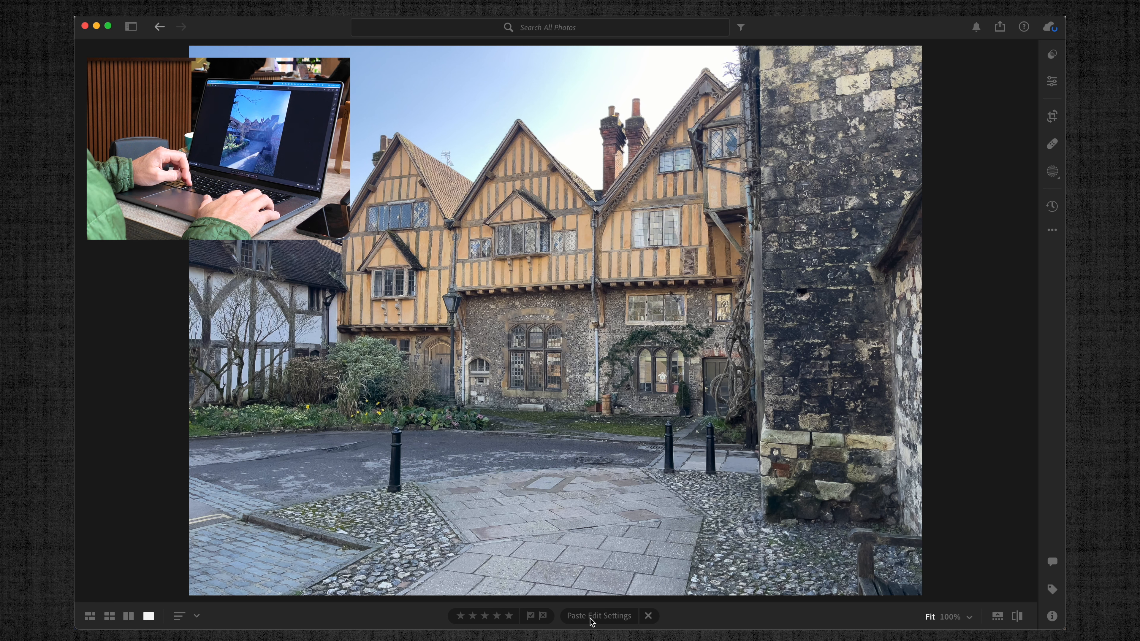
key(x)
key(Right)
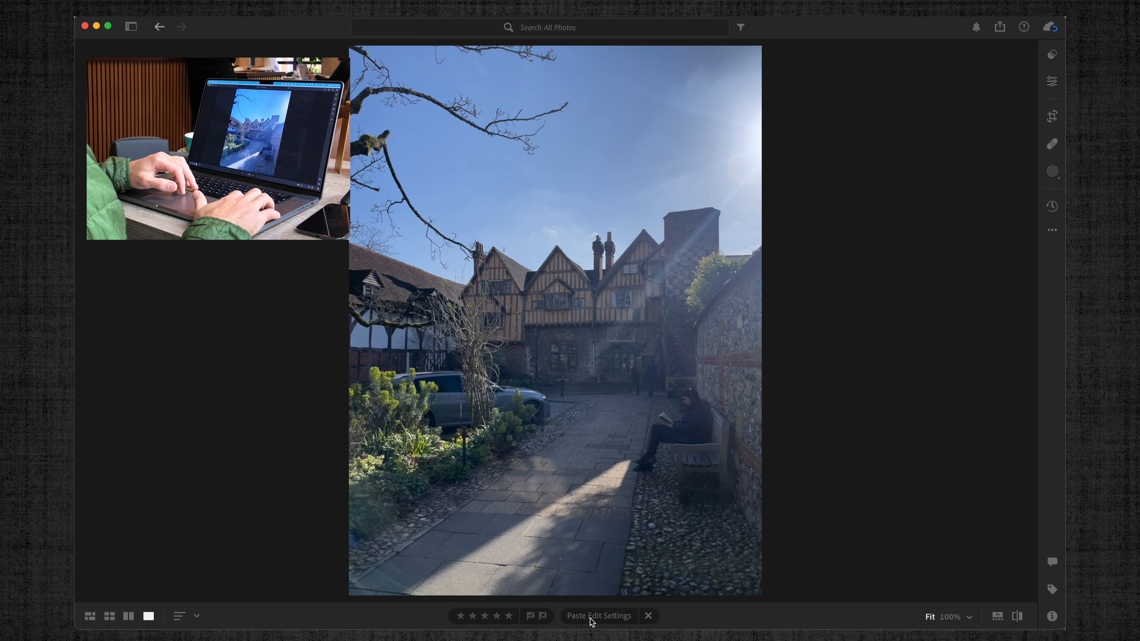
Paste the copied edit settings onto the backlit path photo and compare it with the original
click(592, 620)
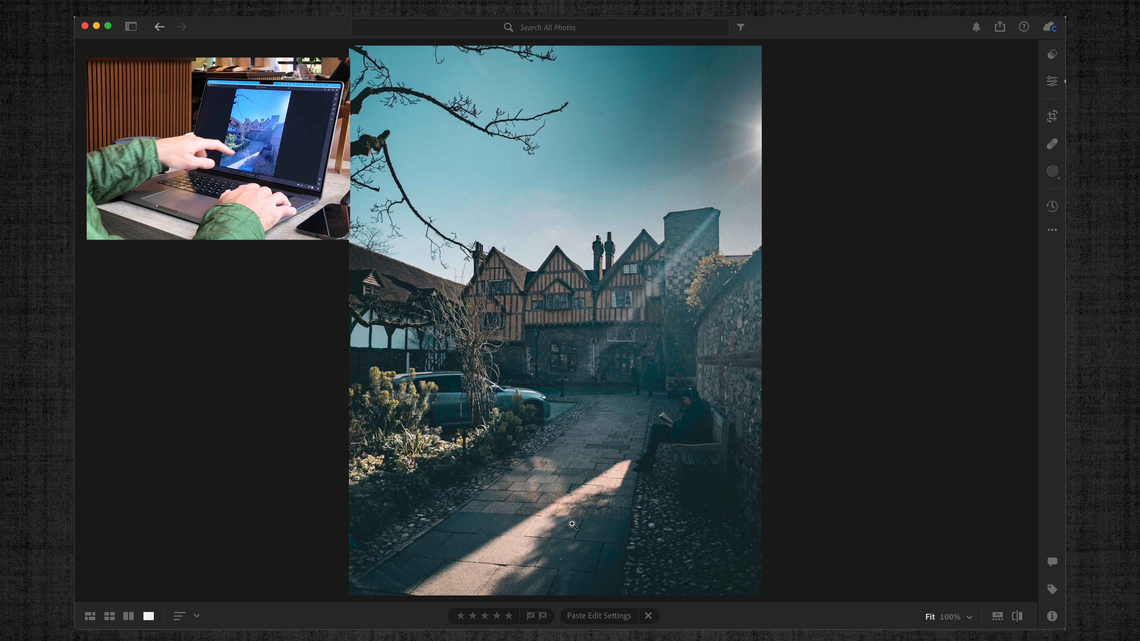
key(backslash)
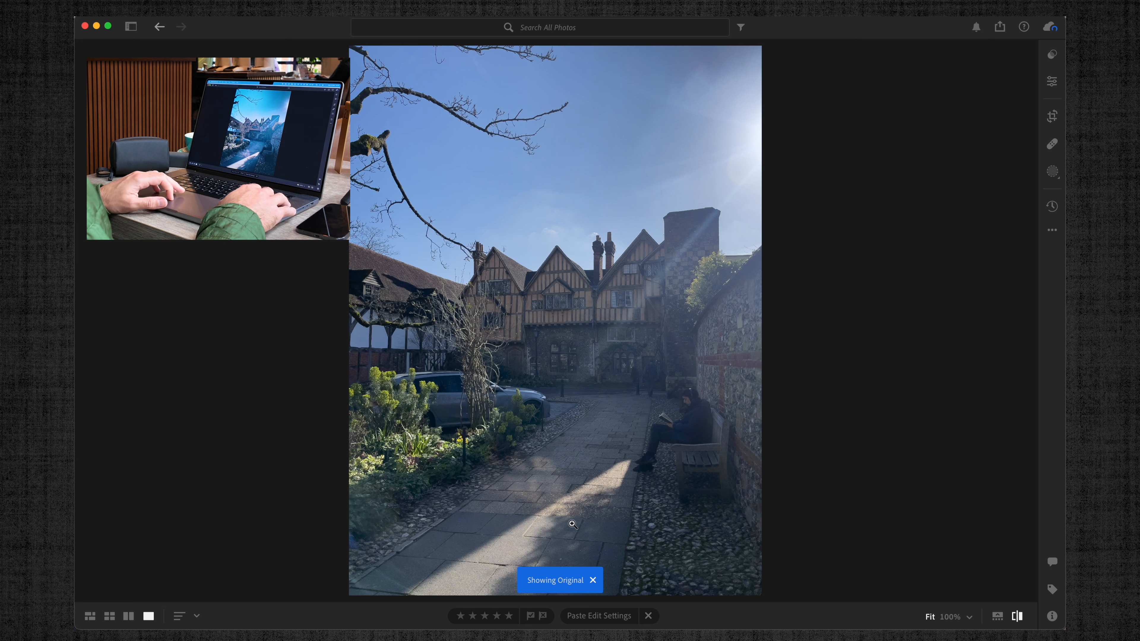
key(backslash)
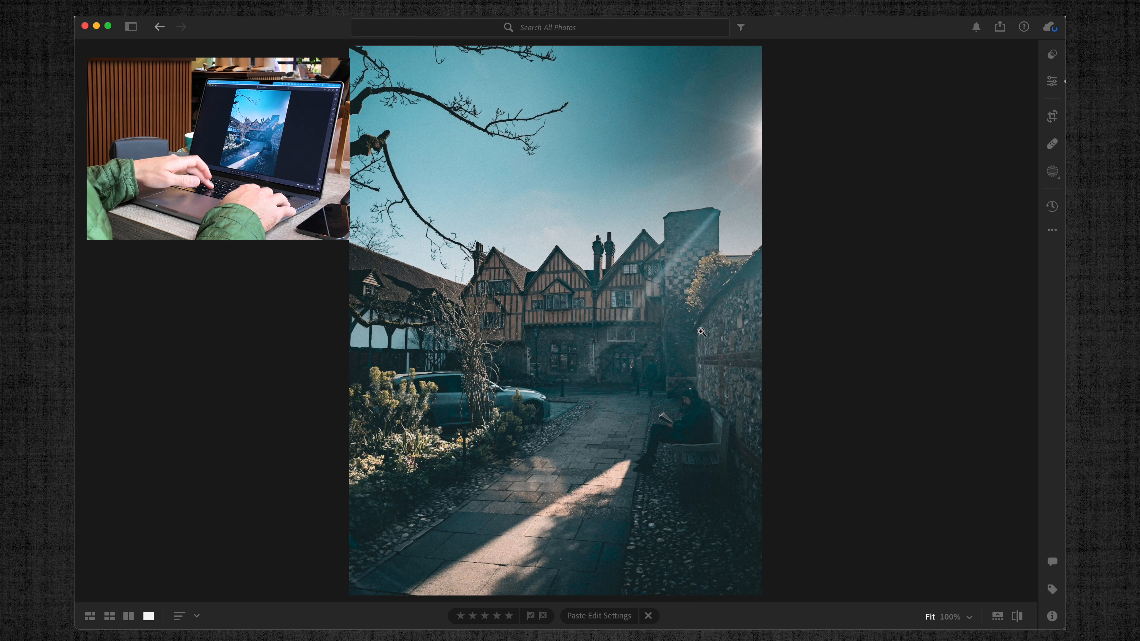
Look through the photo grid and reopen the backlit path photo
key(g)
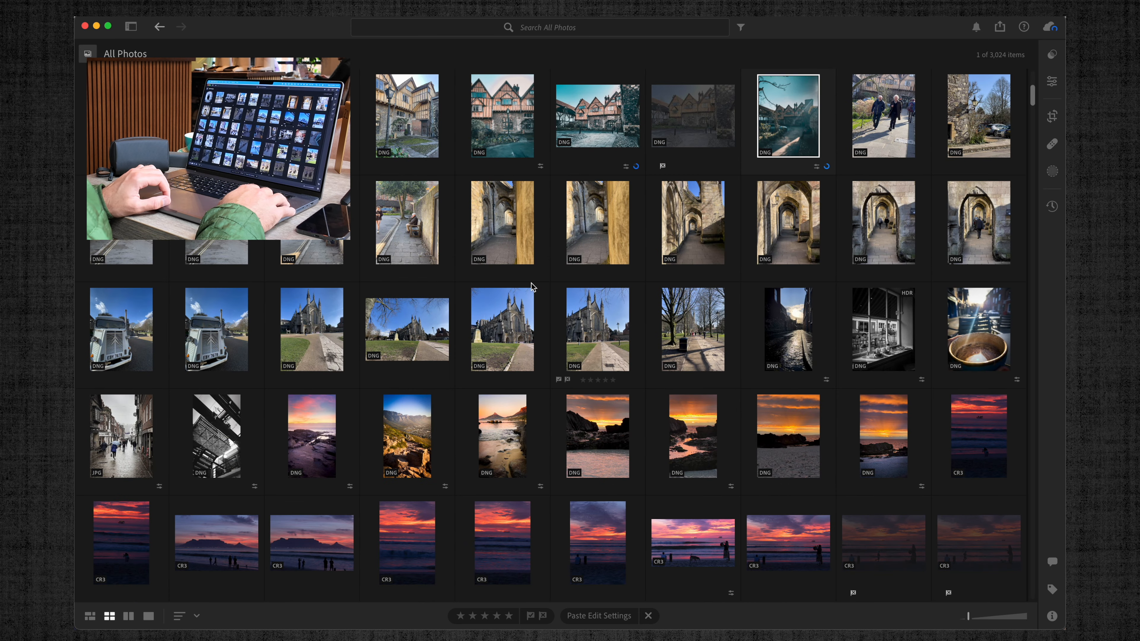
scroll(476, 344, up, 15)
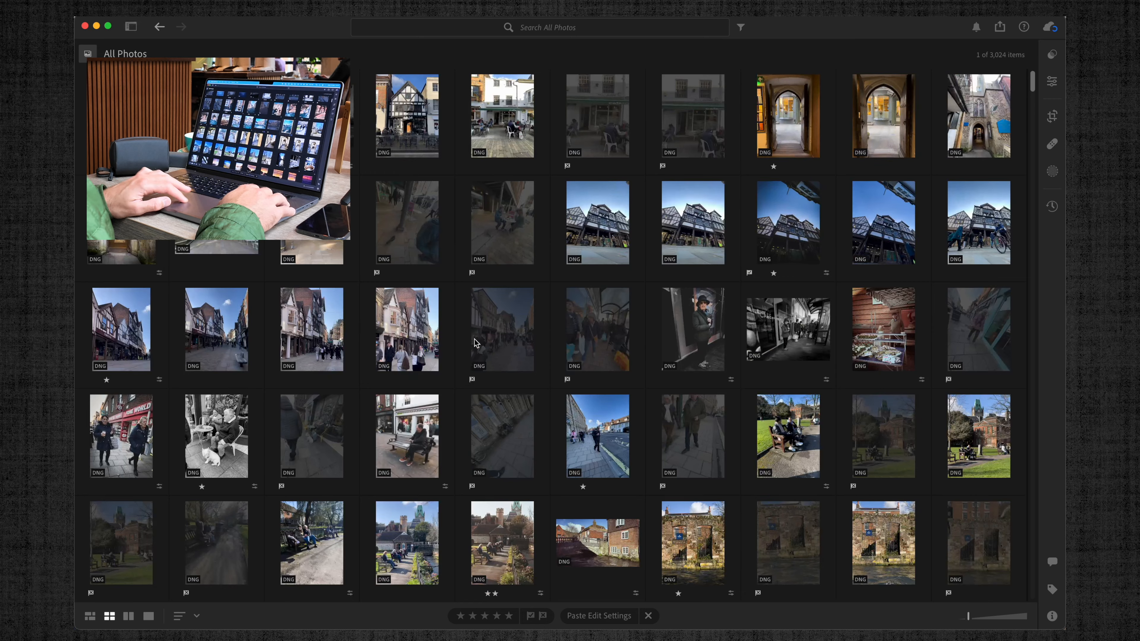
scroll(476, 343, down, 15)
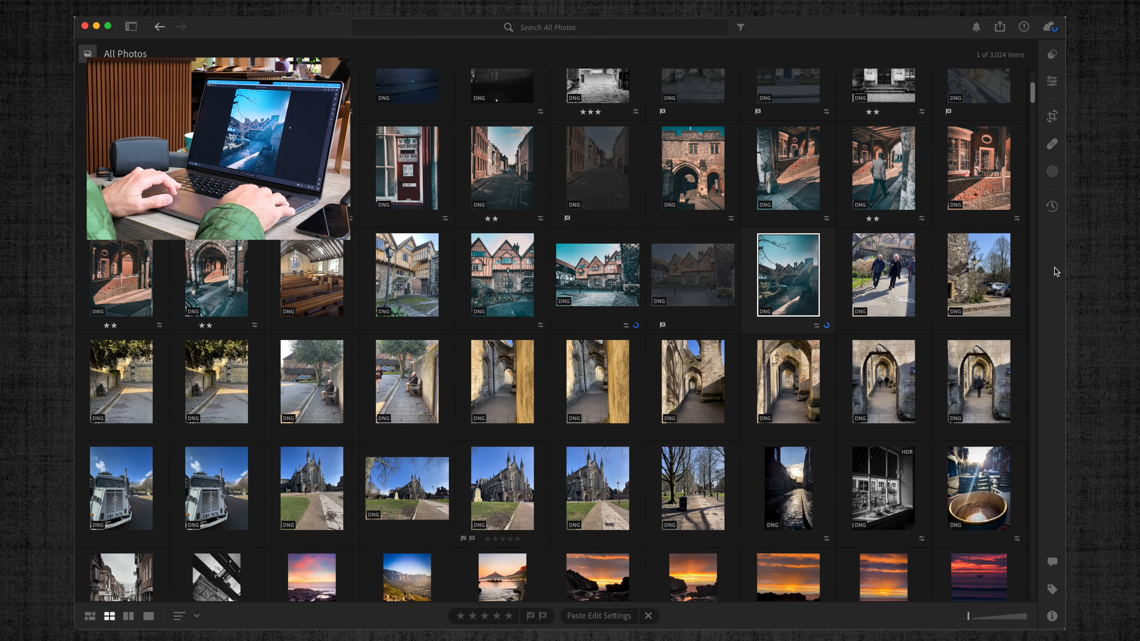
double_click(807, 277)
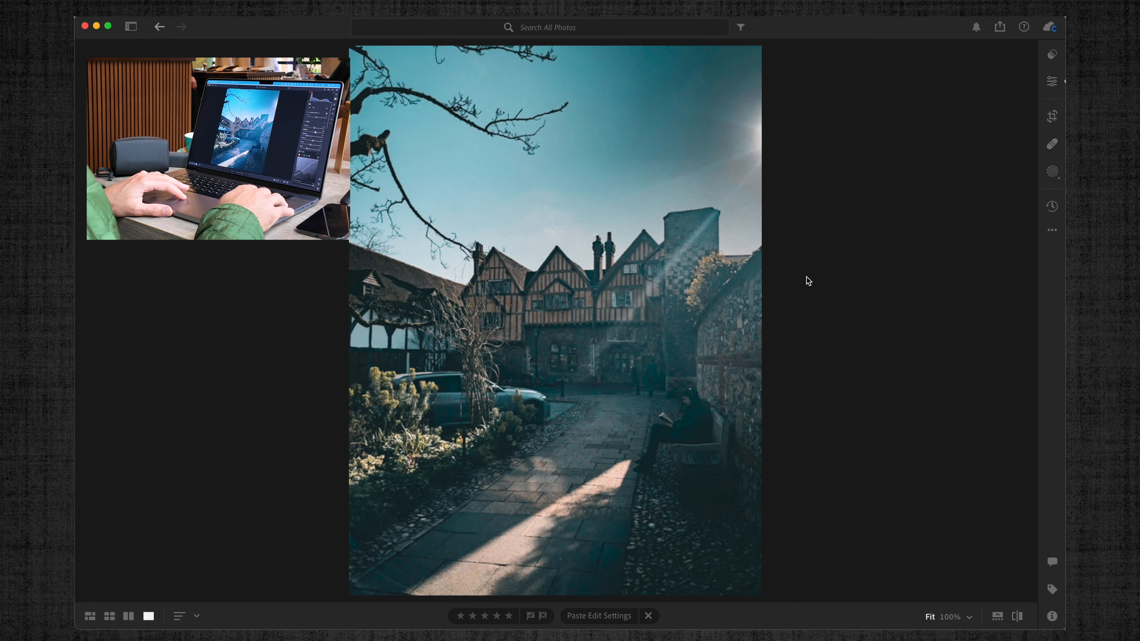
Set the backlit path photo's Exposure to +0.53 and raise its Highlights
click(1052, 83)
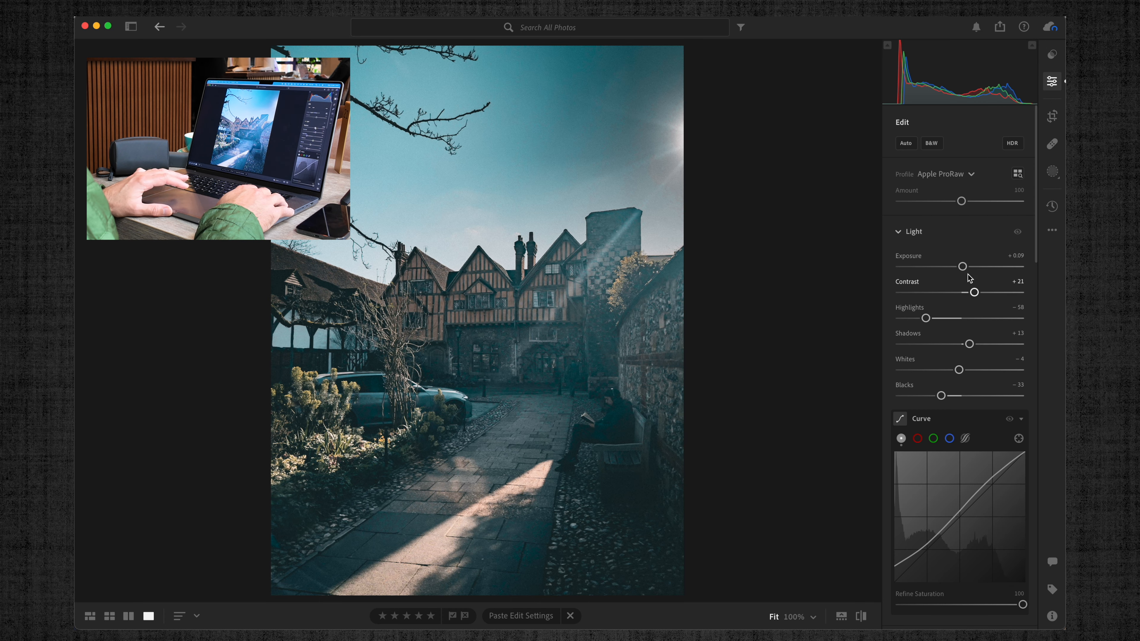
drag(962, 266, 967, 267)
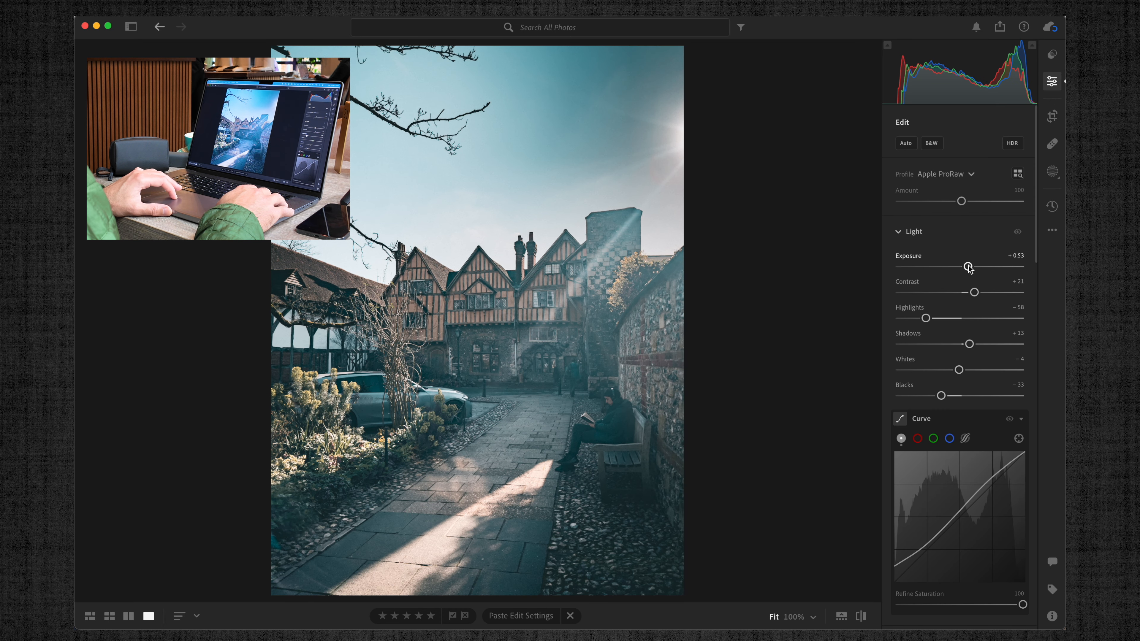
drag(929, 327, 946, 320)
scroll(947, 300, down, 6)
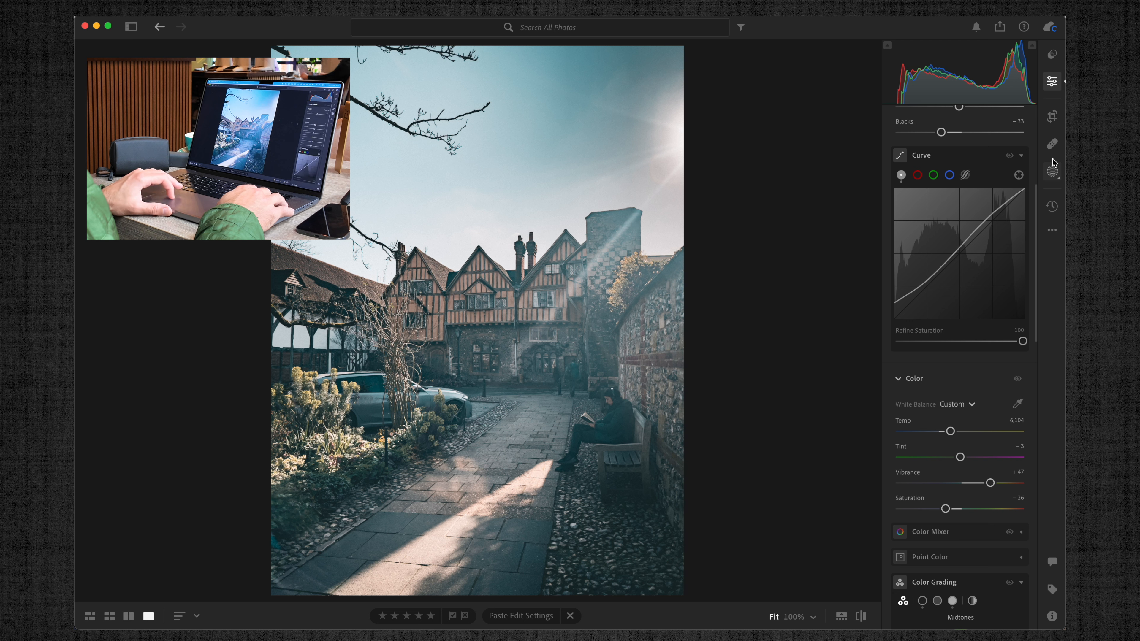
Add a slanted linear gradient mask over the path photo's upper left side and lower its Shadows and, slightly, its Exposure
click(1052, 171)
click(937, 255)
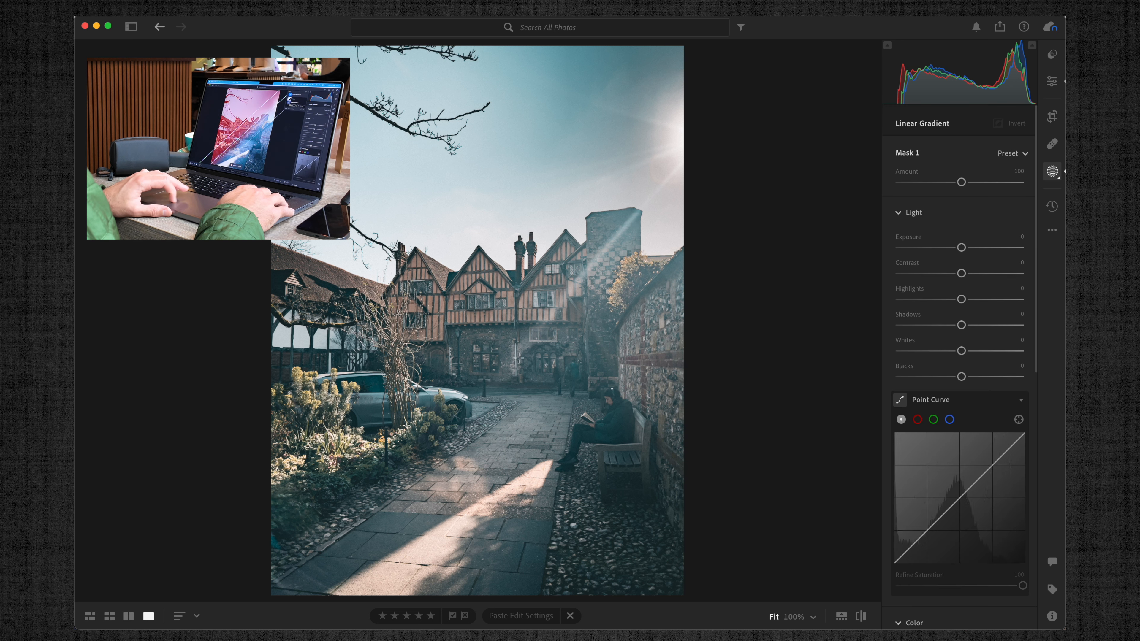
drag(395, 354, 475, 418)
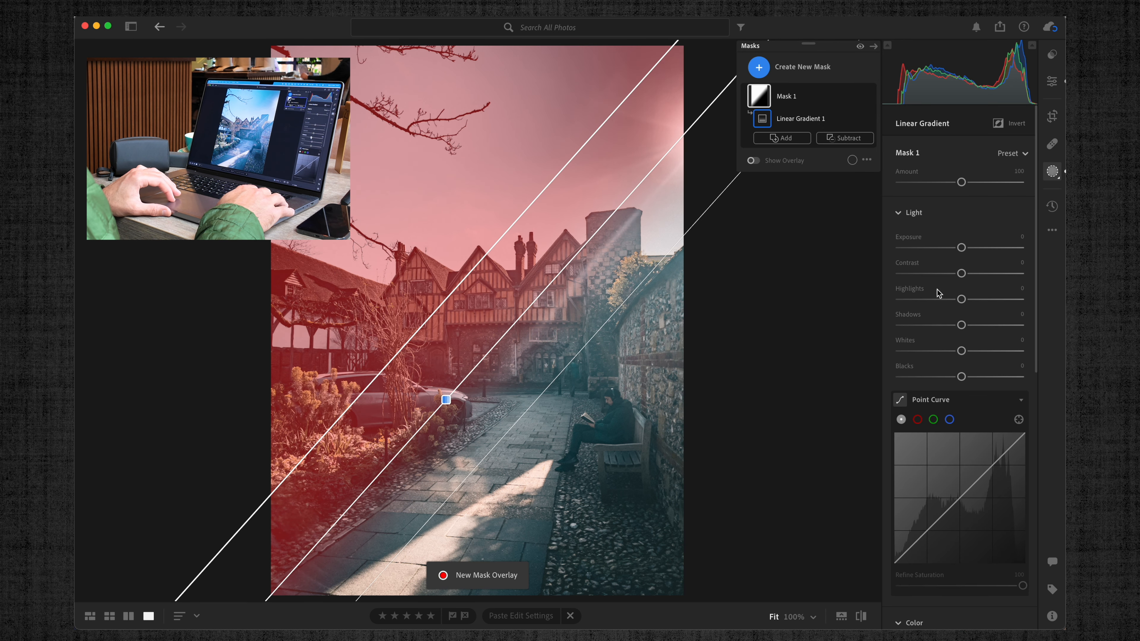
drag(964, 325, 946, 327)
drag(961, 247, 958, 248)
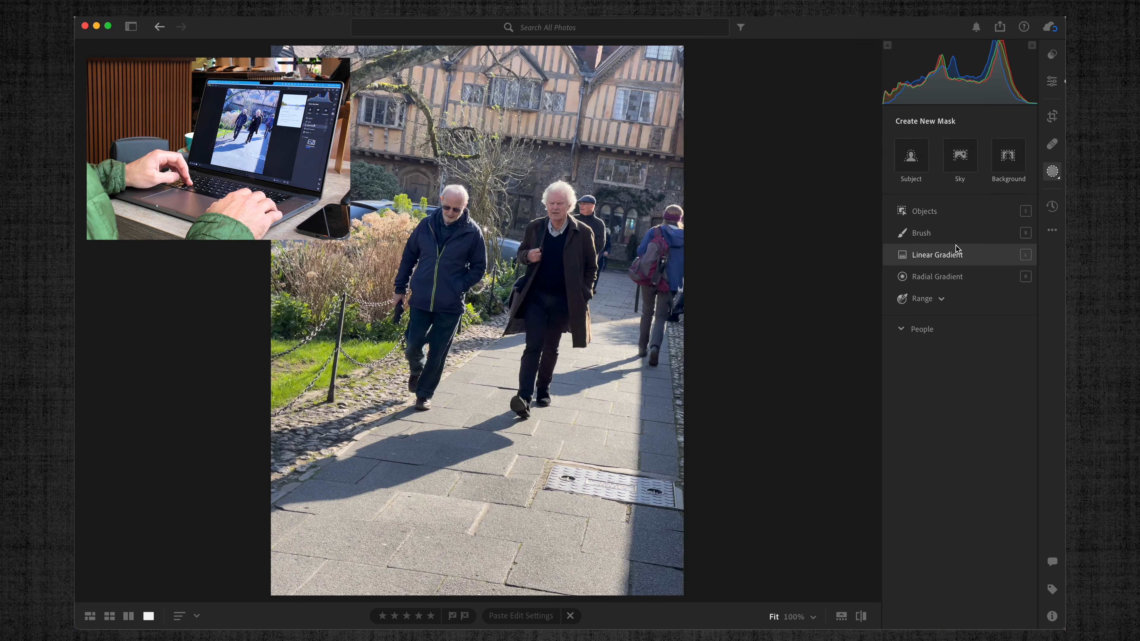
Paste the copied edit settings onto the wall lamp photo and the following street photo of the man on the bench
mouse_move(956, 245)
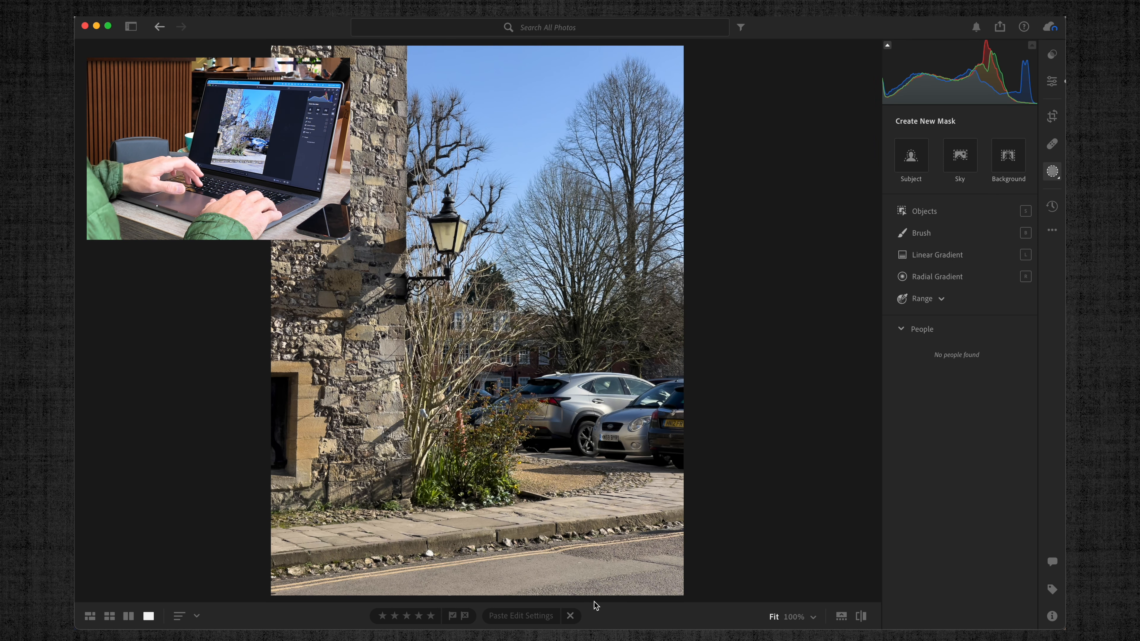
click(504, 616)
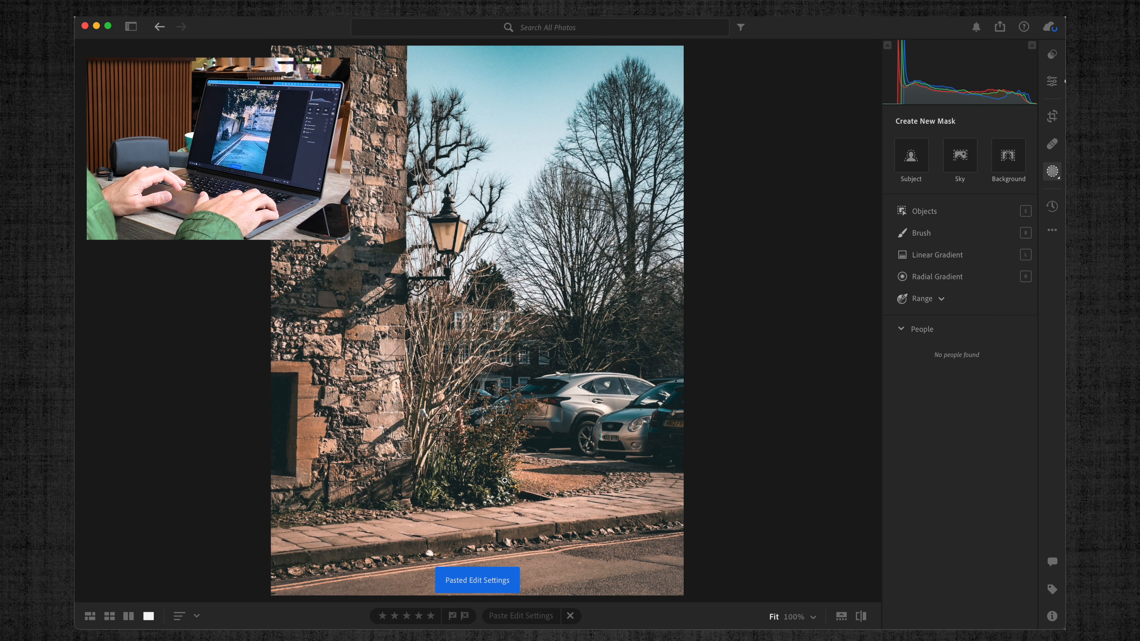
key(Right)
key(super+shift+v)
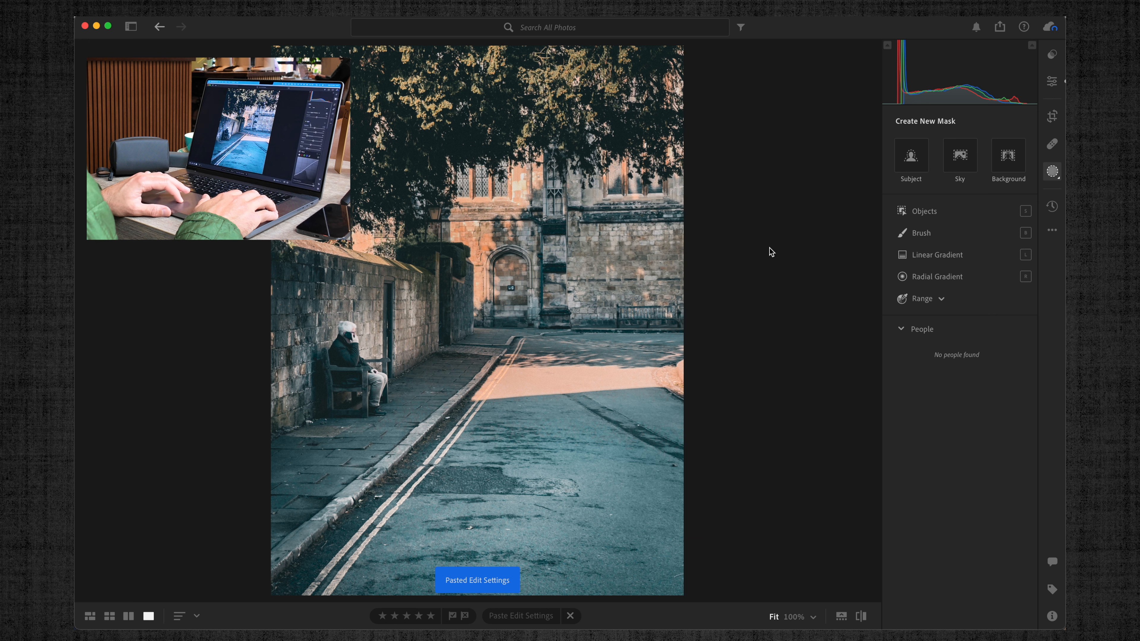
Set the street photo's Shadows to +50, raise its Contrast, and compare the result with the original
key(e)
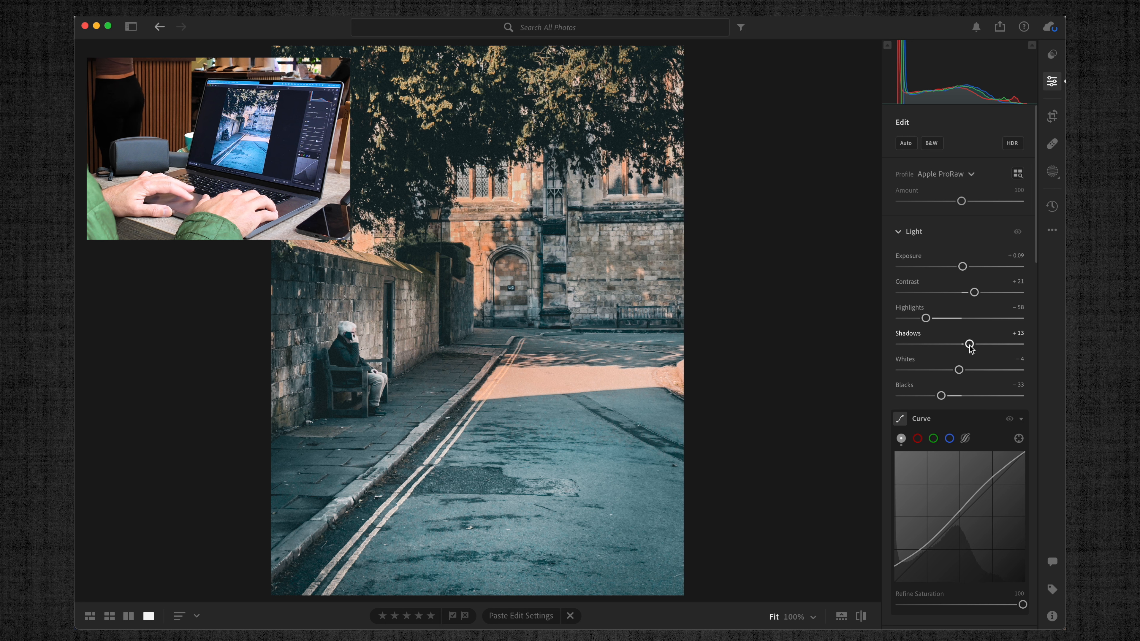
drag(962, 344, 989, 345)
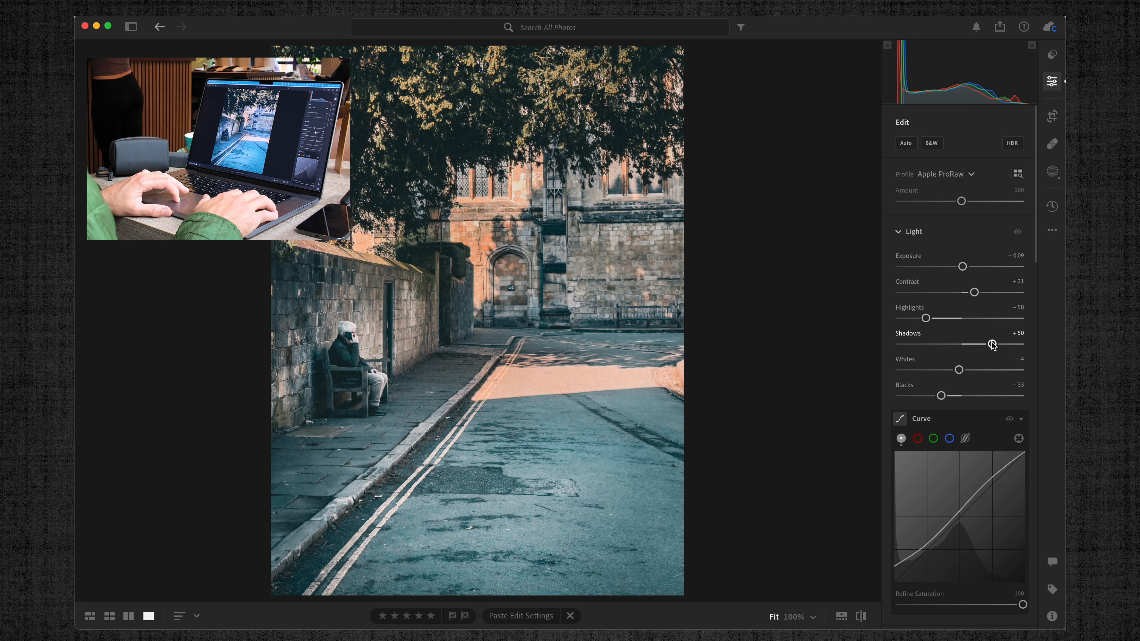
drag(974, 293, 986, 294)
key(super+r)
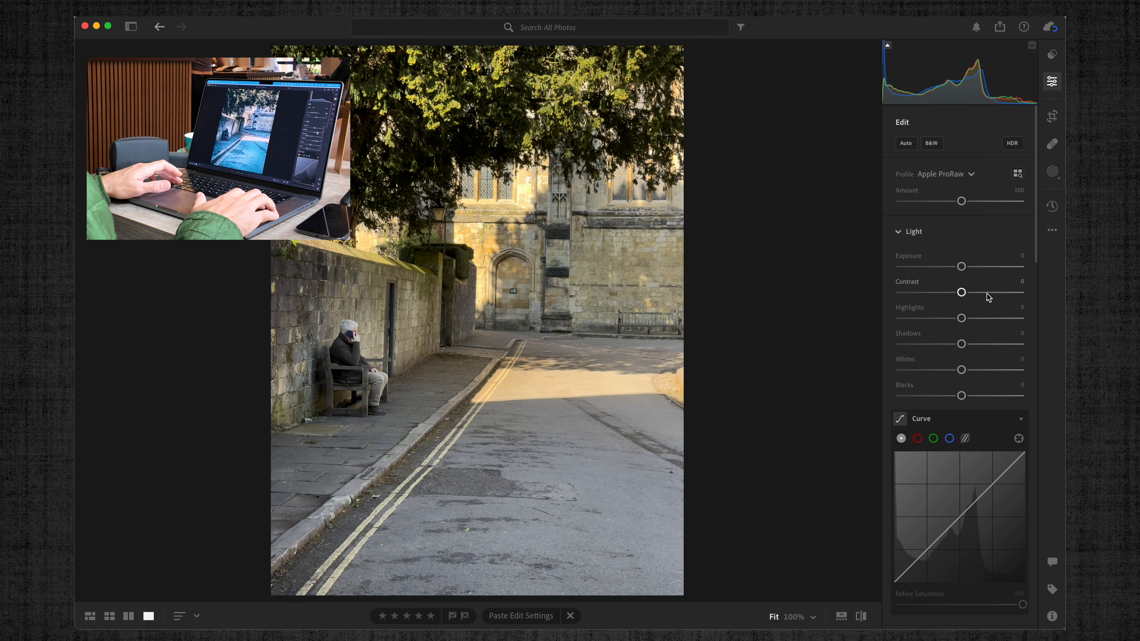
key(backslash)
key(backslash)
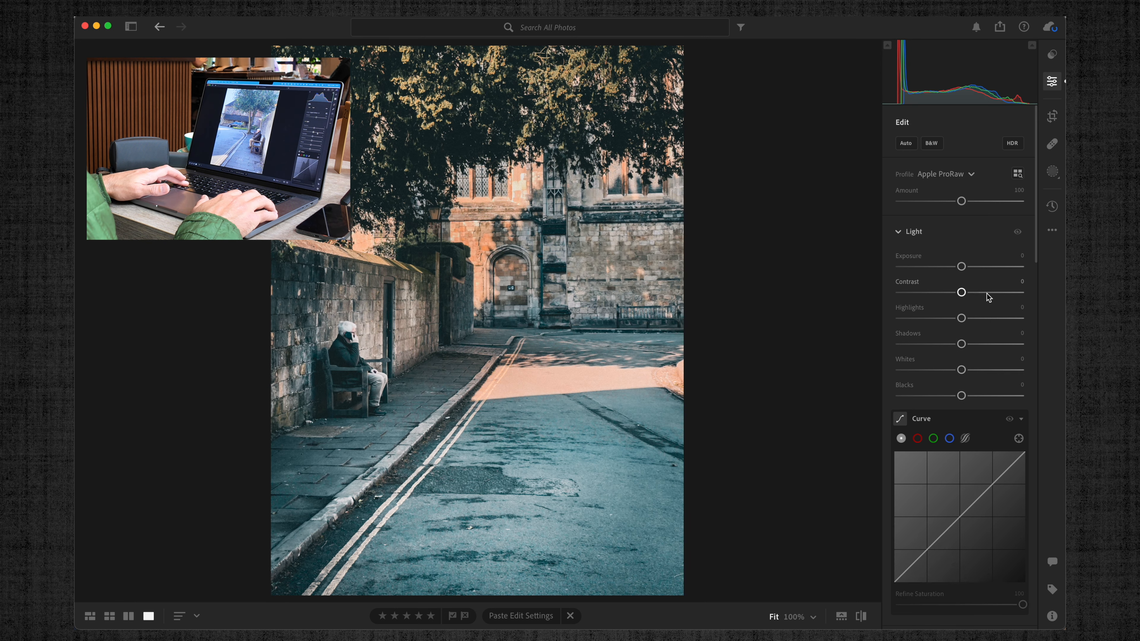
Reject the closer shot of the man on the bench beside the wall and move on to the arched passage photos
key(Right)
key(Right)
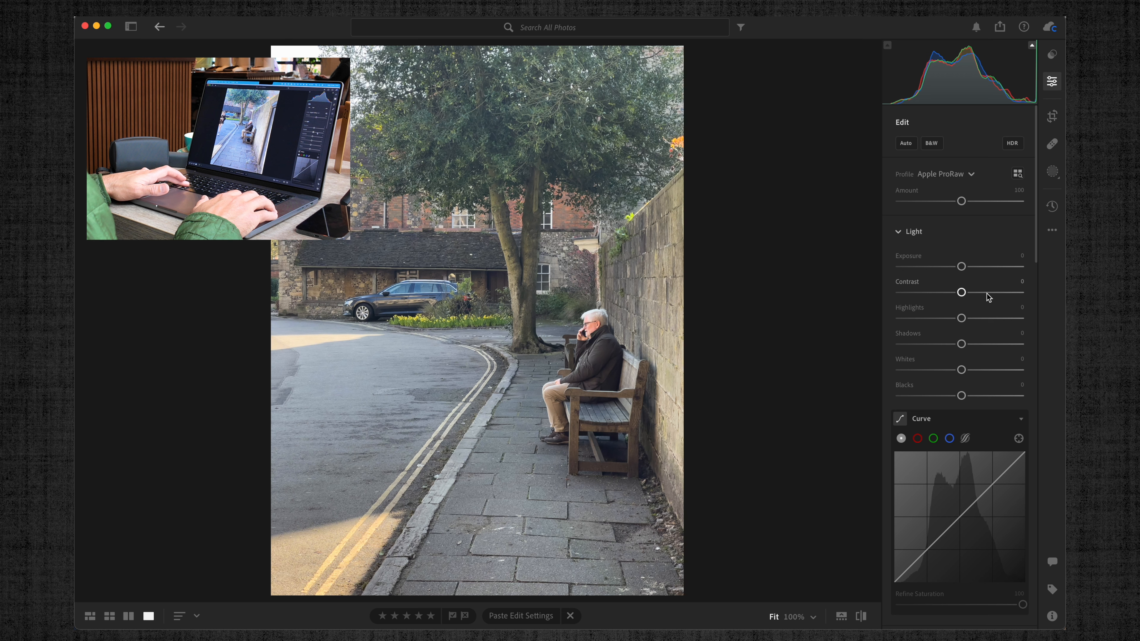
key(Right)
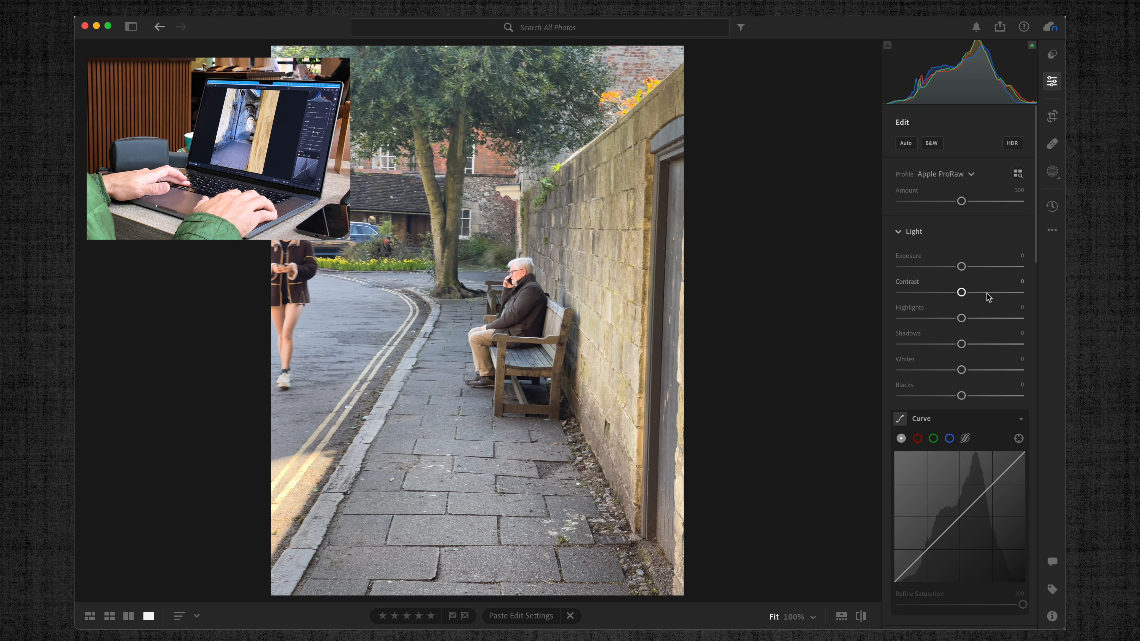
key(x)
key(Right)
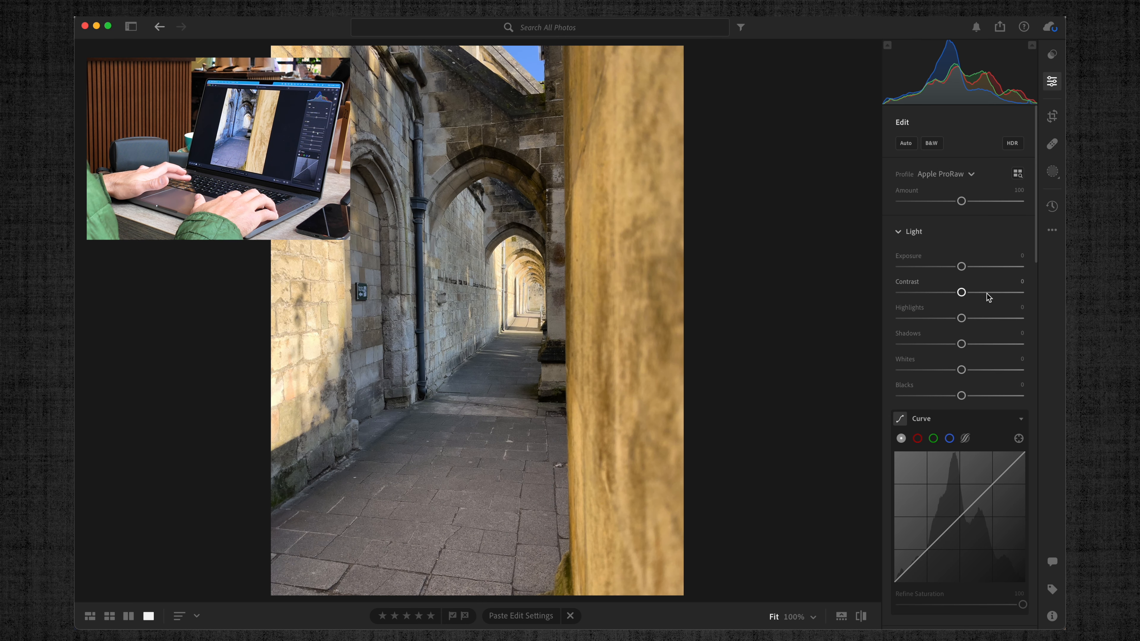
Compare the two similar arched passage shots and paste the copied edit settings onto the one showing more sky
key(Right)
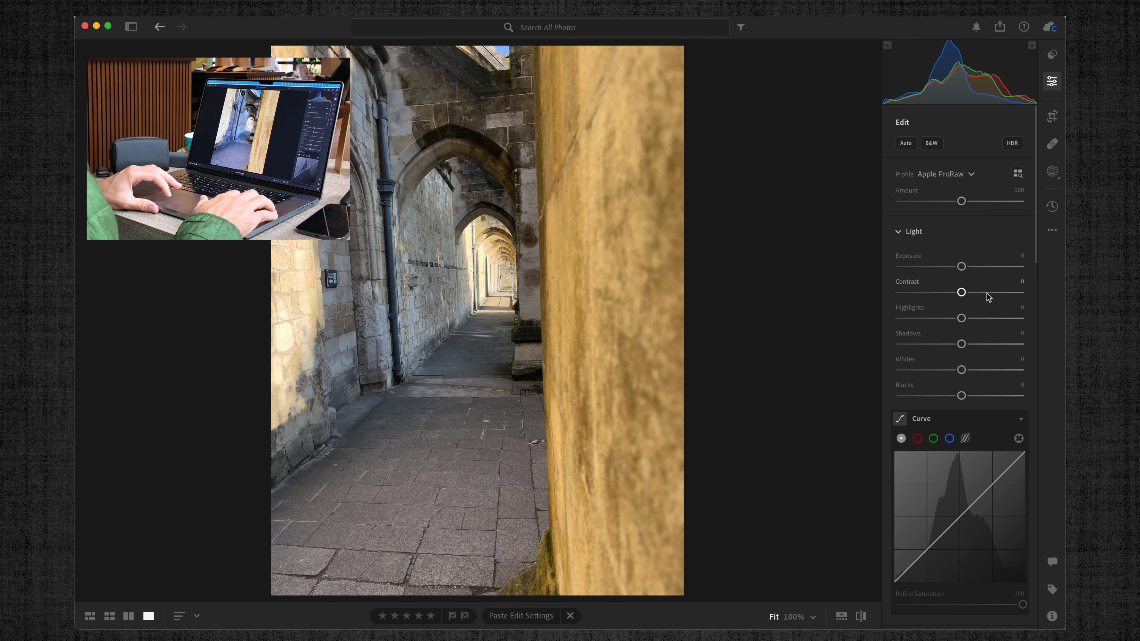
key(Right)
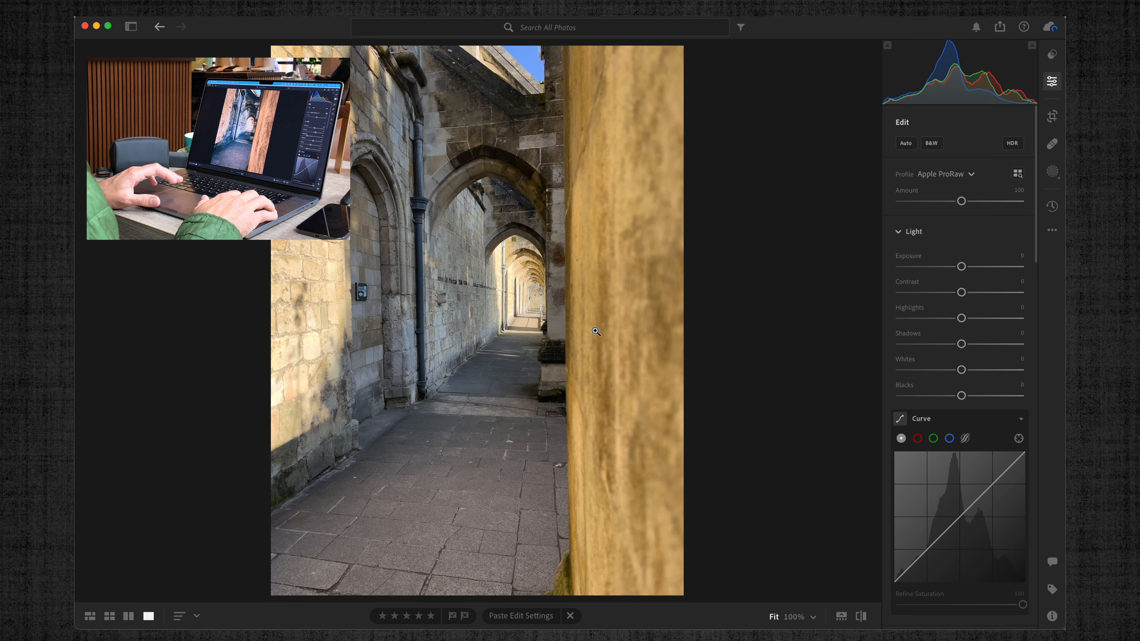
click(539, 617)
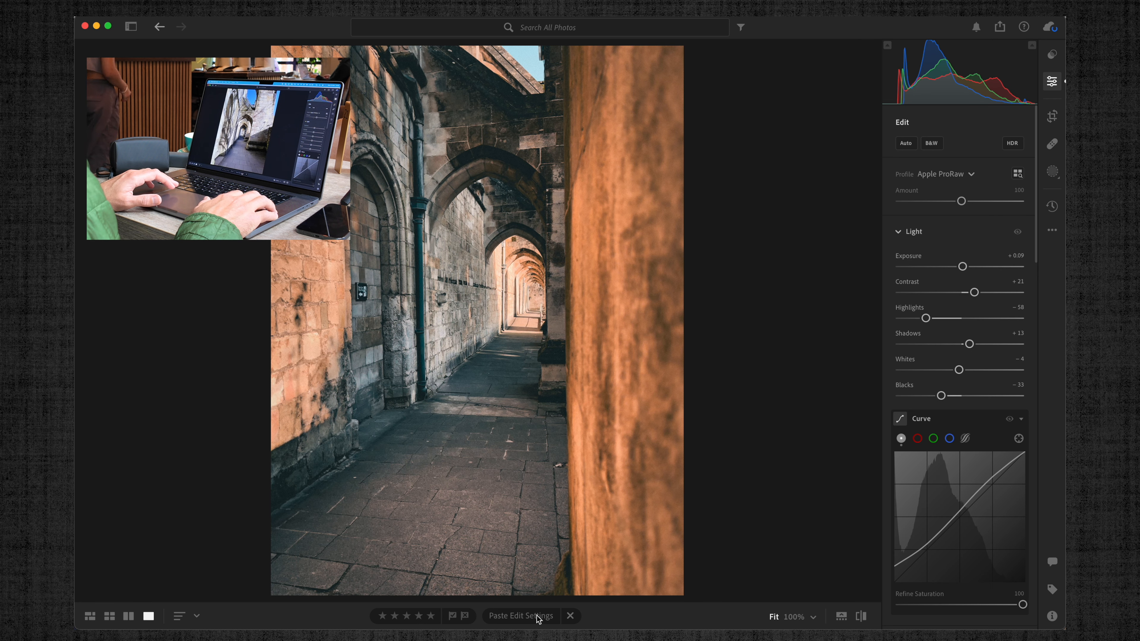
Paste the copied edit settings onto the stone arches photo with tree shadows, and set Highlights to +17 and Shadows to -35
key(Right)
key(Right)
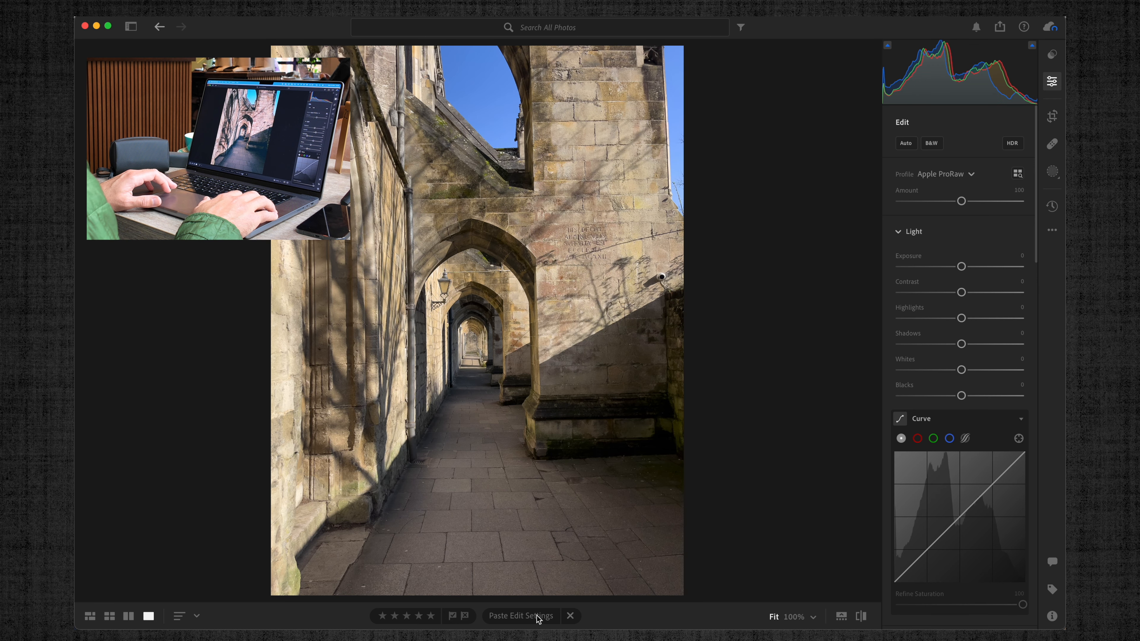
click(521, 616)
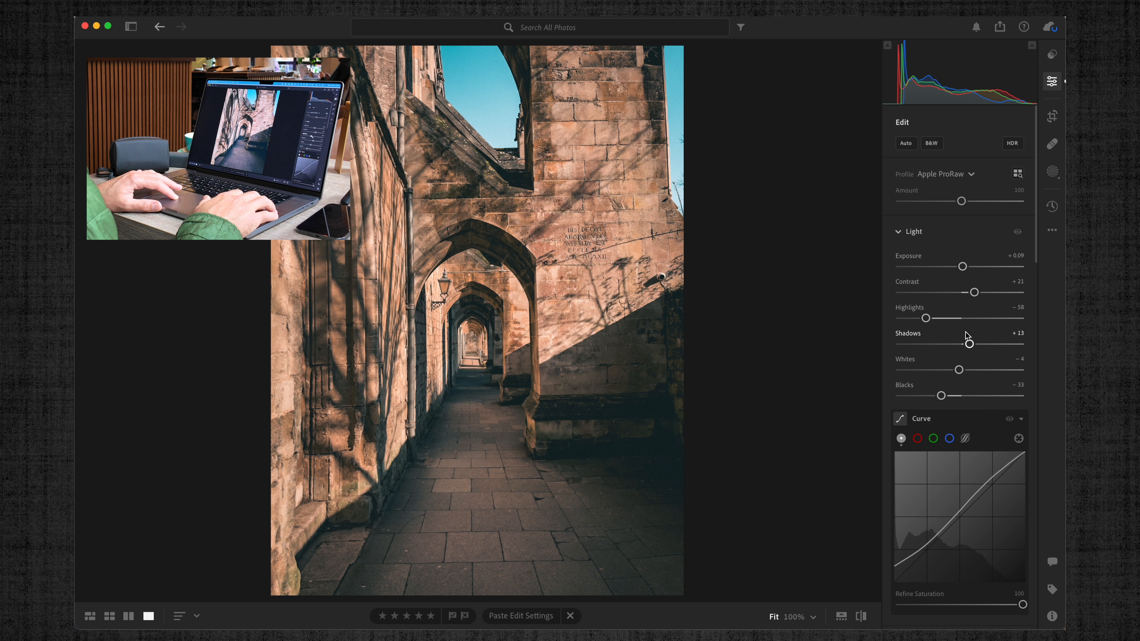
drag(926, 318, 973, 320)
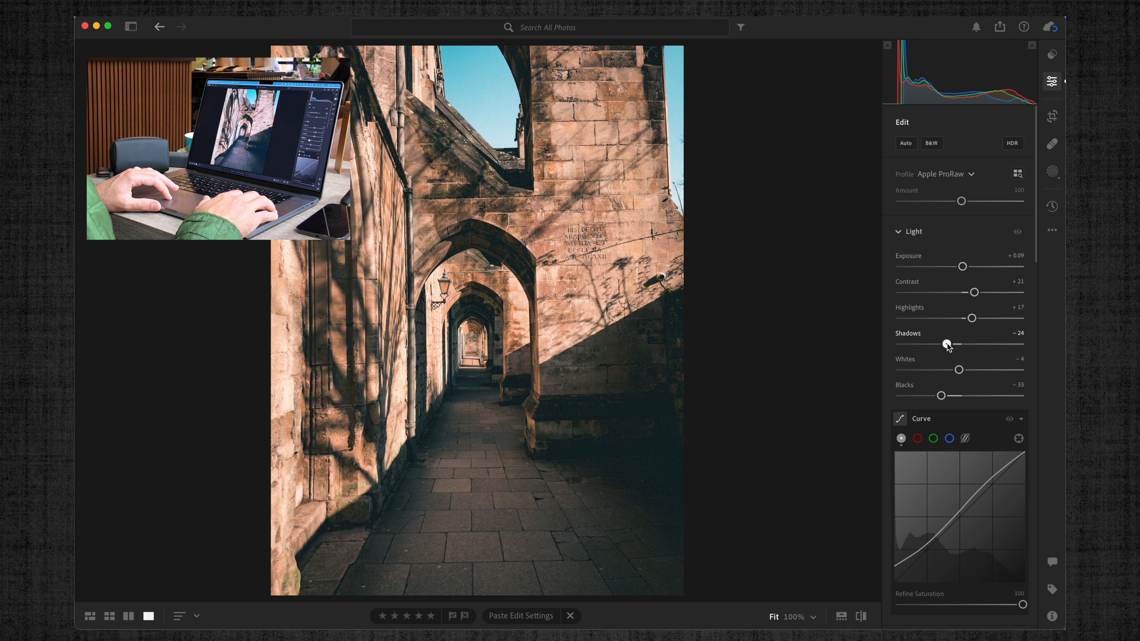
drag(944, 344, 940, 345)
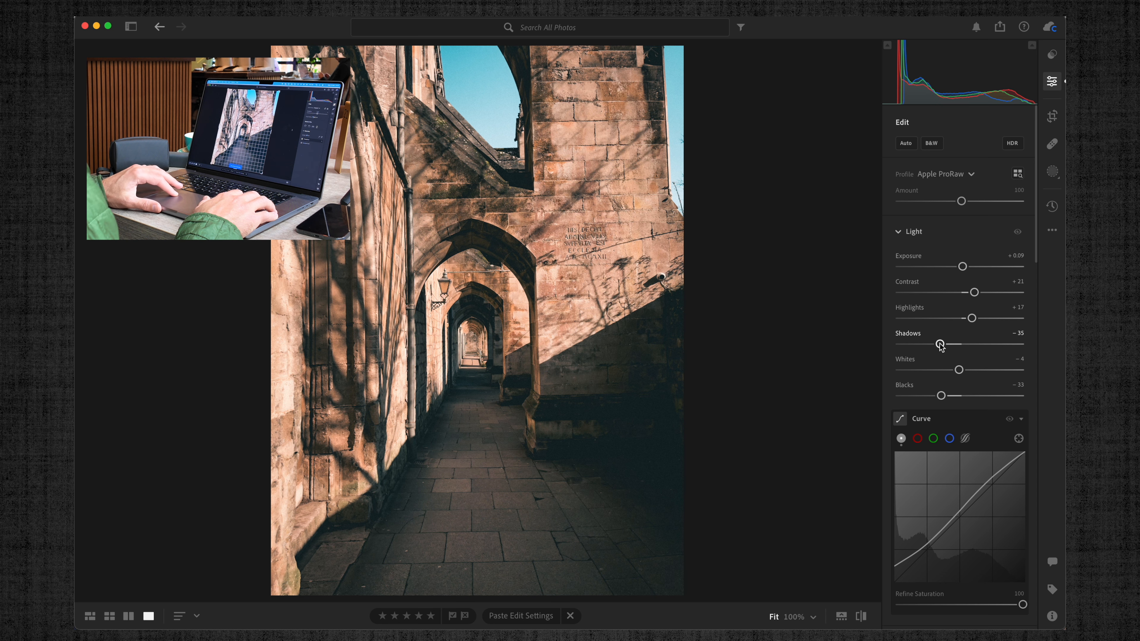
Slightly straighten the stone arches photo with tree shadows using the Crop tool and apply the crop
key(c)
drag(824, 290, 825, 296)
key(Return)
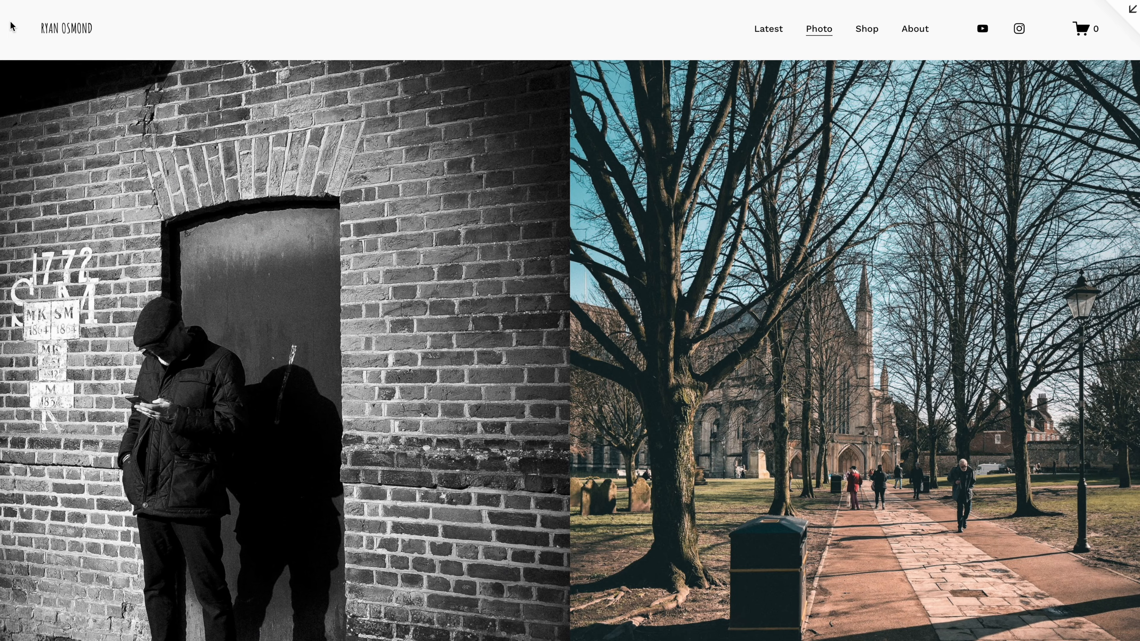
Switch to the photographer's portfolio website and look through the finished street, cathedral, van and arched passage photos in its Photo gallery
scroll(12, 26, down, 10)
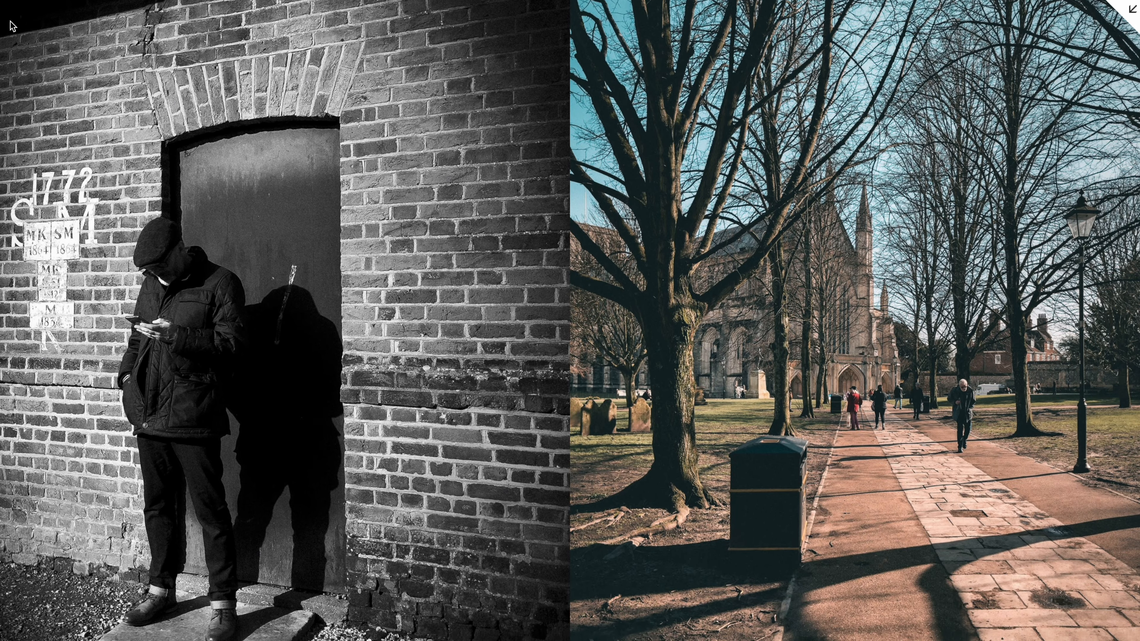
scroll(12, 26, down, 10)
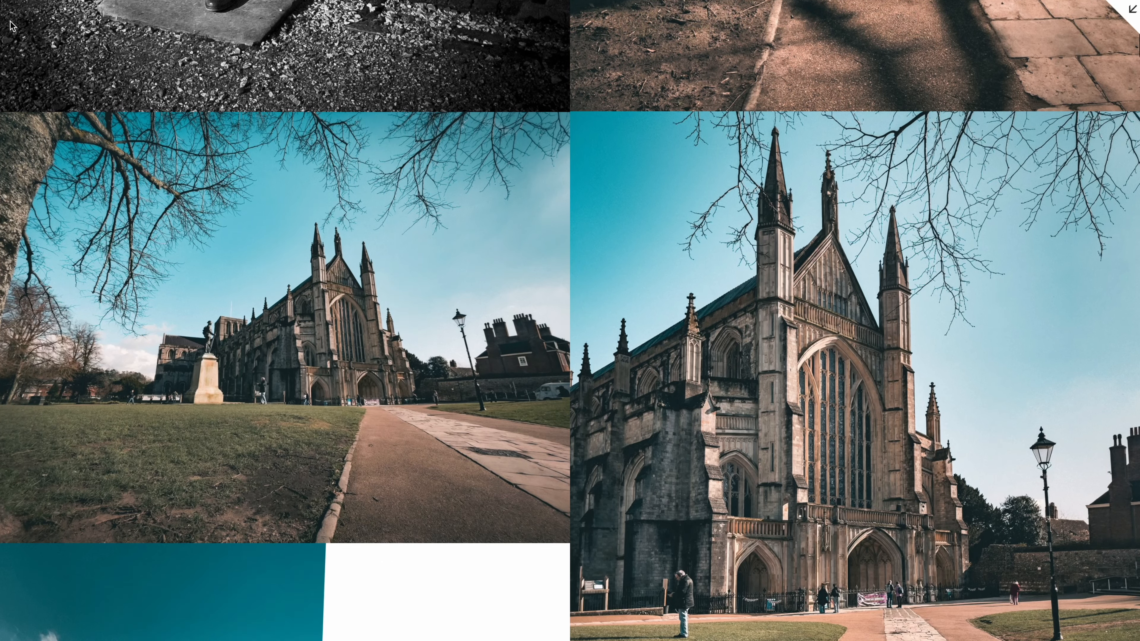
scroll(11, 26, down, 10)
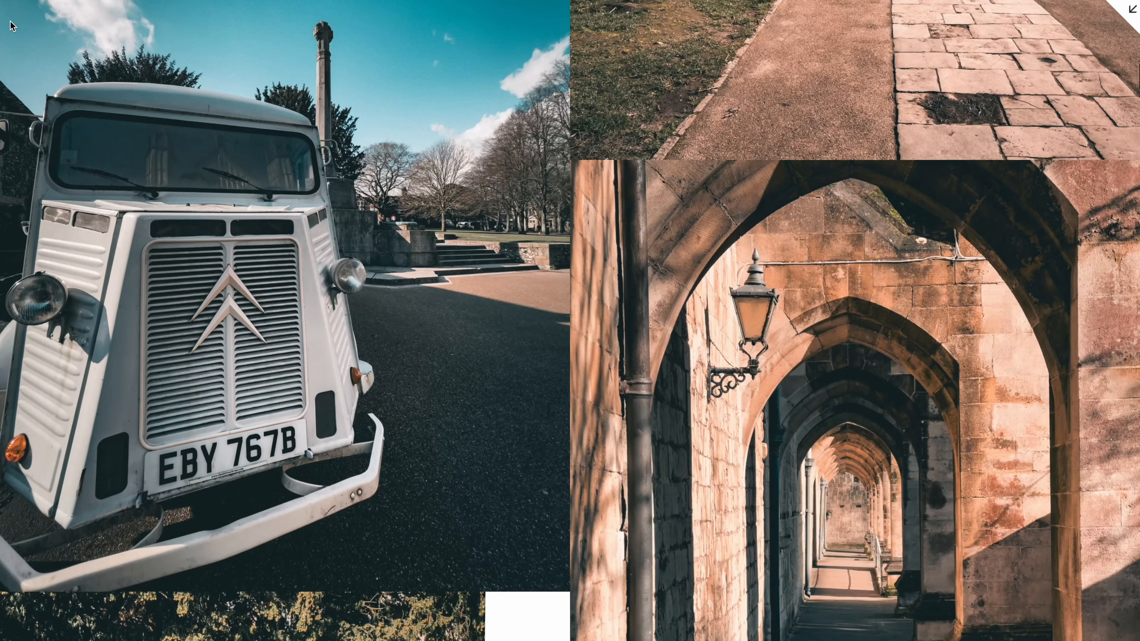
scroll(11, 26, down, 10)
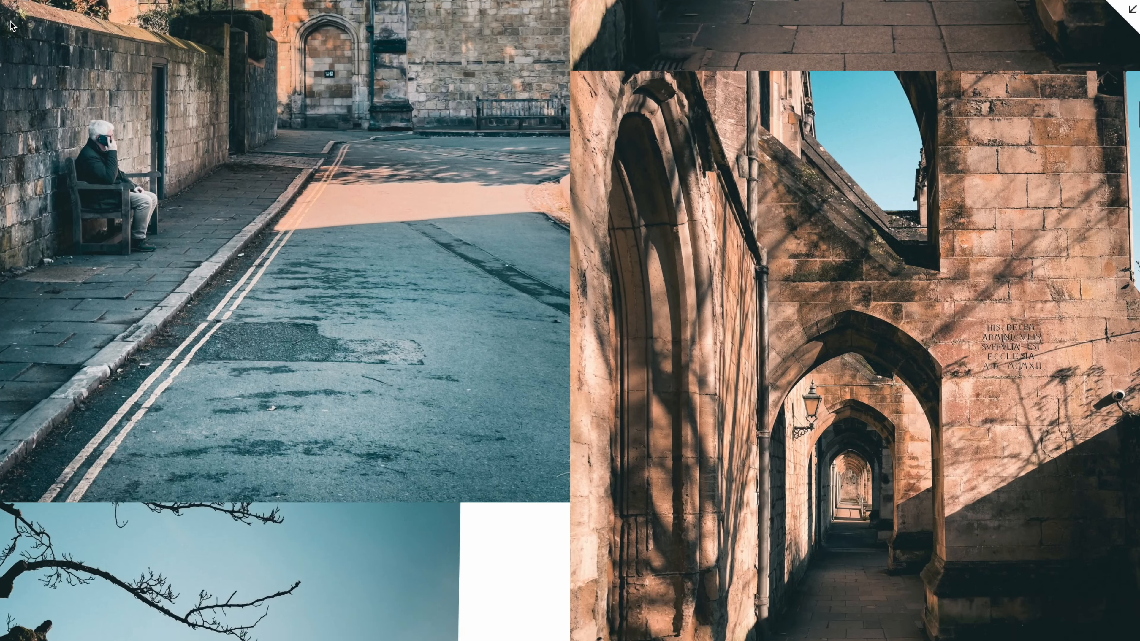
scroll(11, 26, down, 10)
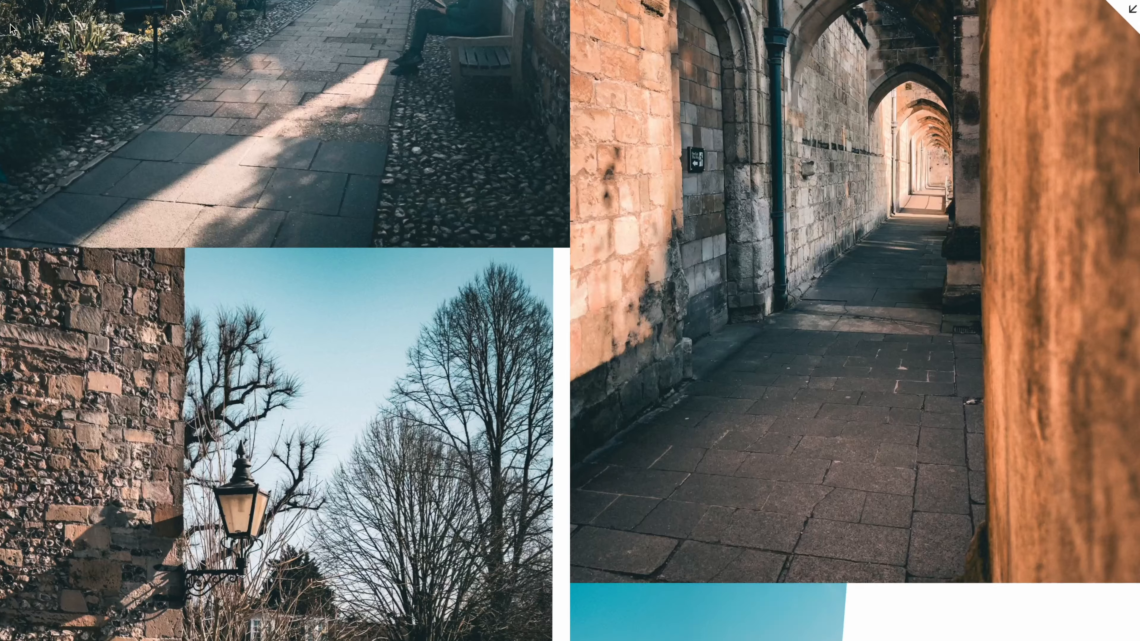
scroll(12, 29, down, 10)
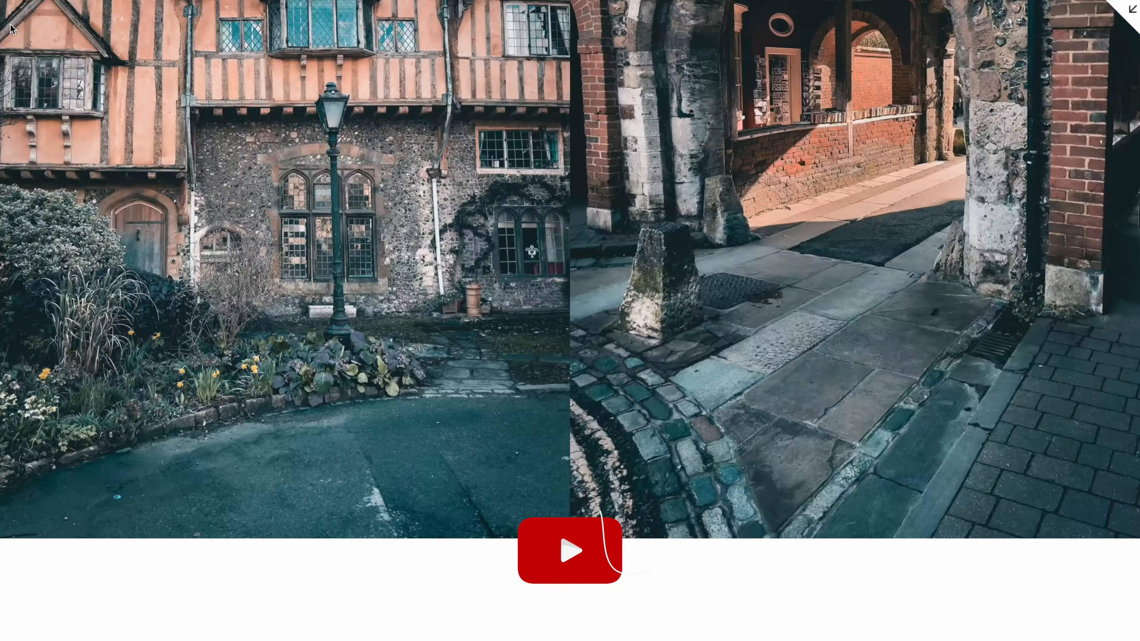